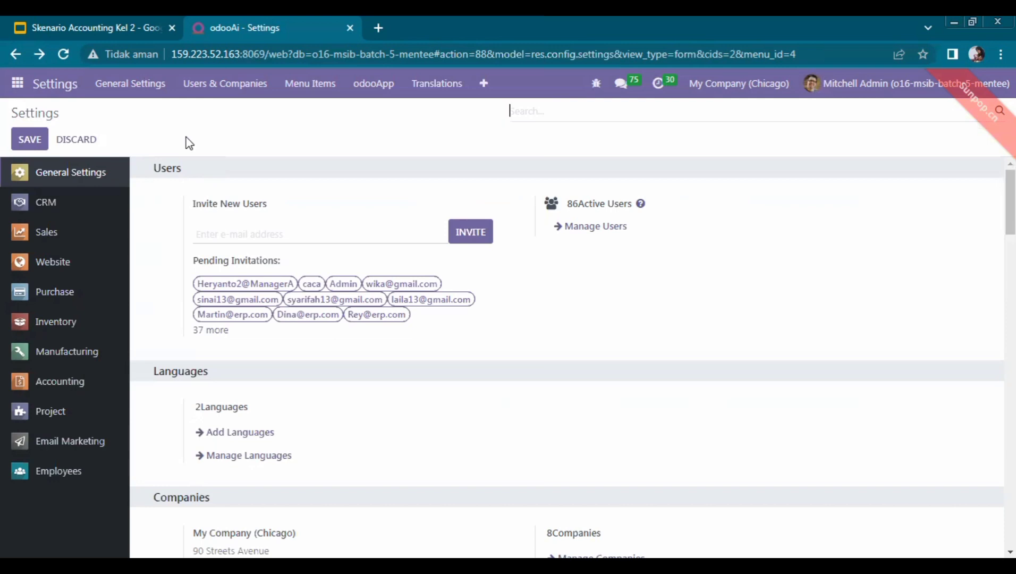
Go to Users & Companies > Users and start a blank new-user form
left_click(215, 91)
left_click(212, 112)
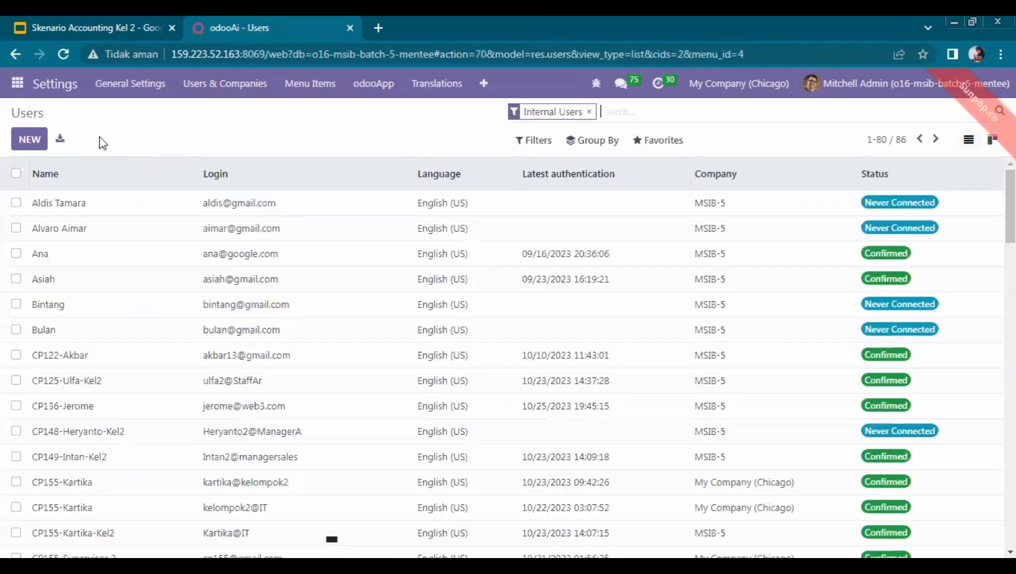
left_click(23, 151)
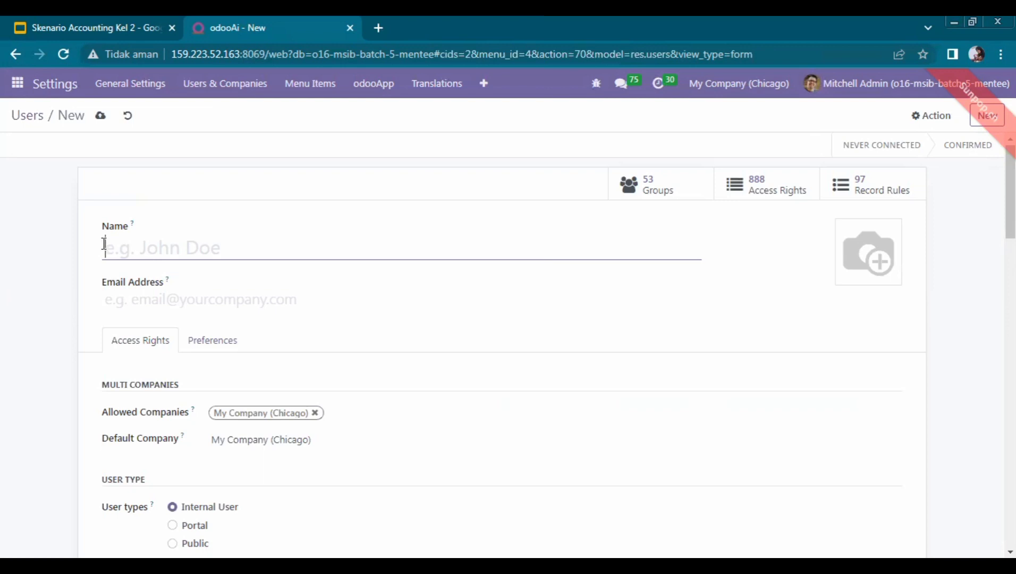
Name the new user 'CP155-STAFF IT' and enter the user's e-mail address
type("CP1")
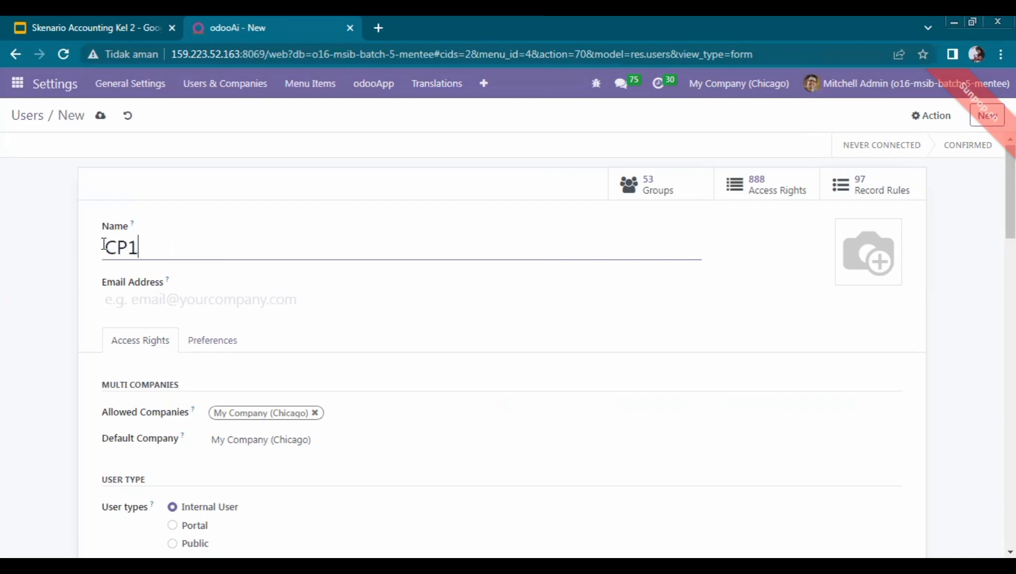
type("55-STa")
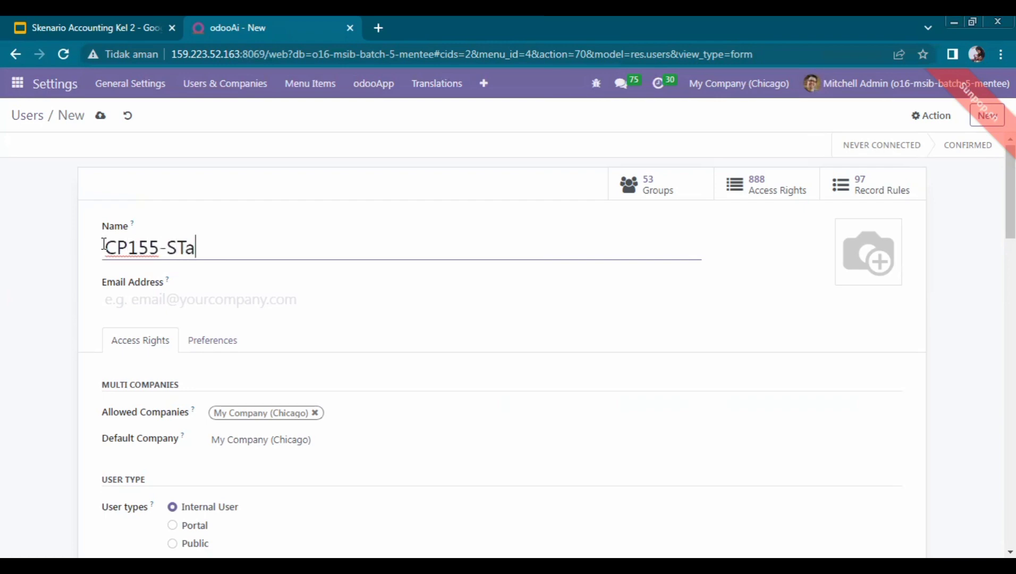
key("BackSpace")
type("AFF IT")
left_click(118, 301)
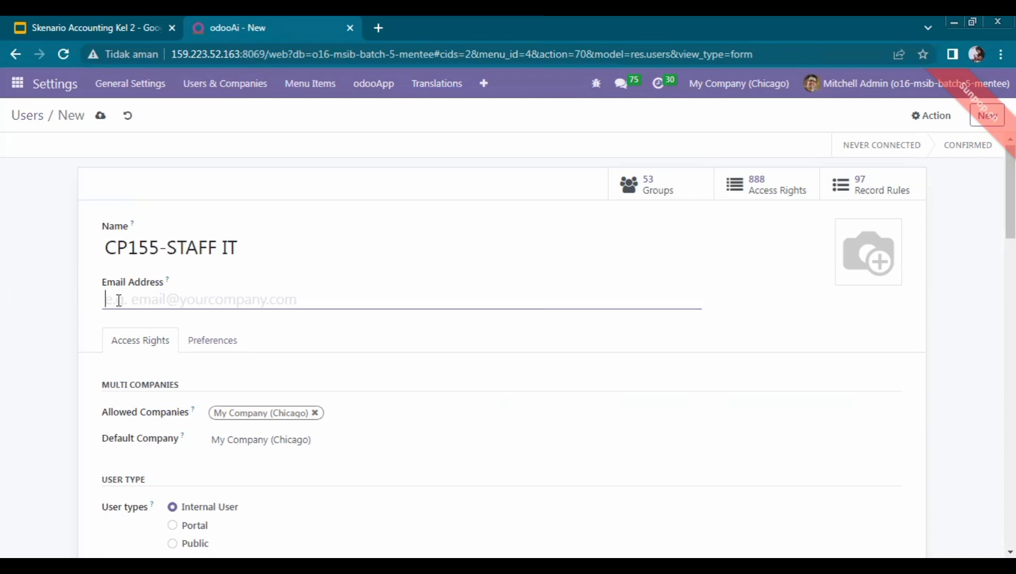
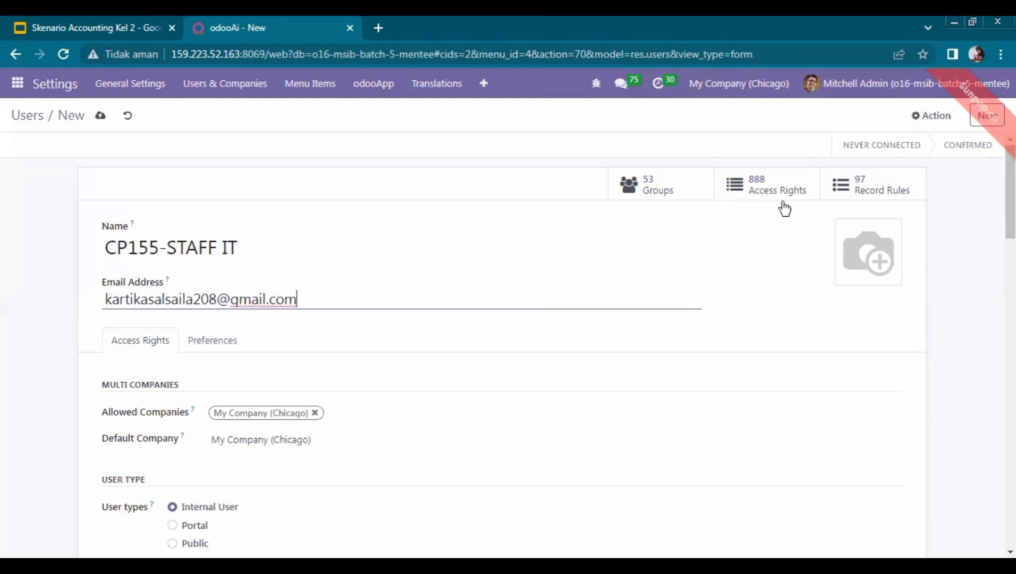
scroll(1010, 212, "down", 4)
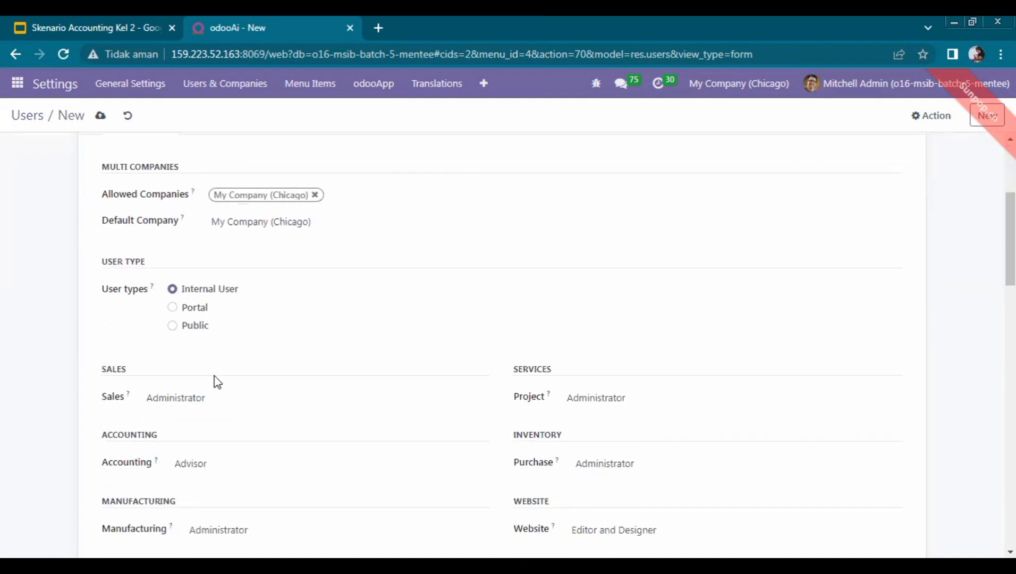
scroll(1009, 239, "down", 4)
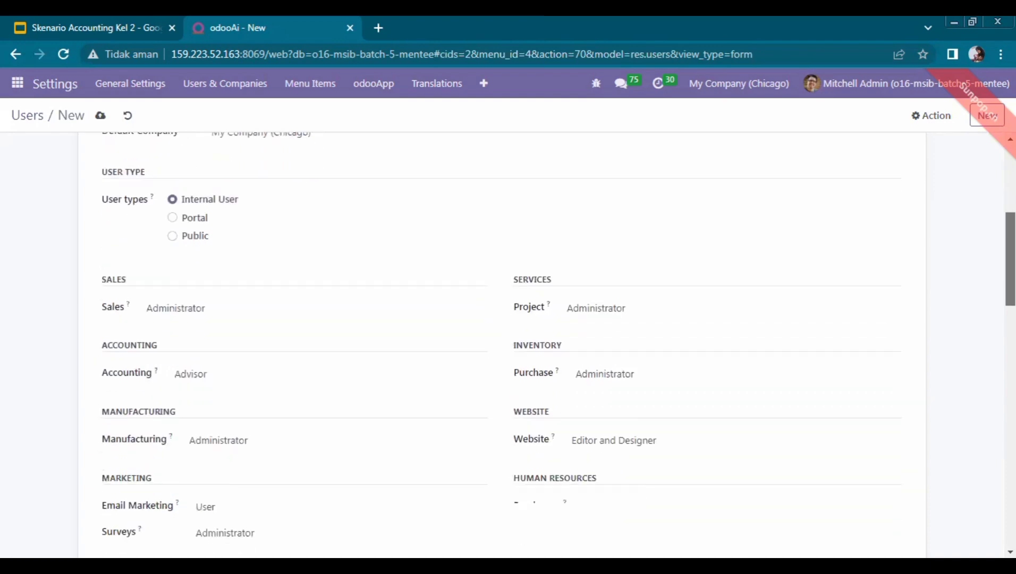
scroll(499, 345, "down", 3)
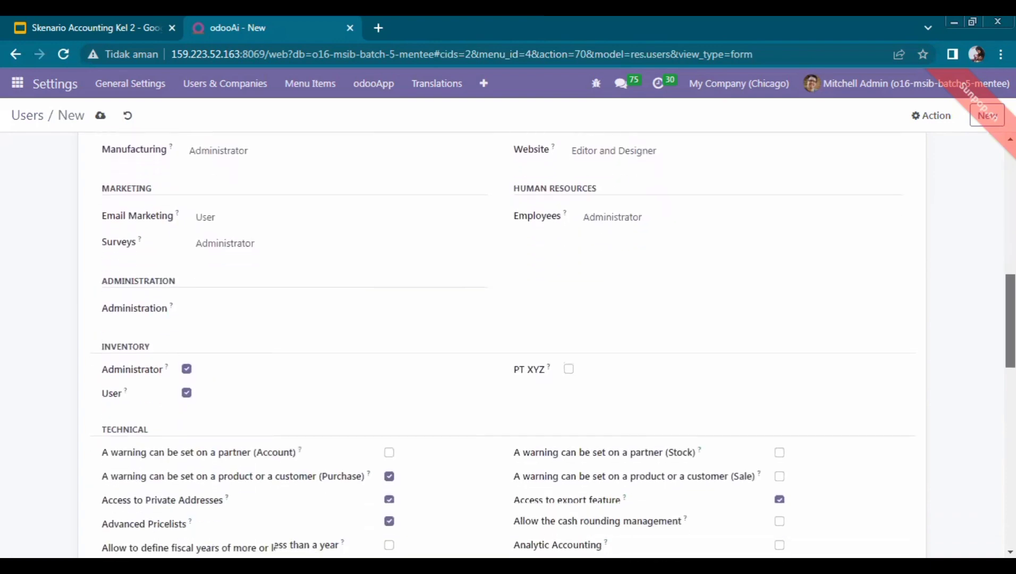
scroll(946, 245, "up", 3)
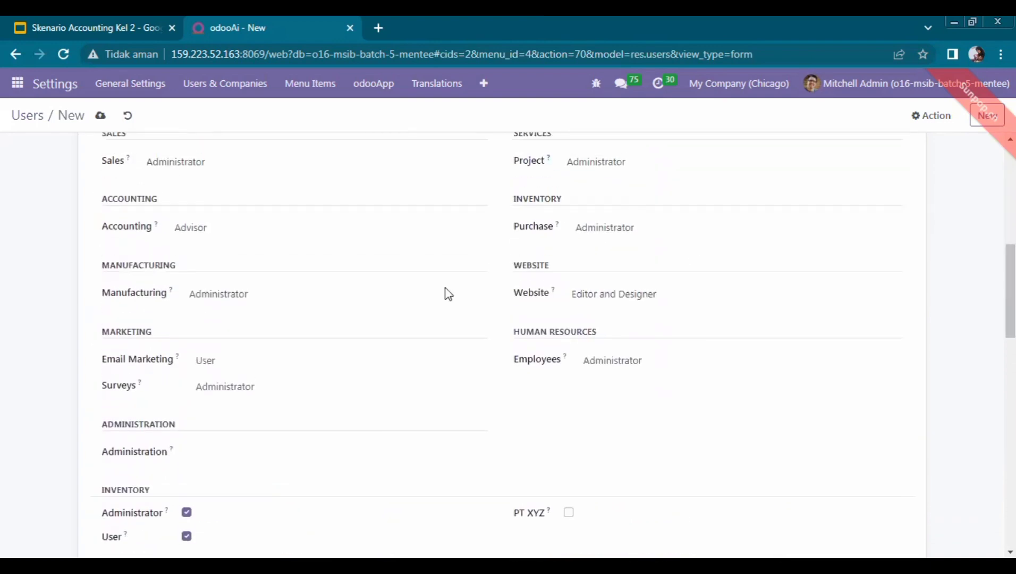
left_click(164, 169)
left_click(168, 219)
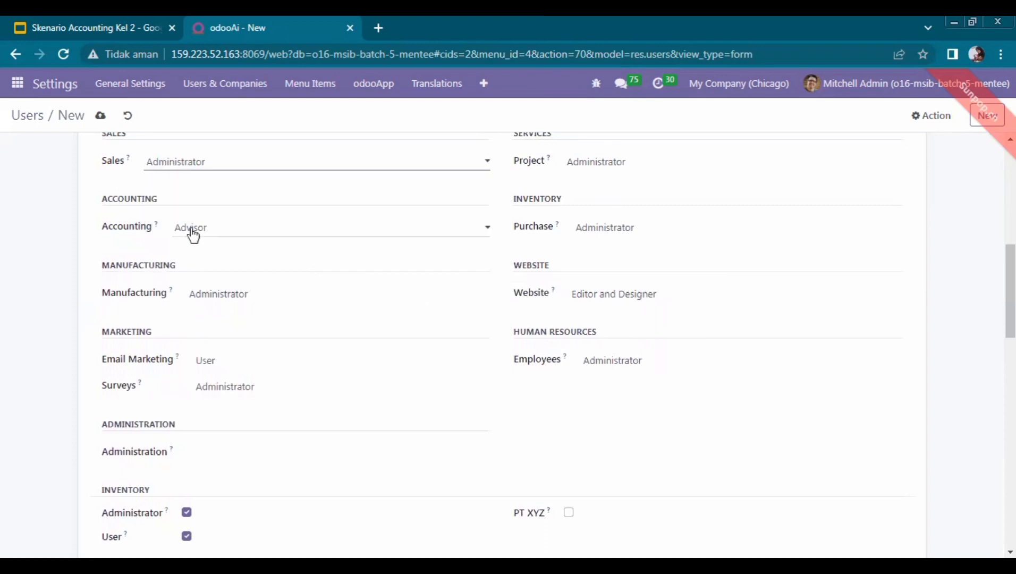
left_click(193, 232)
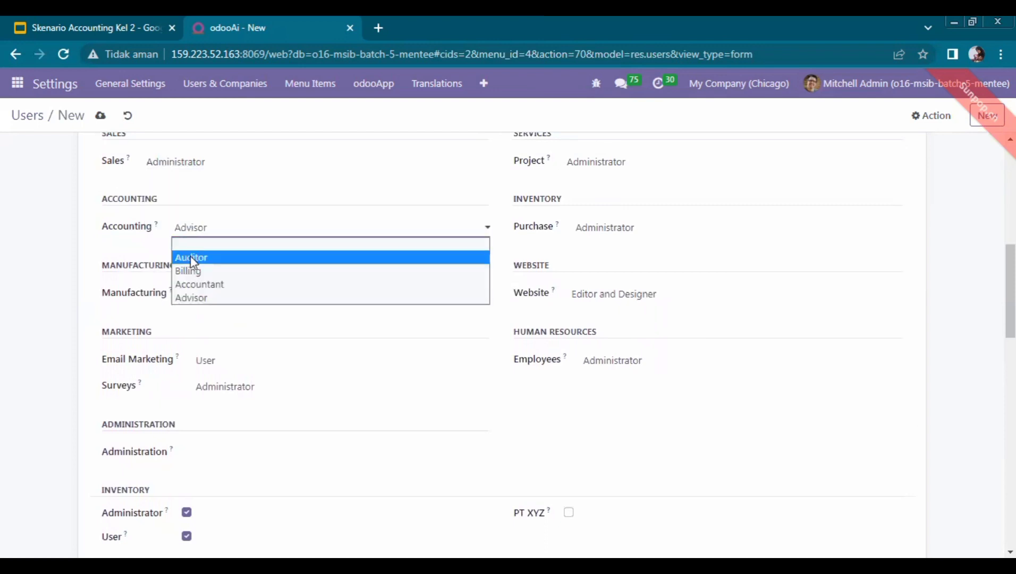
left_click(195, 296)
left_click(208, 300)
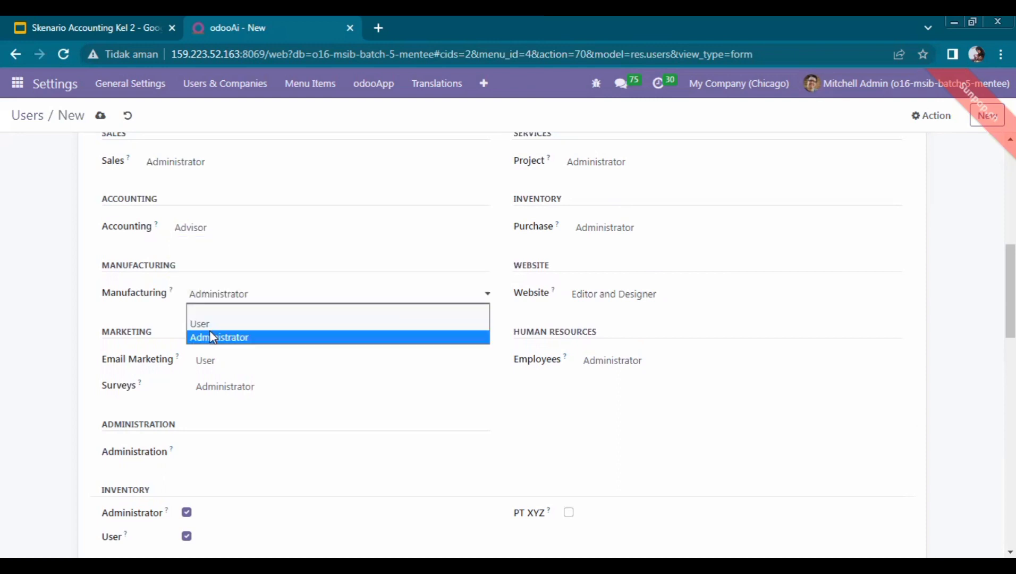
left_click(213, 338)
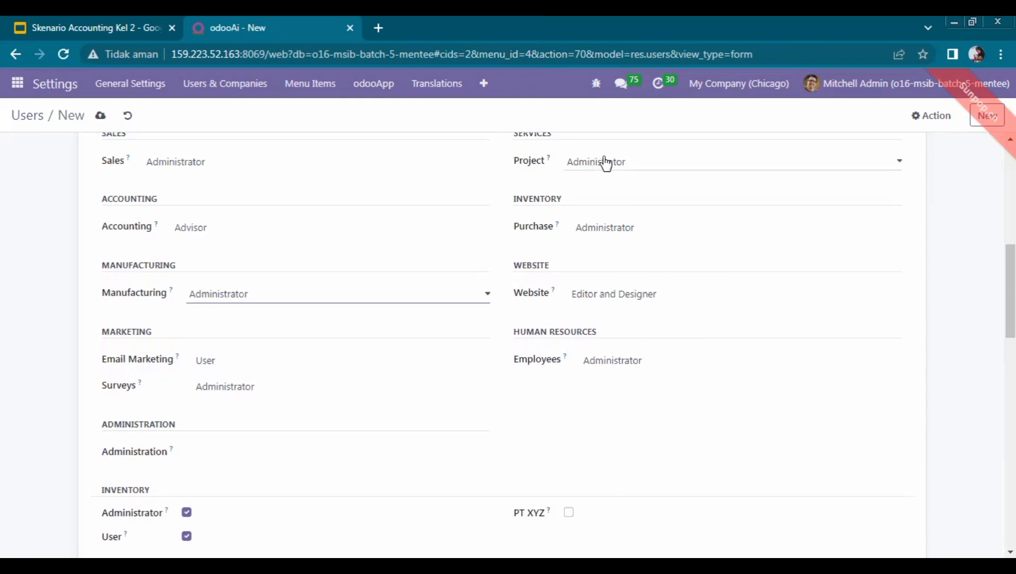
scroll(826, 313, "up", 3)
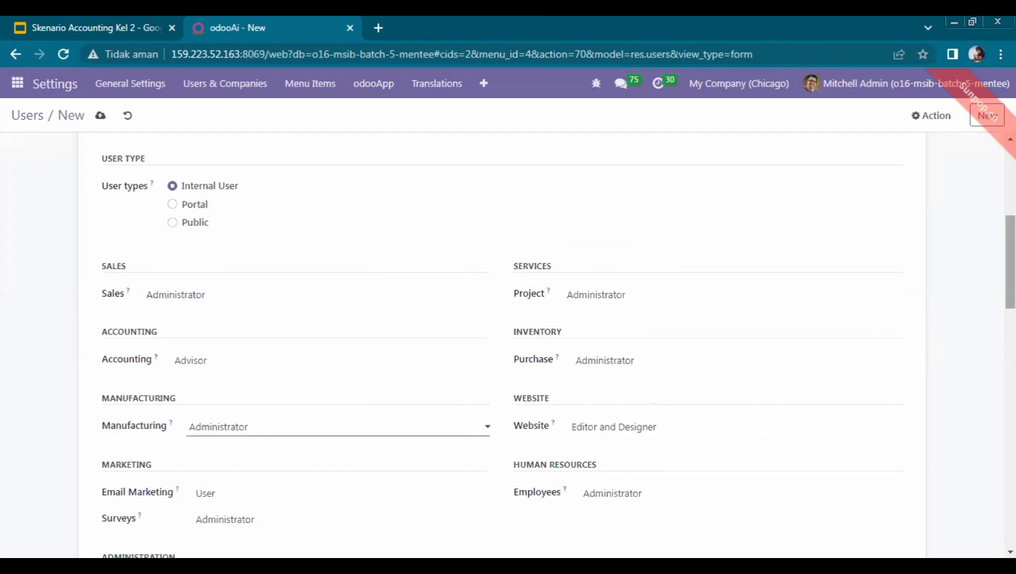
scroll(935, 298, "down", 3)
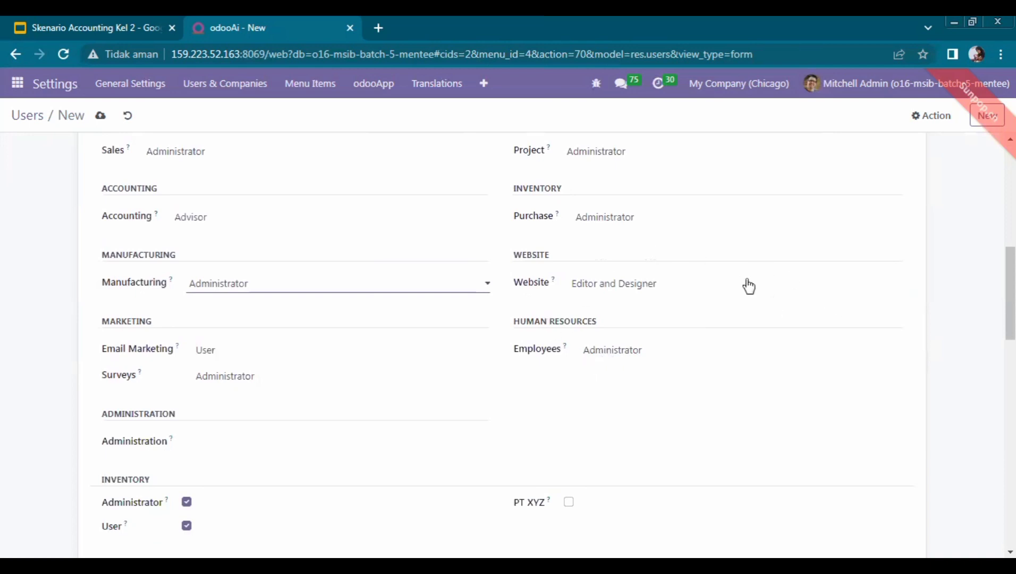
scroll(964, 273, "up", 7)
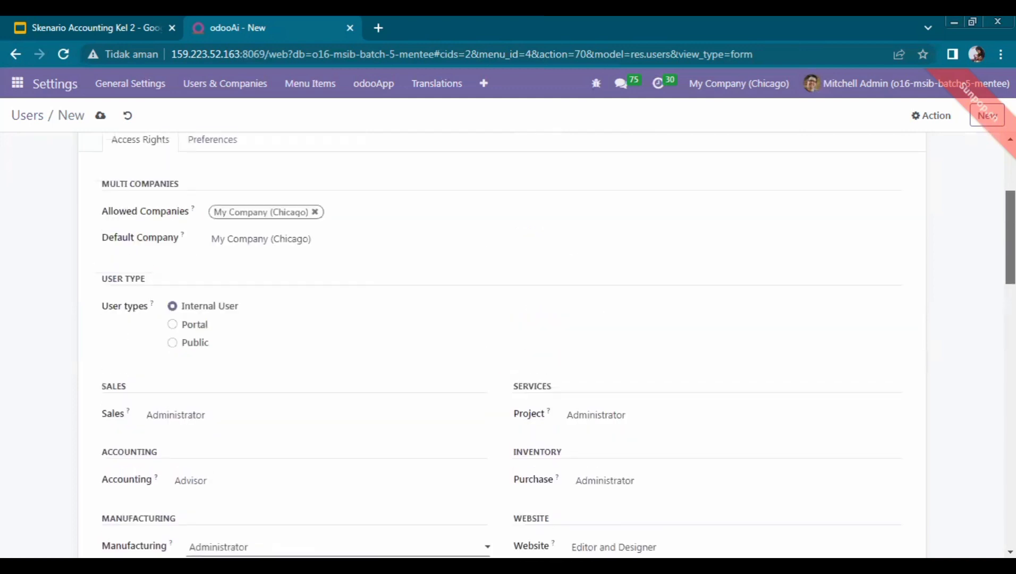
scroll(843, 207, "up", 2)
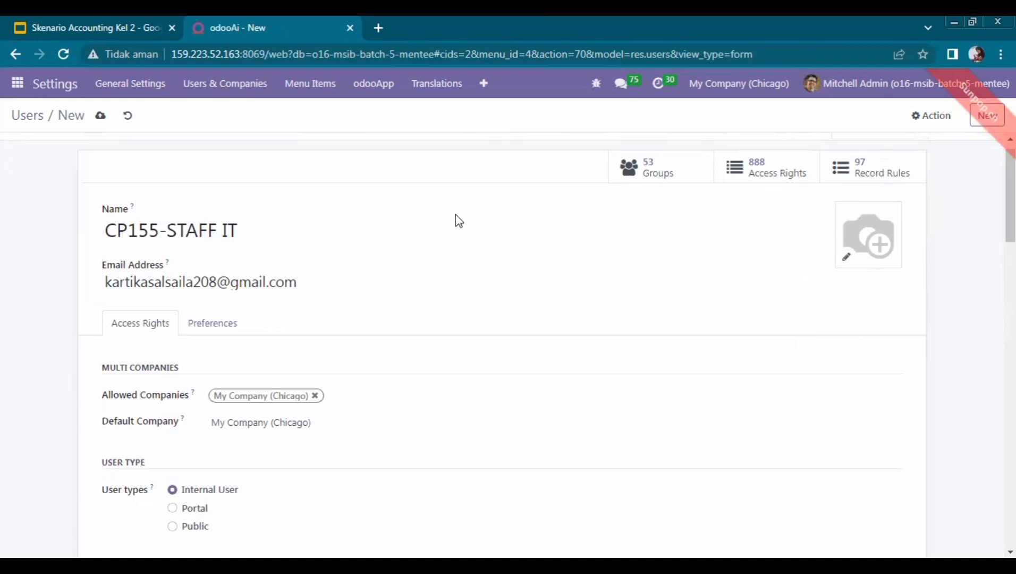
Return to the Users list and search it for 'kel2'
left_click(244, 90)
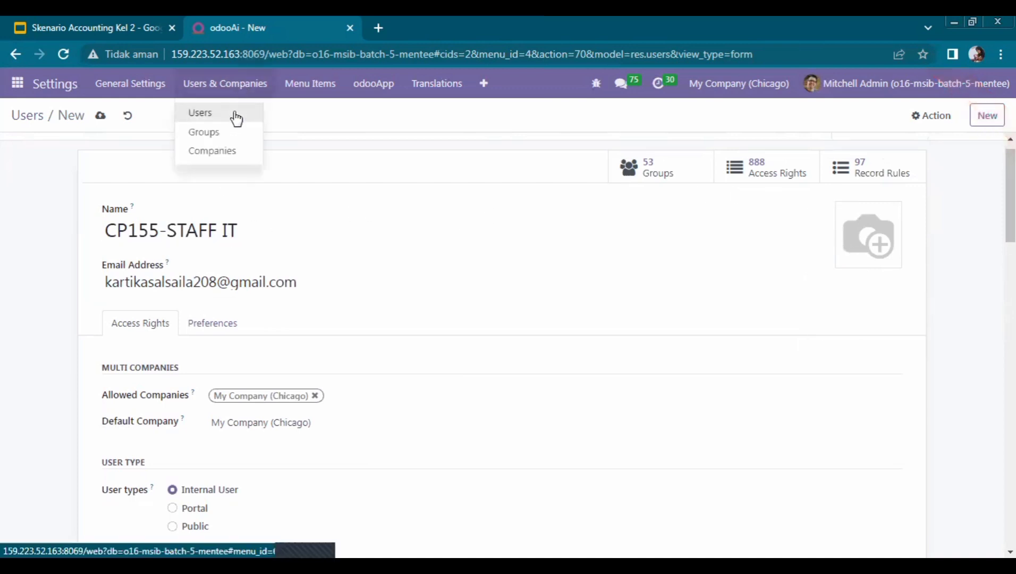
left_click(235, 111)
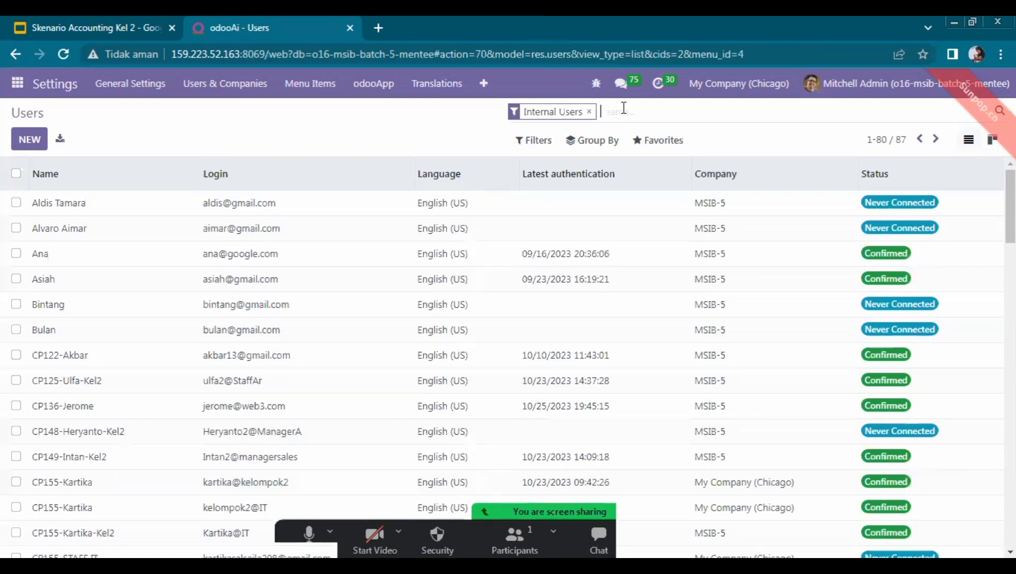
type("ke")
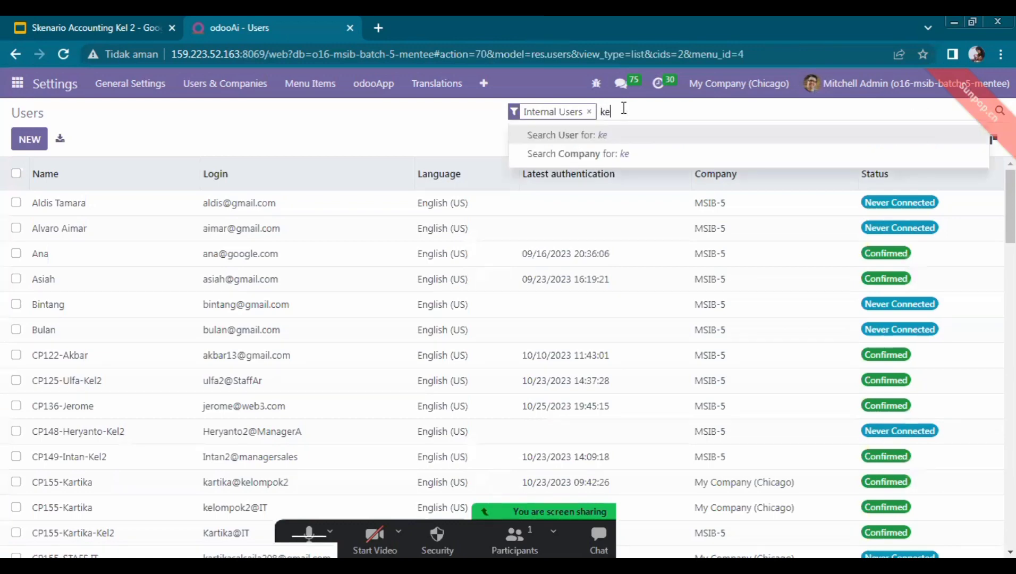
type("l2")
key("Return")
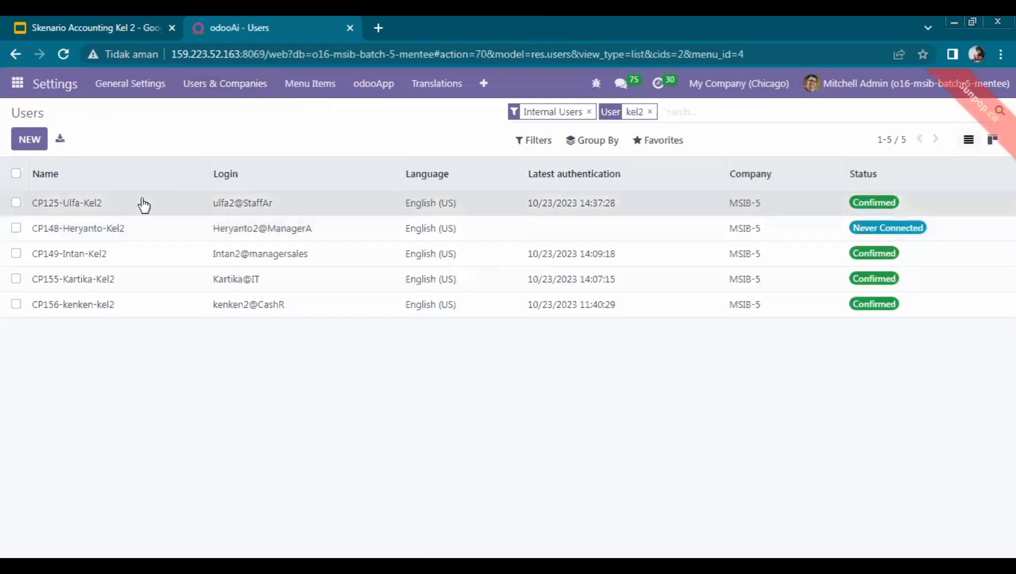
left_click(128, 204)
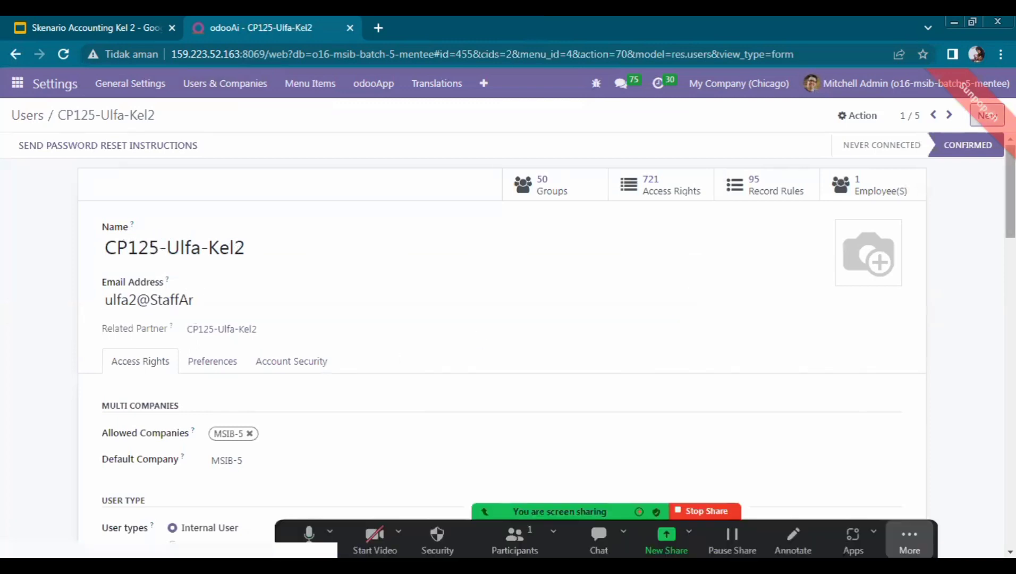
scroll(626, 279, "down", 6)
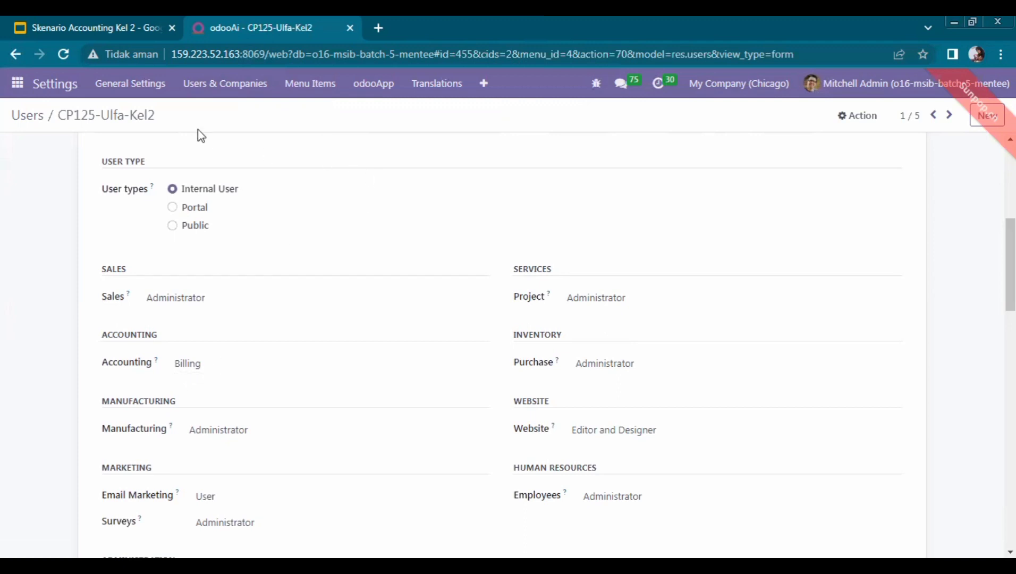
left_click(14, 56)
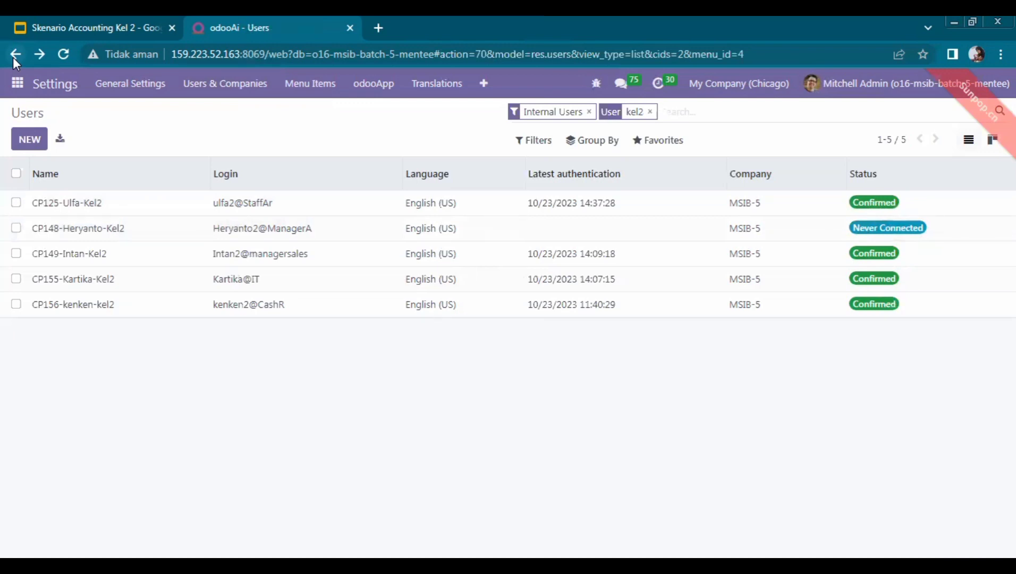
left_click(63, 23)
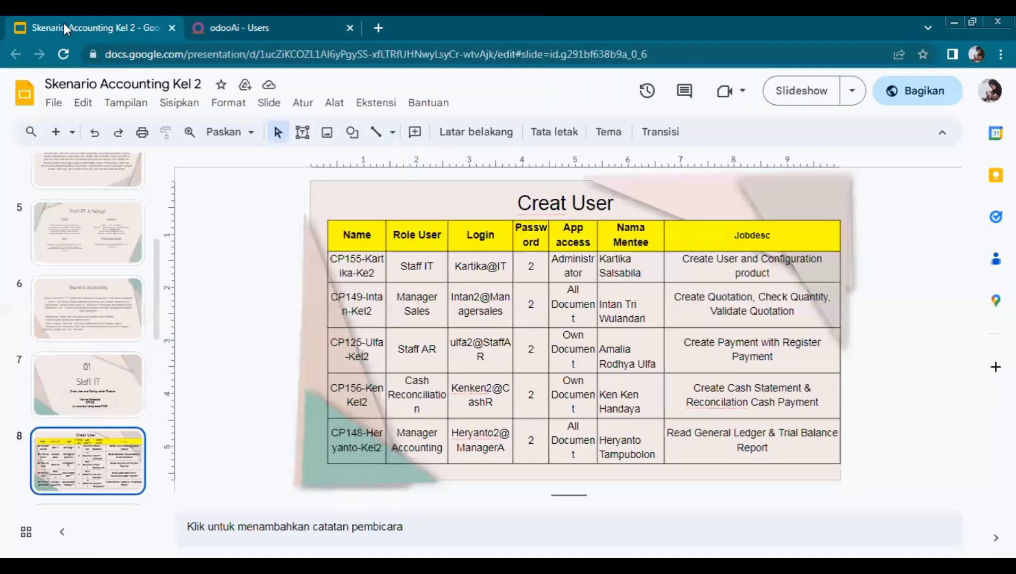
key("Down")
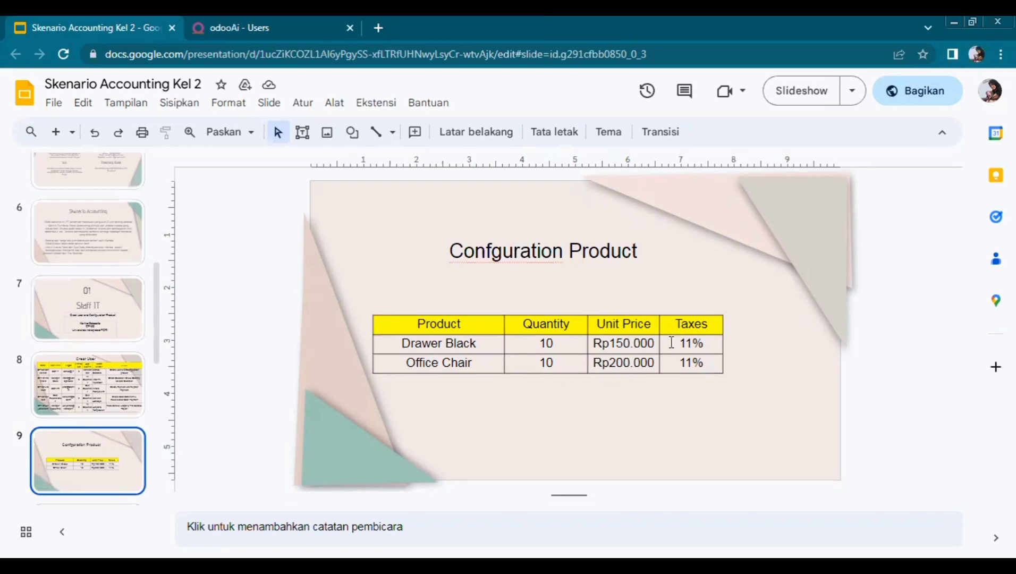
left_click(301, 20)
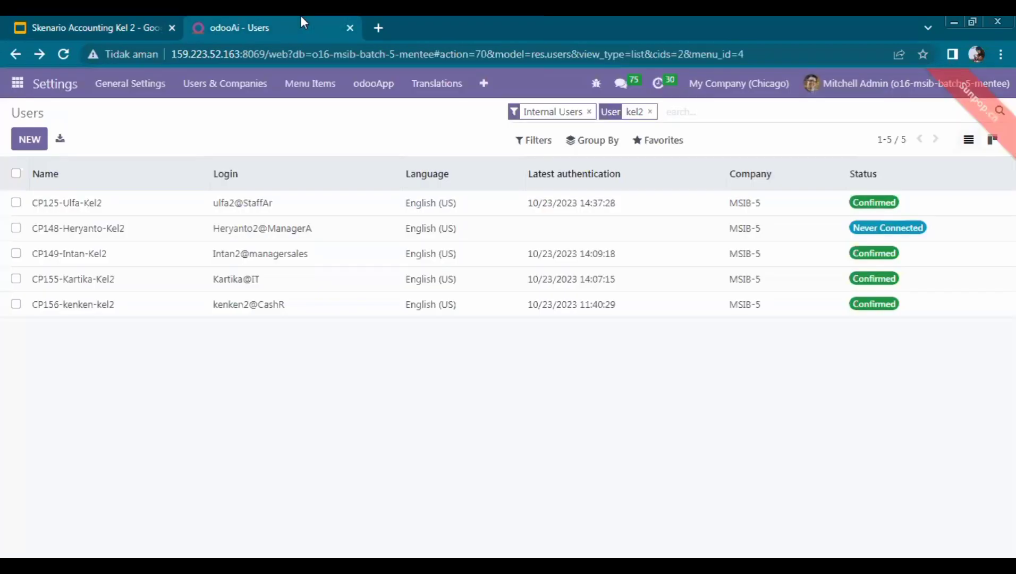
Switch from the user settings to the Inventory app's Products catalogue
left_click(214, 99)
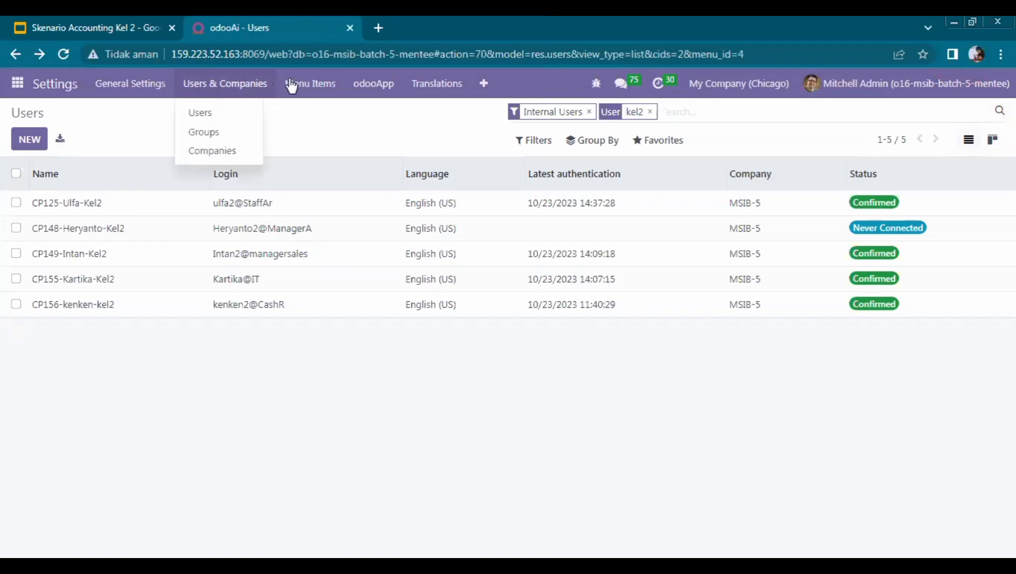
left_click(18, 84)
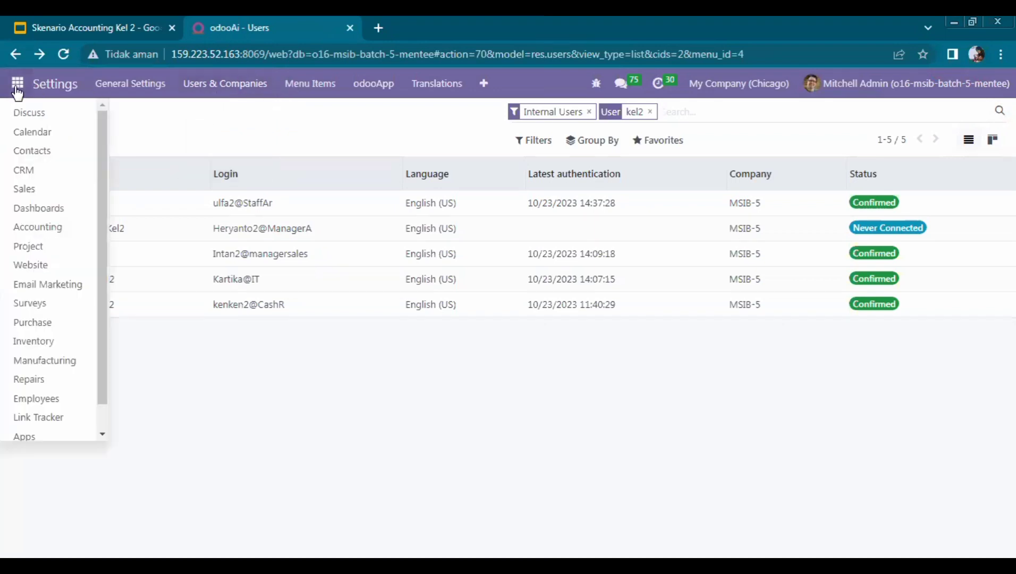
left_click(72, 342)
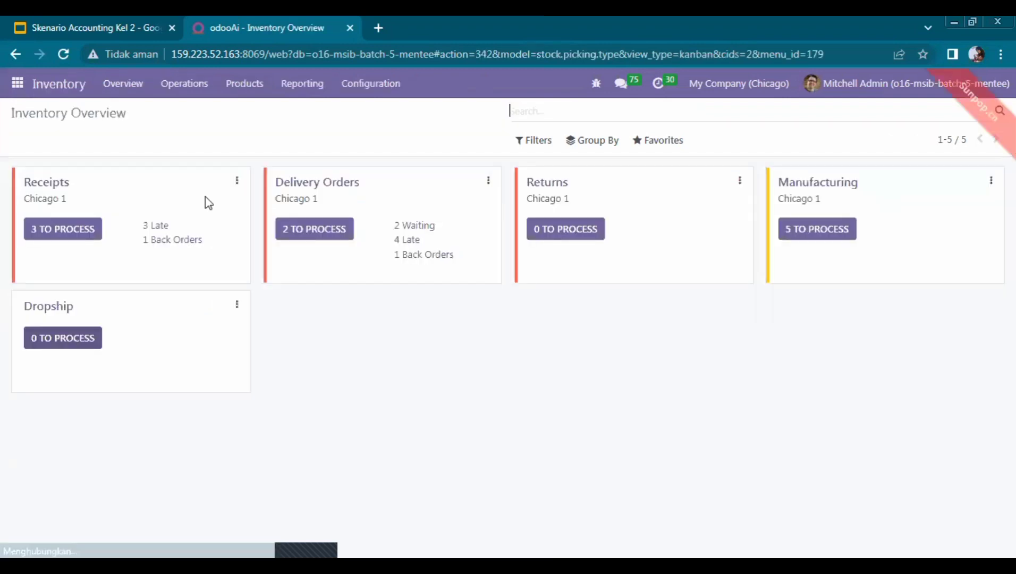
left_click(246, 87)
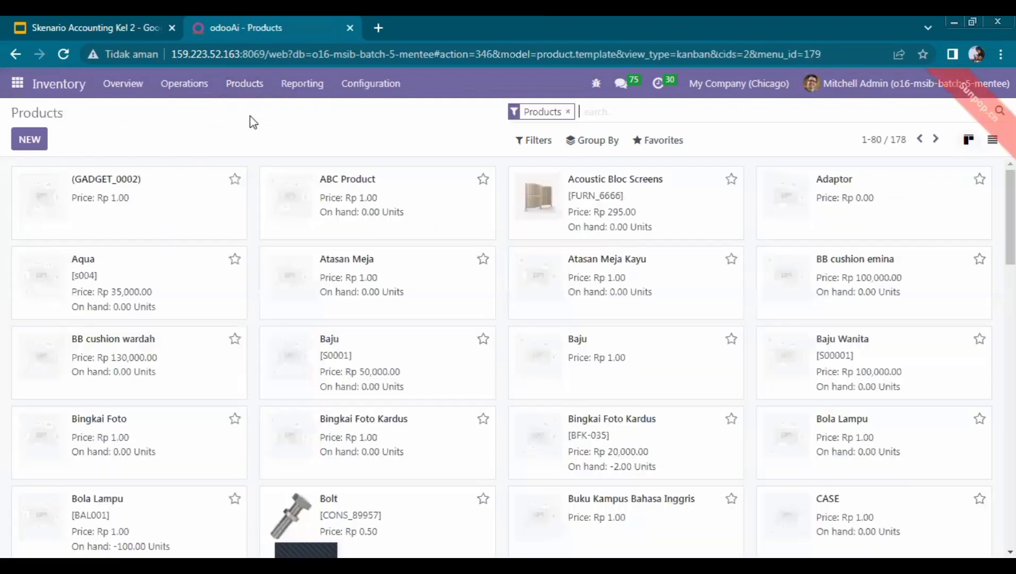
Create a new product named 'Drawer Black', checking the details on the slide
left_click(32, 140)
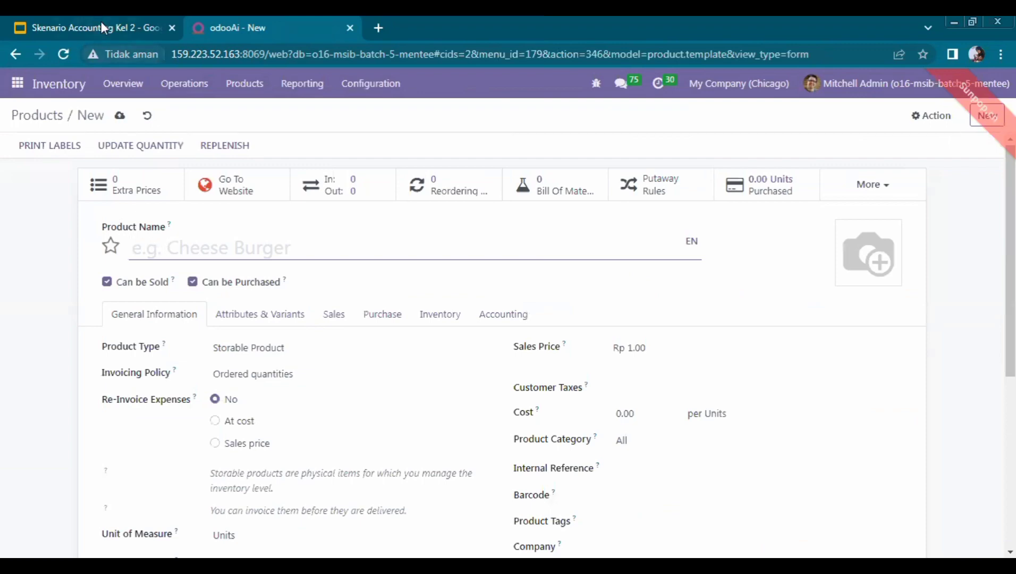
left_click(139, 19)
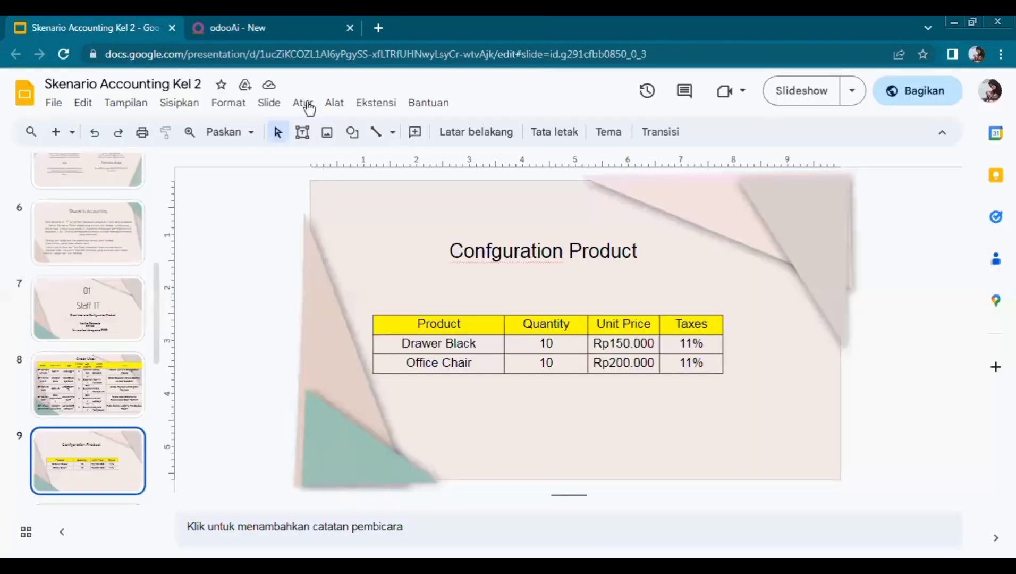
left_click(233, 24)
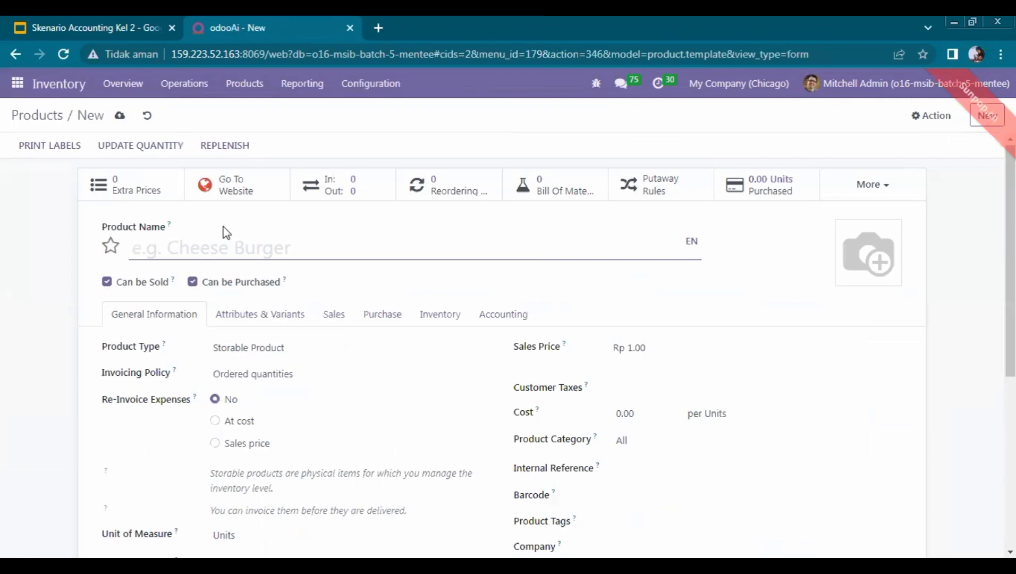
type("Drawer Black")
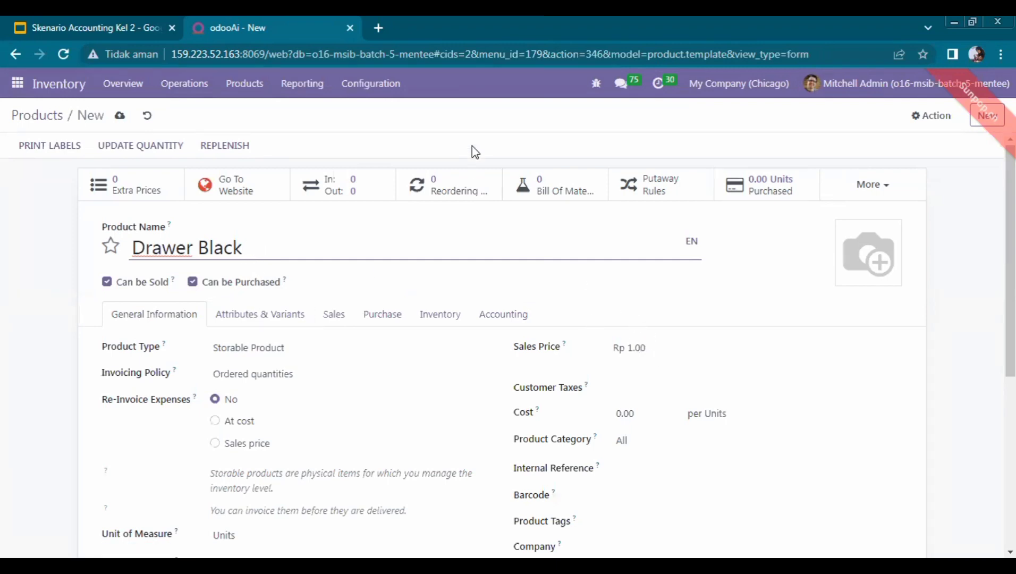
left_click(164, 19)
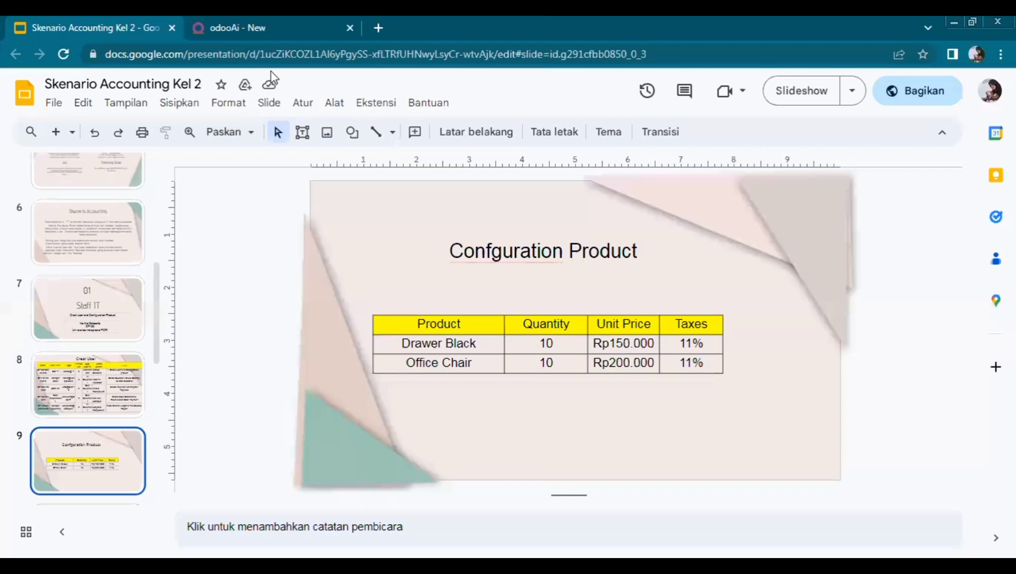
left_click(259, 18)
Set Drawer Black's sales price to 150.00 with the 11% customer tax
left_click(653, 338)
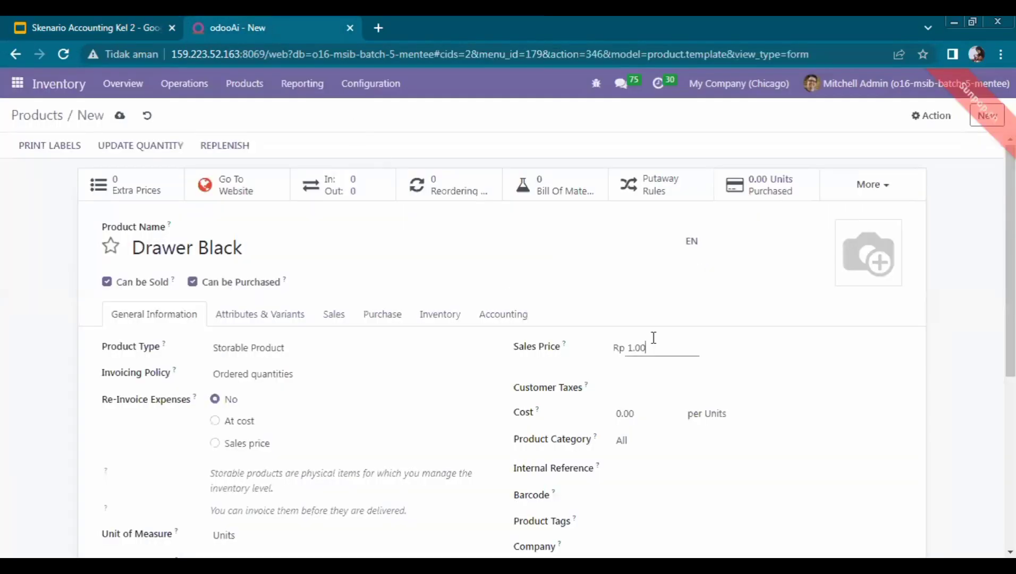
key("BackSpace")
key("BackSpace")
key("BackSpace")
key("BackSpace")
type("150")
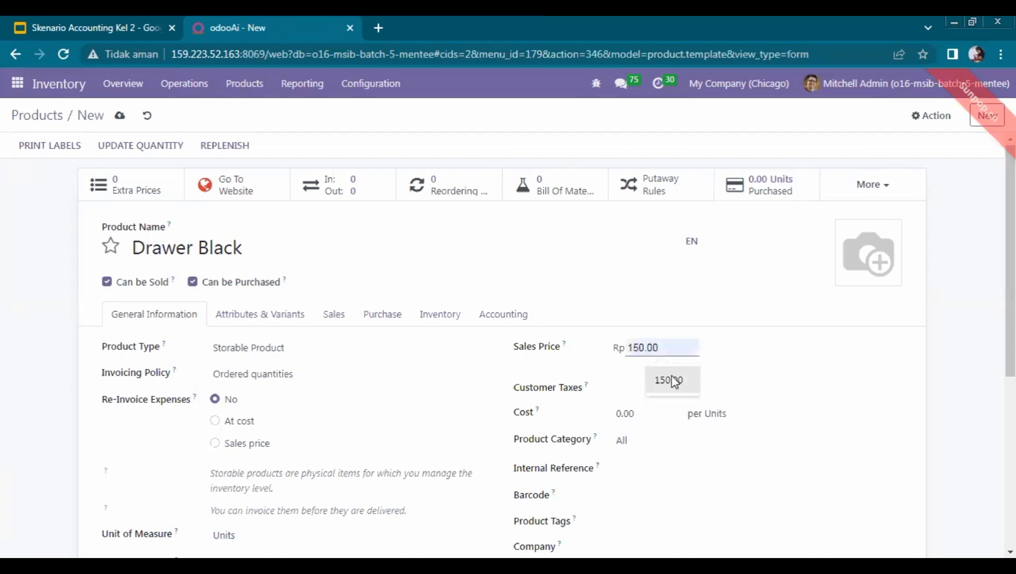
left_click(670, 380)
left_click(641, 391)
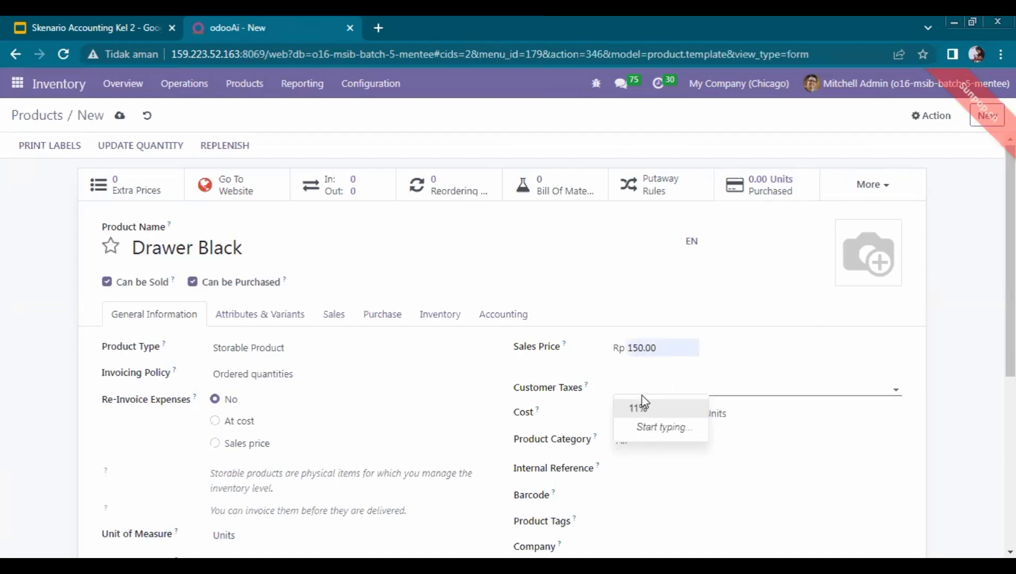
left_click(646, 408)
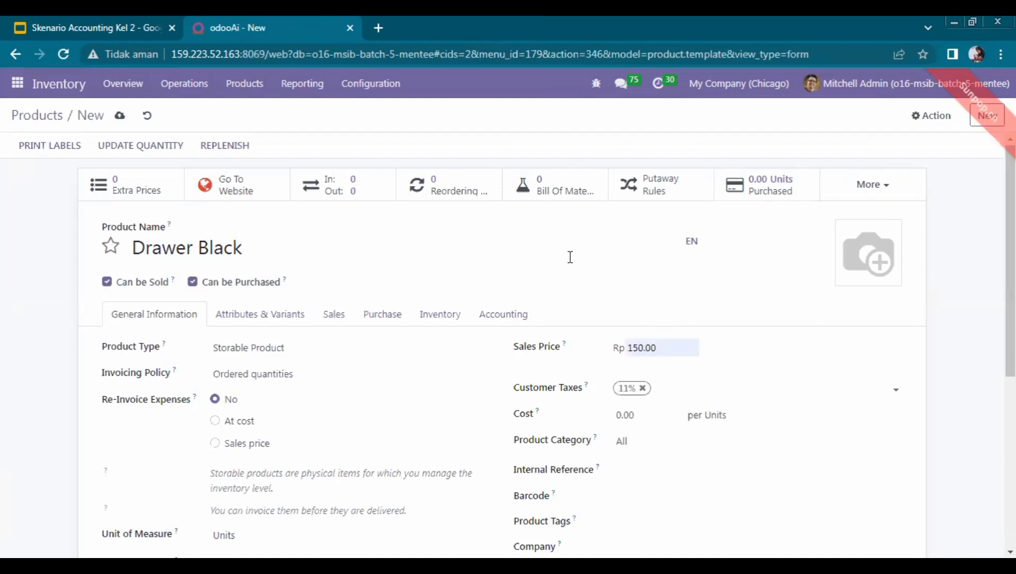
Add a Drawer Black stock line with counted quantity 10, assigned to the team member
left_click(164, 147)
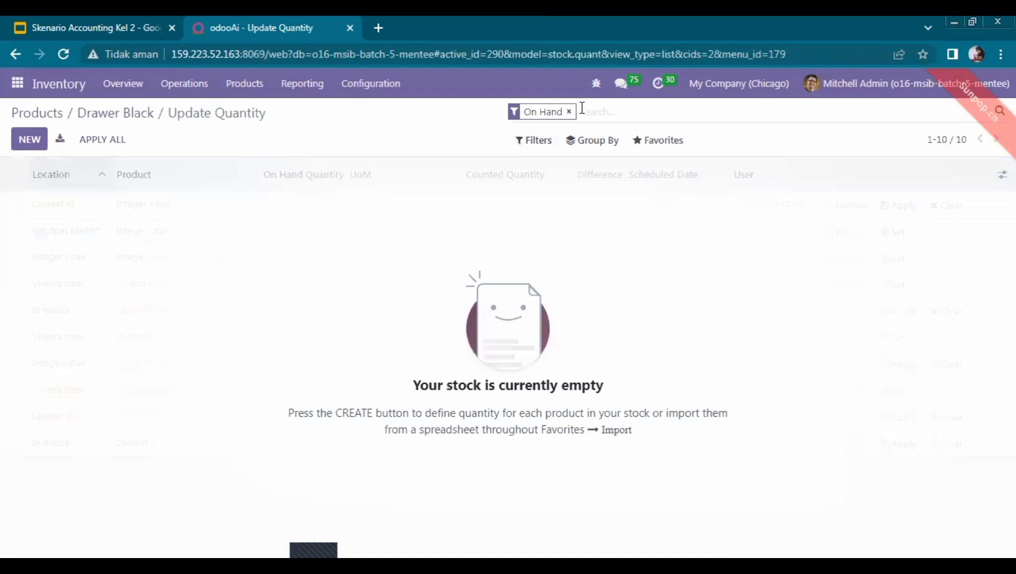
type("drawe")
key("Return")
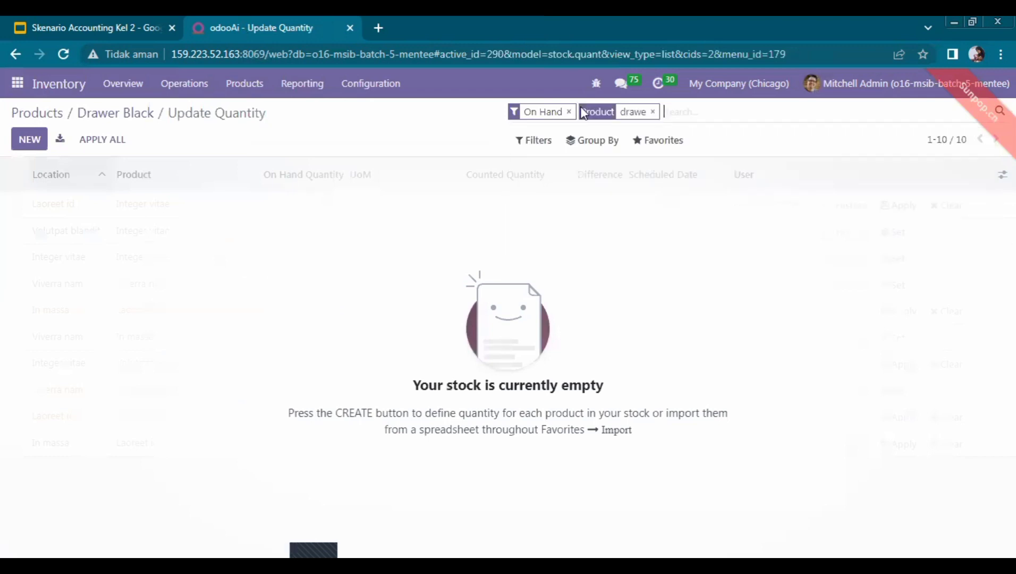
left_click(32, 140)
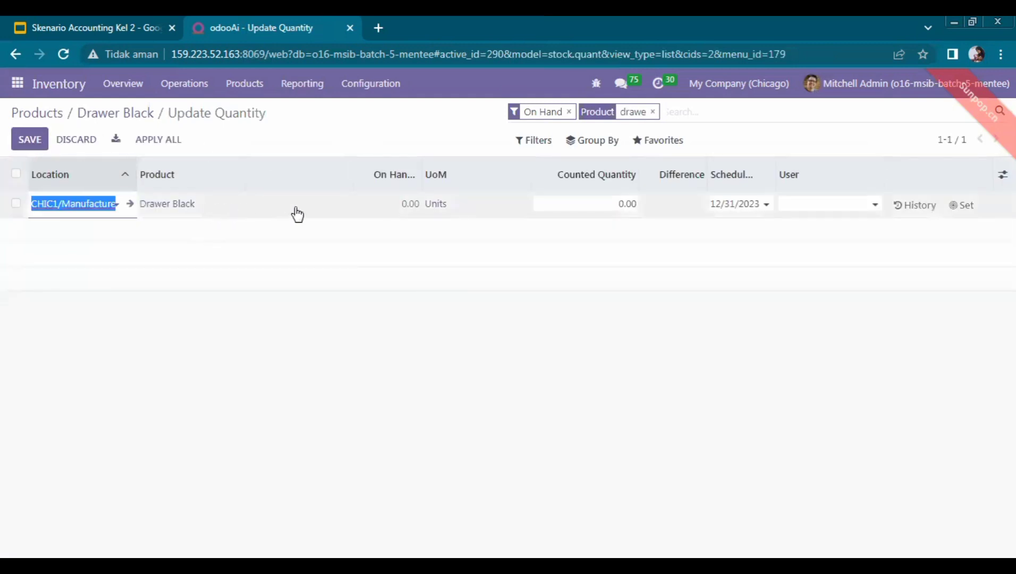
left_click(603, 208)
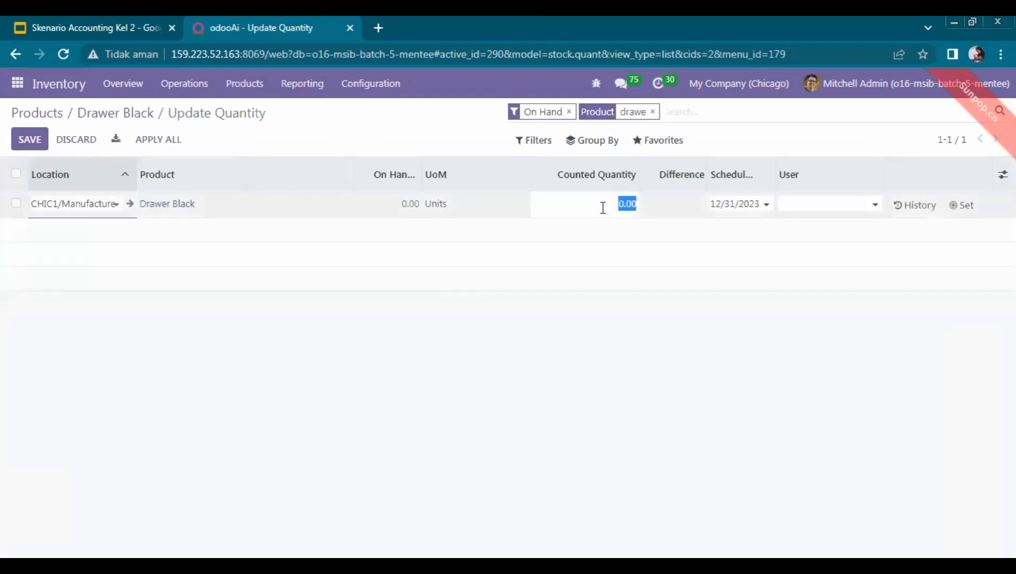
type("10")
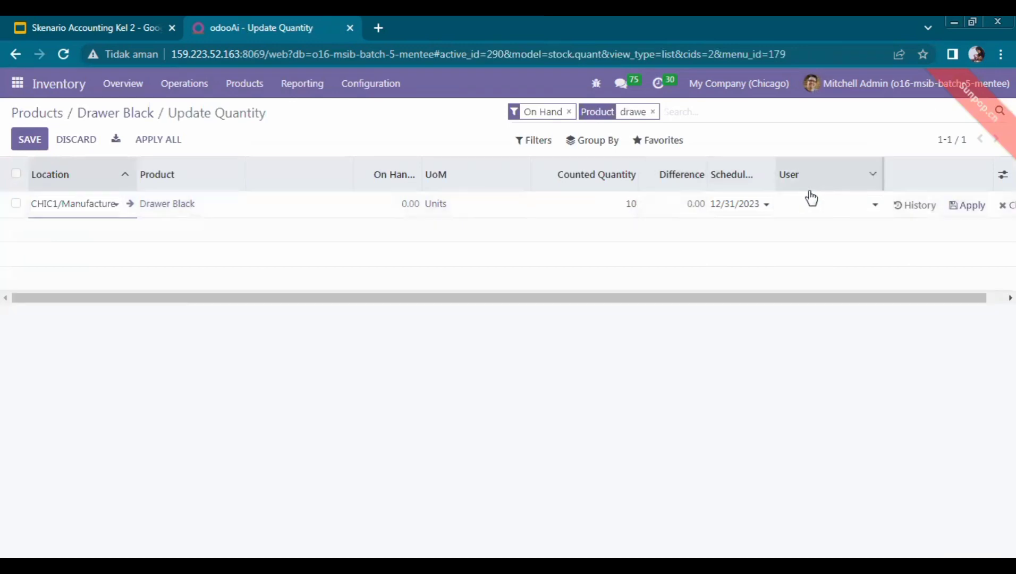
left_click(819, 200)
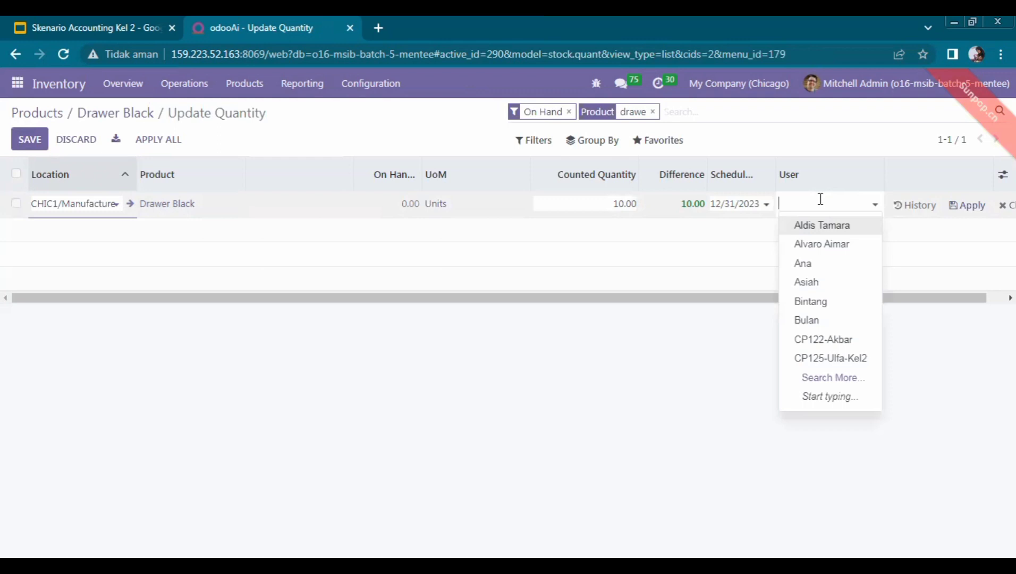
type("kartika")
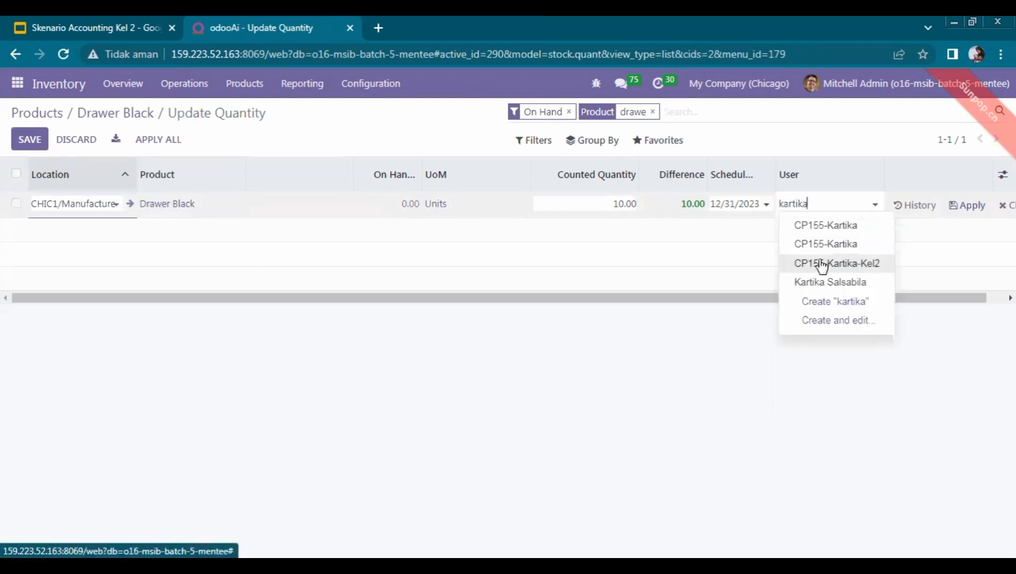
left_click(822, 264)
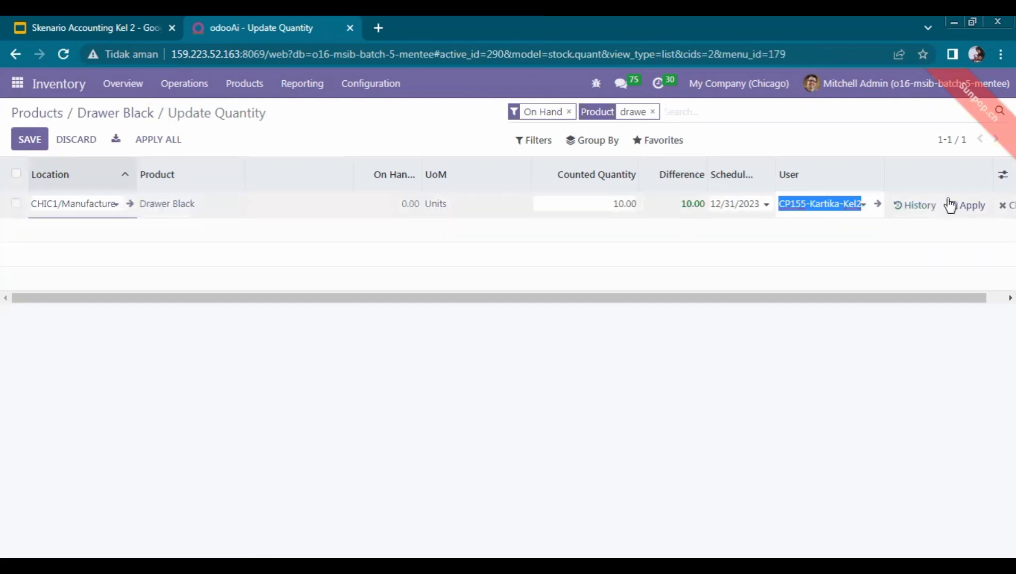
left_click(951, 206)
left_click(951, 206)
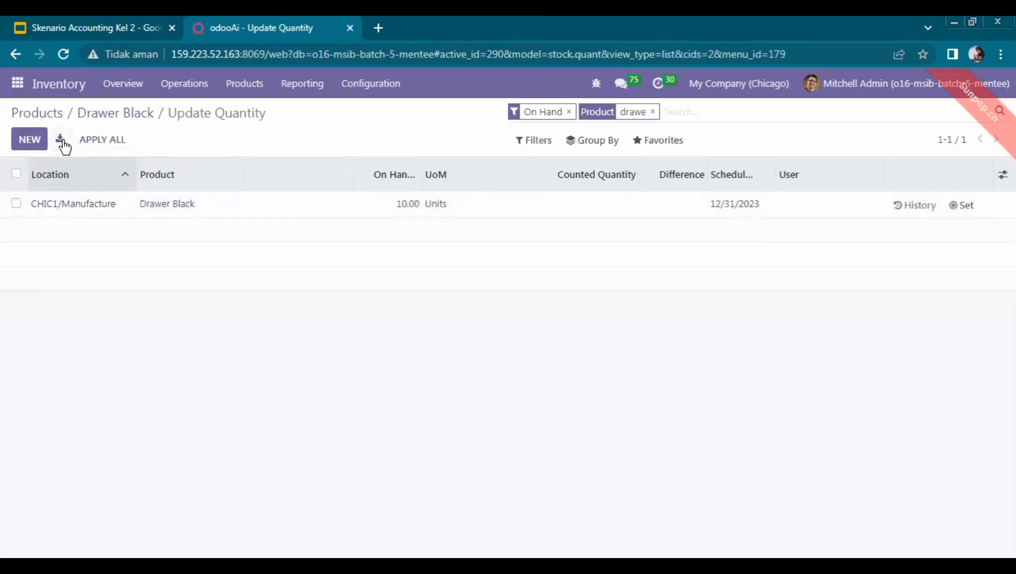
Export the stock lines to a spreadsheet and apply the Drawer Black inventory adjustment
left_click(60, 139)
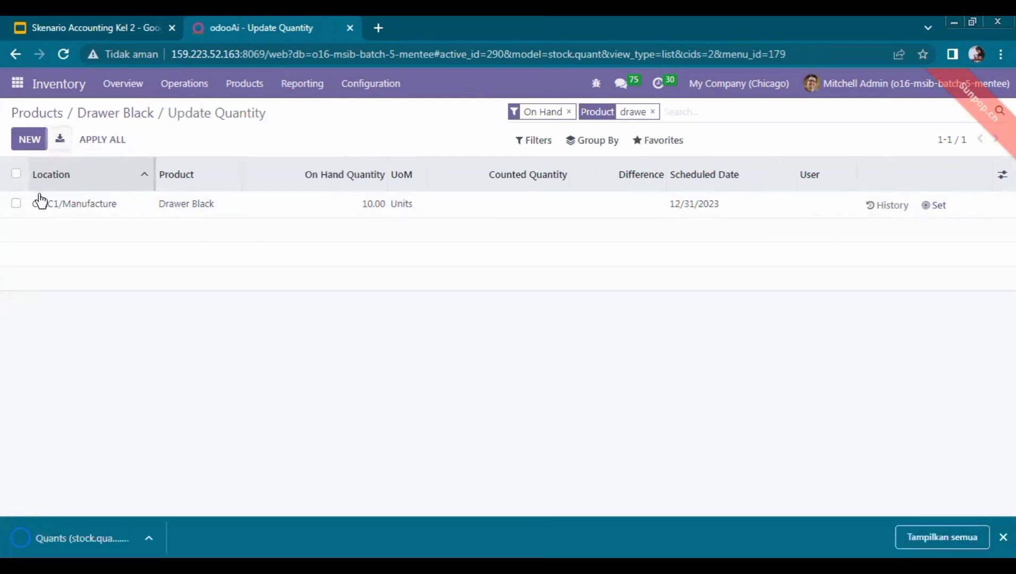
left_click(16, 203)
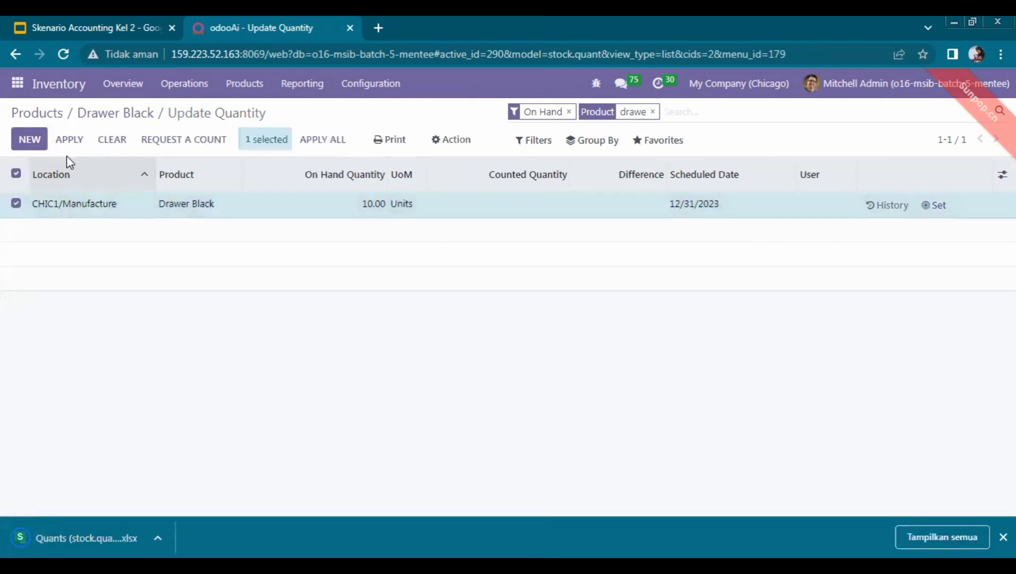
left_click(75, 139)
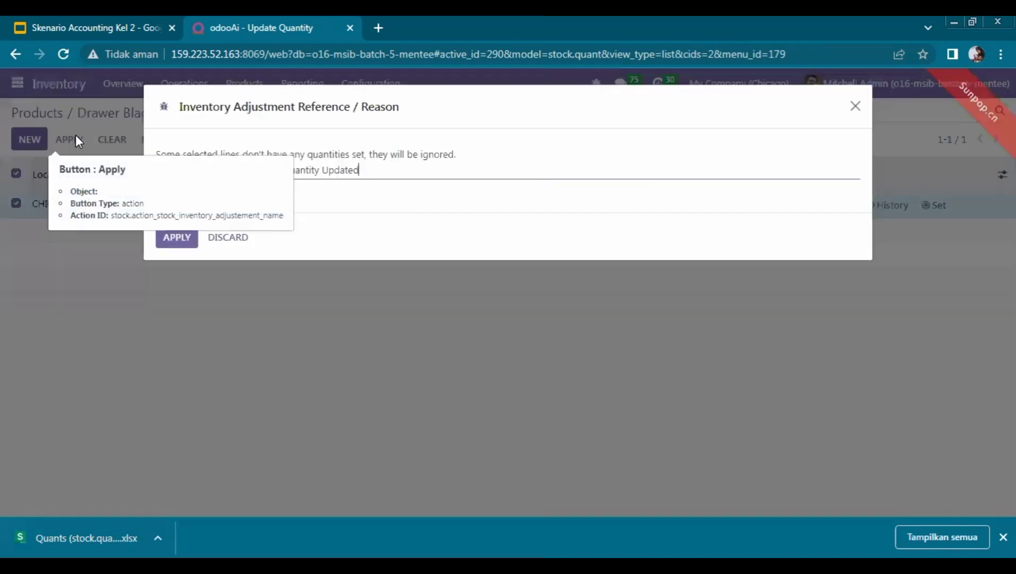
left_click(177, 239)
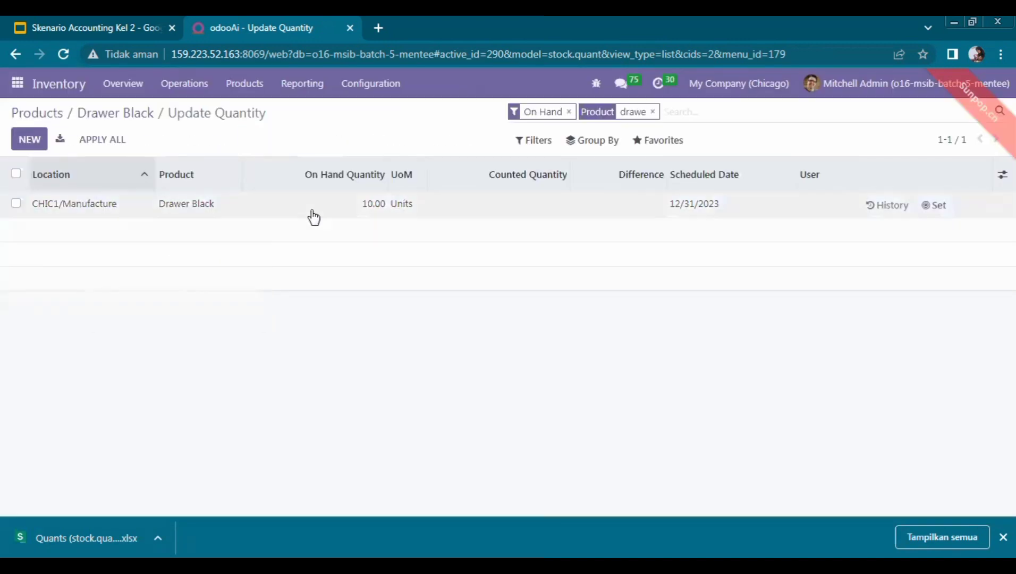
left_click(260, 85)
Create another new product named 'Office Hair', checking the slide's product table
left_click(264, 111)
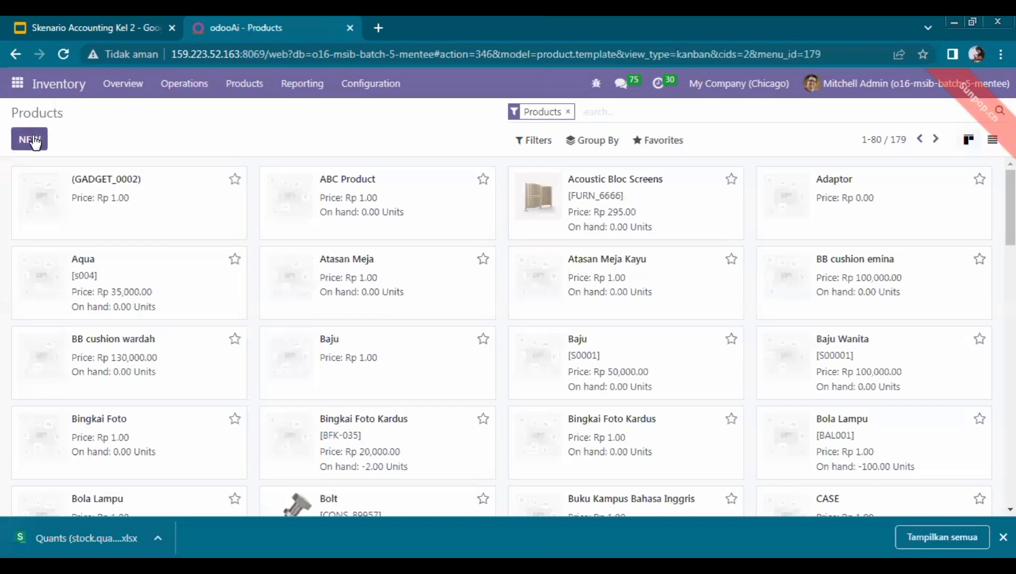
left_click(33, 141)
left_click(69, 27)
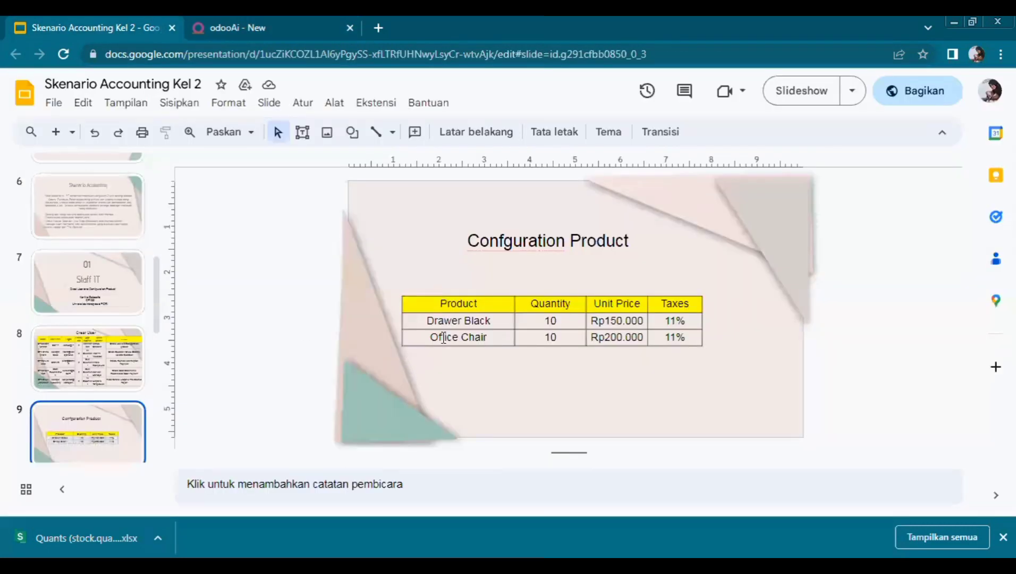
left_click(340, 29)
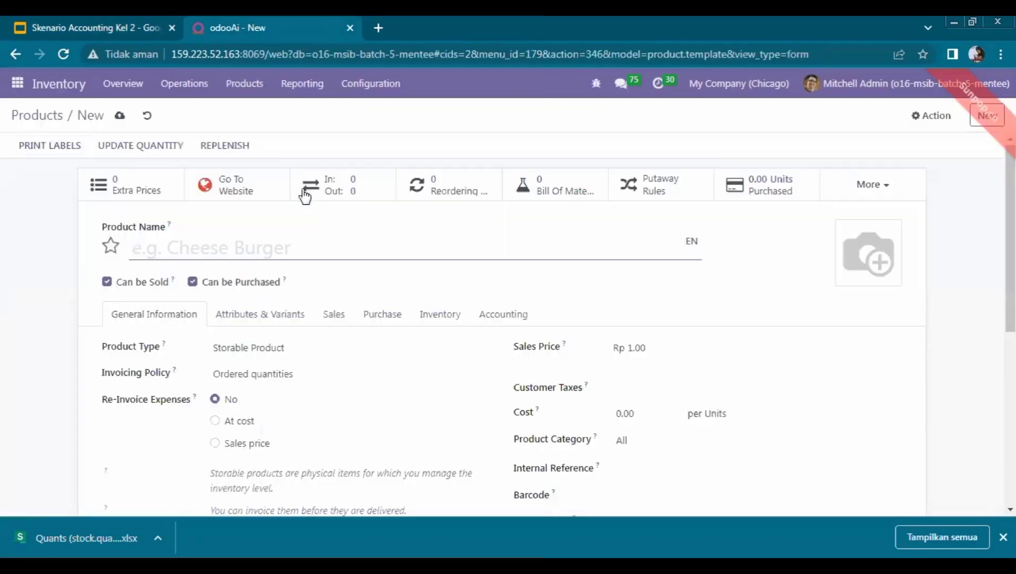
type("Offi")
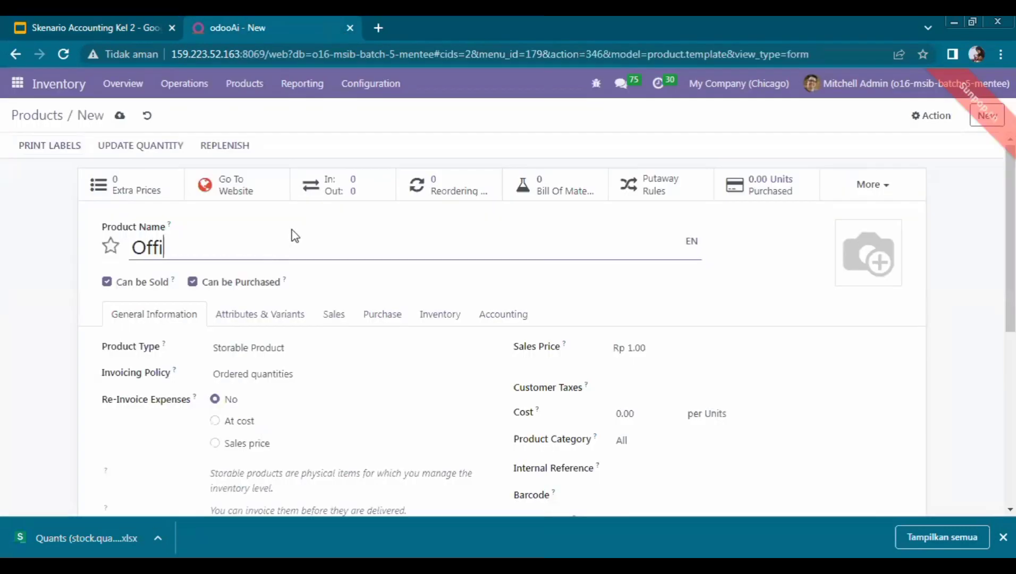
type("ce Hair")
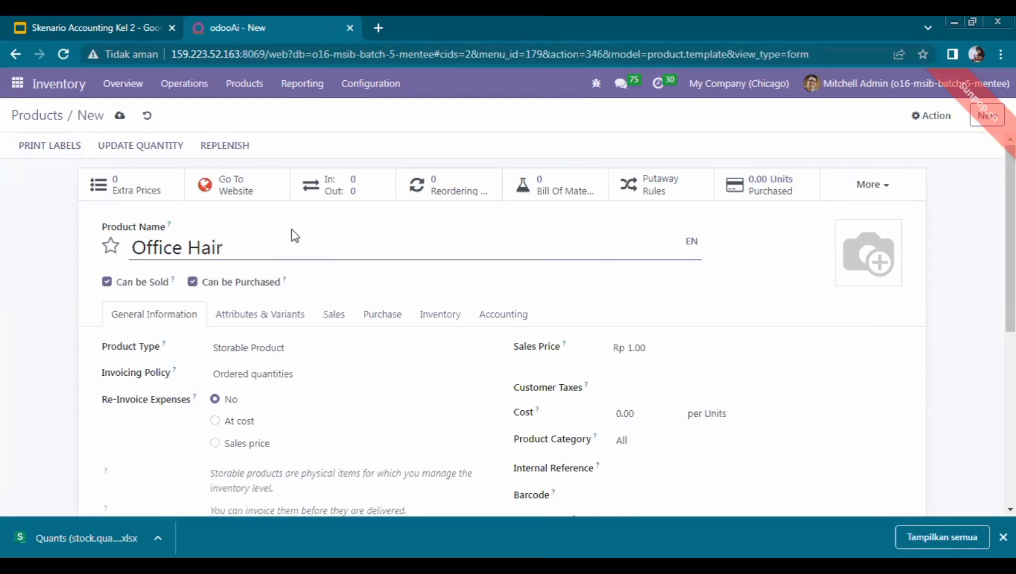
left_click(110, 19)
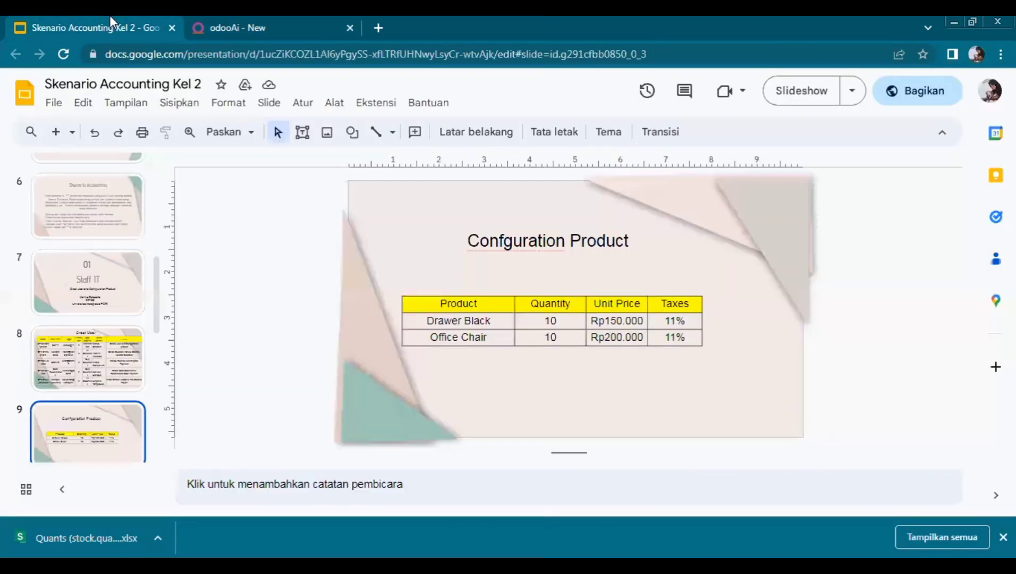
left_click(256, 30)
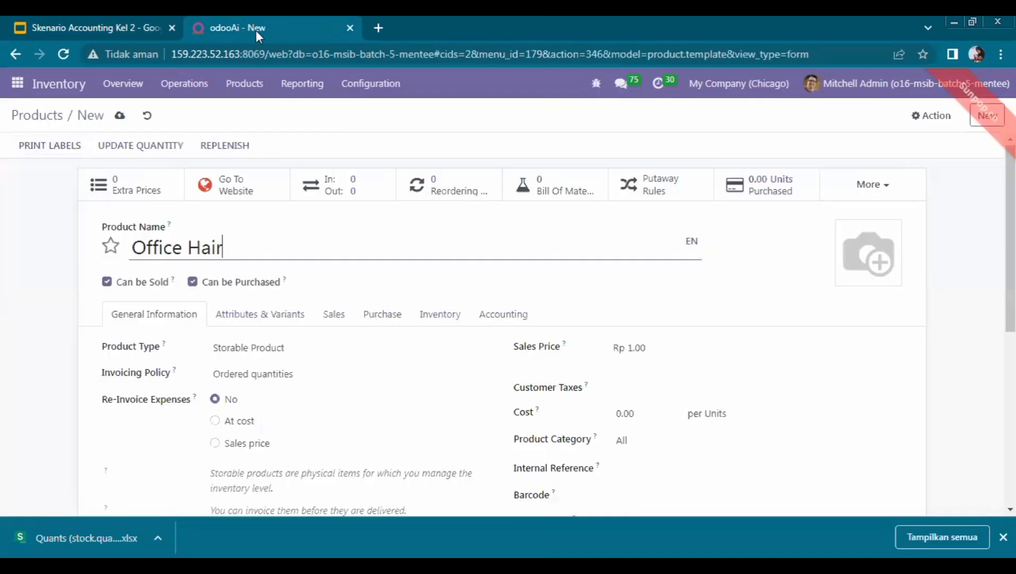
Set Office Hair's sales price to 200,000.00 with the 11% customer tax
left_click(623, 347)
double_click(628, 348)
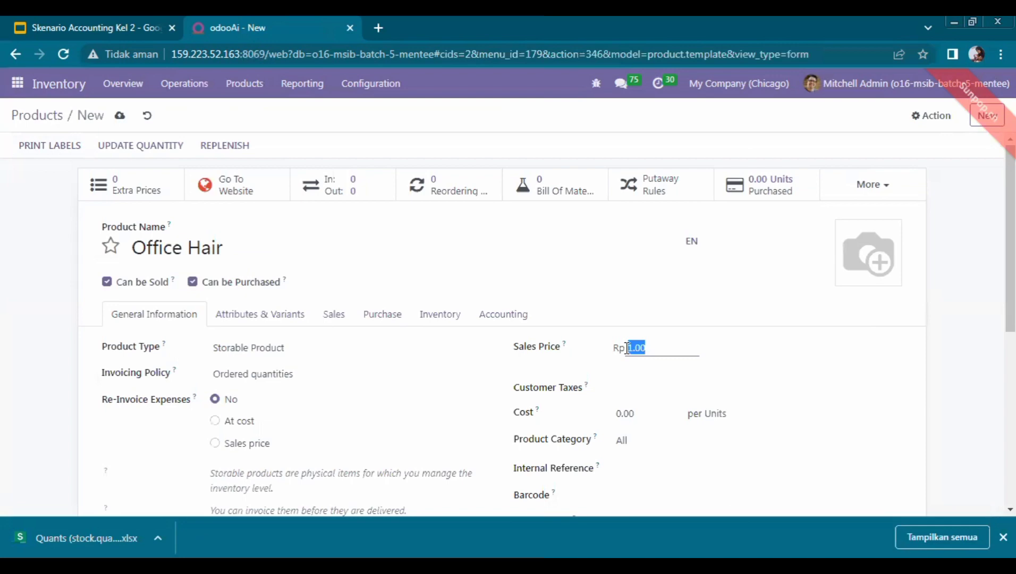
type("200")
left_click(672, 378)
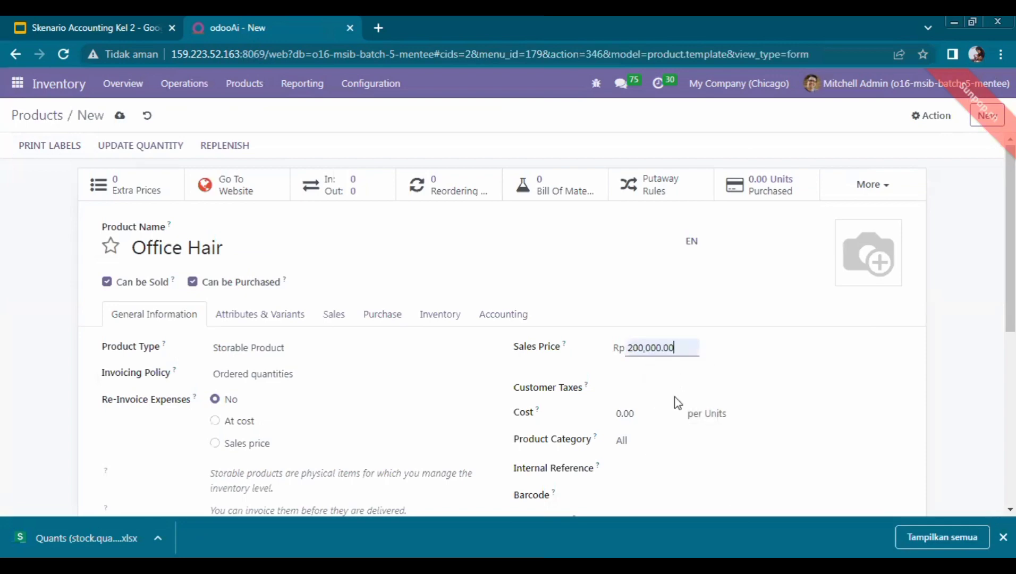
left_click(675, 396)
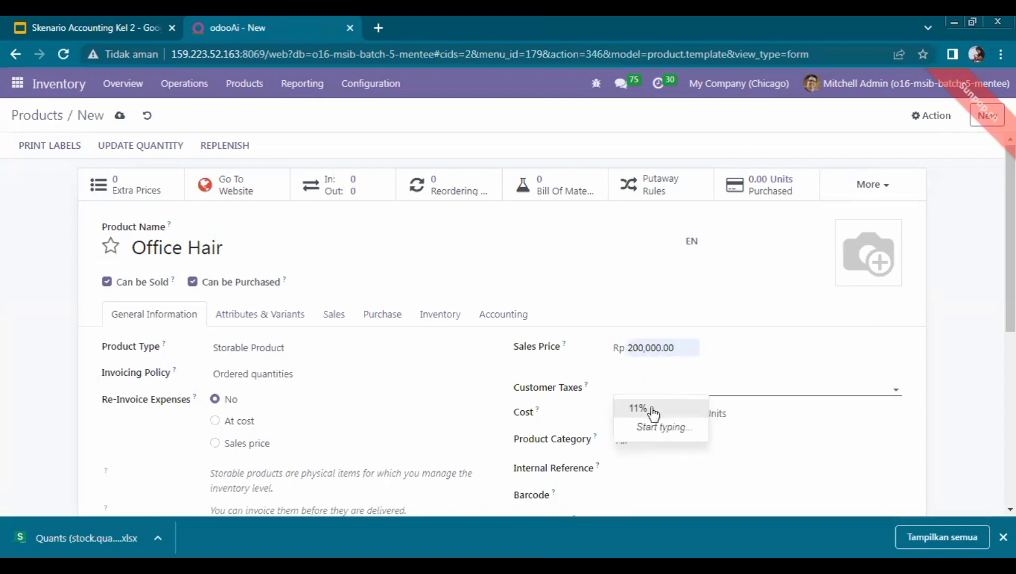
left_click(653, 414)
left_click(168, 144)
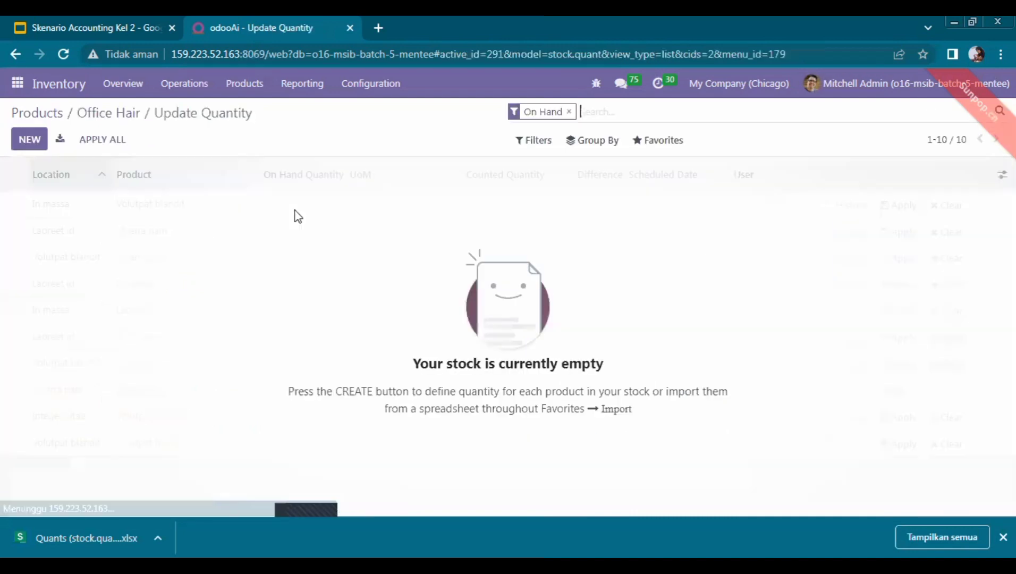
Count 10 units of Office Hair, assign the staff user, and apply the adjustment
left_click(49, 142)
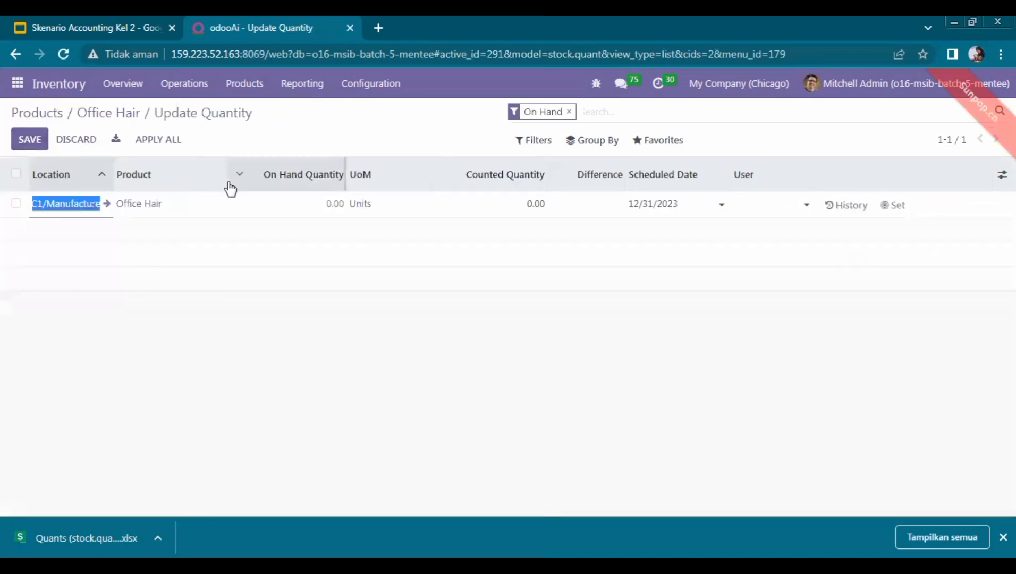
left_click(499, 207)
type("10")
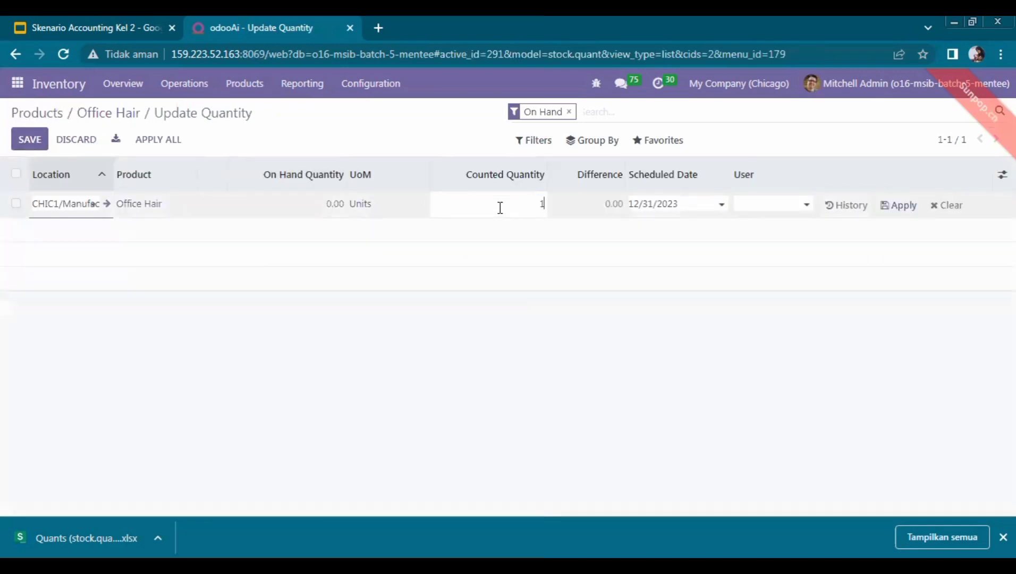
left_click(779, 203)
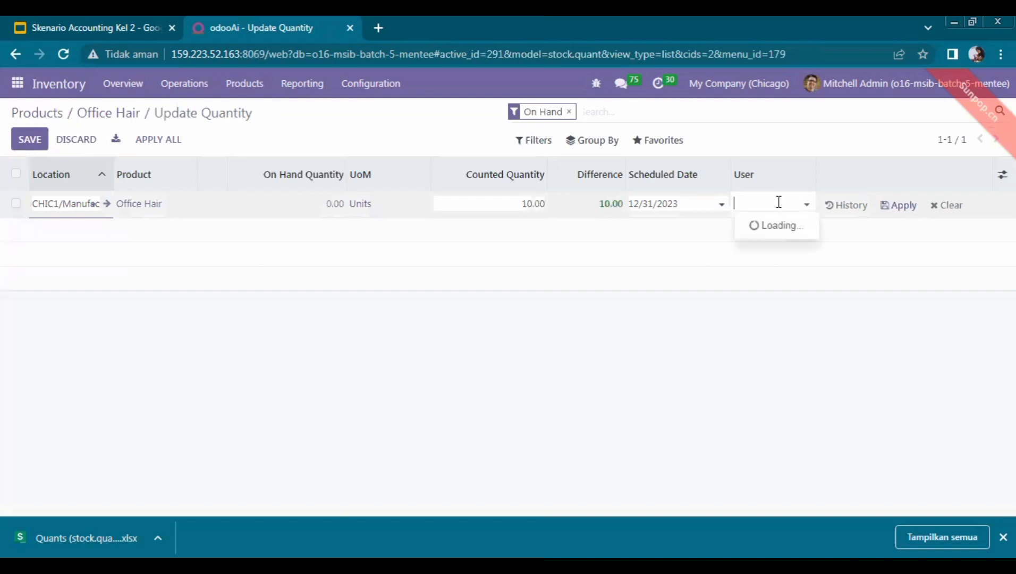
type("cp155")
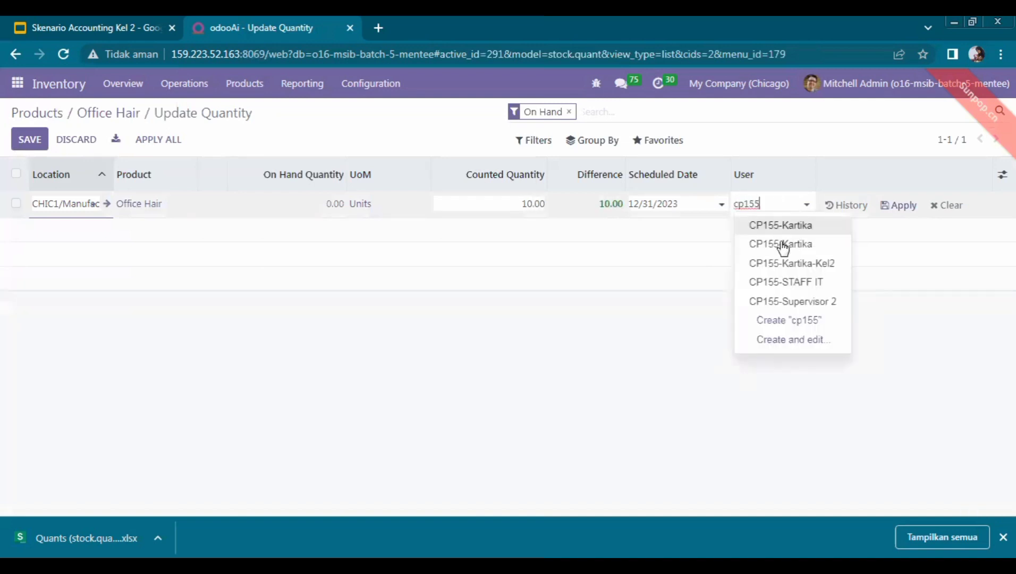
left_click(790, 263)
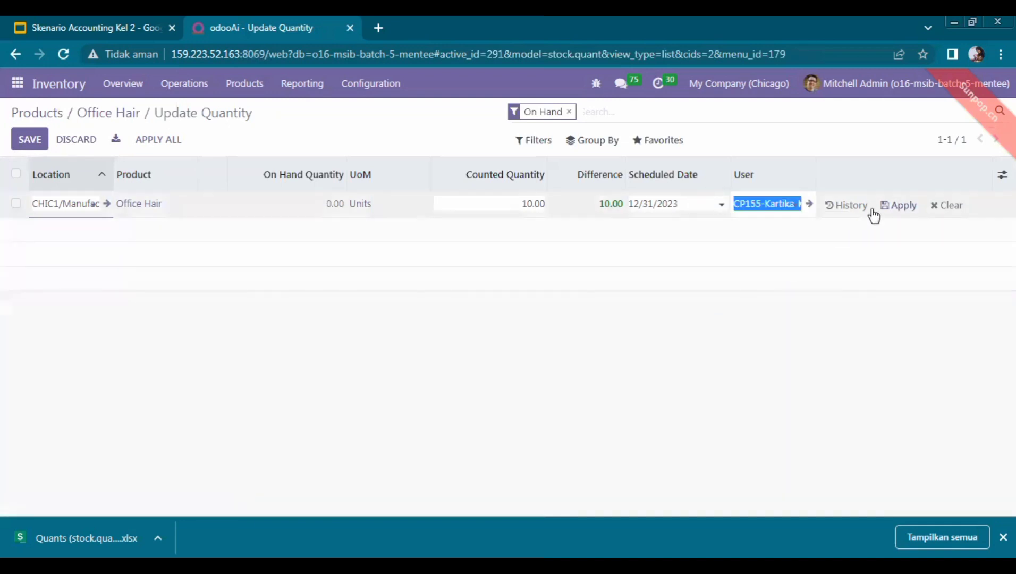
left_click(903, 206)
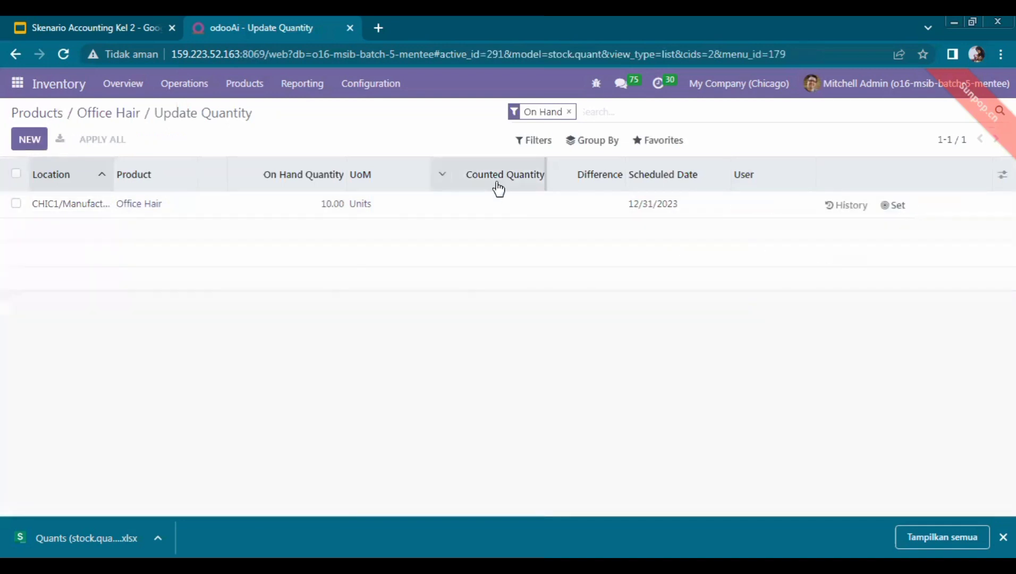
left_click(16, 204)
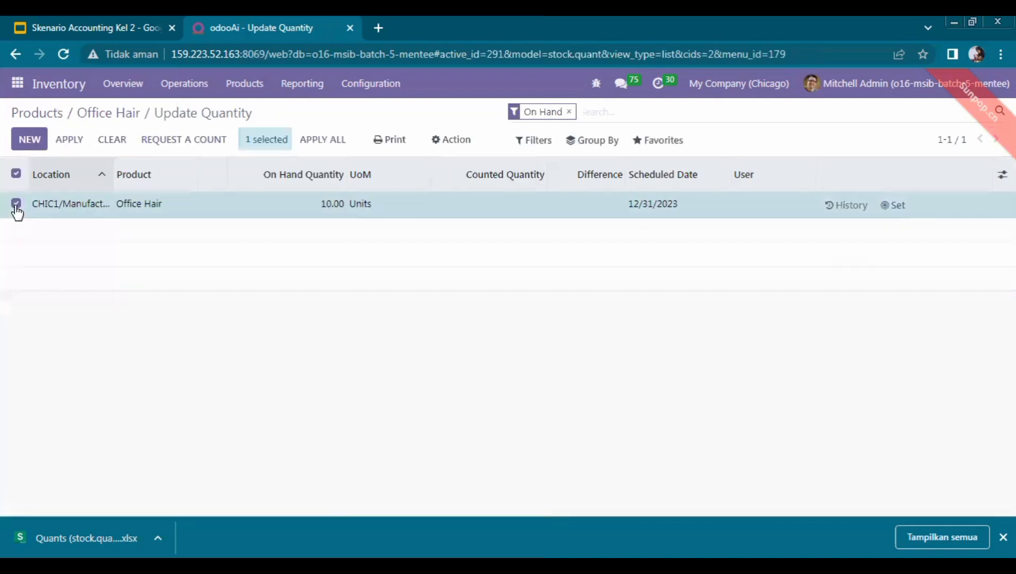
left_click(72, 141)
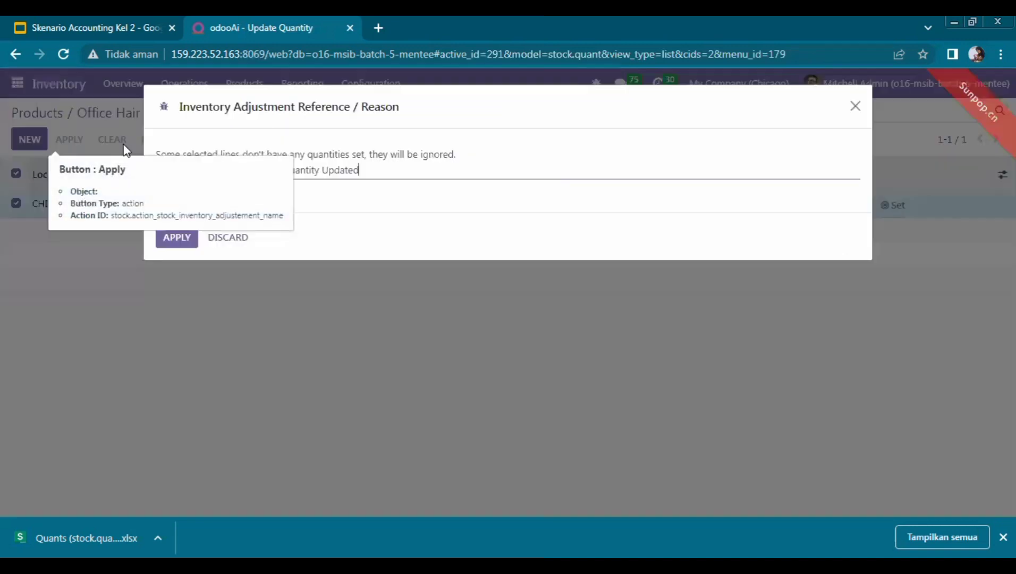
left_click(177, 241)
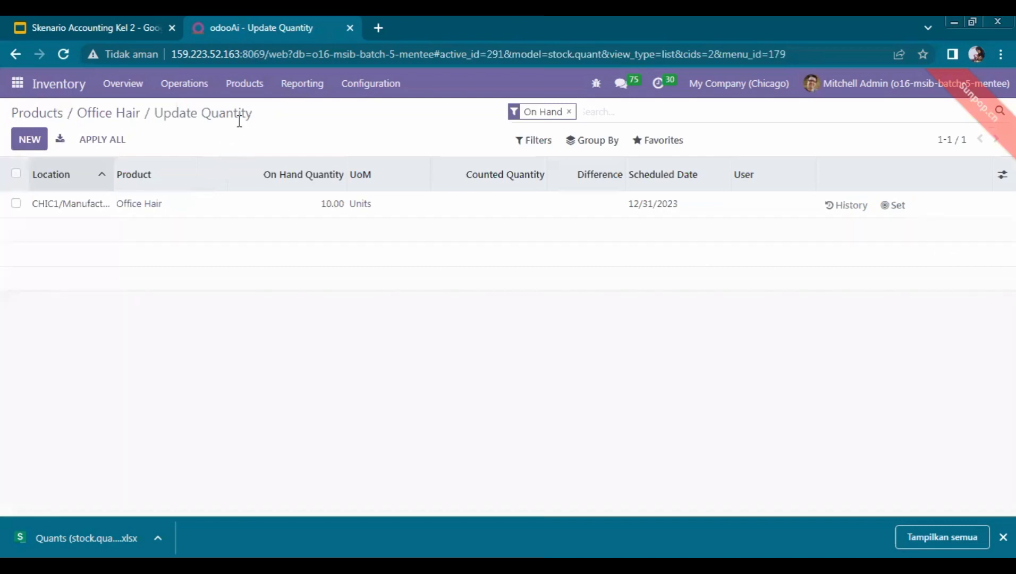
Open the Products catalogue and filter it by 'drawer'
left_click(245, 85)
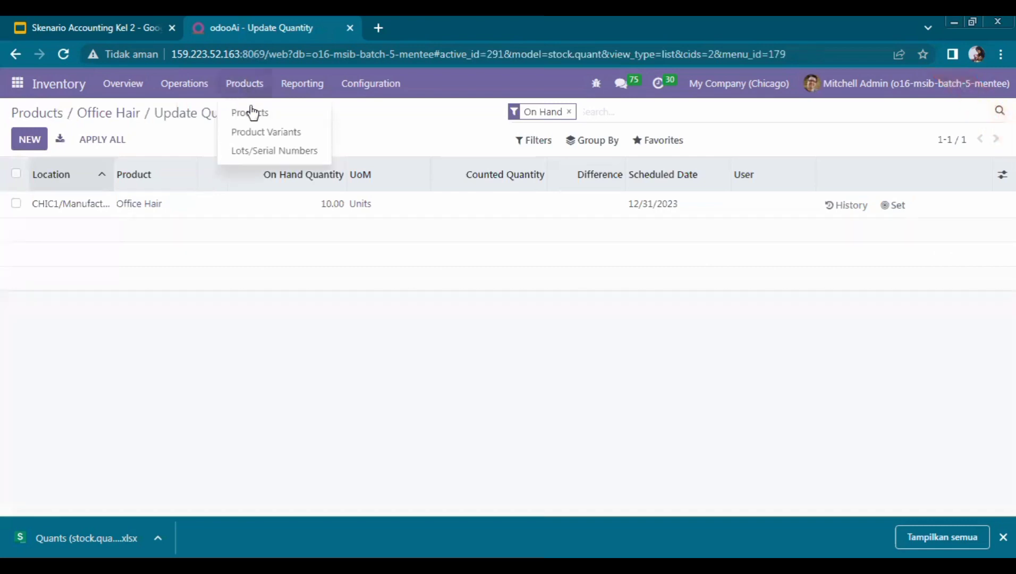
left_click(251, 113)
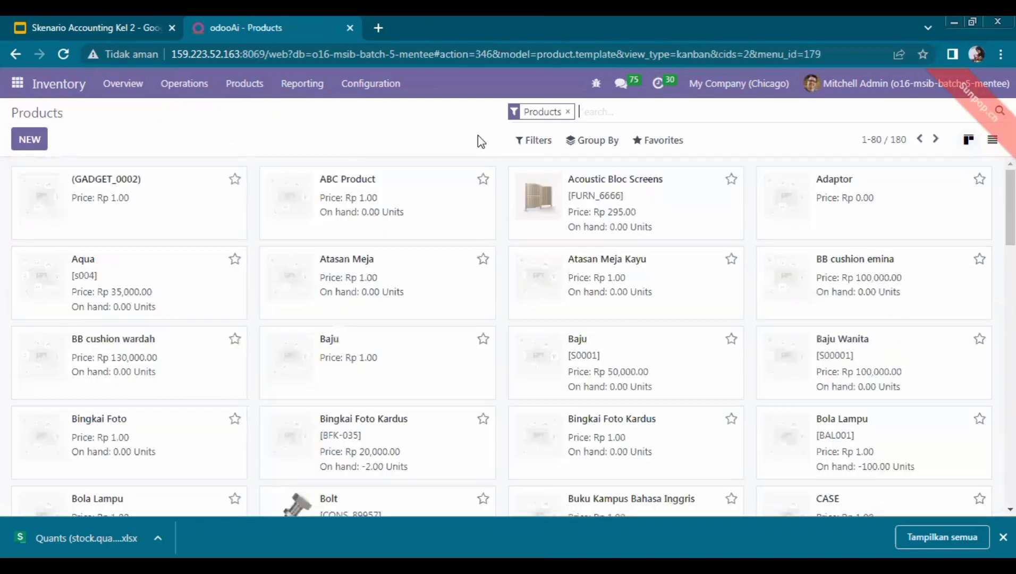
type("dr")
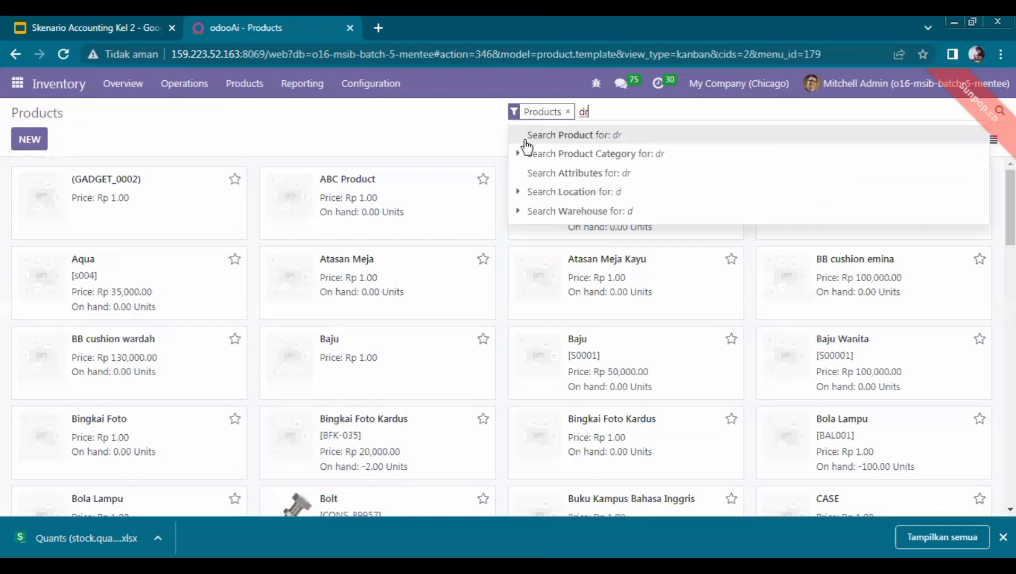
type("awer")
key("Return")
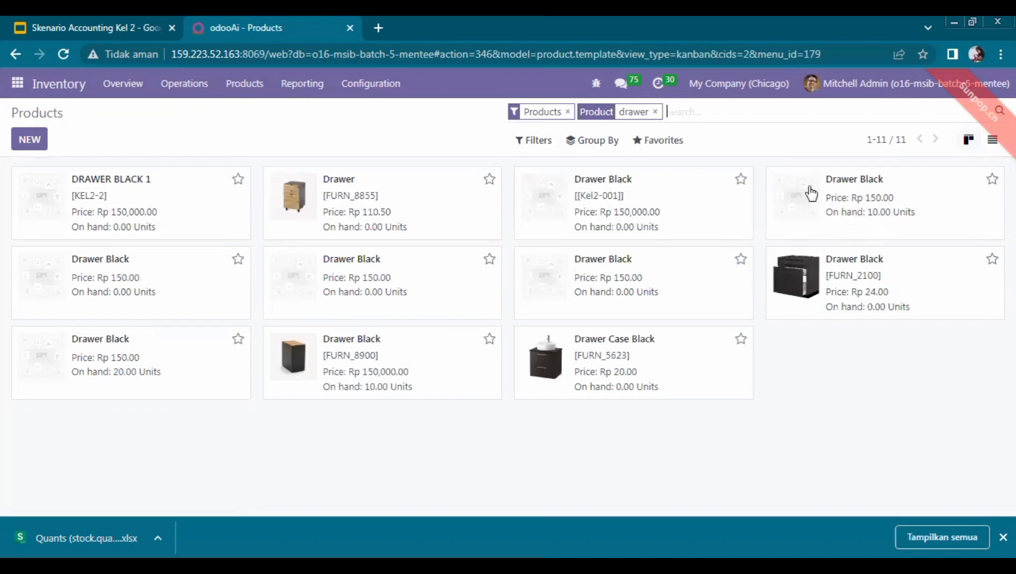
Replace the drawer filter with a search for 'office hair'
left_click(655, 112)
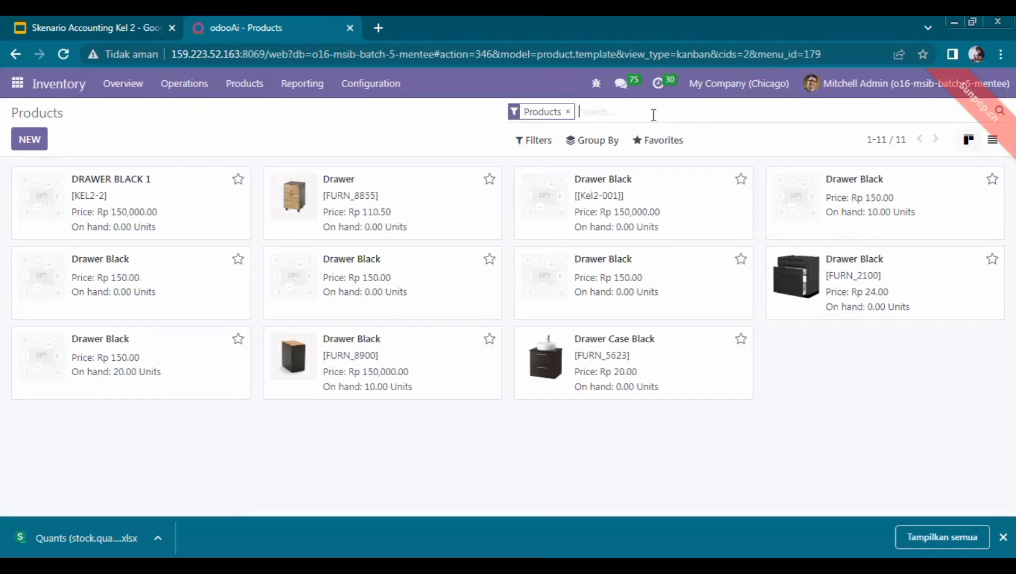
type("officehair")
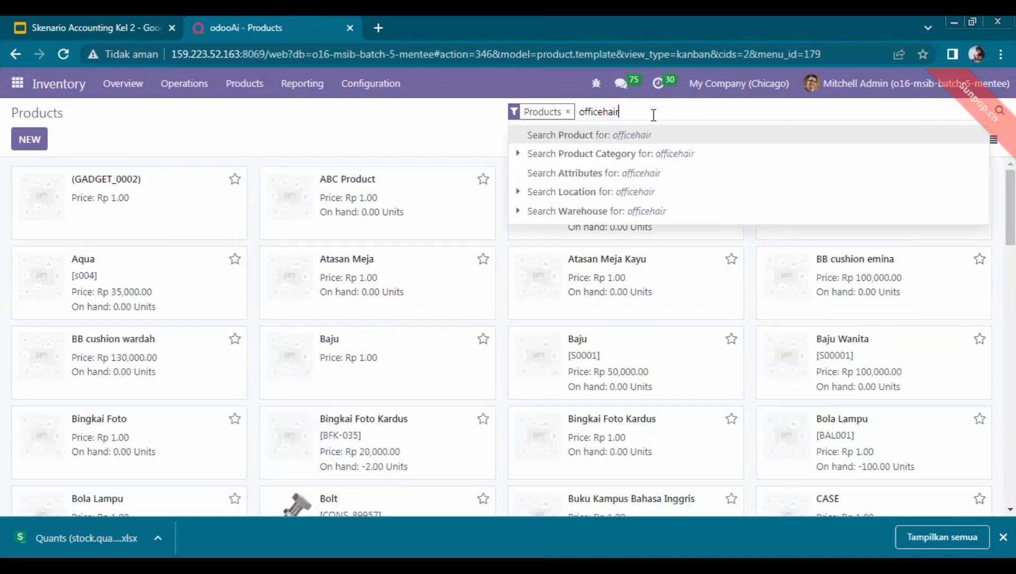
key("BackSpace")
key("BackSpace")
key("BackSpace")
key("BackSpace")
type("hair")
key("Return")
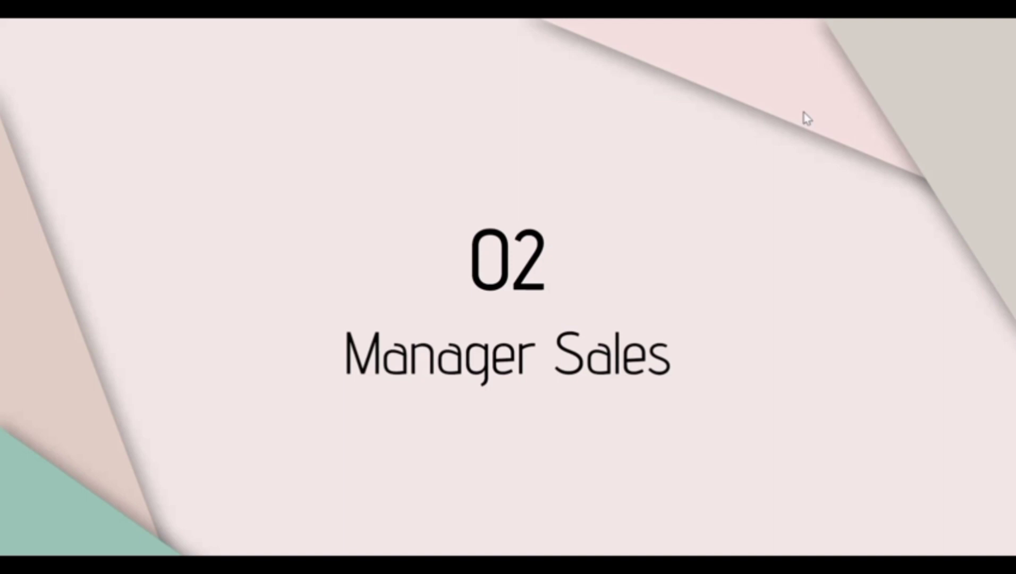
Advance the slideshow to the '02 Manager Sales' slide
left_click(803, 112)
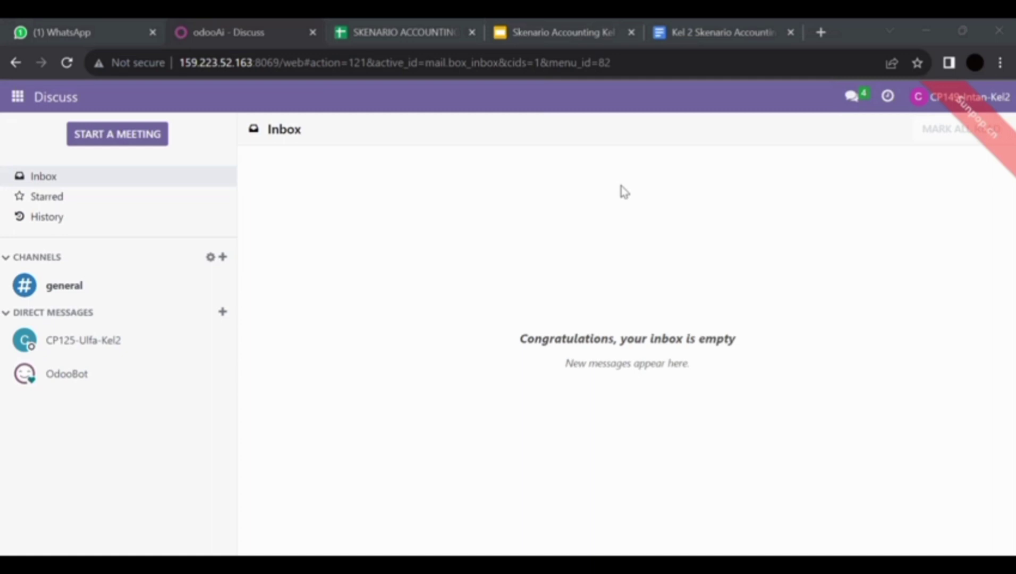
Open My Profile preferences from the user menu and close them without changes
left_click(999, 100)
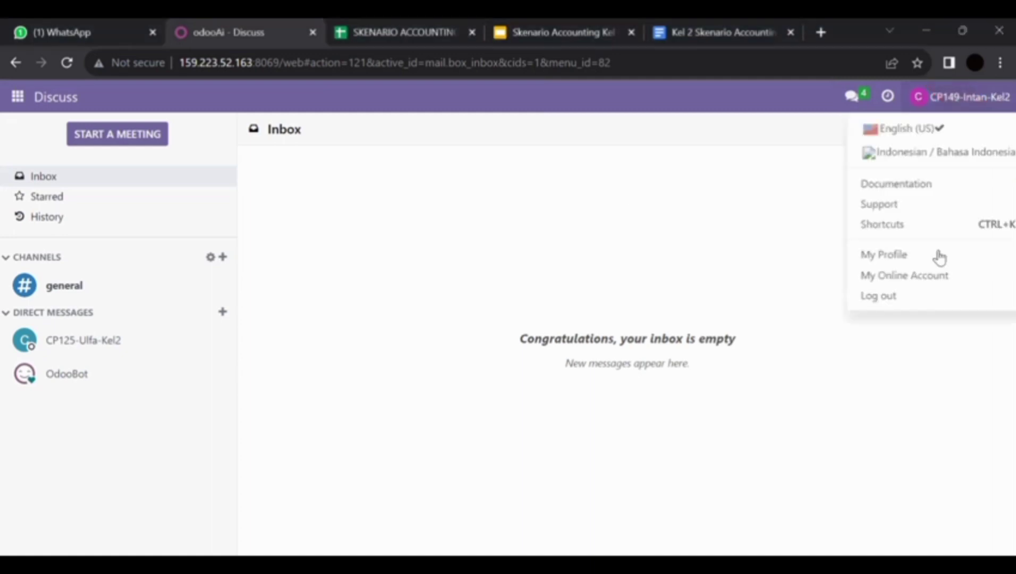
left_click(883, 254)
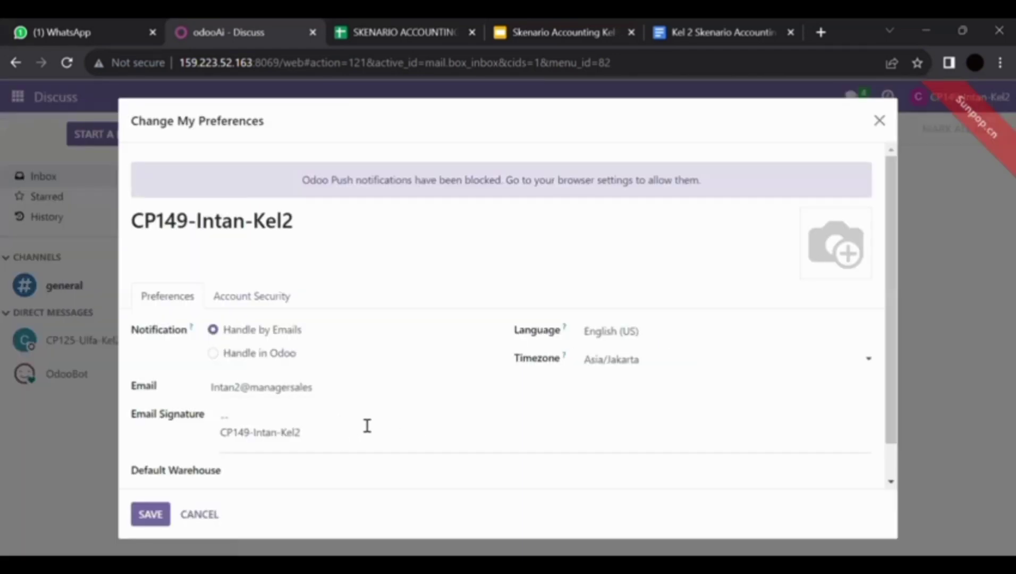
left_click(879, 121)
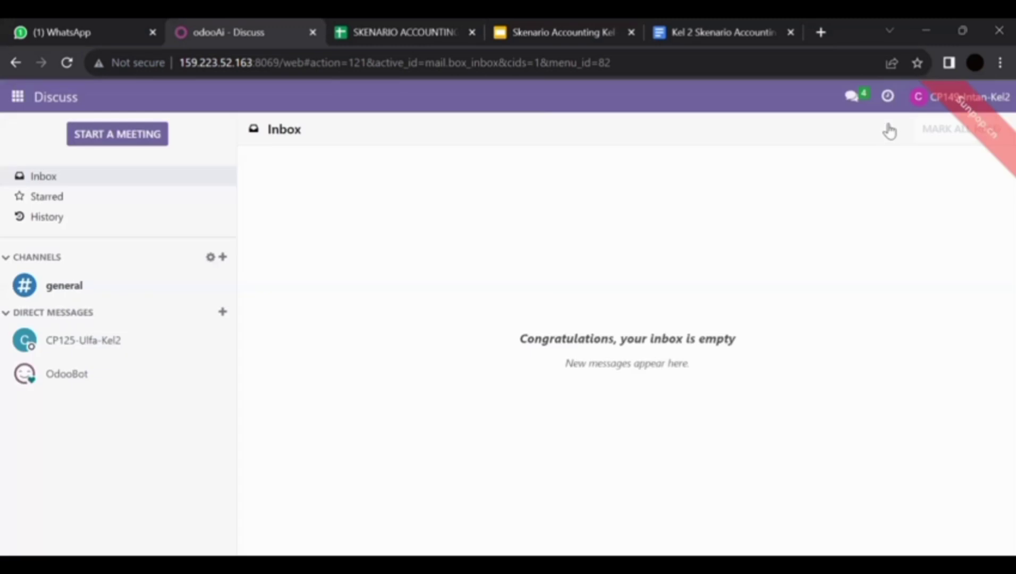
Start a new quotation in Sales, open its Customer choices, then switch to the scenario spreadsheet
left_click(17, 97)
left_click(51, 211)
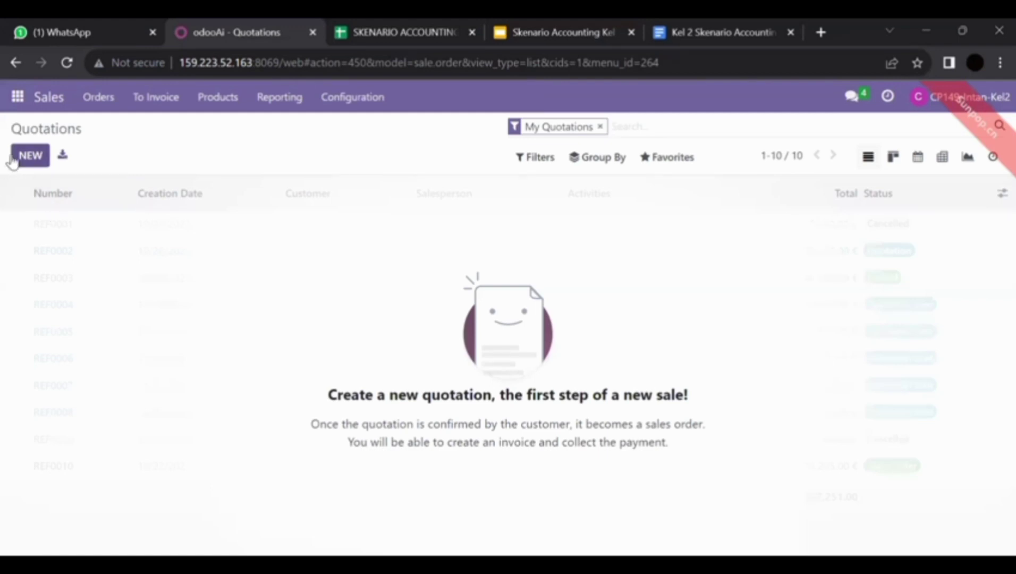
left_click(30, 155)
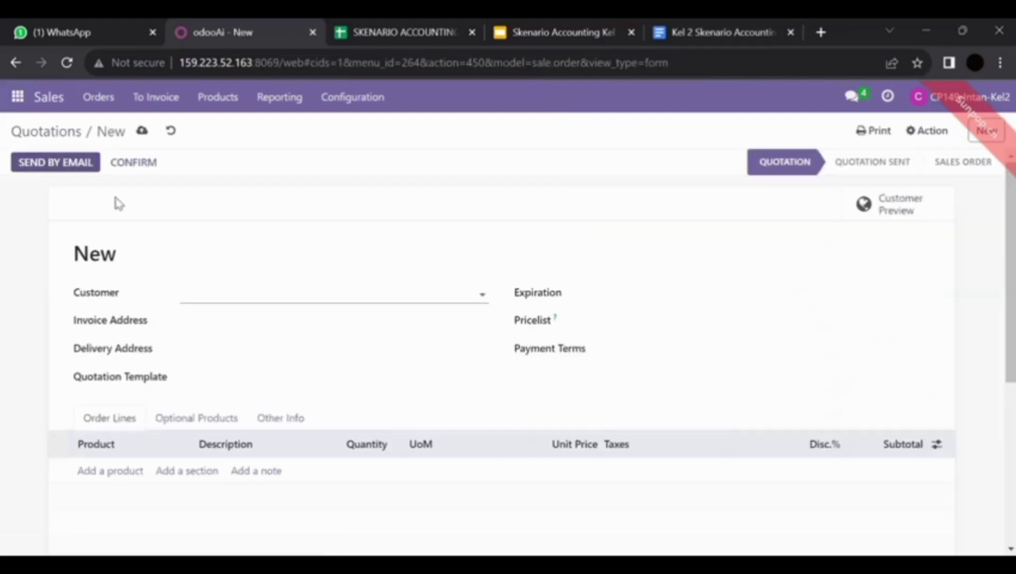
left_click(277, 295)
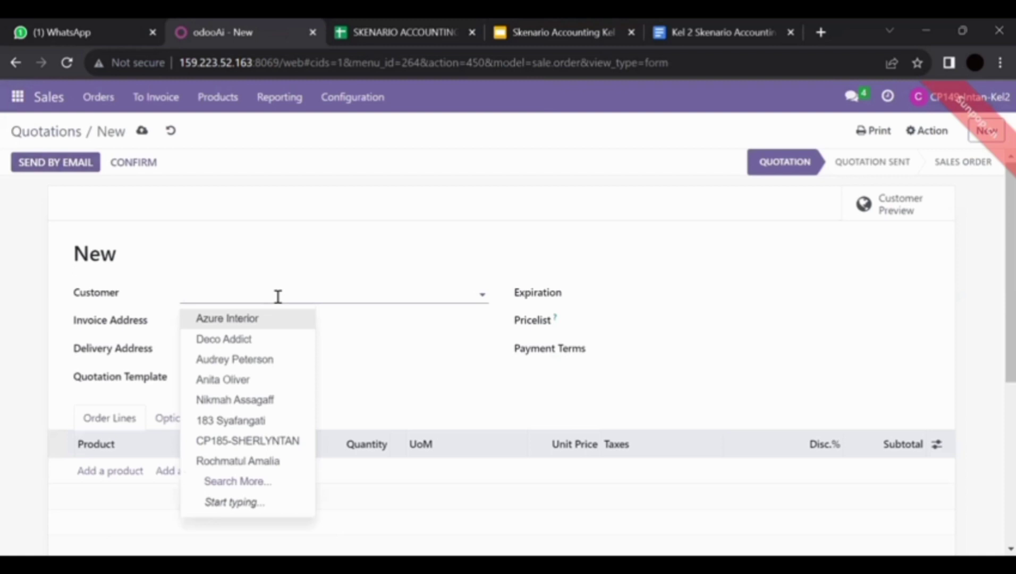
left_click(401, 26)
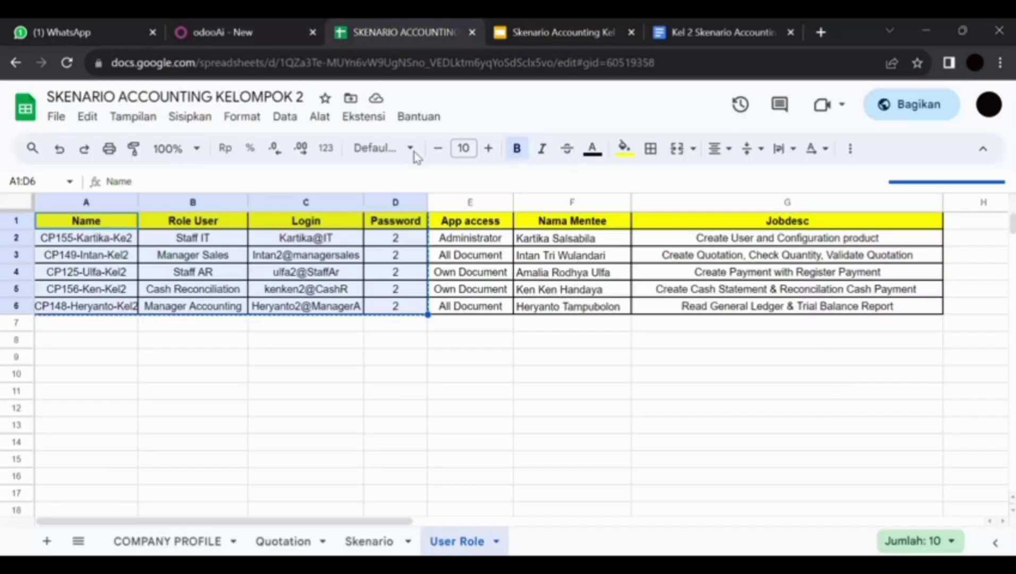
Show the Quotation sheet: 10 Drawer Black and 10 Office Chair at 11% tax
left_click(284, 540)
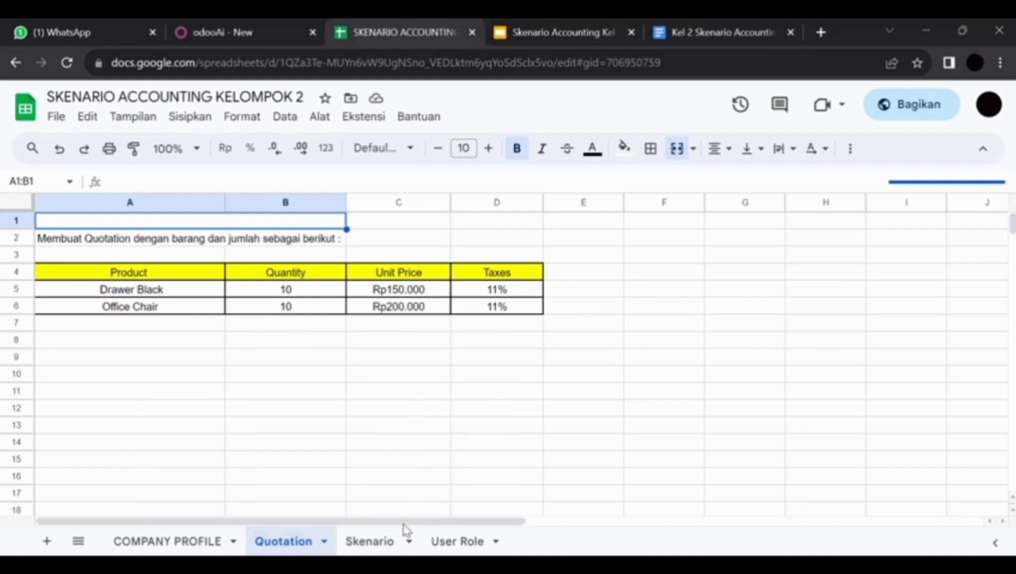
Set Gemini Furniture as the customer on the new quotation
left_click(250, 23)
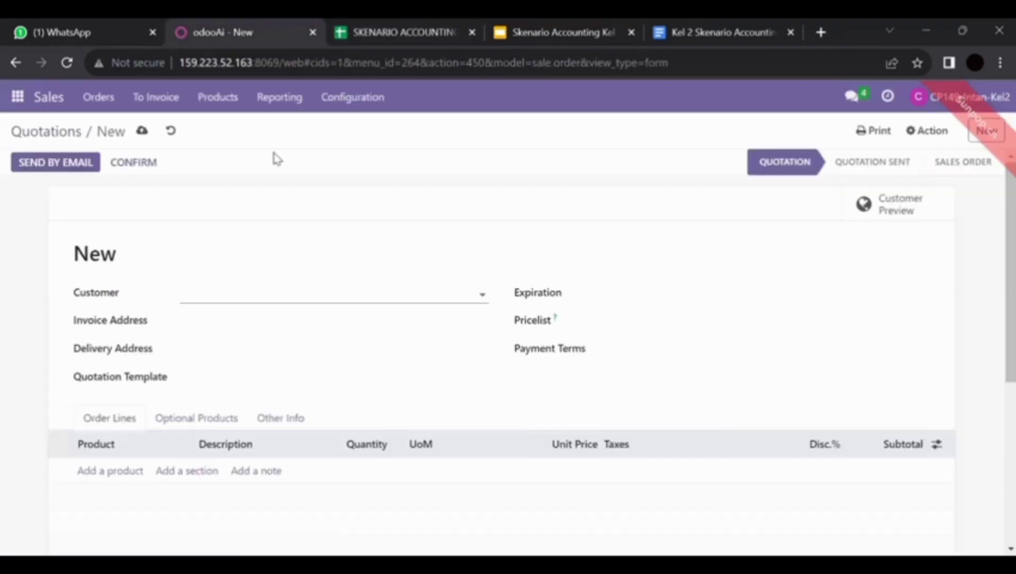
type("gemini")
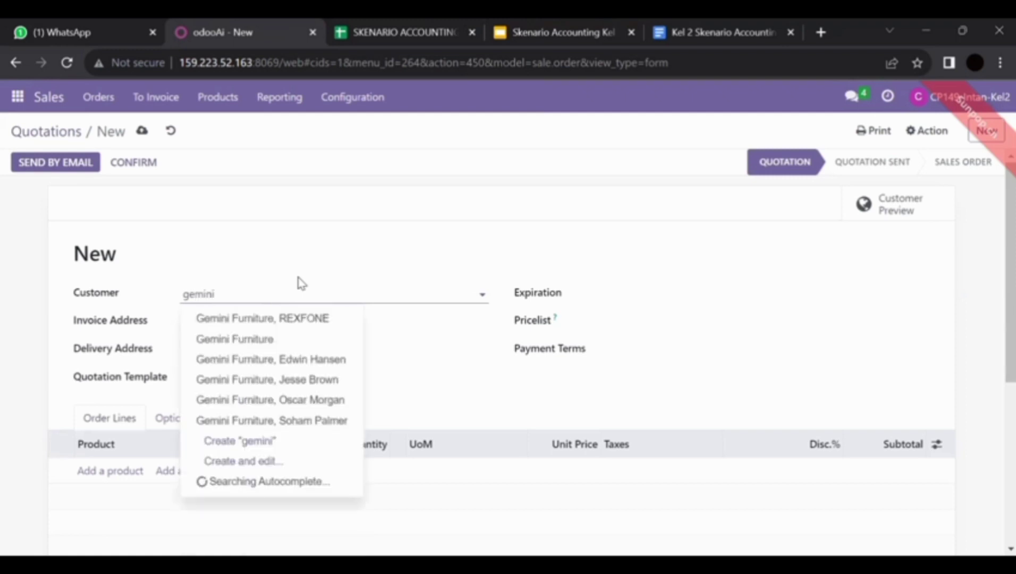
left_click(304, 342)
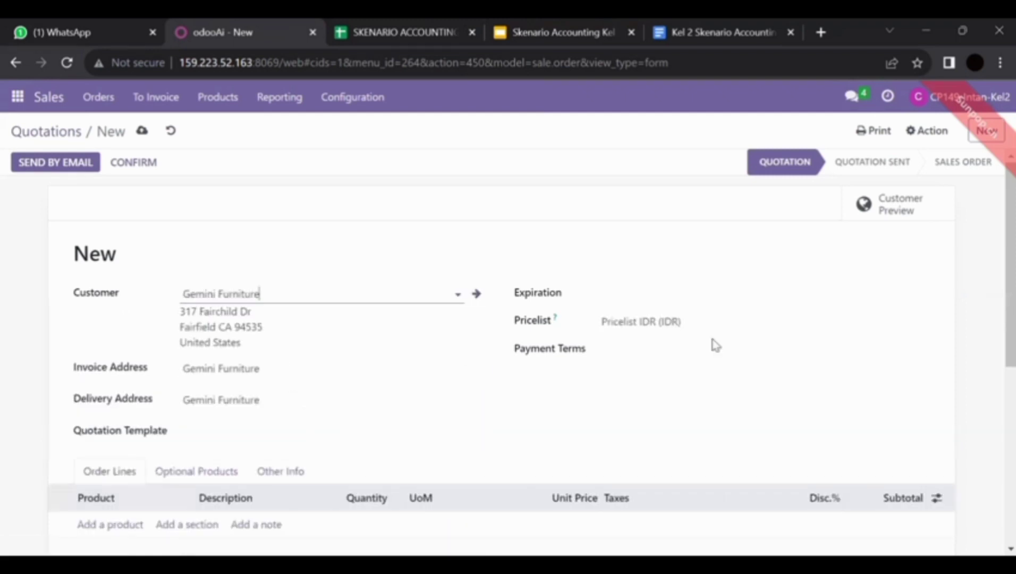
scroll(454, 391, "down", 2)
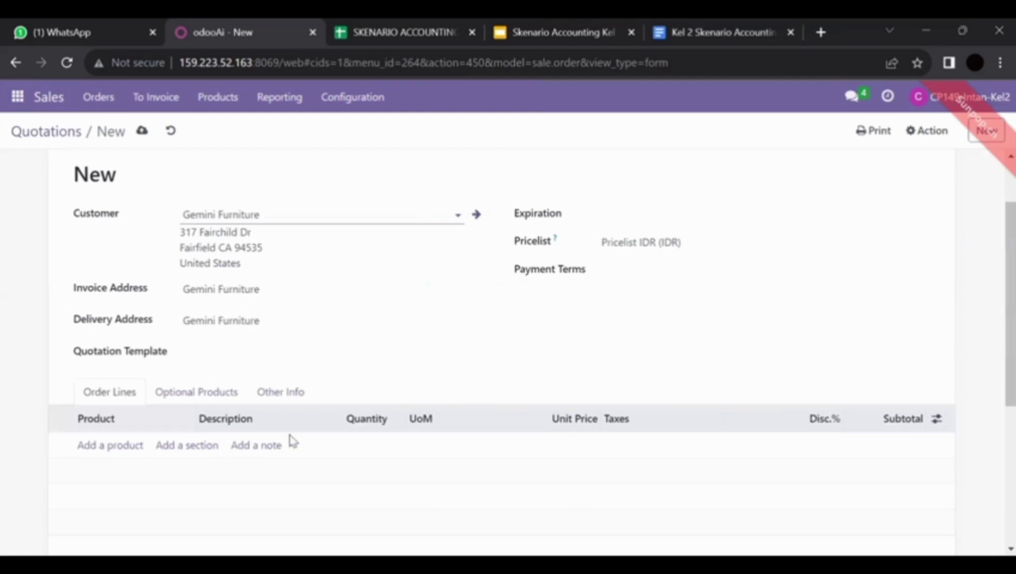
Add a [FURN_8900] Drawer Black order line, replacing a first attempt at the line
left_click(95, 445)
type("d")
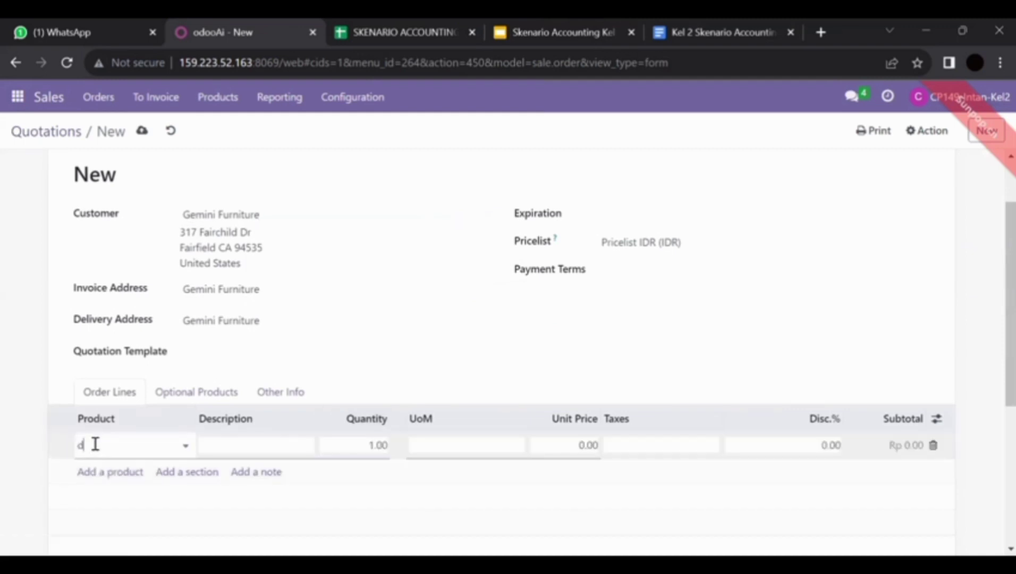
type("ra")
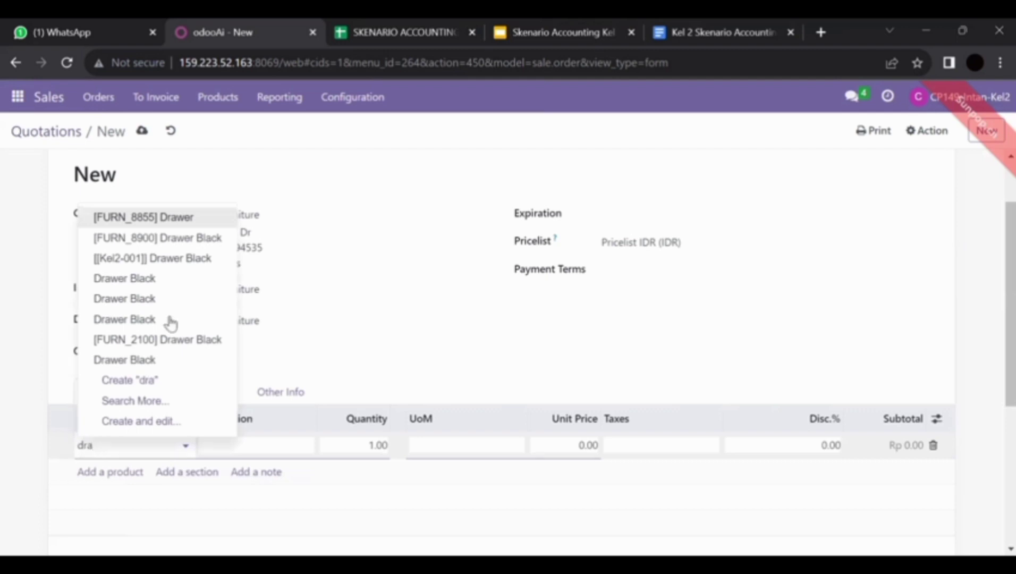
left_click(149, 239)
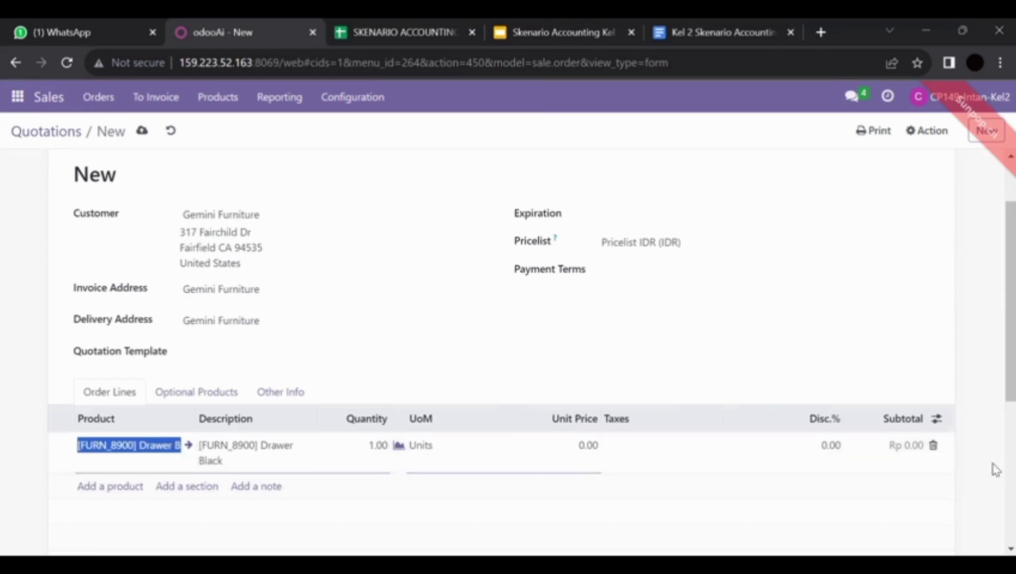
left_click(933, 445)
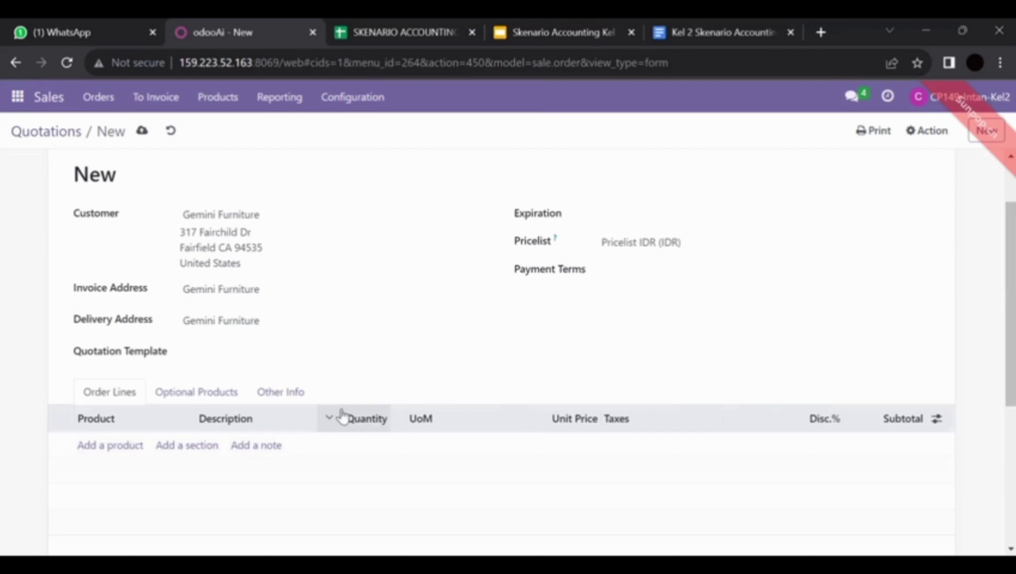
left_click(110, 445)
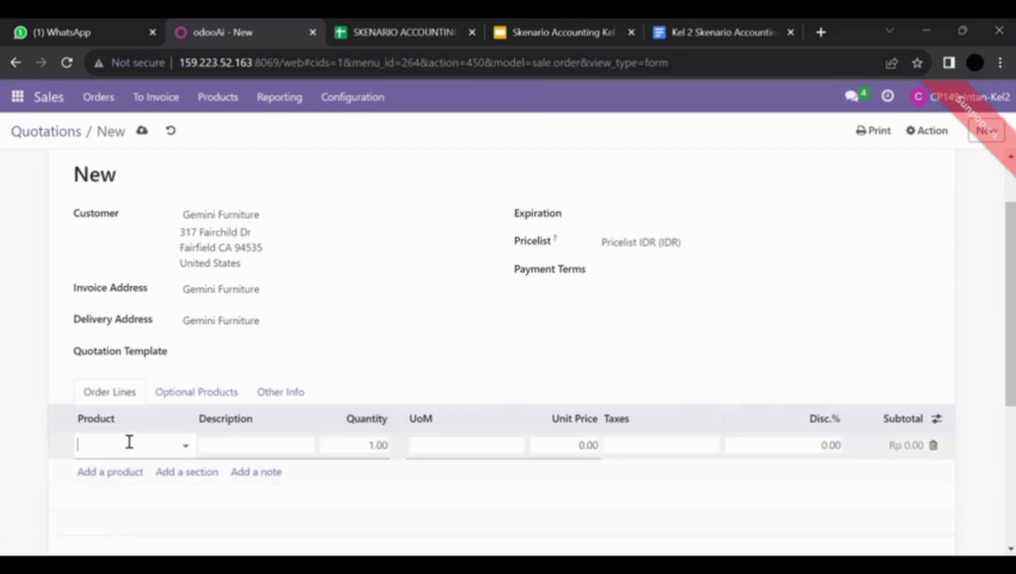
left_click(128, 439)
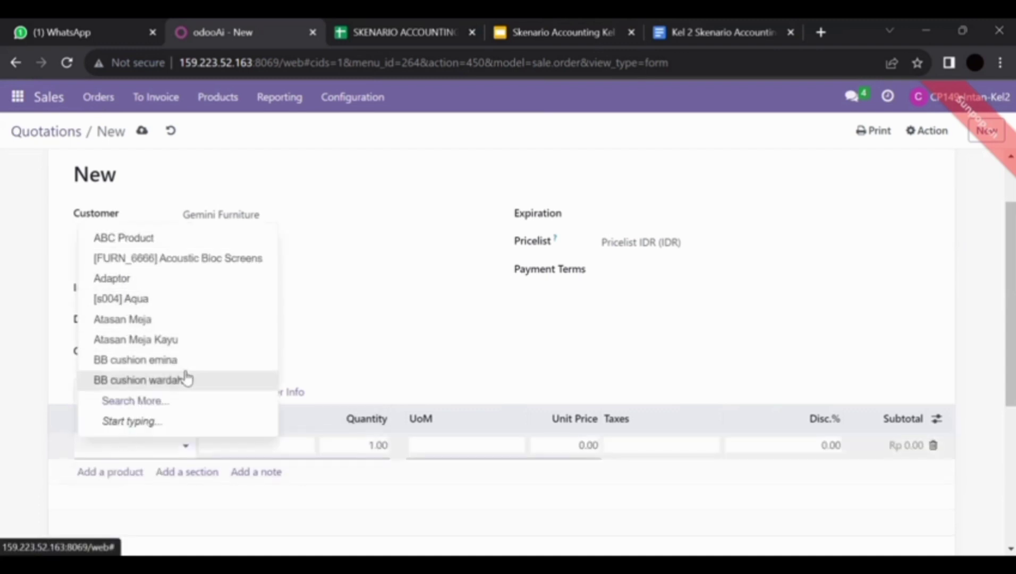
type("drawer")
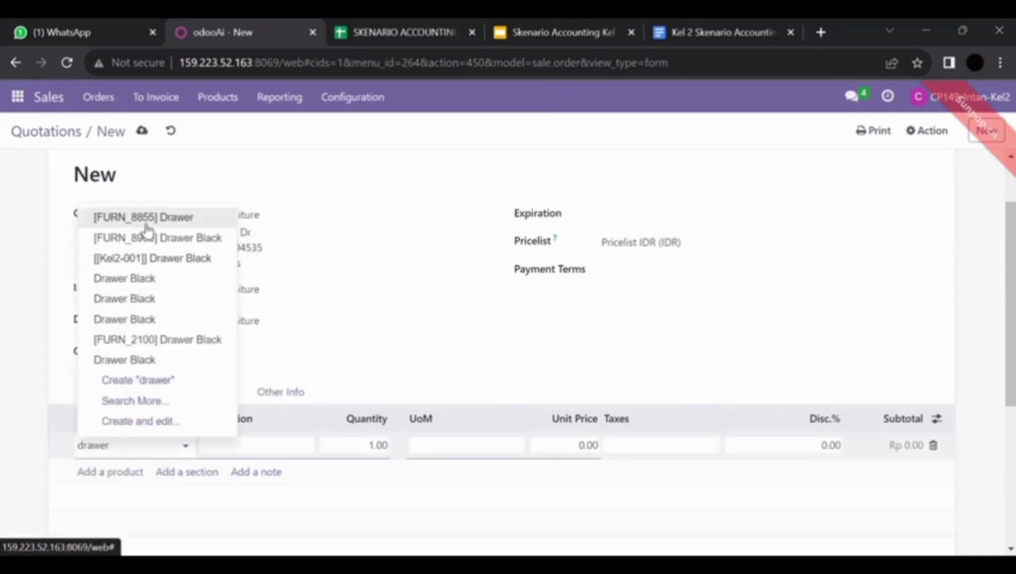
left_click(155, 240)
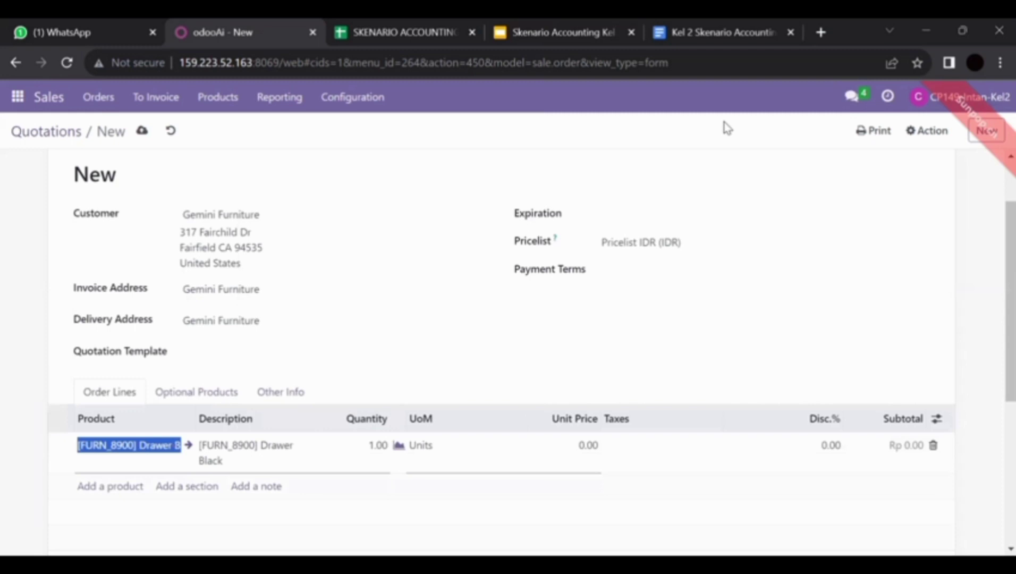
key("alt+Tab")
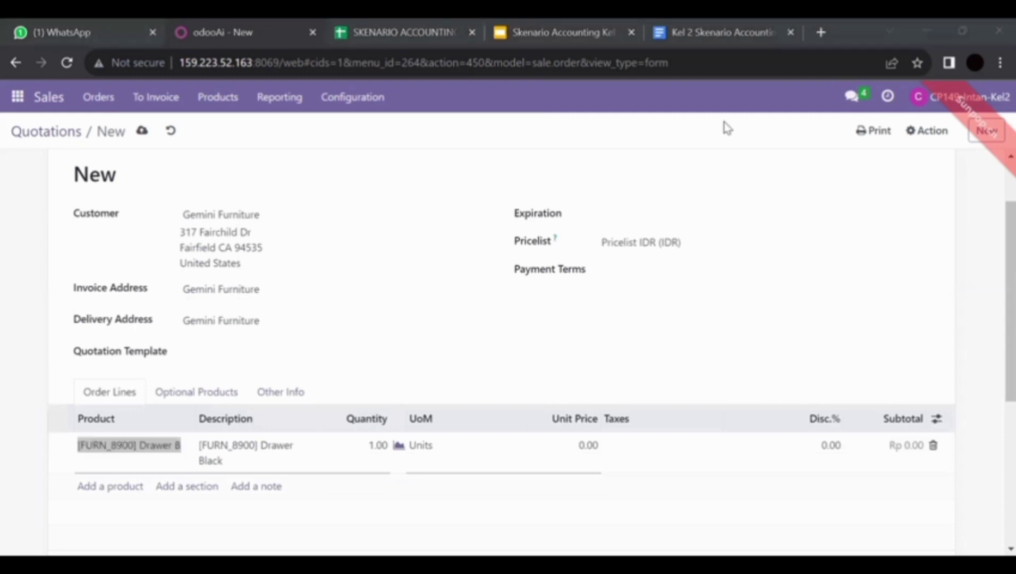
Find the Drawer Black product and confirm its sales price stays Rp 150,000.00
left_click(218, 98)
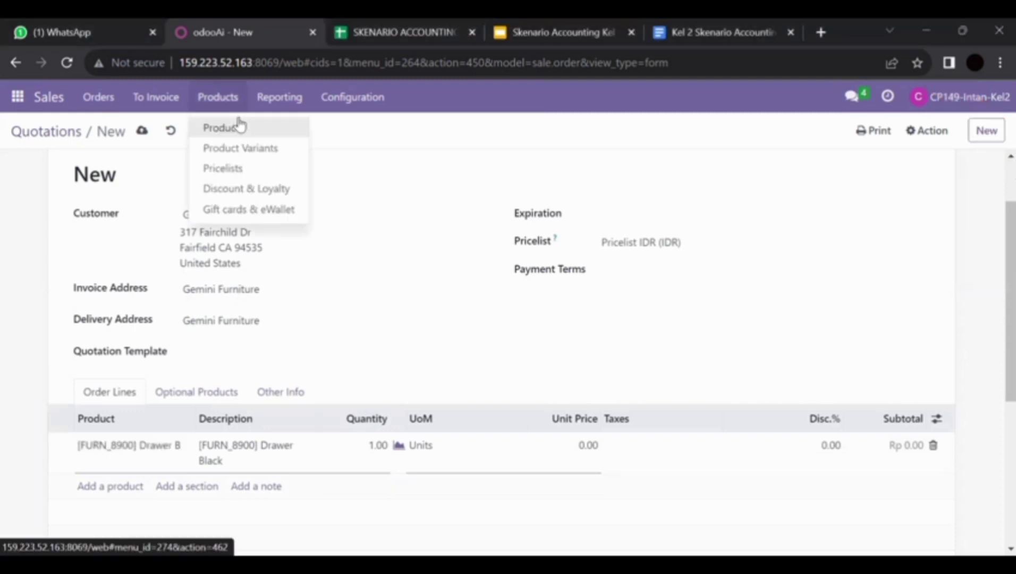
left_click(238, 123)
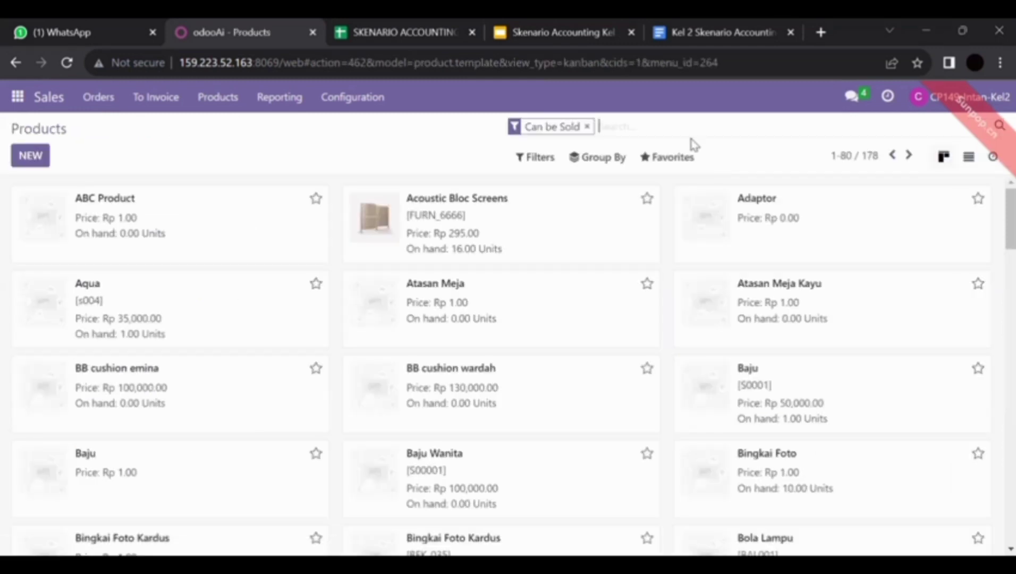
type("drawer")
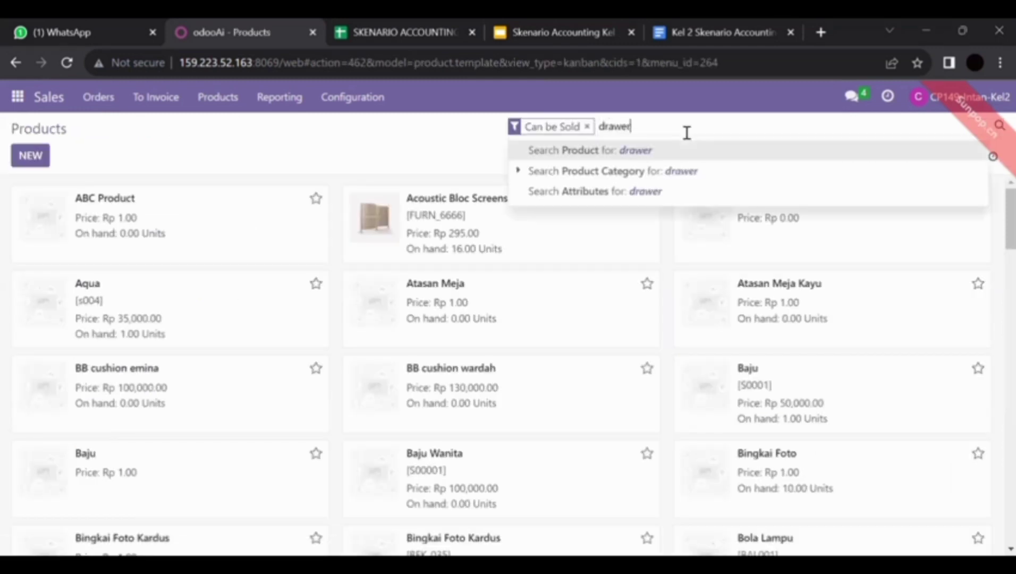
key("Return")
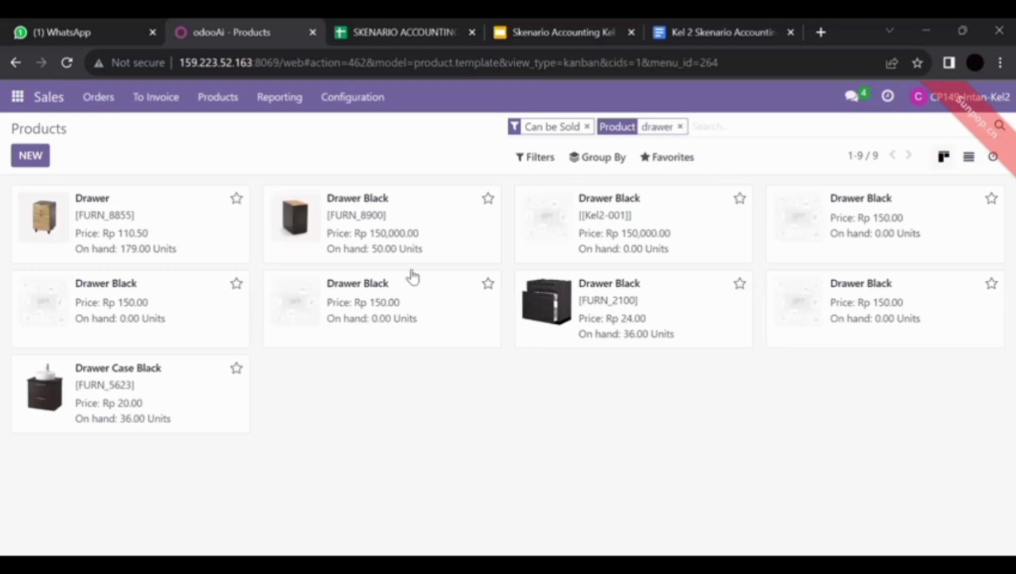
left_click(392, 216)
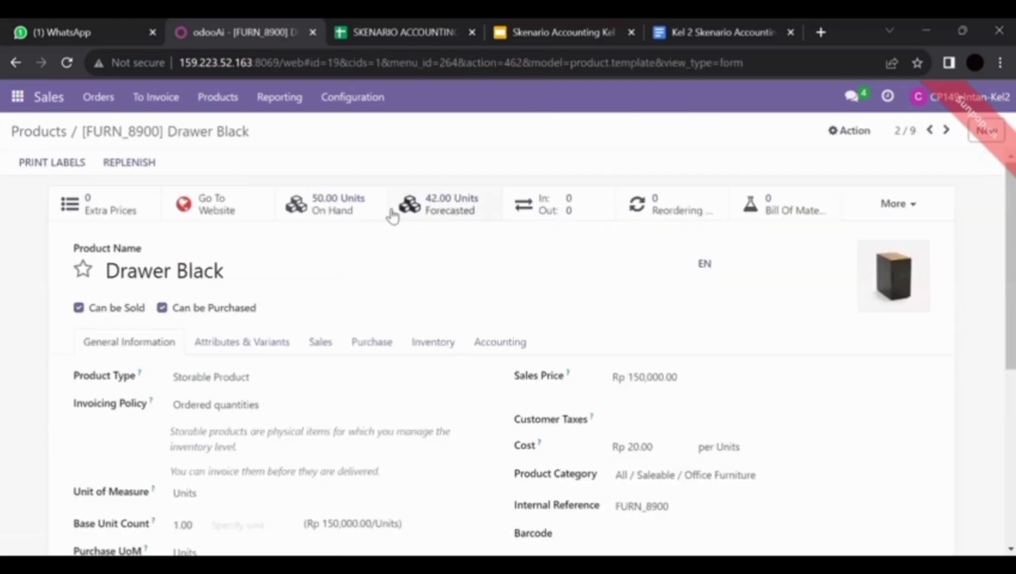
left_click(691, 378)
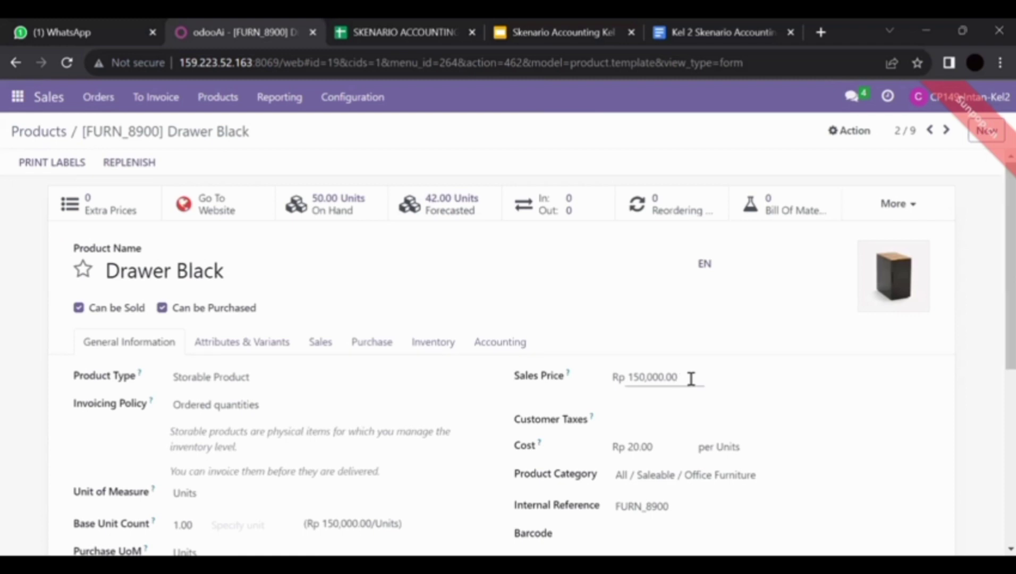
key("ctrl+a")
key("BackSpace")
type("1")
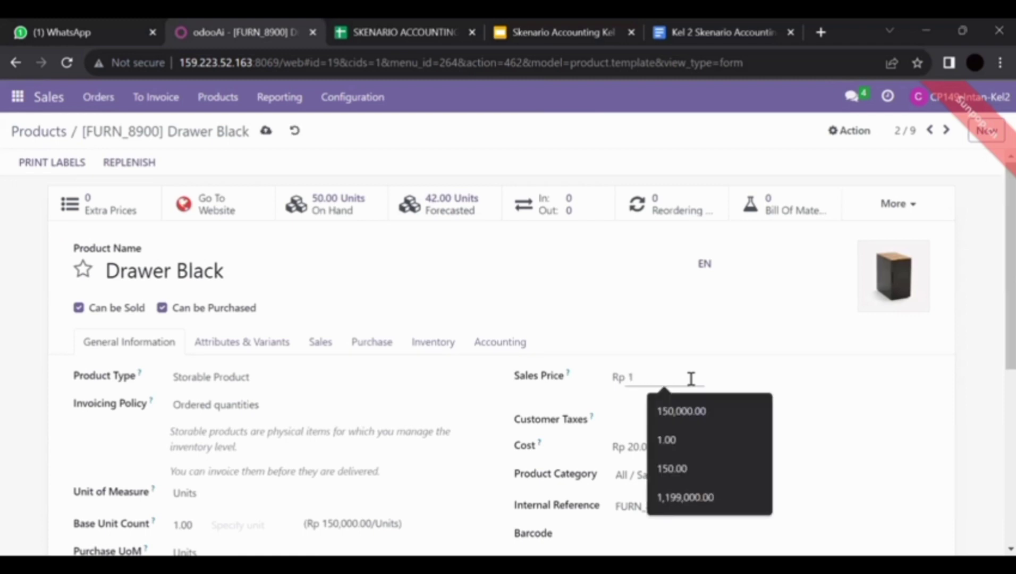
left_click(703, 411)
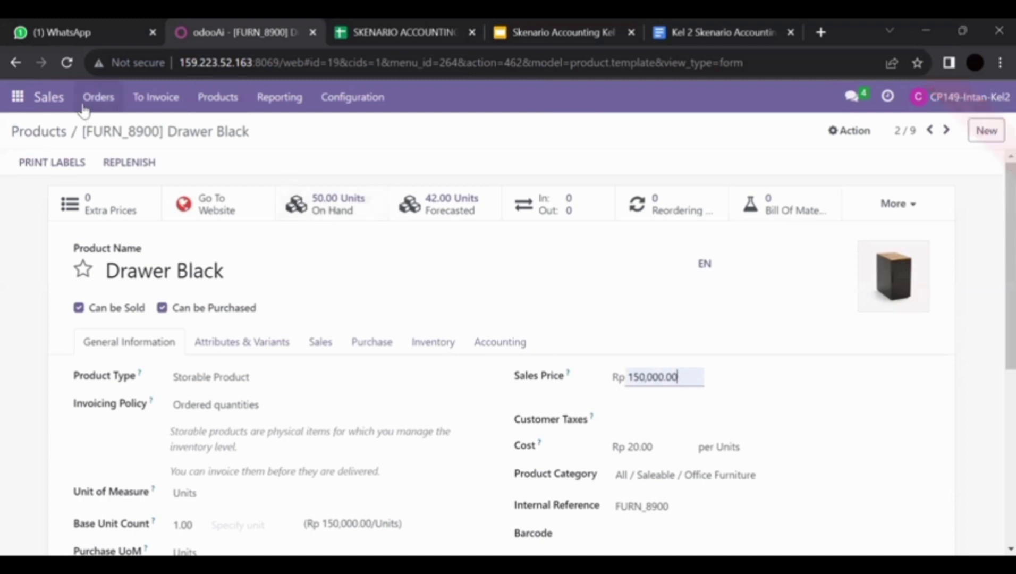
Go back to the Quotations list showing S00126 for Gemini Furniture
left_click(46, 130)
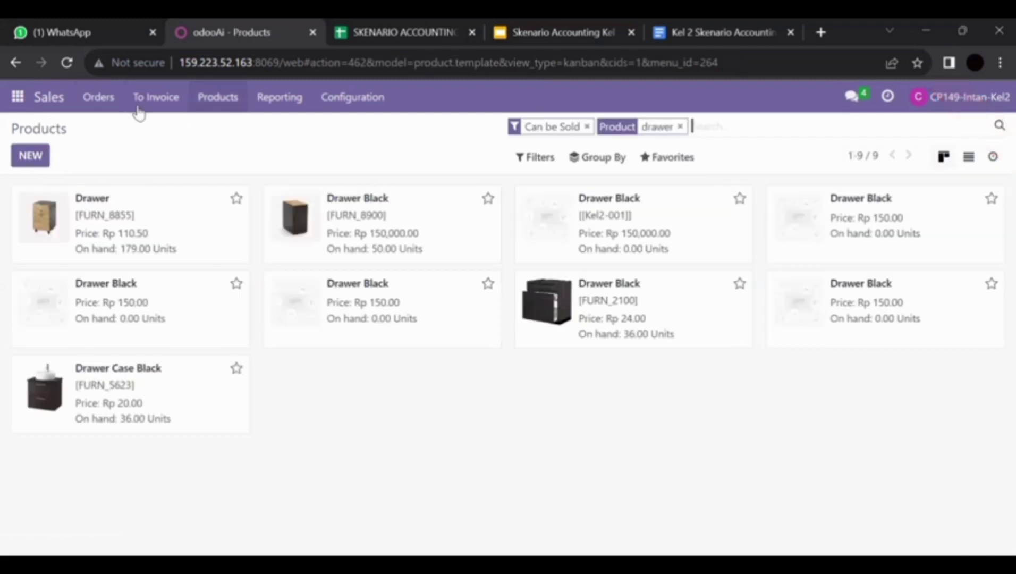
left_click(100, 104)
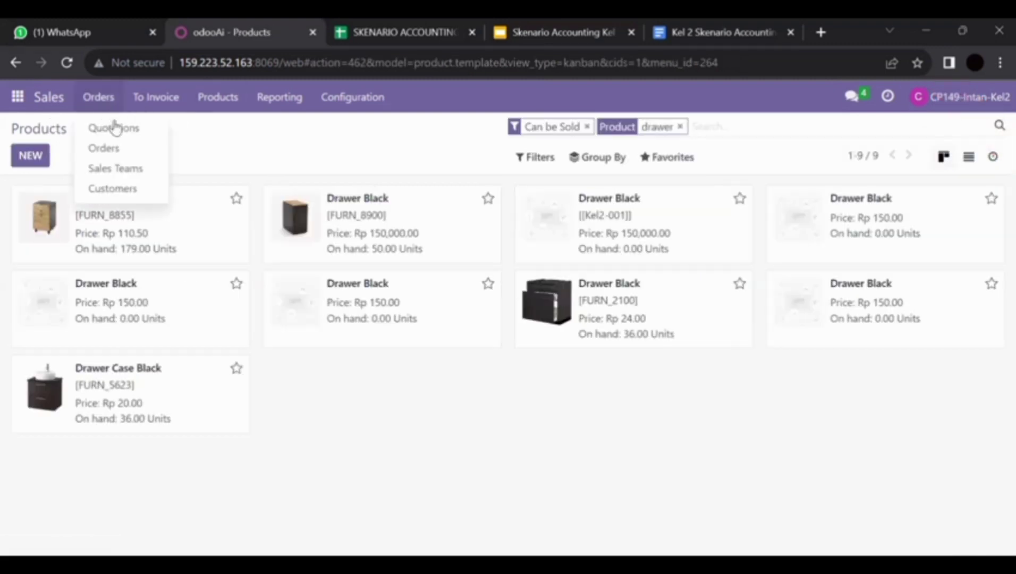
left_click(118, 133)
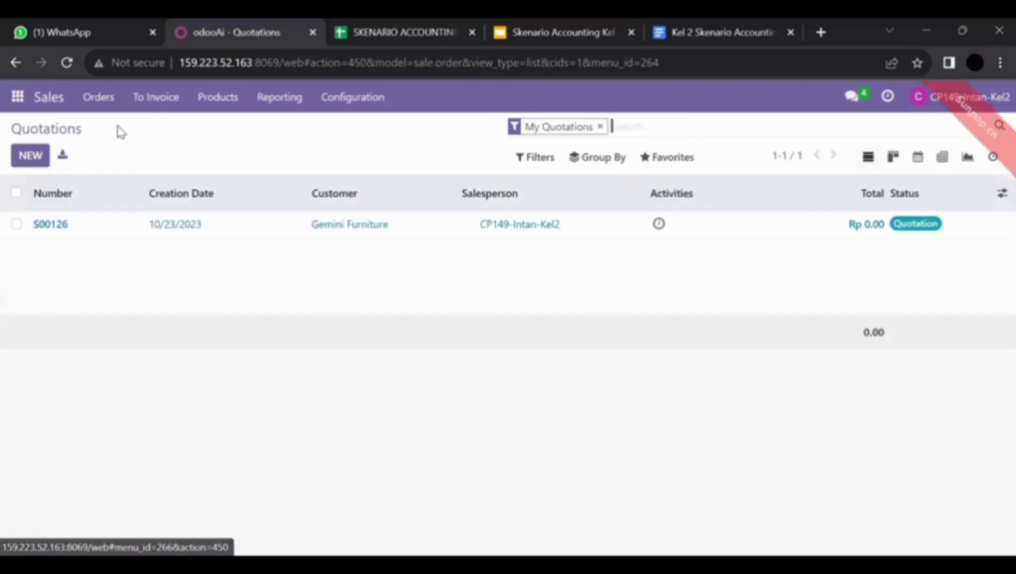
Open quotation S00126 and set the Drawer Black unit price to 150,000
left_click(170, 222)
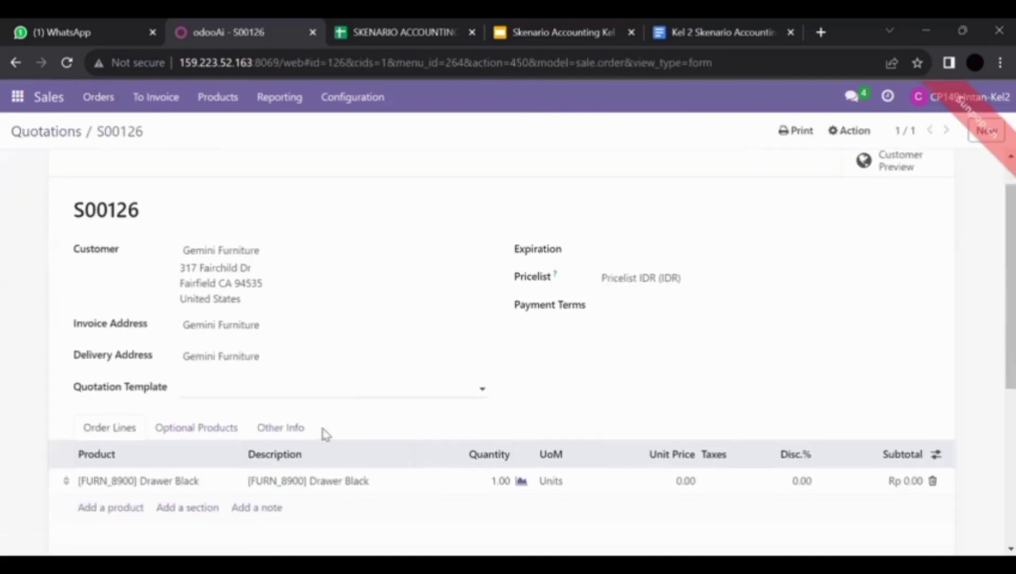
left_click(686, 484)
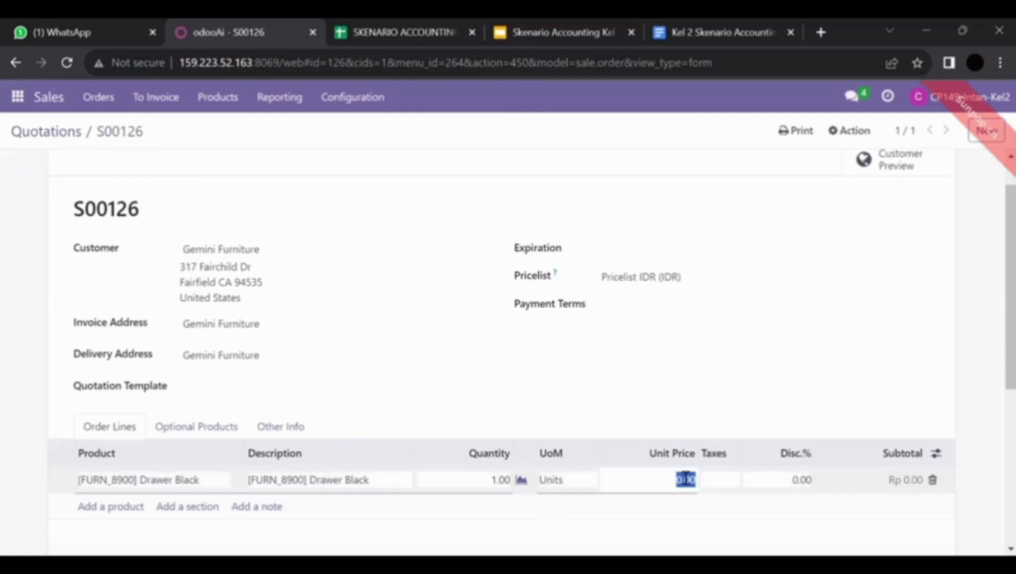
key("BackSpace")
type("150000")
left_click(849, 396)
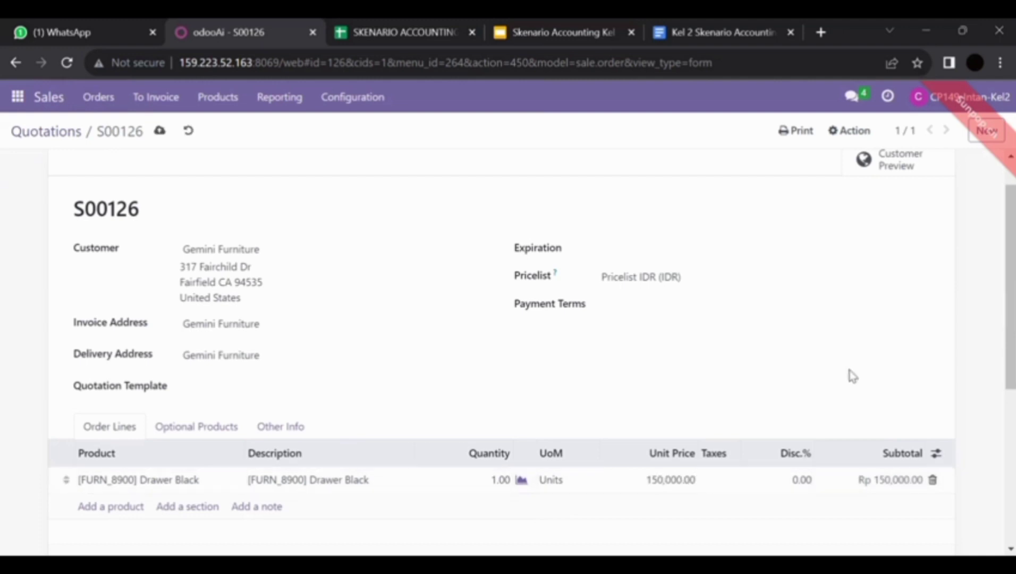
Apply 11% tax and quantity 10 to the Drawer Black line, then start a second line
left_click(729, 483)
type("11")
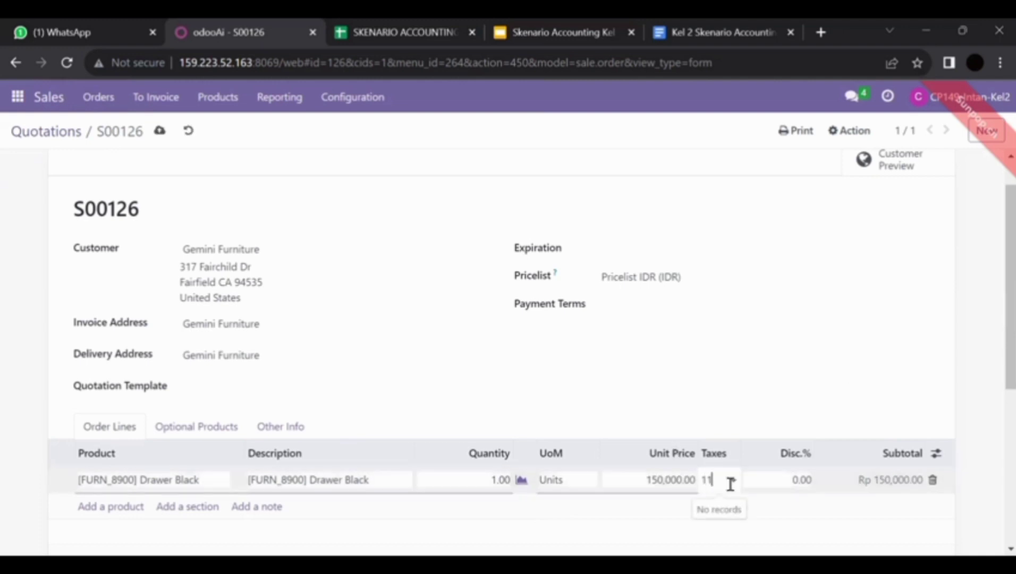
left_click(739, 503)
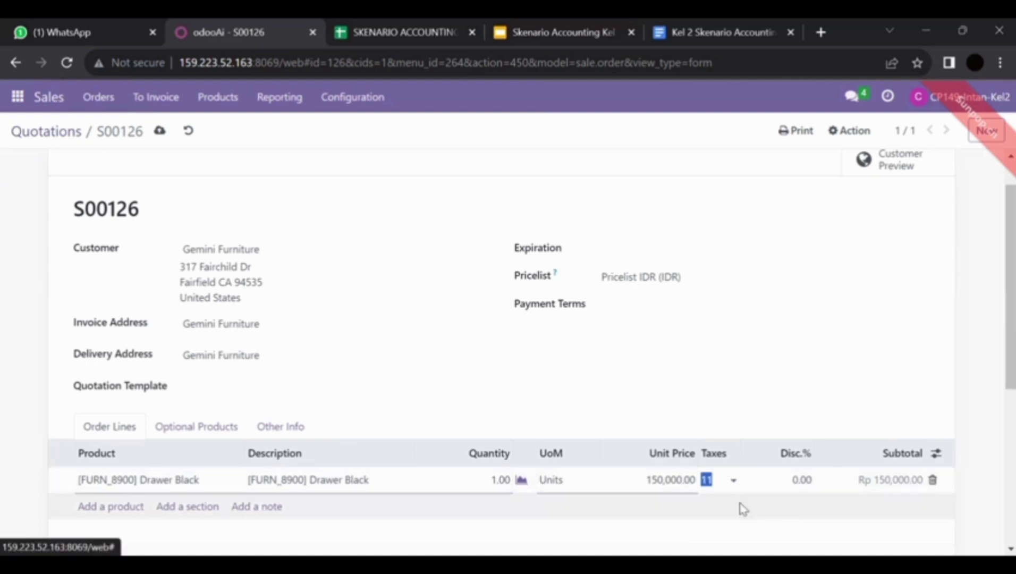
scroll(458, 447, "down", 2)
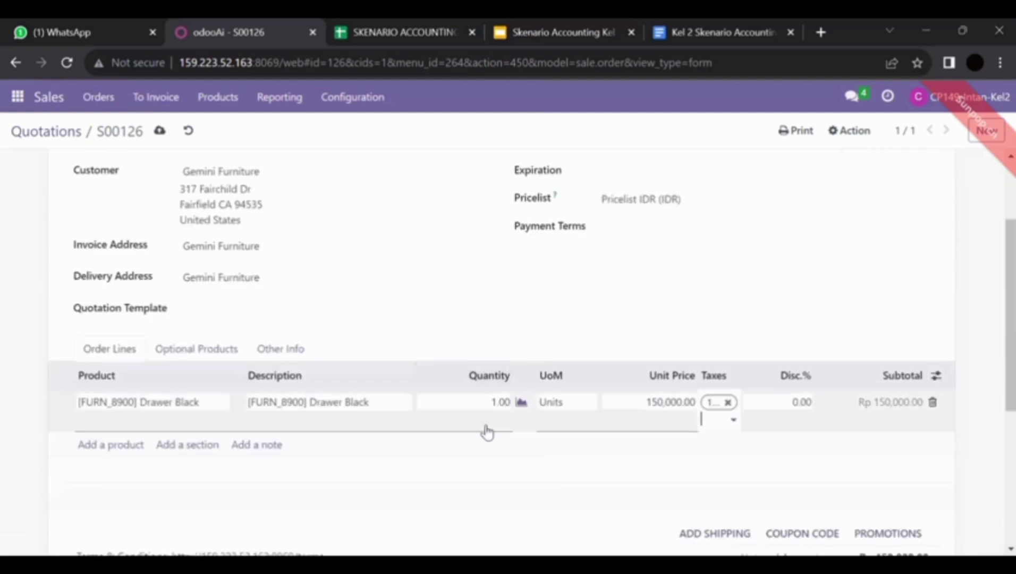
left_click(500, 401)
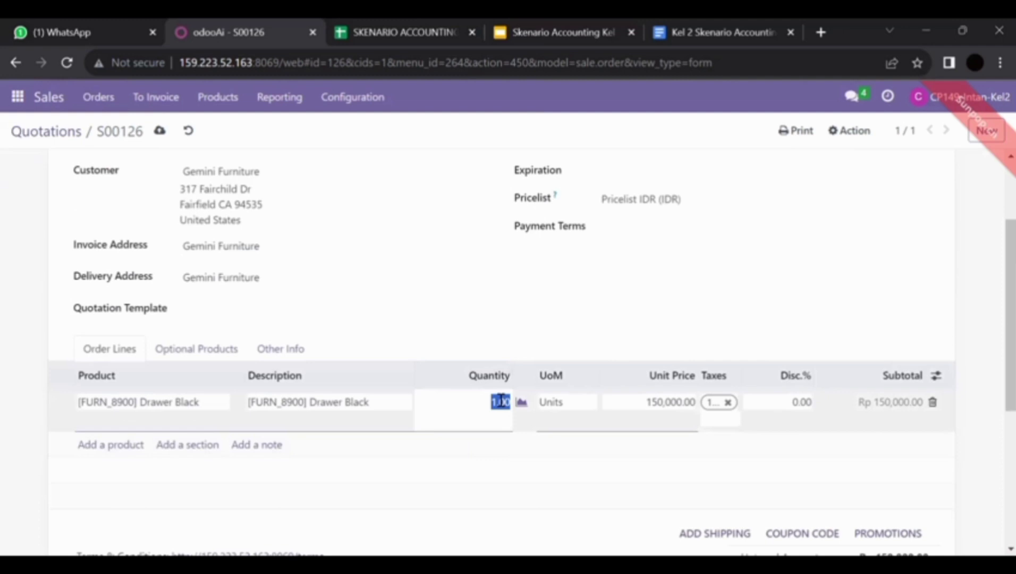
type("10")
left_click(506, 379)
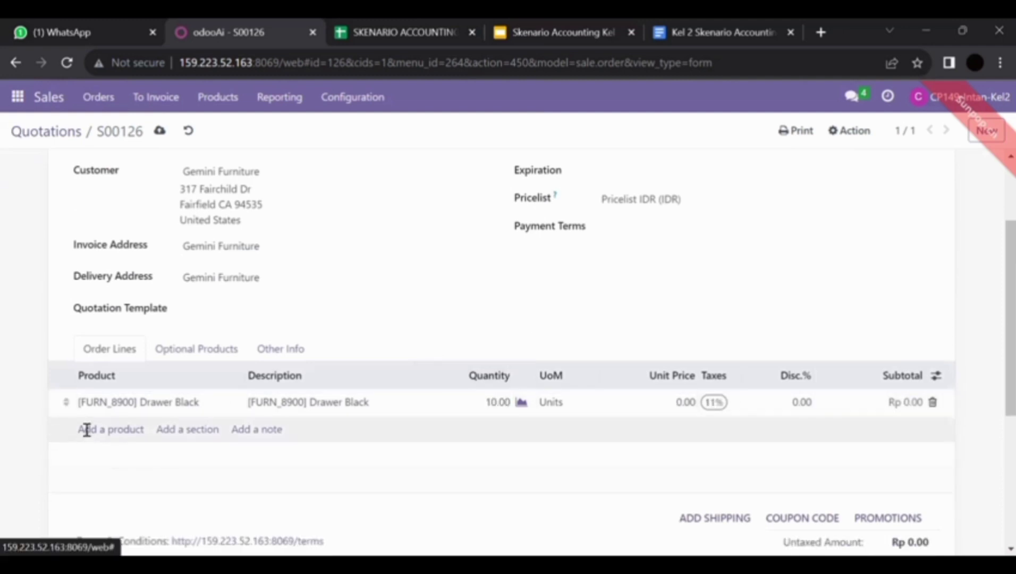
left_click(87, 430)
Add a [FURN_8900] Office Chair line and set unit prices 150,000 (Drawer Black) and 200,000 (Office Chair)
type("offi")
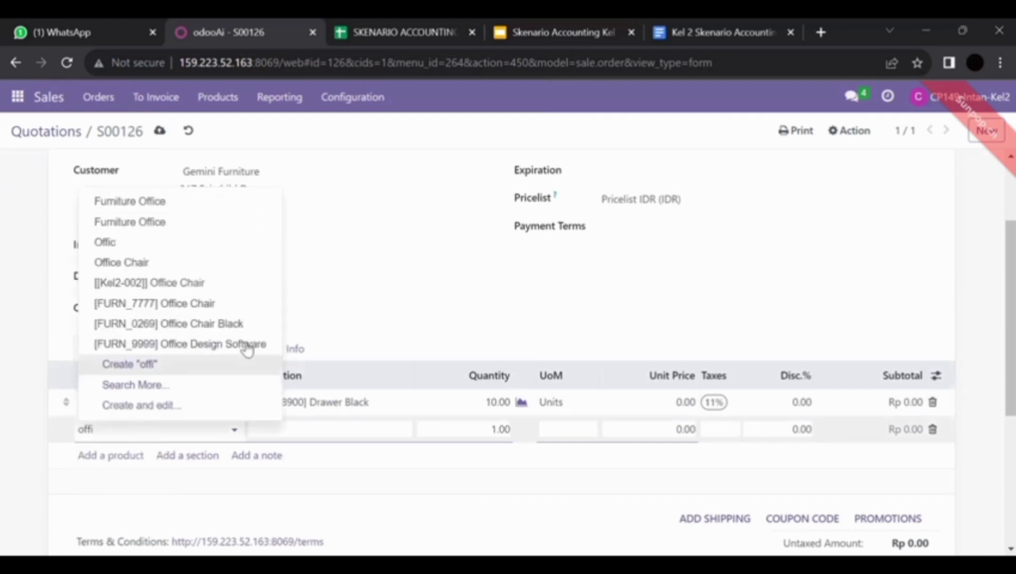
left_click(235, 303)
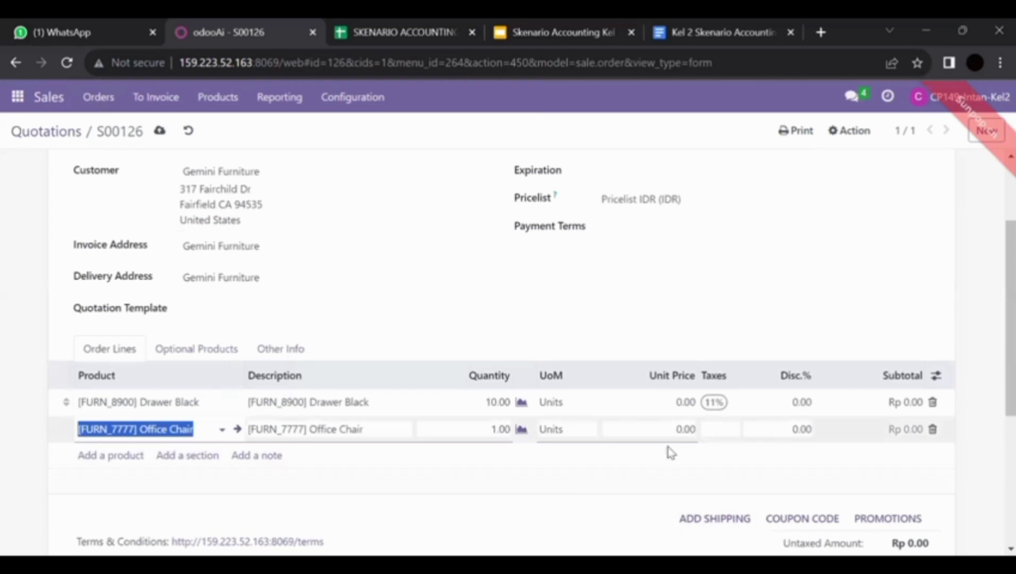
left_click(686, 402)
key("BackSpace")
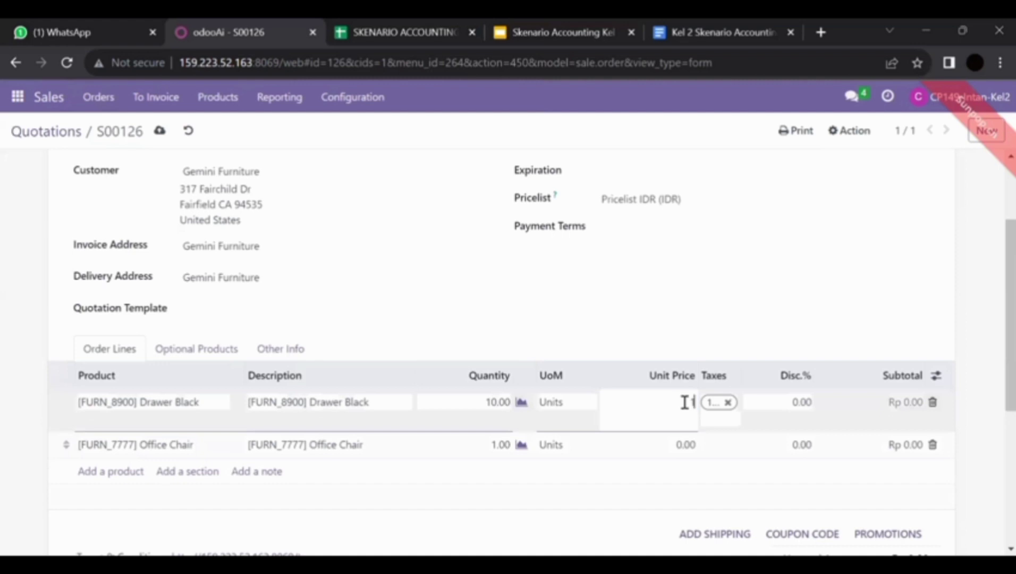
type("1500000.00")
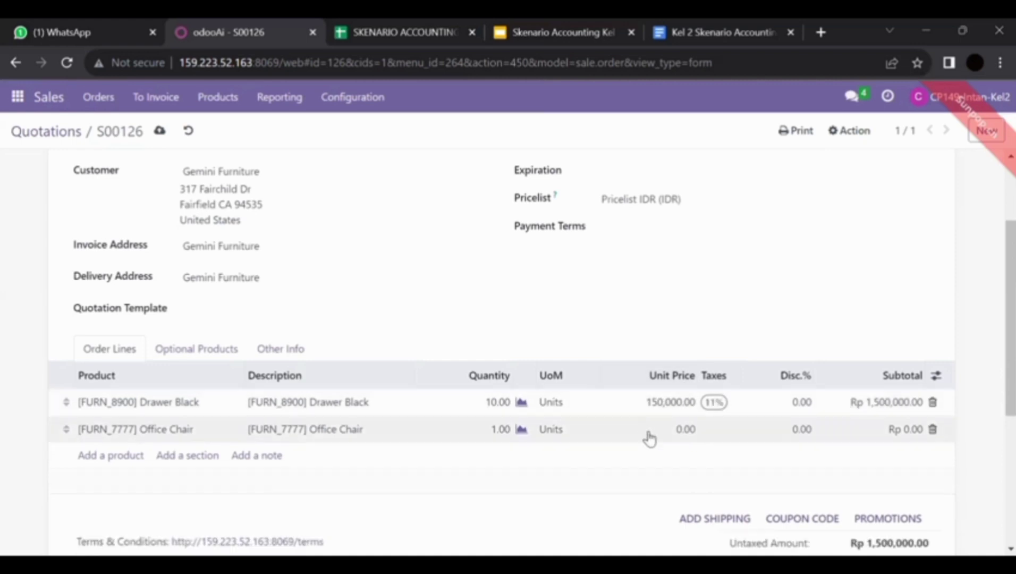
left_click(674, 429)
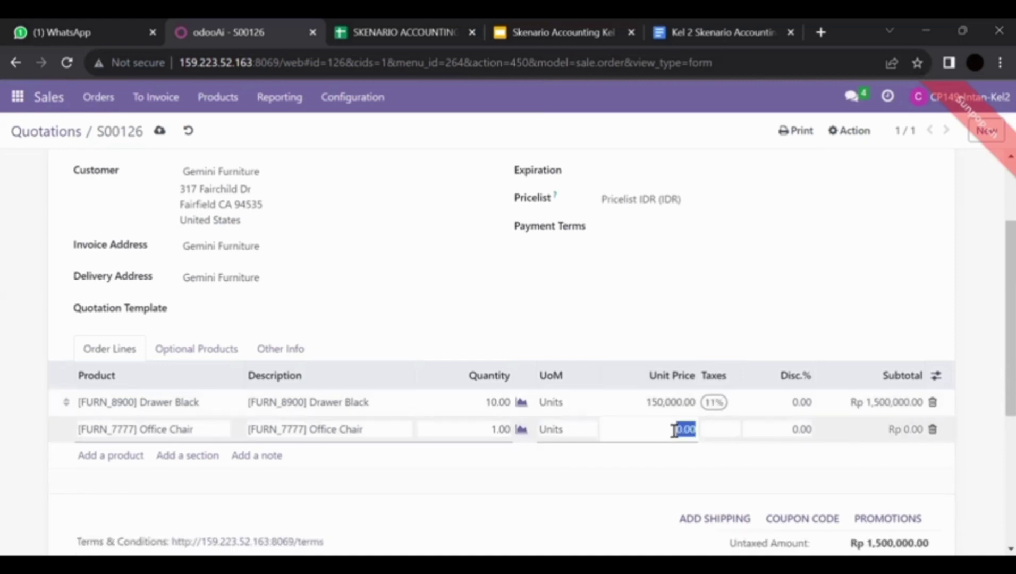
type("2")
type("00,")
type("000")
left_click(677, 329)
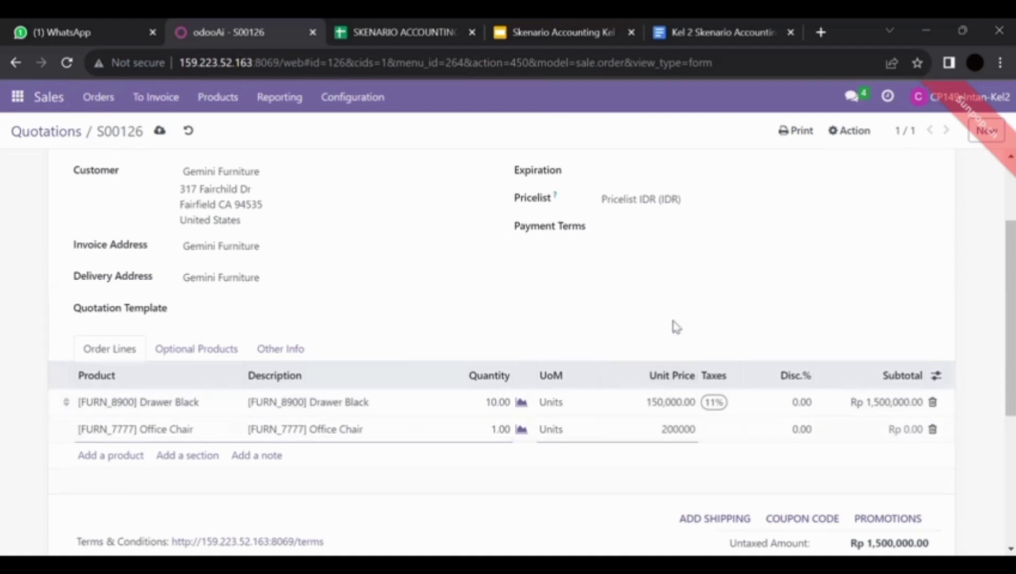
Apply the 11% tax to the Office Chair line
left_click(717, 432)
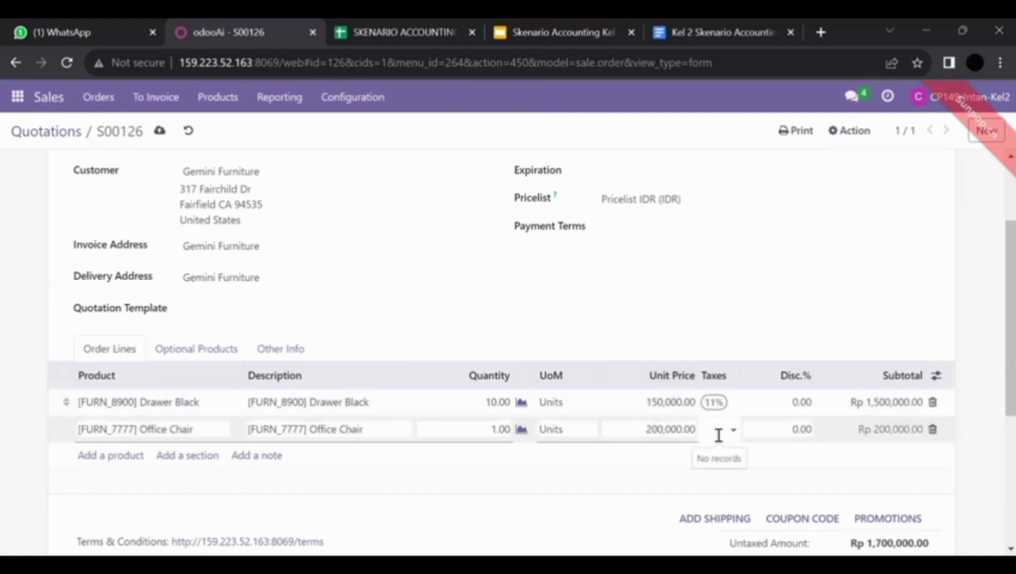
type("11")
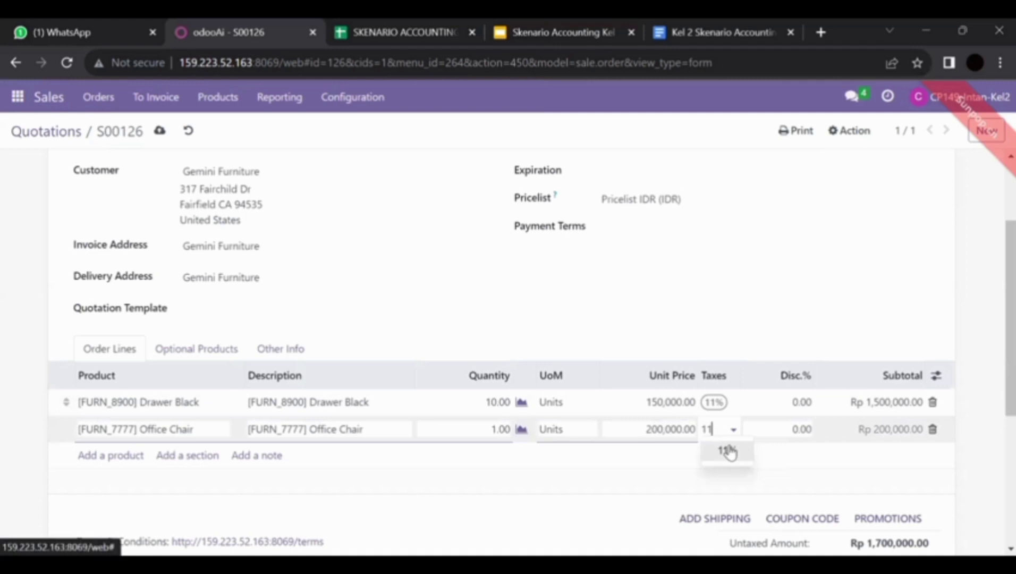
scroll(730, 451, "down", 1)
key("Return")
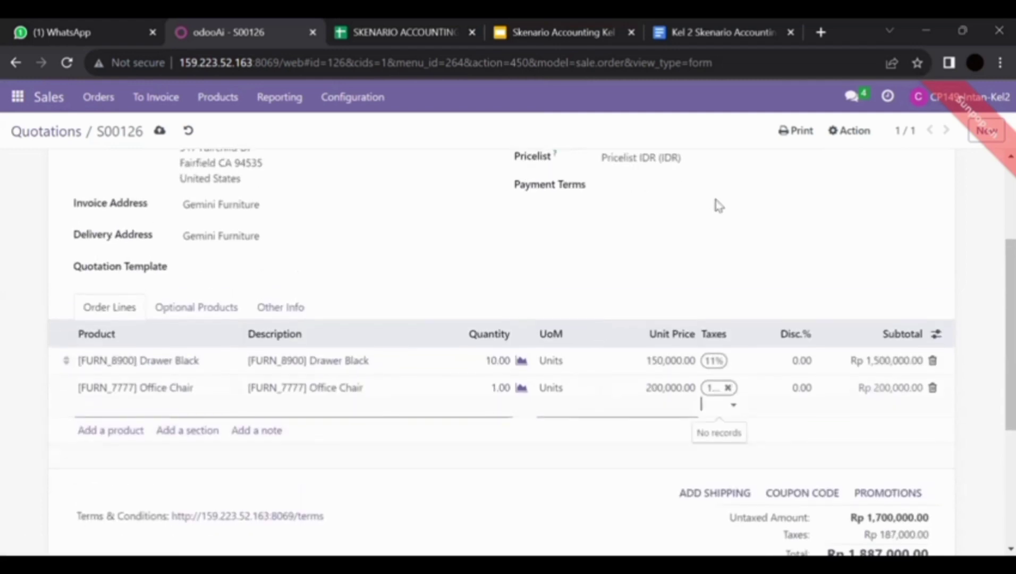
left_click(781, 243)
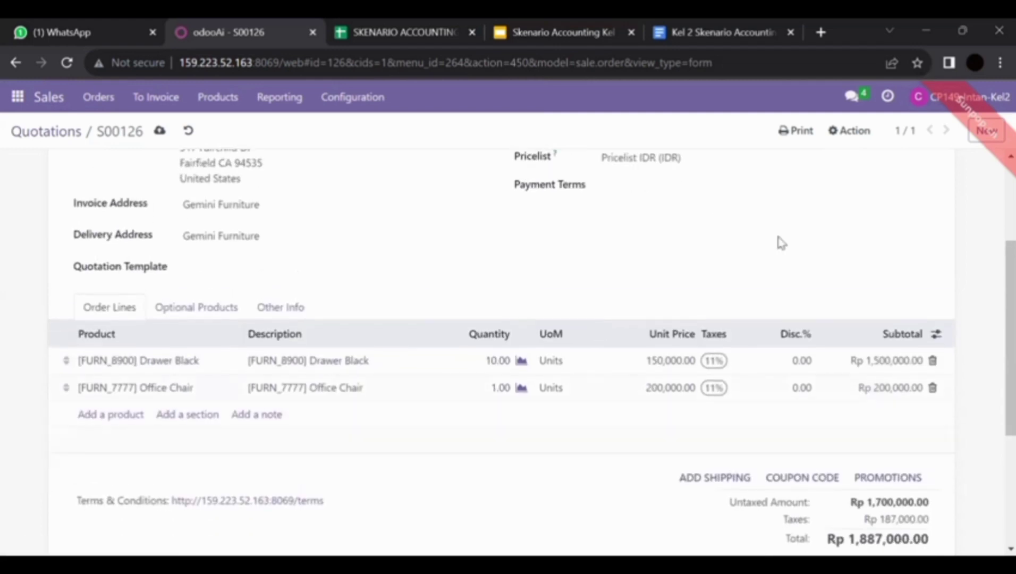
scroll(781, 243, "up", 3)
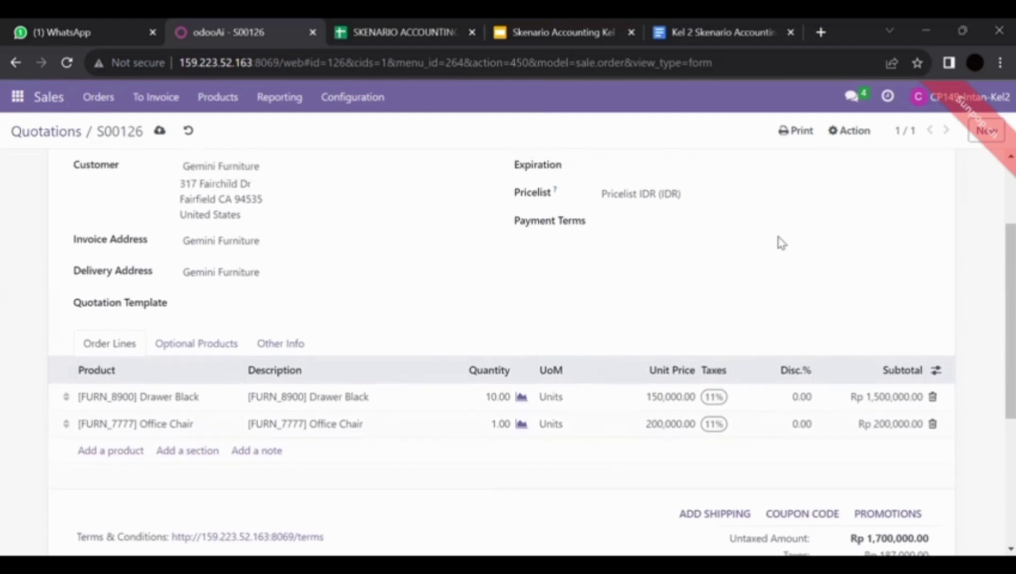
scroll(781, 242, "down", 1)
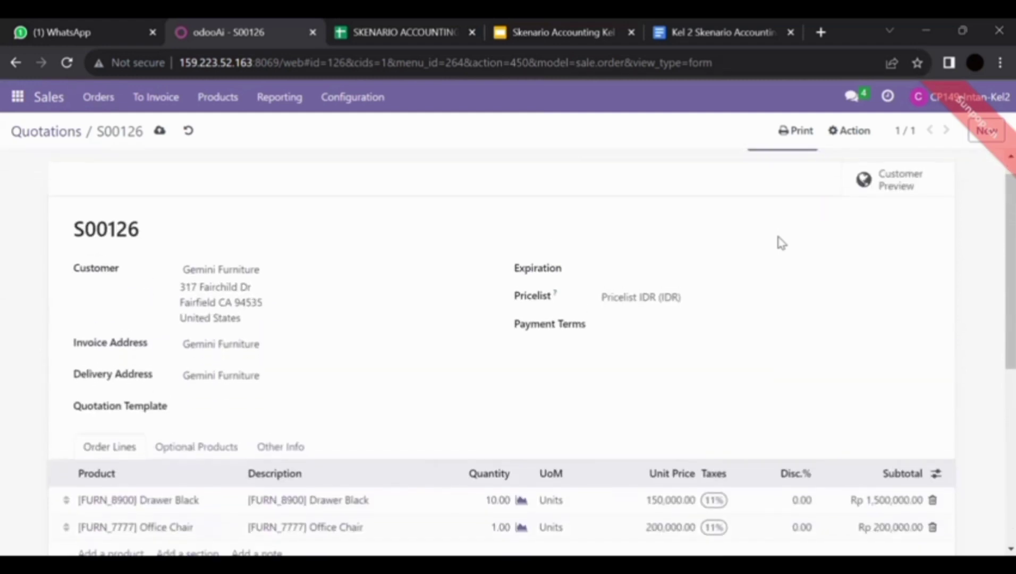
scroll(781, 243, "up", 1)
scroll(781, 243, "down", 4)
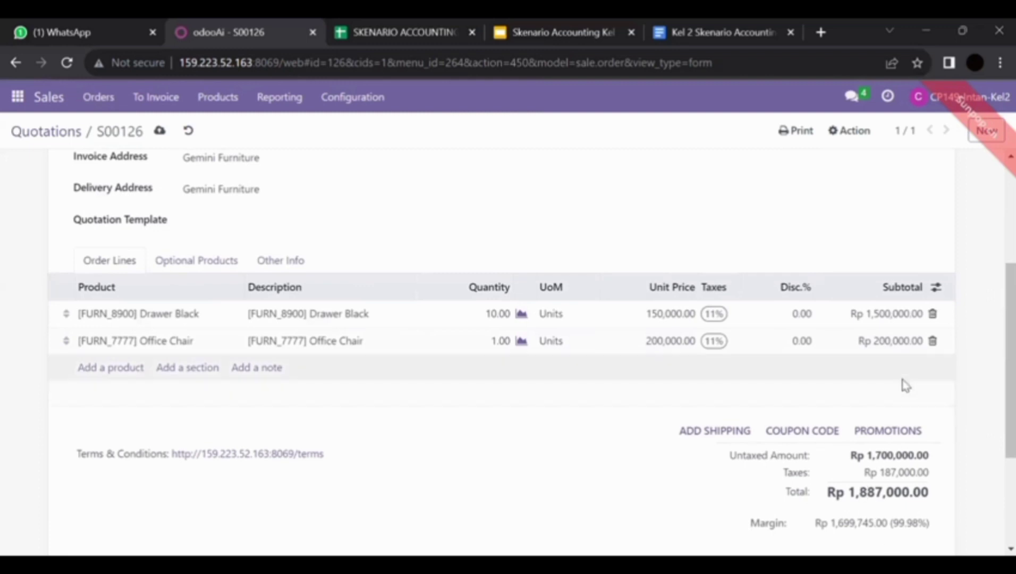
scroll(903, 386, "up", 2)
scroll(903, 386, "up", 3)
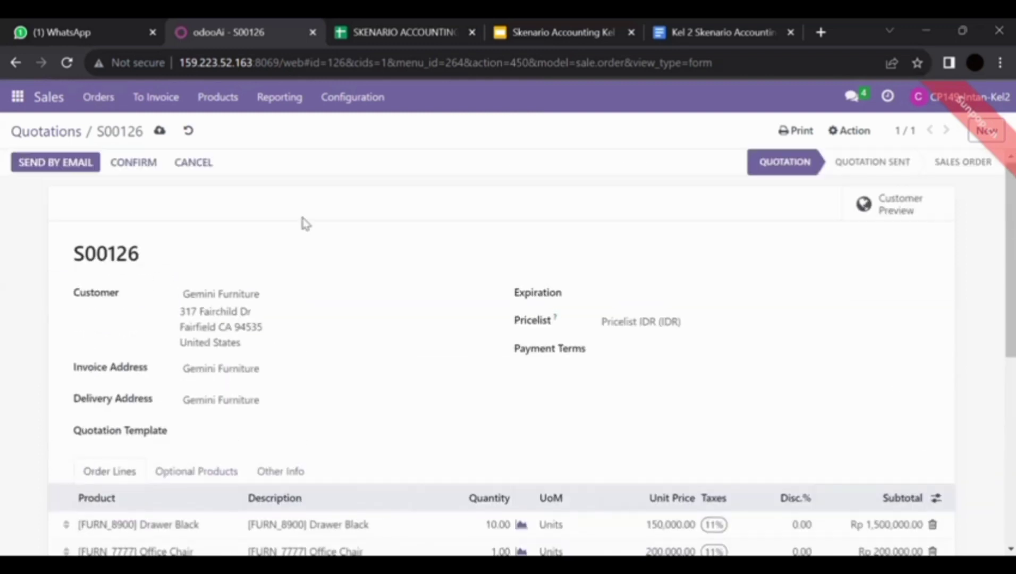
scroll(463, 403, "down", 1)
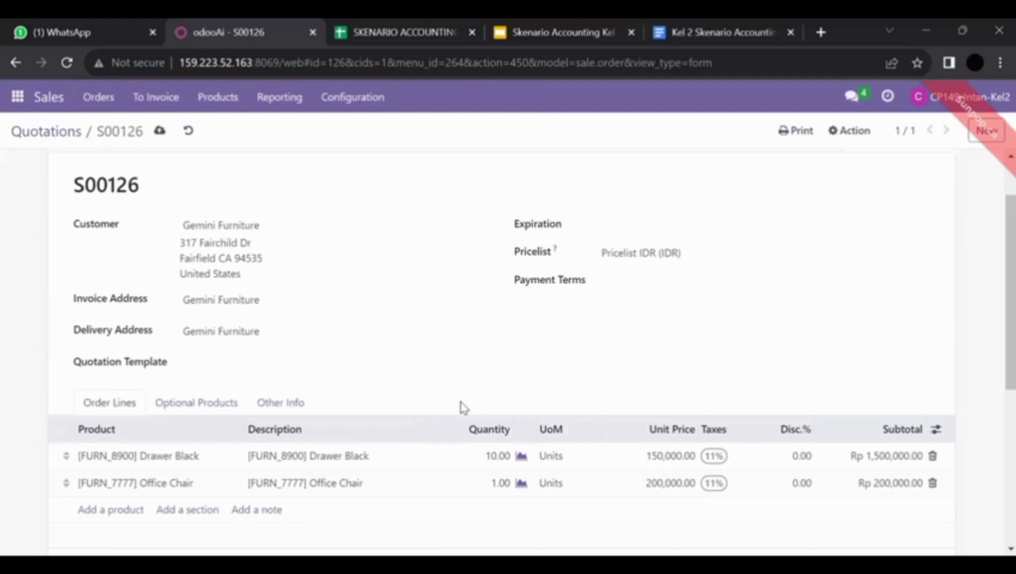
Set the Office Chair quantity to 10 at Rp 200,000, bringing the total to Rp 3,885,000.00
left_click(504, 485)
type("10.00")
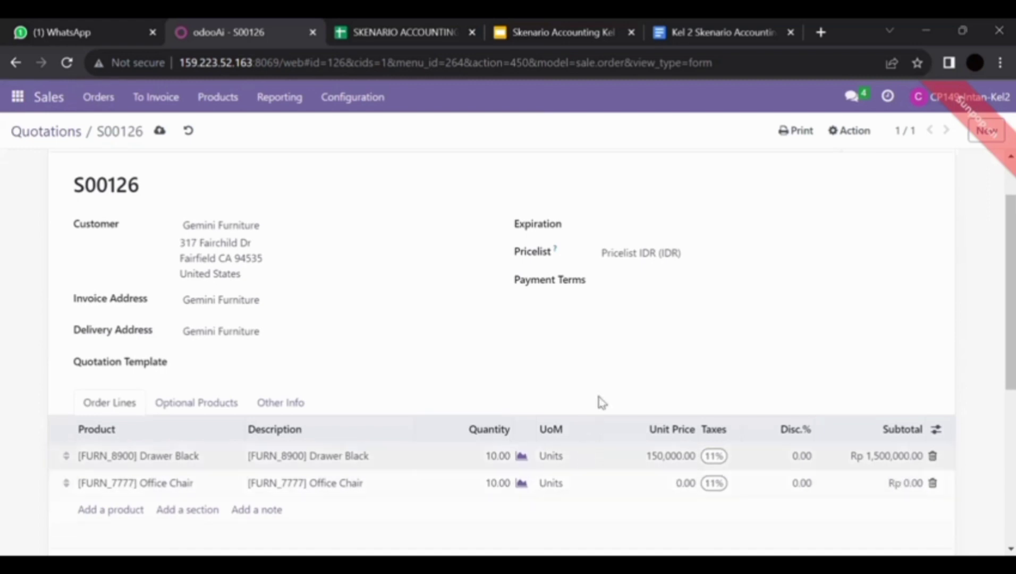
left_click(677, 487)
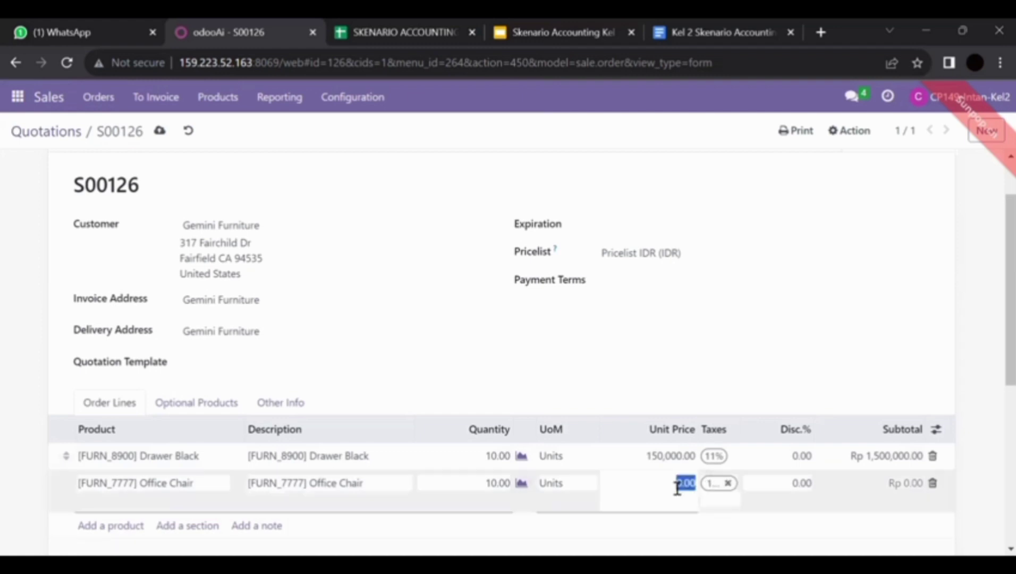
type("3000")
type("00000")
left_click(924, 345)
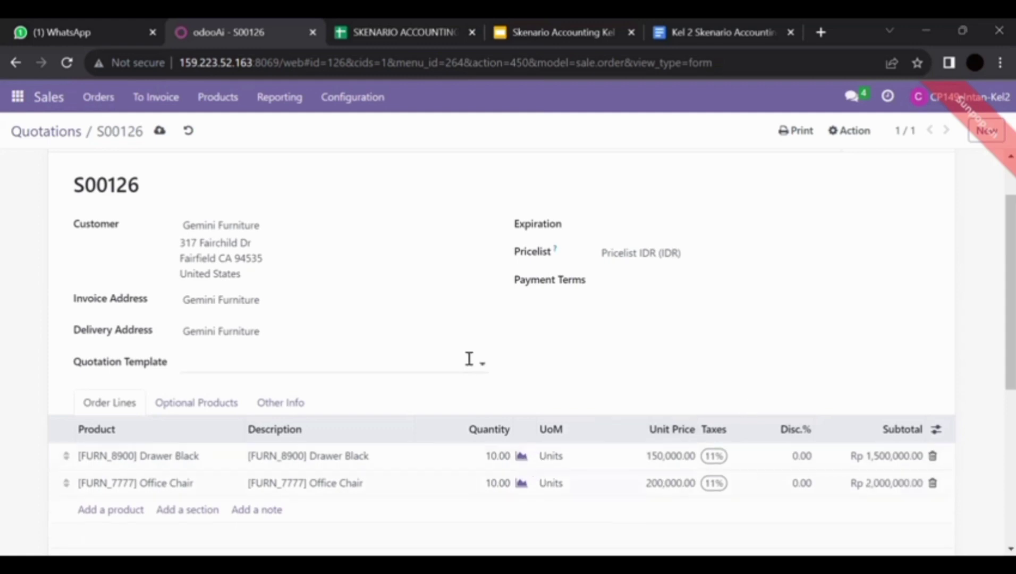
scroll(469, 356, "down", 3)
scroll(469, 358, "up", 1)
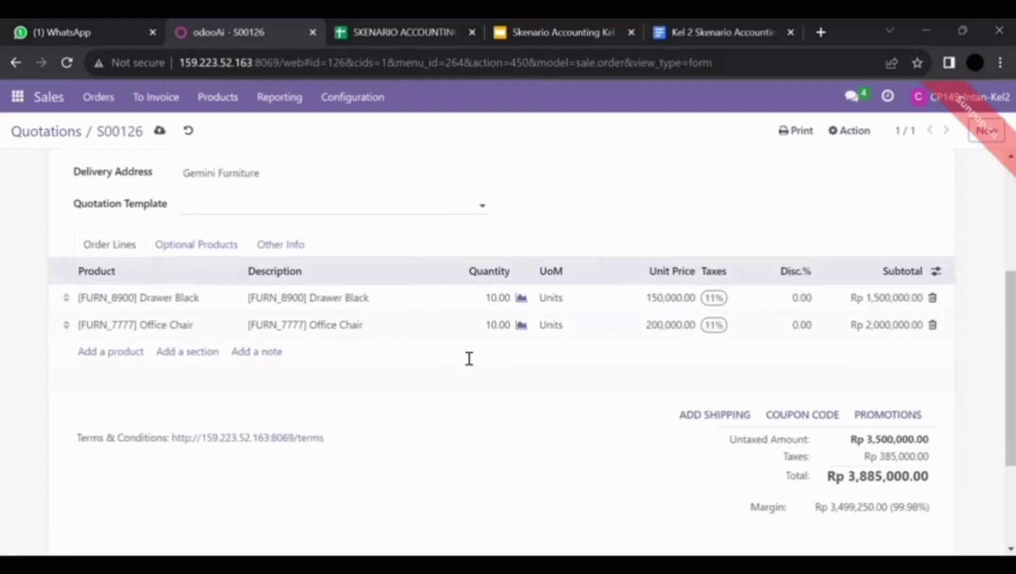
scroll(470, 358, "up", 5)
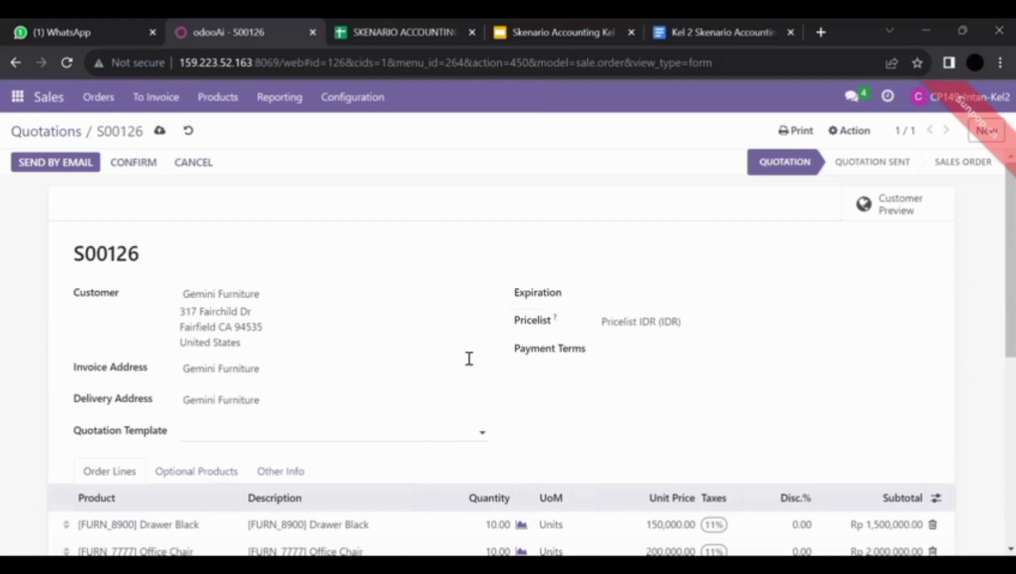
Confirm the quotation as order S00127 and set the done quantities on its delivery
left_click(135, 162)
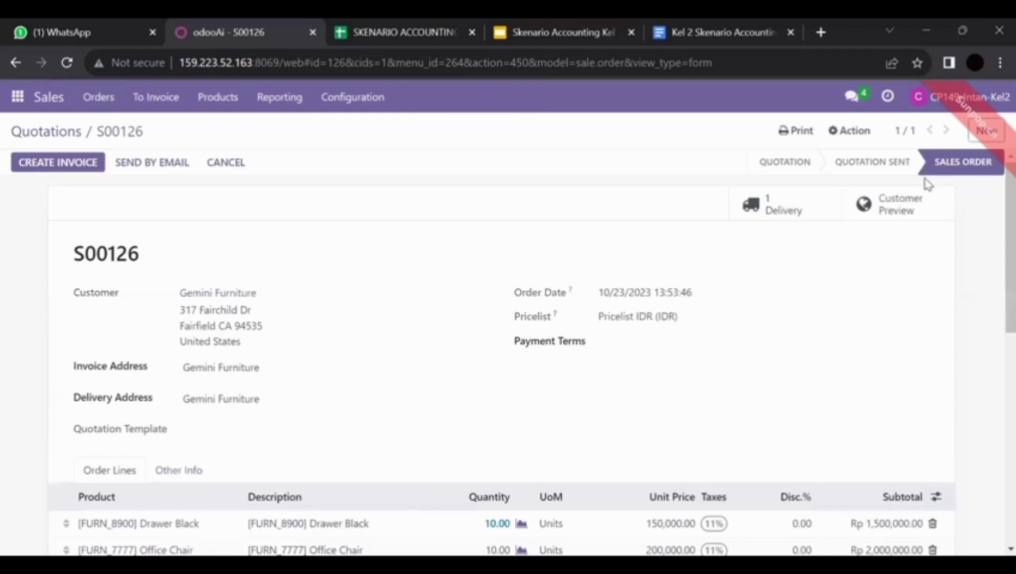
scroll(659, 338, "down", 3)
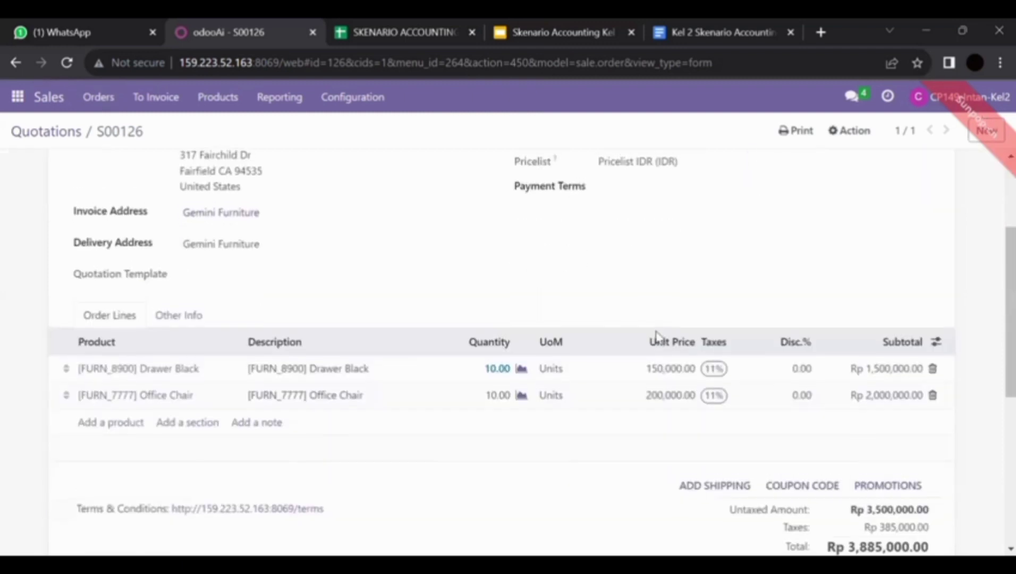
scroll(658, 338, "up", 3)
left_click(823, 218)
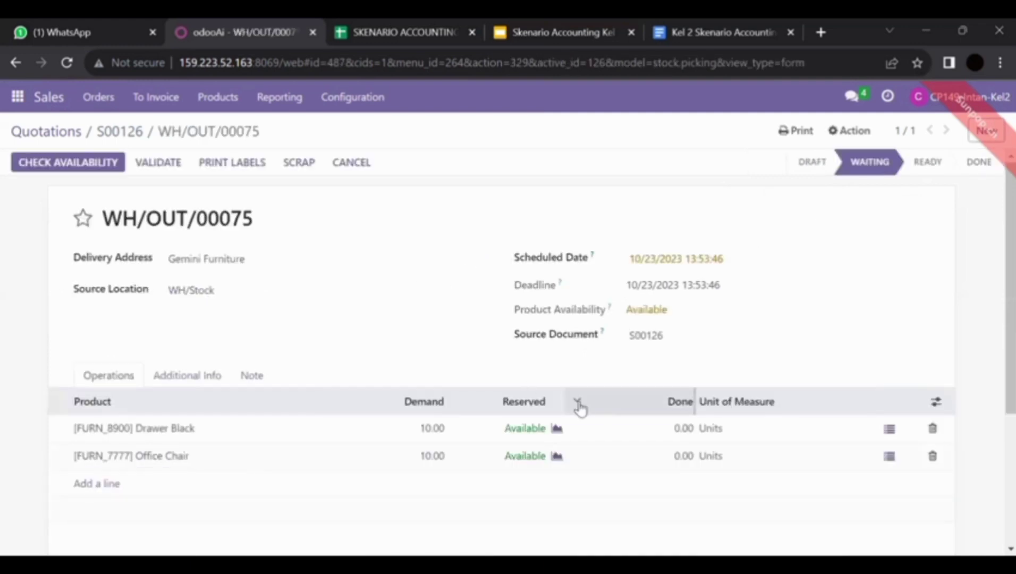
left_click(686, 428)
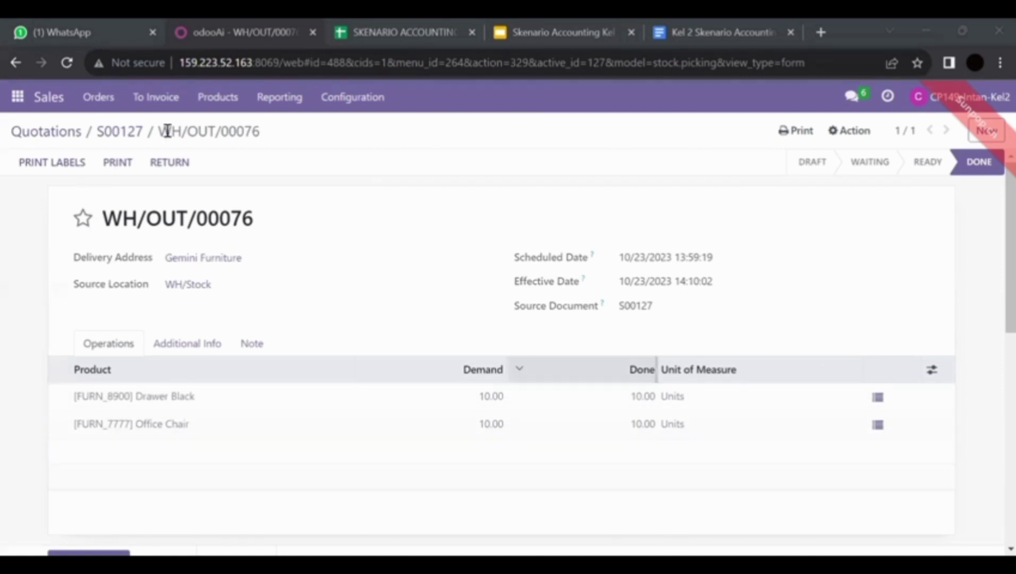
Create a Regular invoice from order S00127 and open the draft
left_click(128, 134)
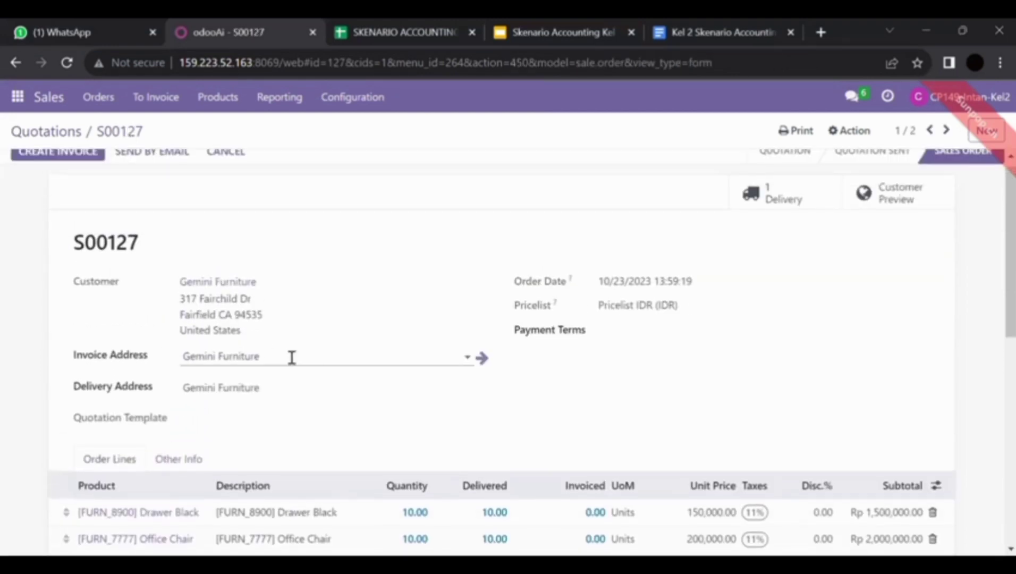
left_click(70, 156)
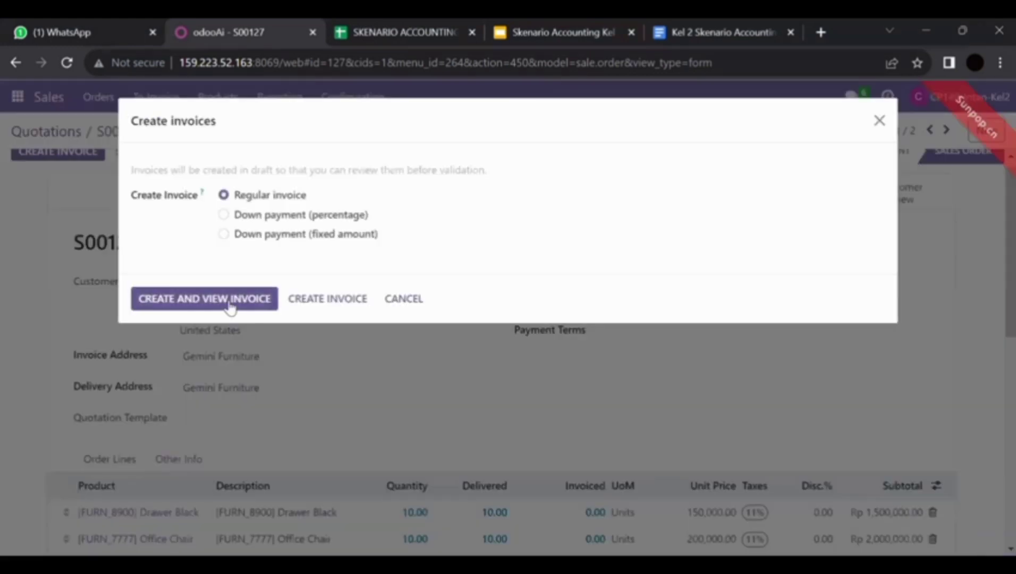
left_click(230, 299)
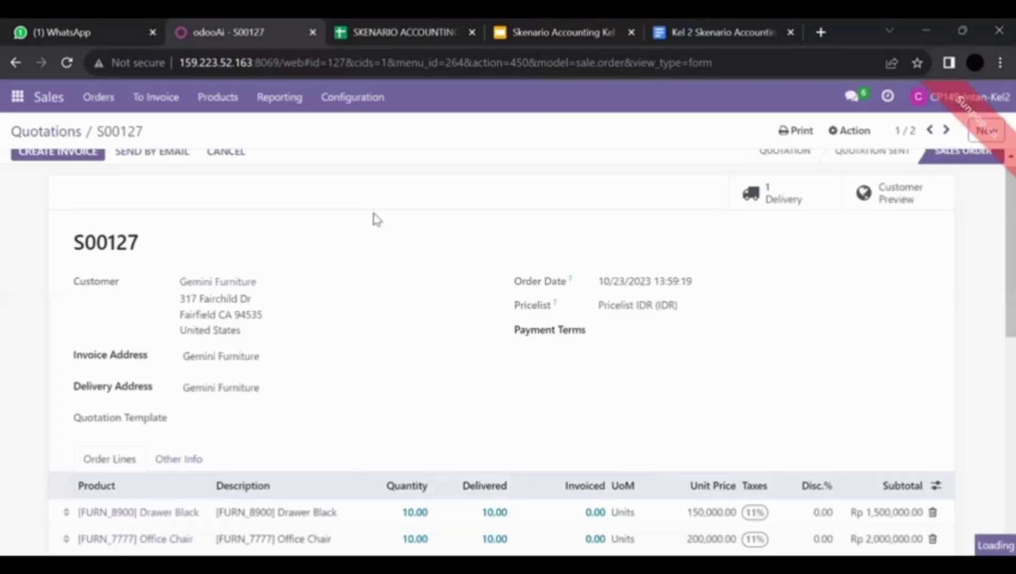
scroll(381, 253, "up", 1)
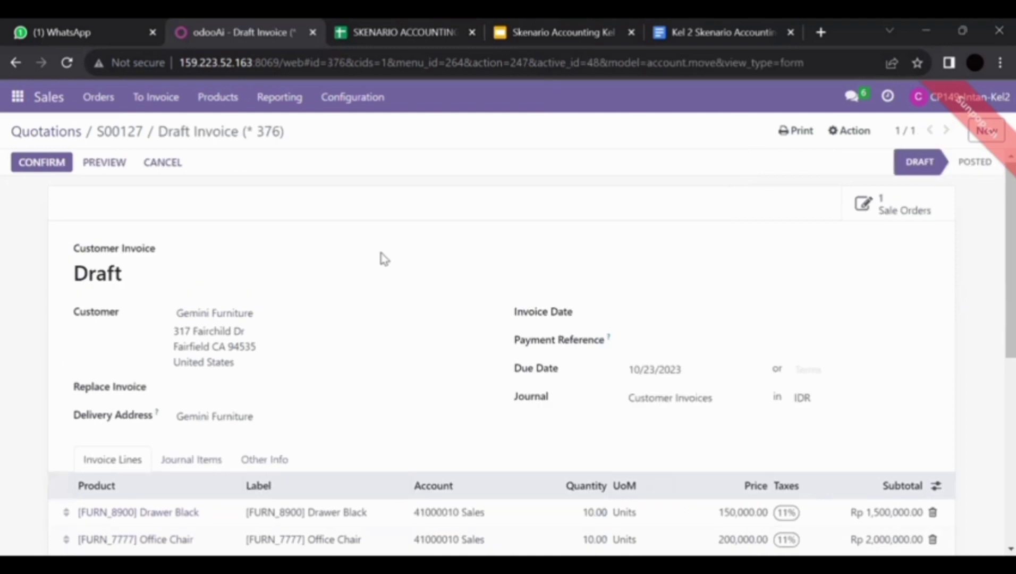
Print the draft invoice to download Draft Invoice (_ 376).pdf
scroll(384, 259, "down", 2)
scroll(384, 259, "up", 2)
scroll(385, 304, "down", 2)
scroll(385, 304, "up", 2)
left_click(809, 136)
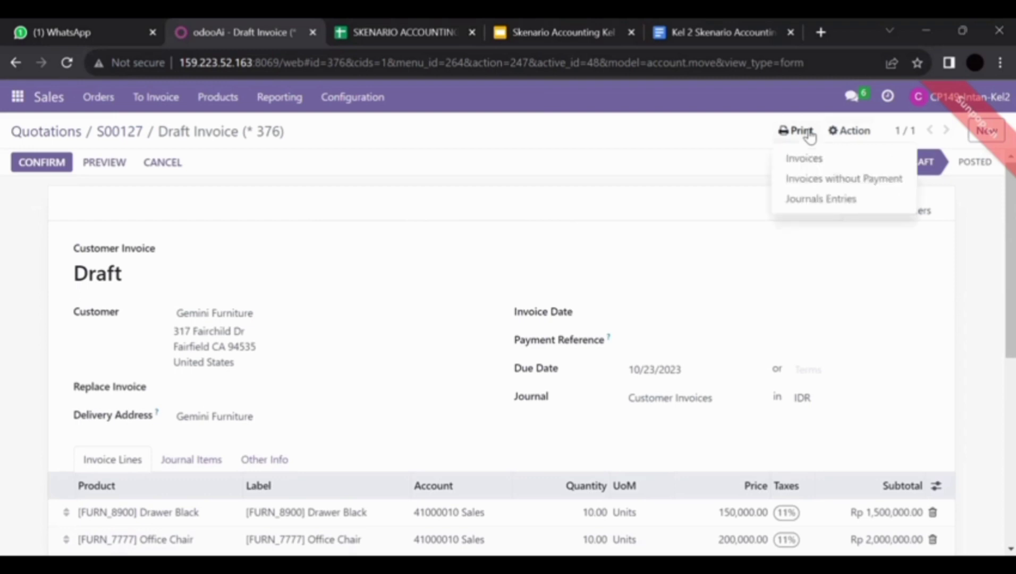
left_click(829, 159)
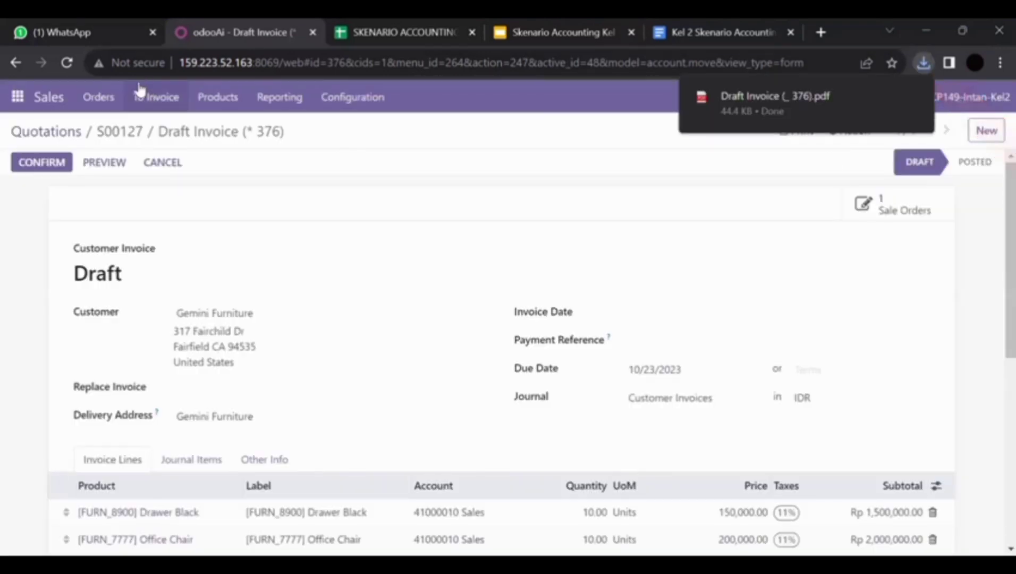
left_click(24, 97)
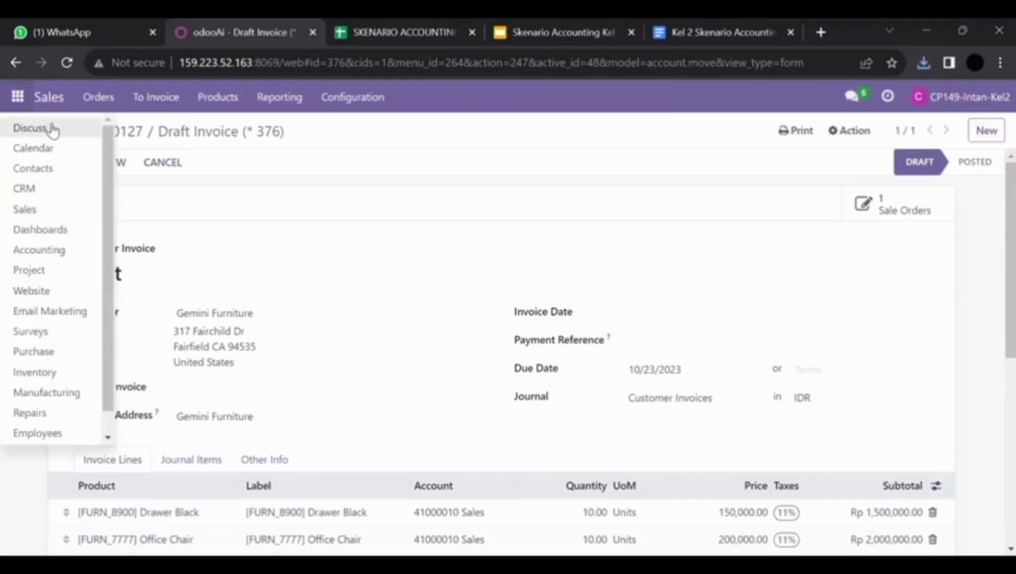
In Discuss, open the teammate's direct chat and attach Draft Invoice (_ 376).pdf
left_click(47, 129)
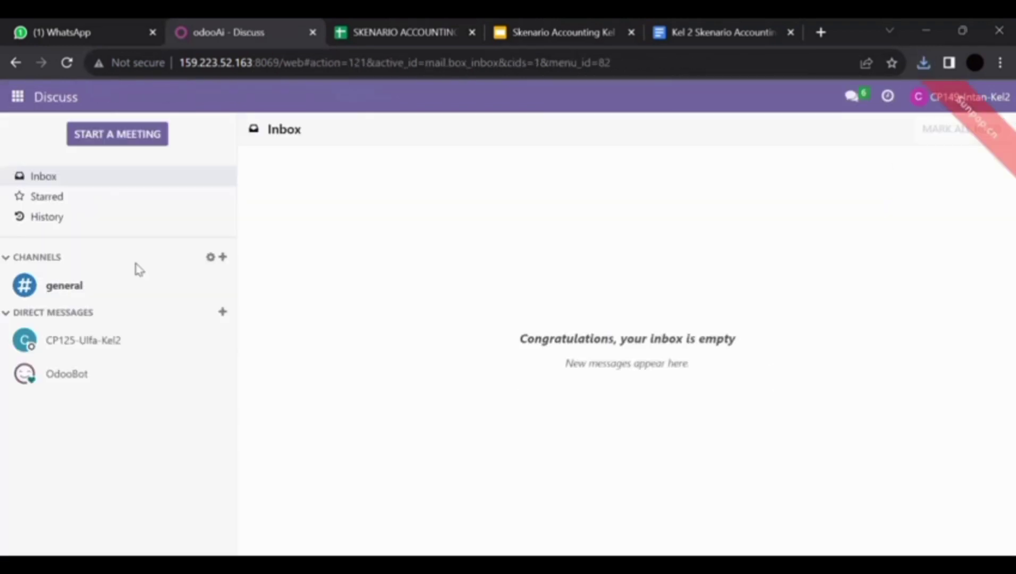
left_click(170, 350)
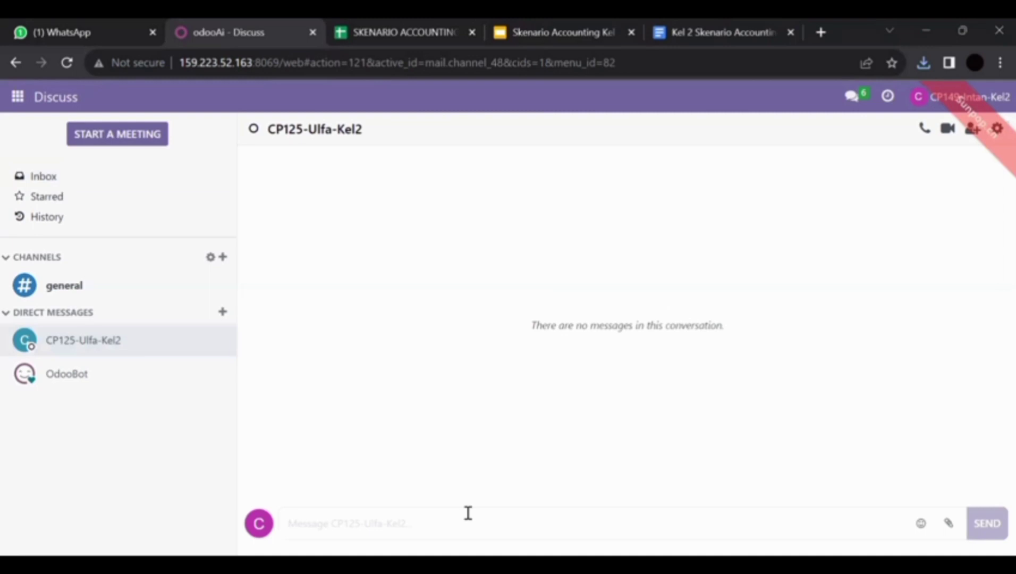
left_click(953, 526)
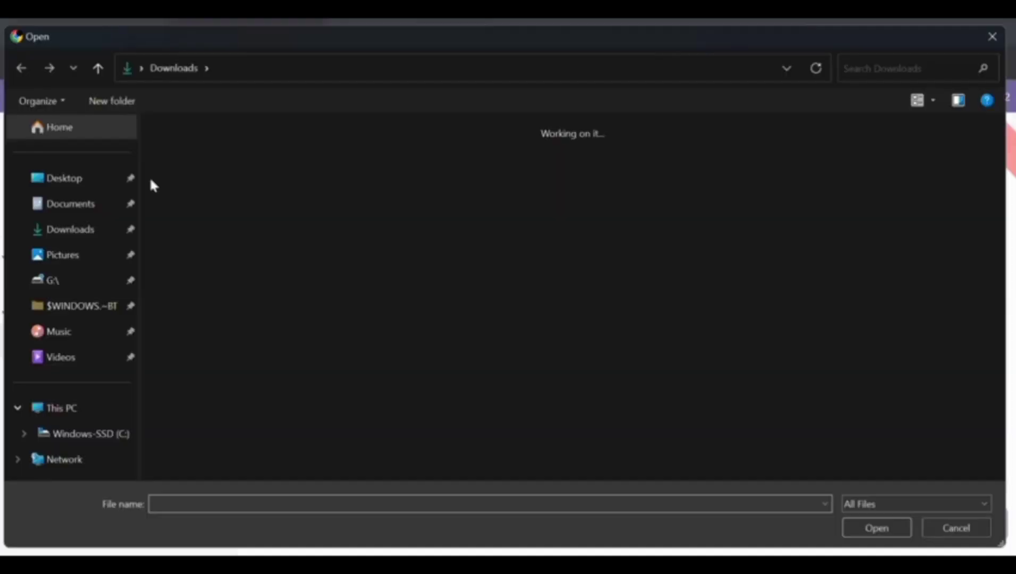
left_click(237, 161)
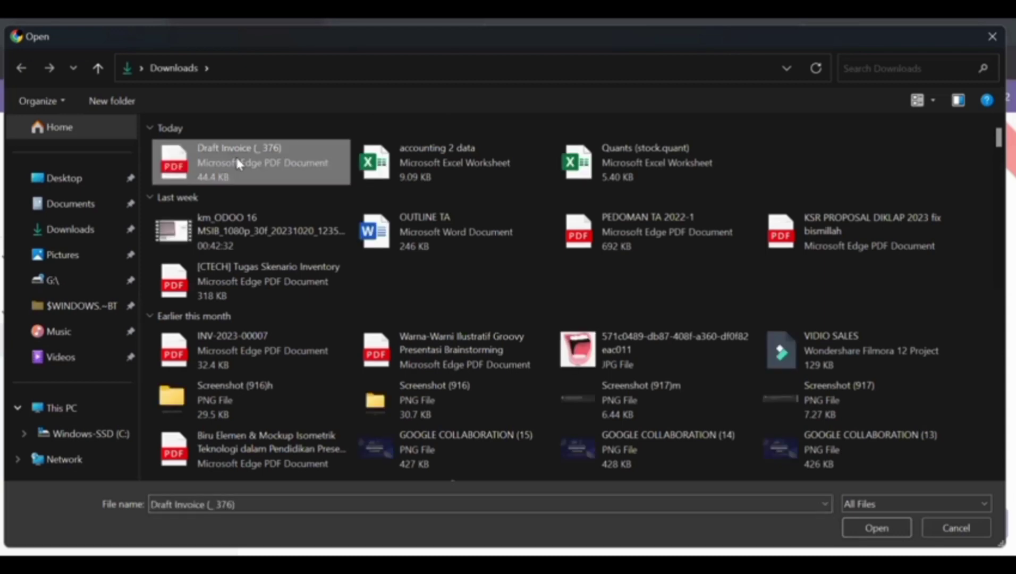
double_click(237, 161)
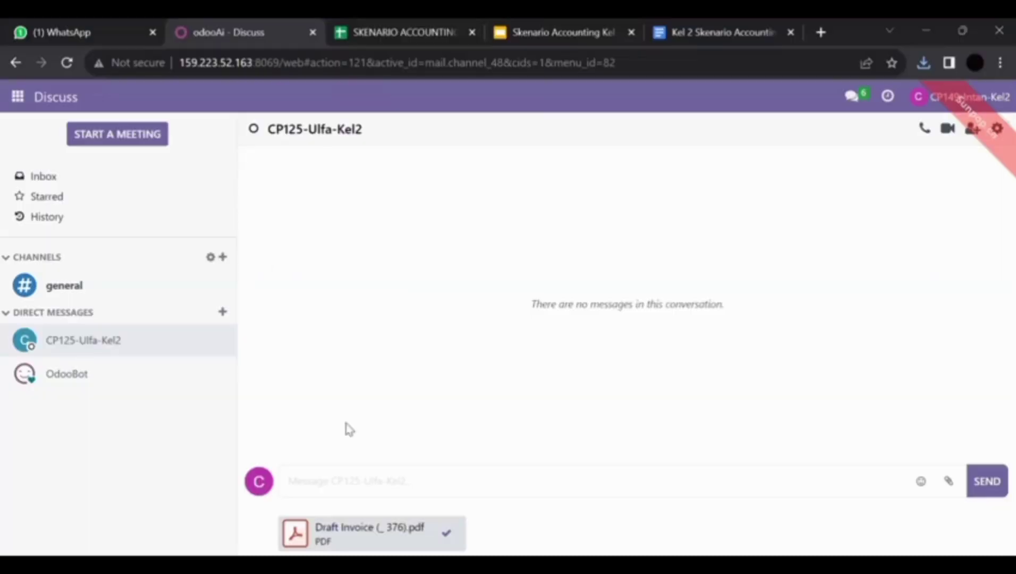
Send the message 'Tolong cek kembali invoice tersebut' with the attached invoice
type("Tolong cek kembali")
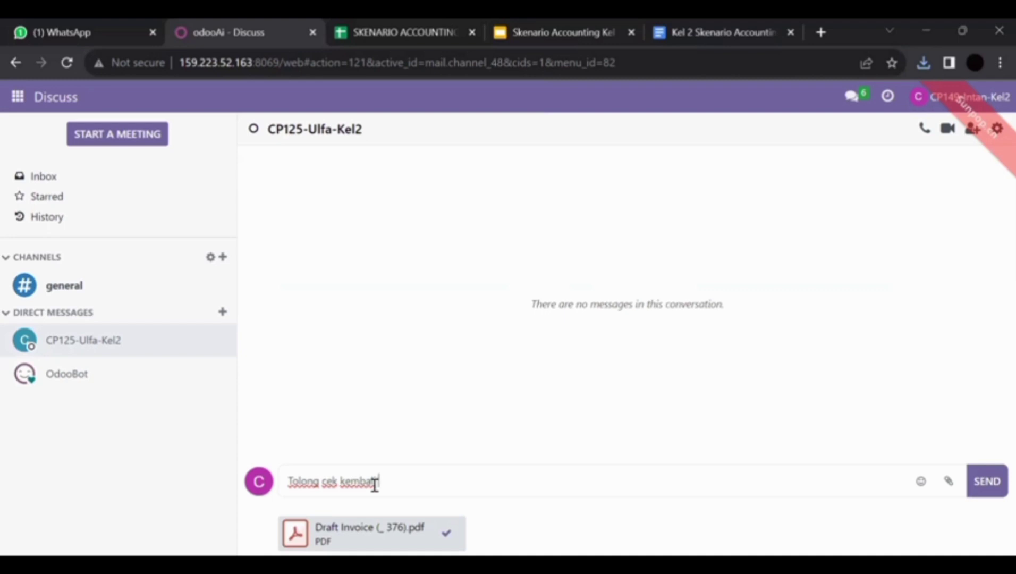
type(" payment")
key("BackSpace")
key("BackSpace")
key("BackSpace")
key("BackSpace")
key("BackSpace")
key("BackSpace")
key("BackSpace")
key("BackSpace")
type("invoice tersebut")
key("Return")
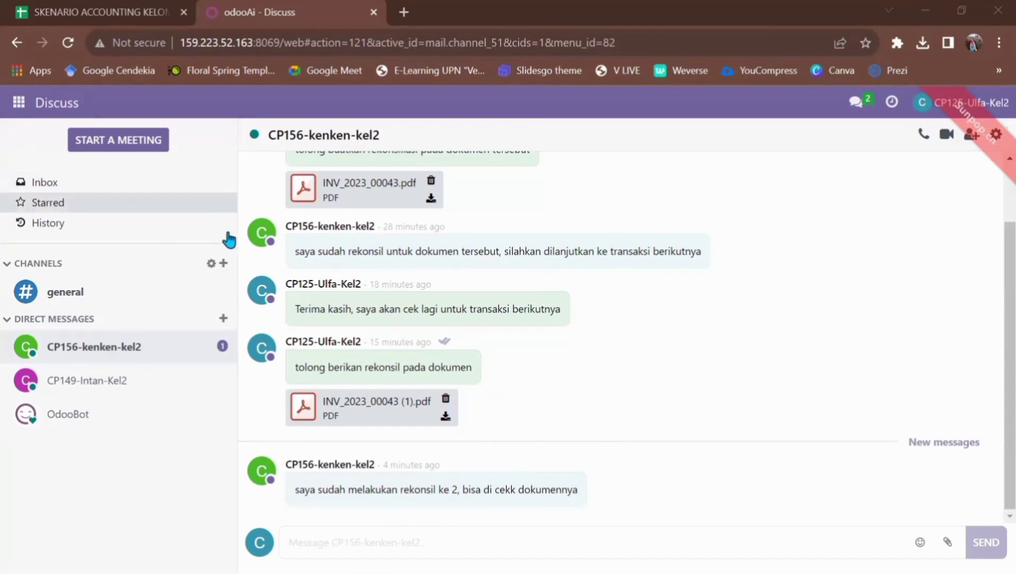
left_click(13, 116)
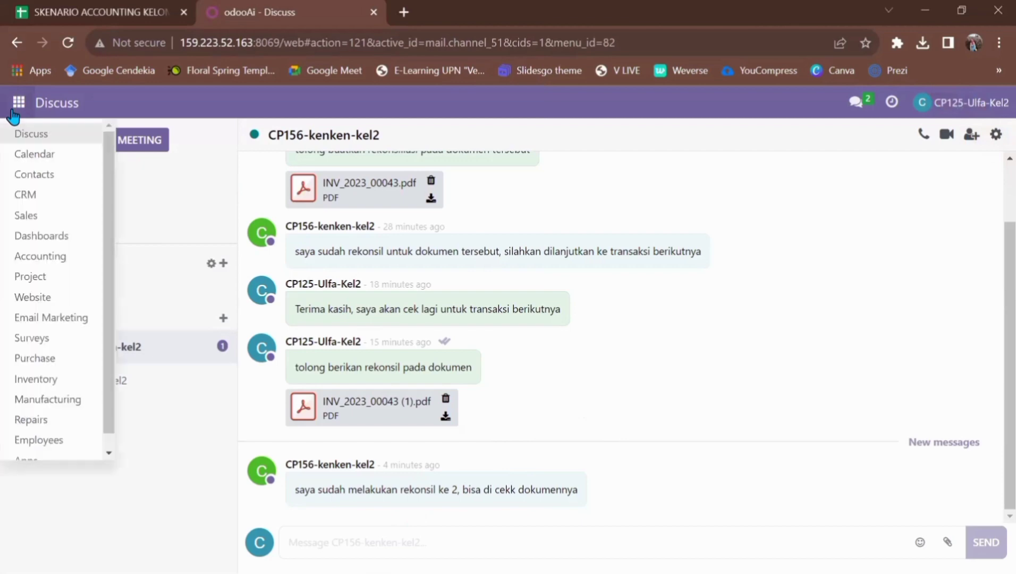
left_click(66, 258)
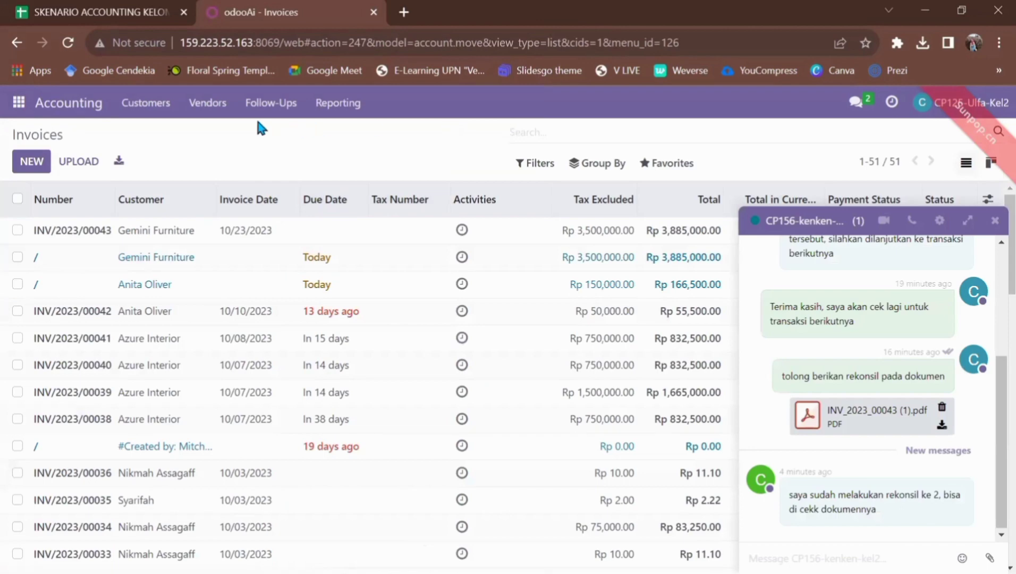
left_click(147, 103)
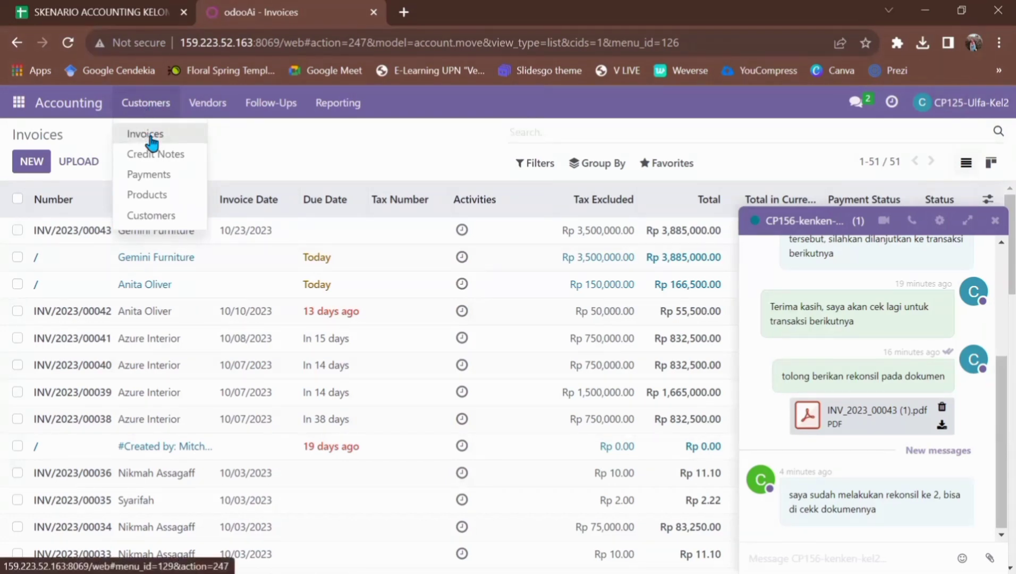
left_click(150, 137)
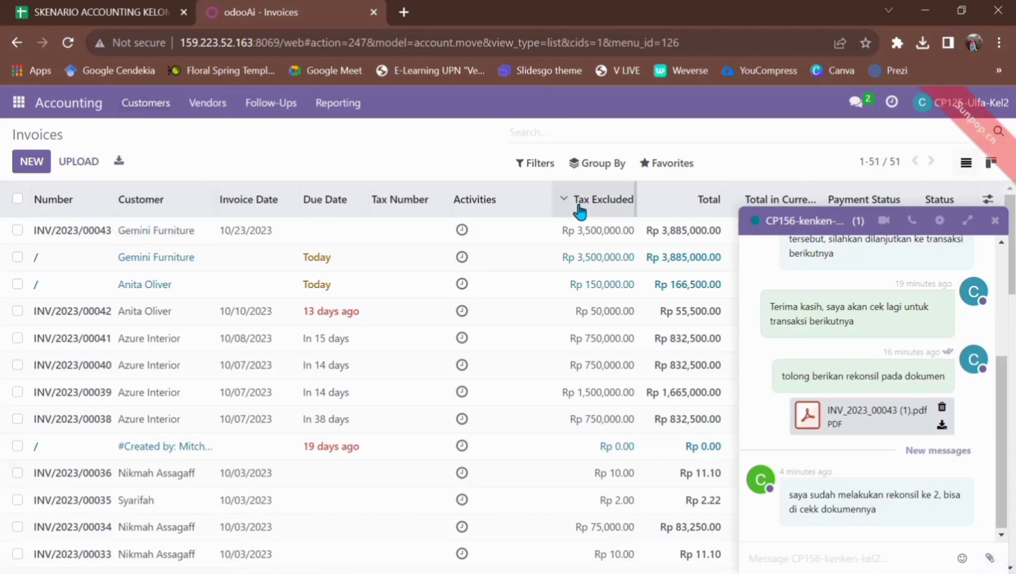
left_click(994, 221)
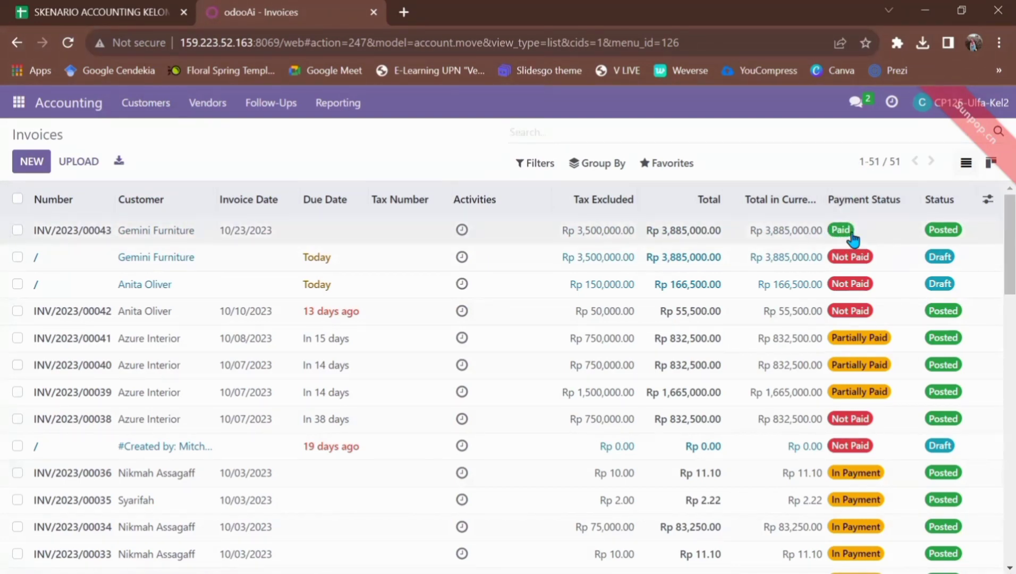
left_click(576, 239)
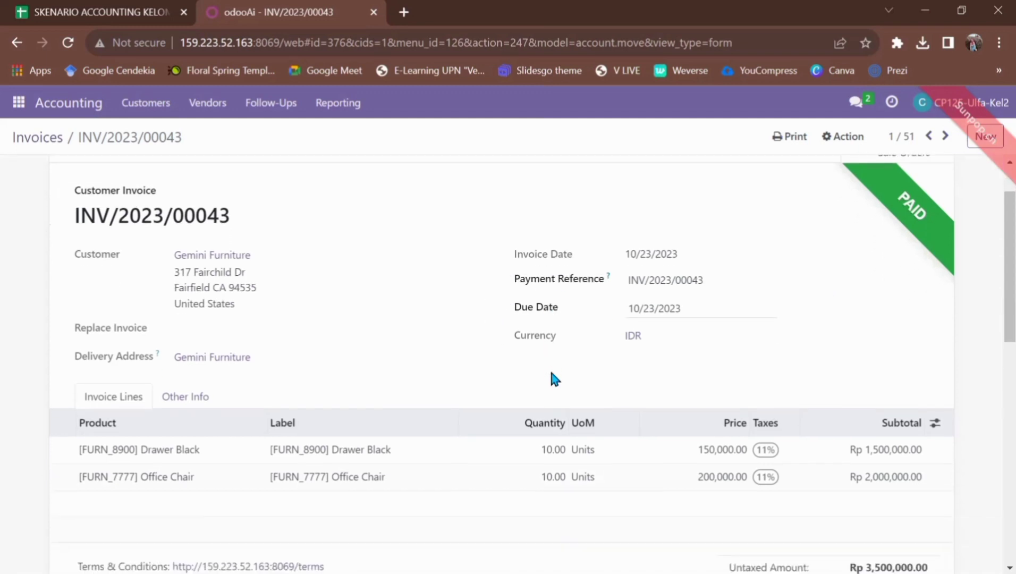
scroll(552, 373, "down", 2)
scroll(552, 378, "up", 2)
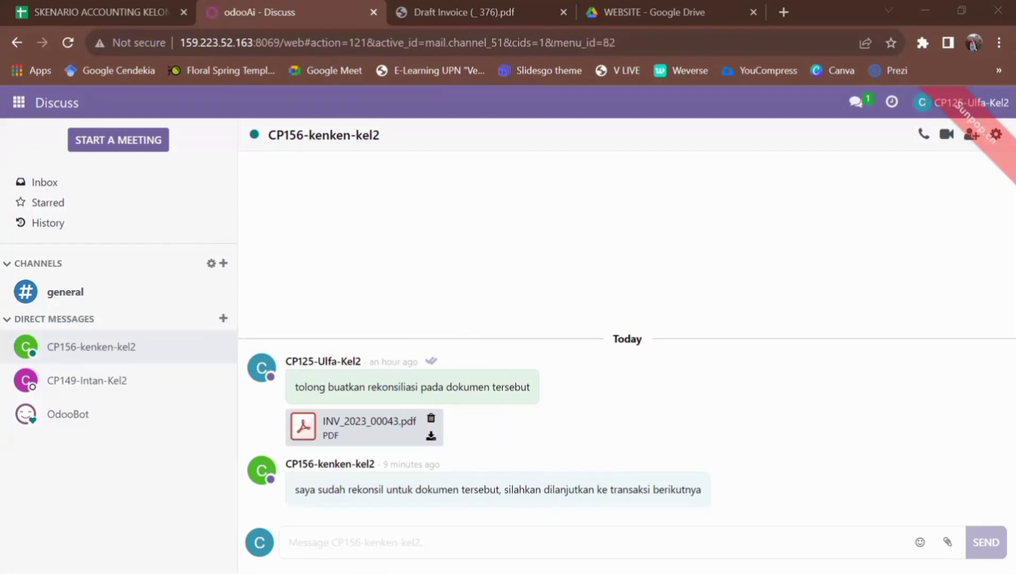
Reply in the chat with 'Terima kasih, saya akan cek lagi untuk transaksi berikutnya'
left_click(349, 541)
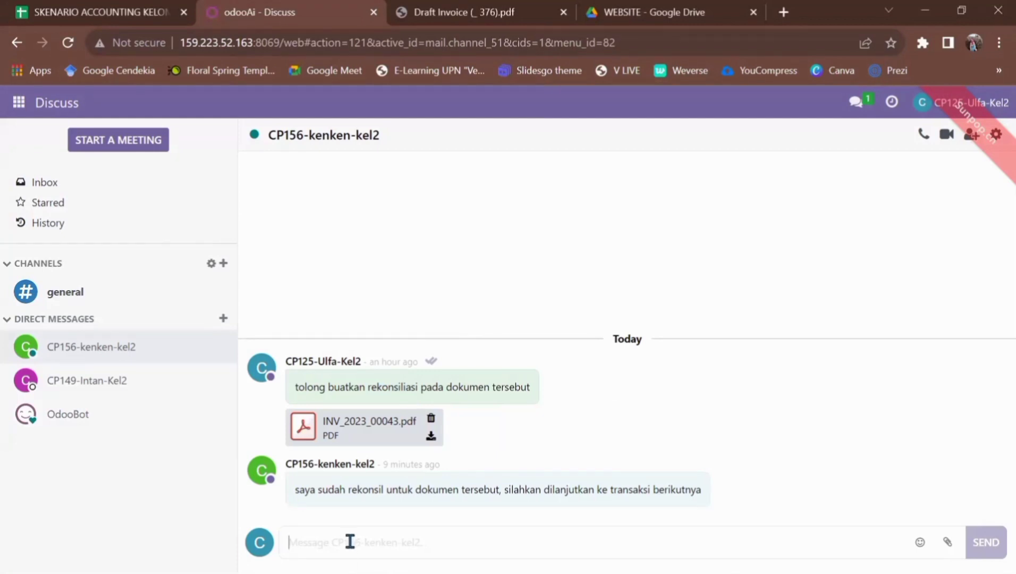
type("Ter")
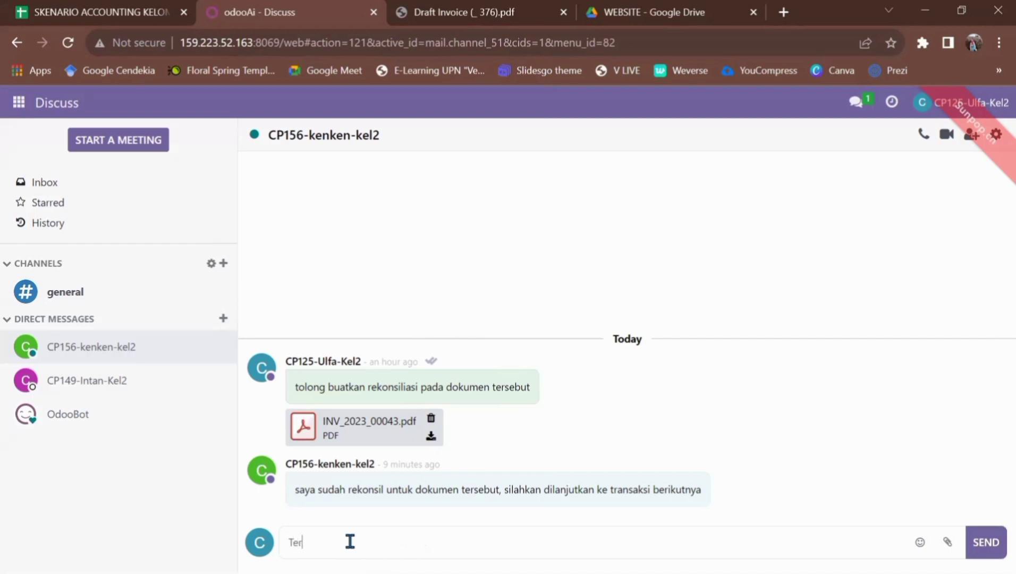
type("ima kasih saya akan cek lag")
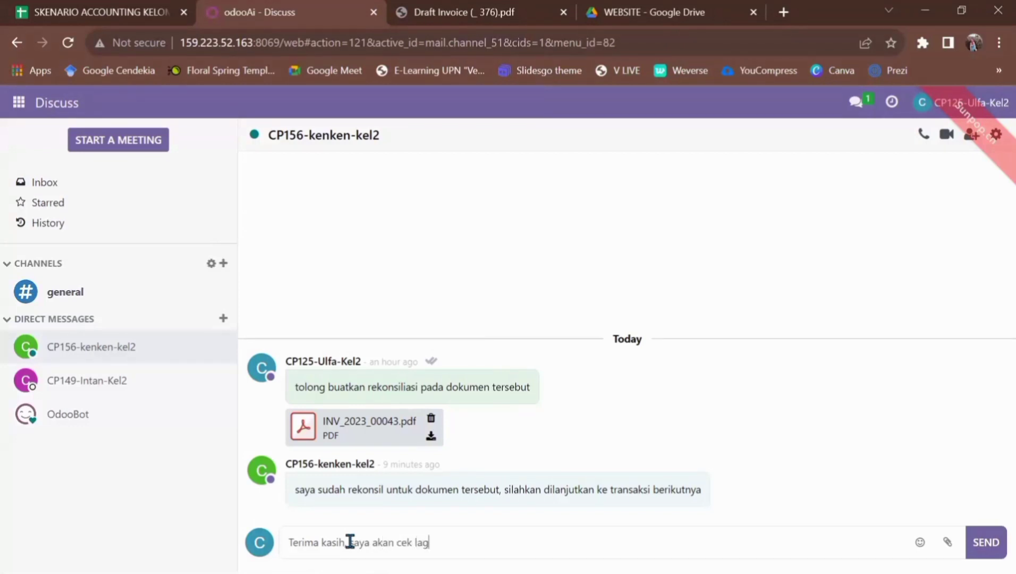
type("i untuk transaksi se")
key("BackSpace")
key("BackSpace")
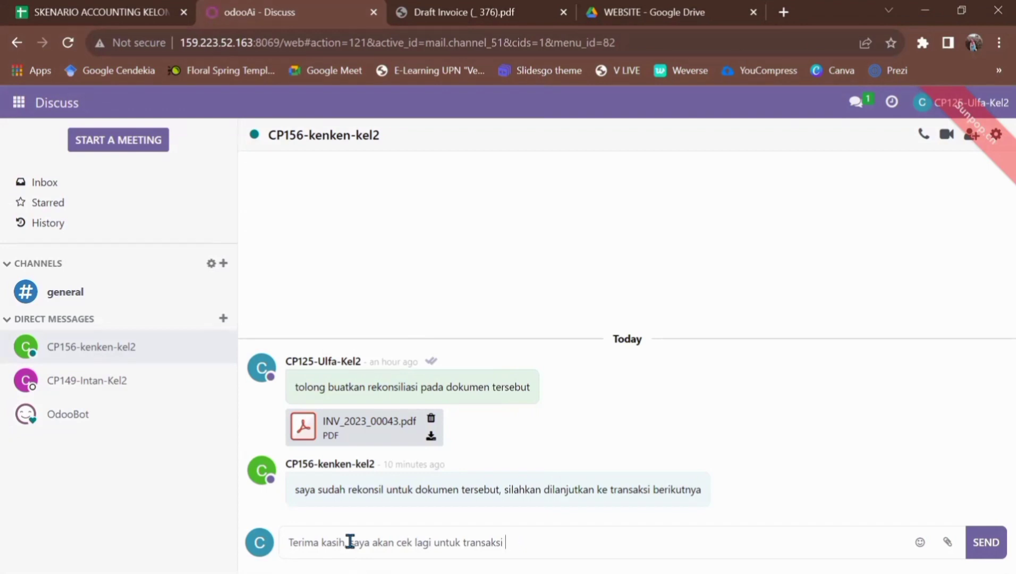
type("berikutnya")
key("Return")
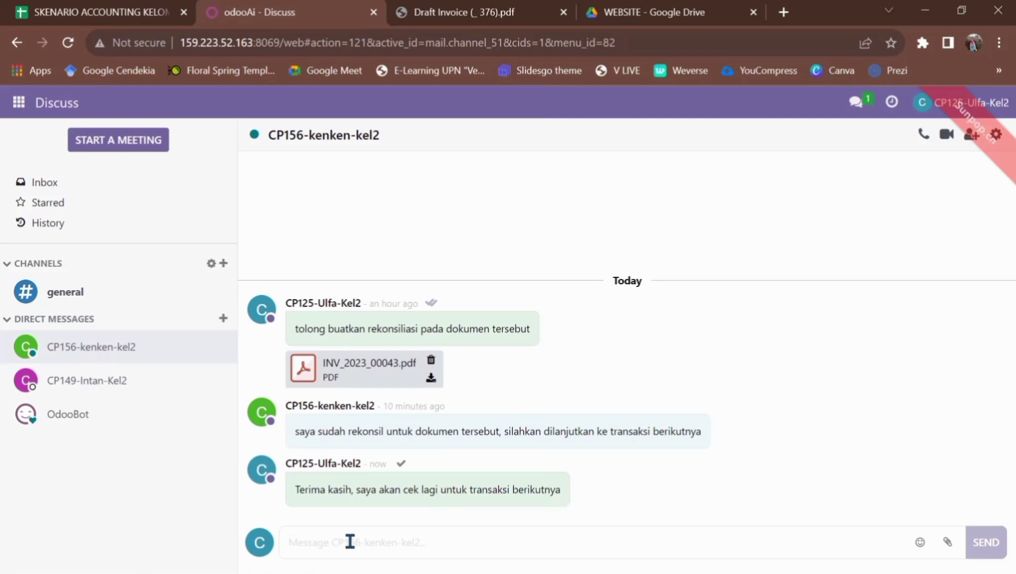
Go to Accounting's customer invoices and open Gemini Furniture's invoice INV/2023/00043
left_click(19, 103)
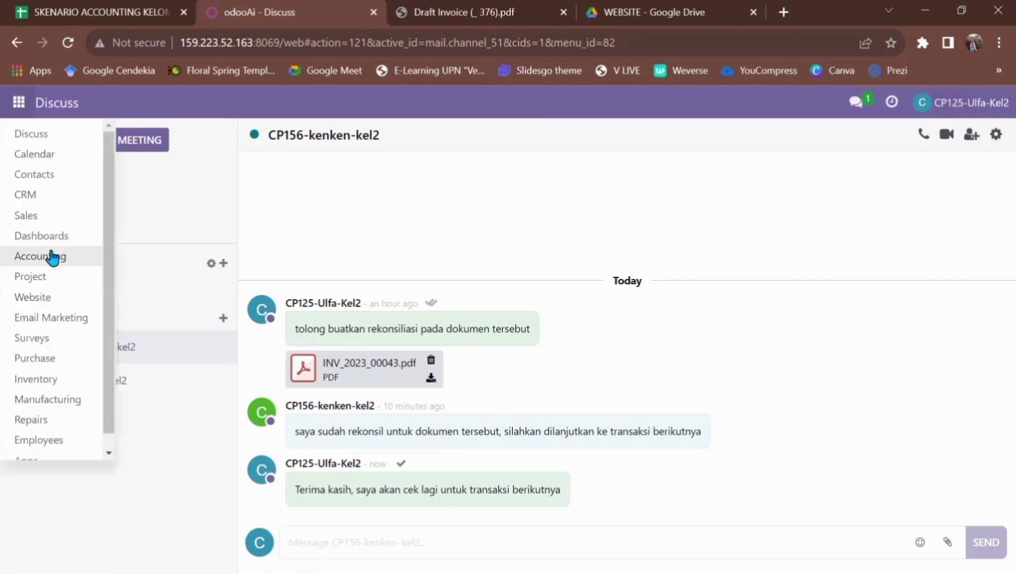
left_click(51, 254)
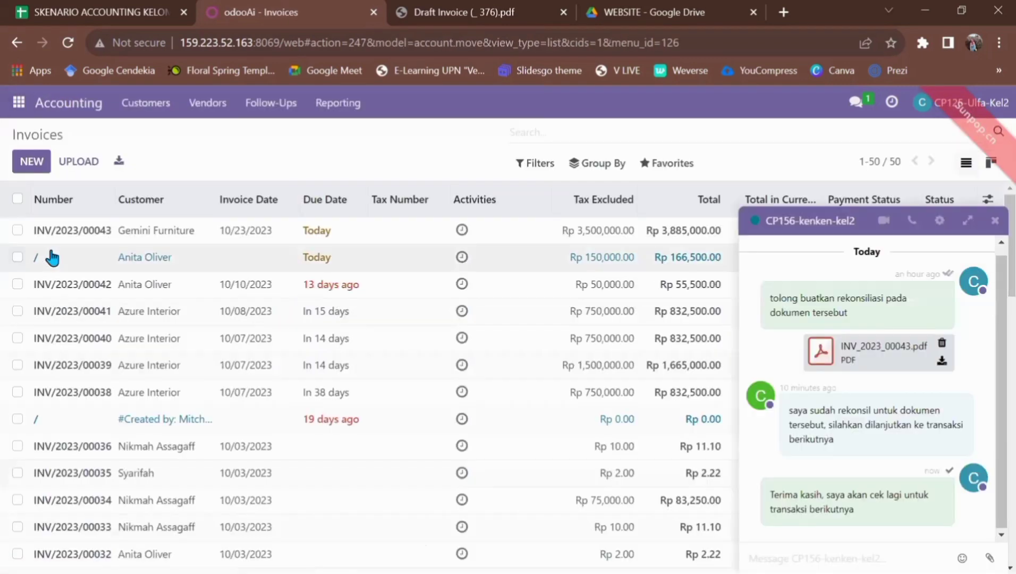
left_click(995, 222)
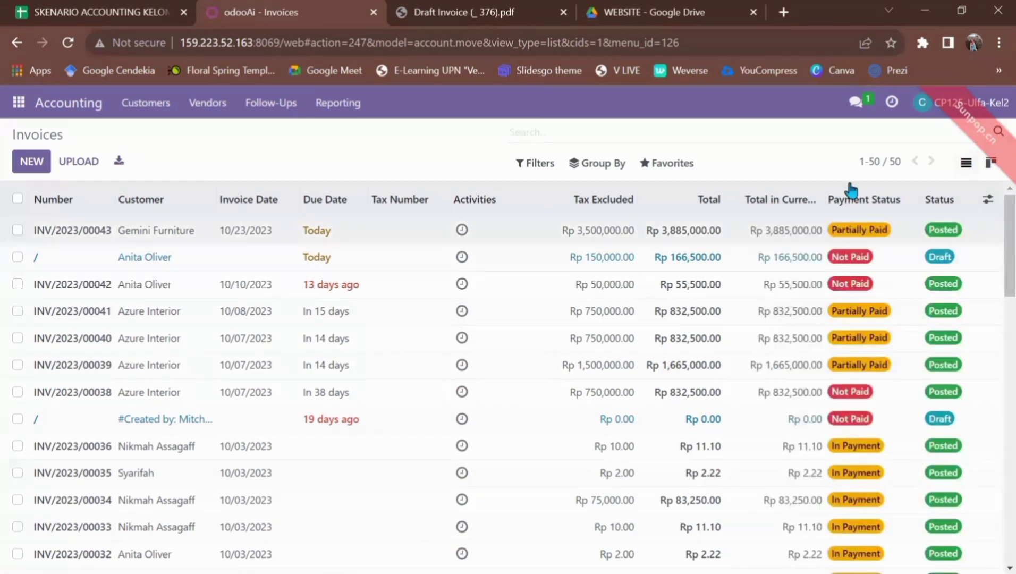
left_click(142, 113)
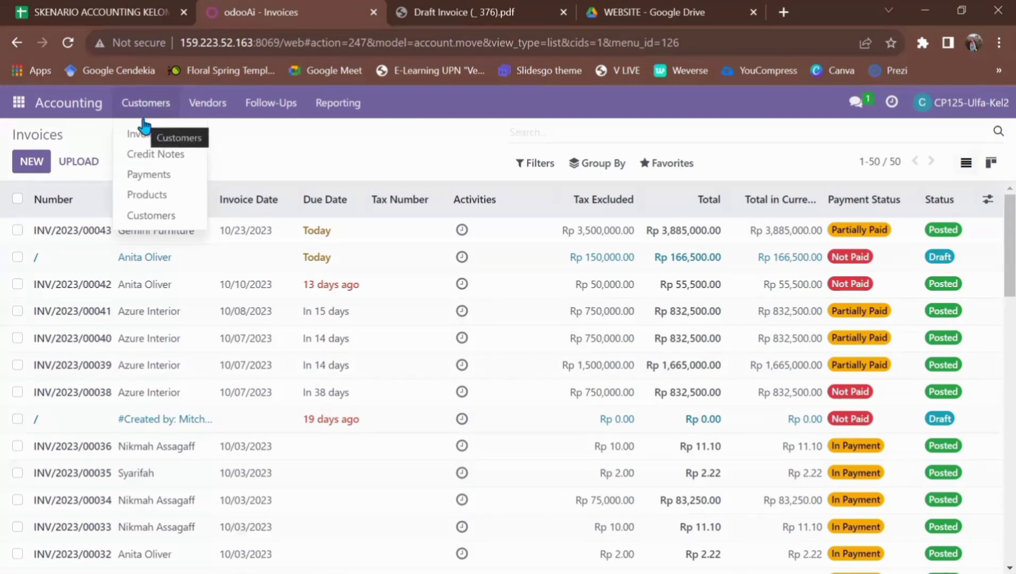
left_click(141, 133)
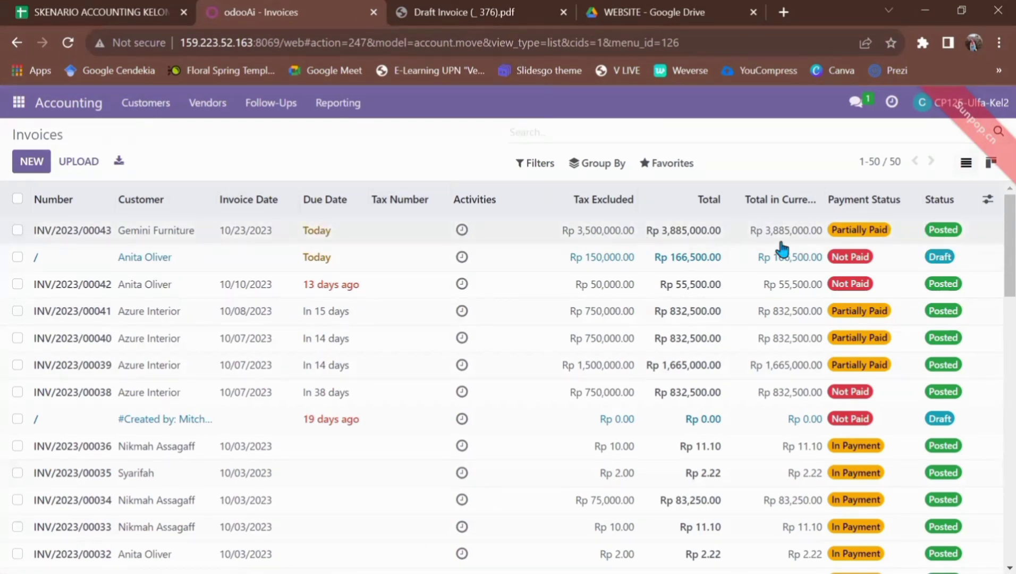
left_click(325, 241)
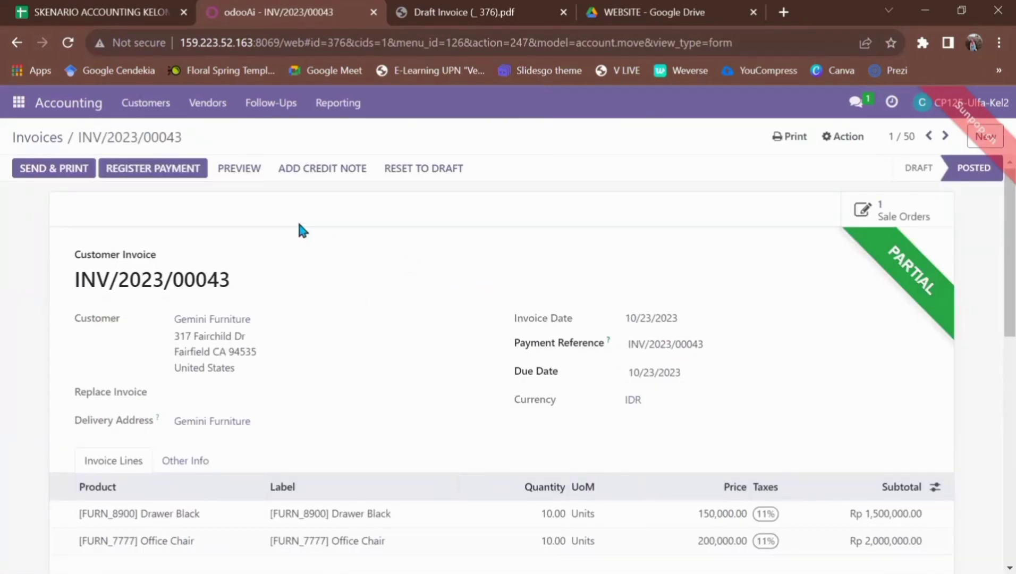
Register a Rp 1,942,500.00 Cash-journal payment on the invoice, then print it as PDF
left_click(153, 169)
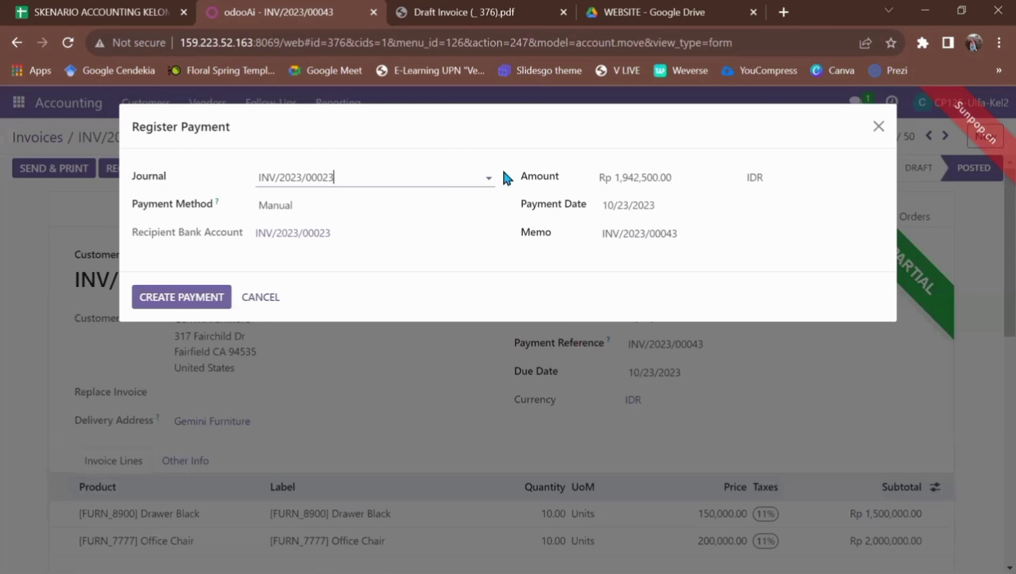
left_click(491, 177)
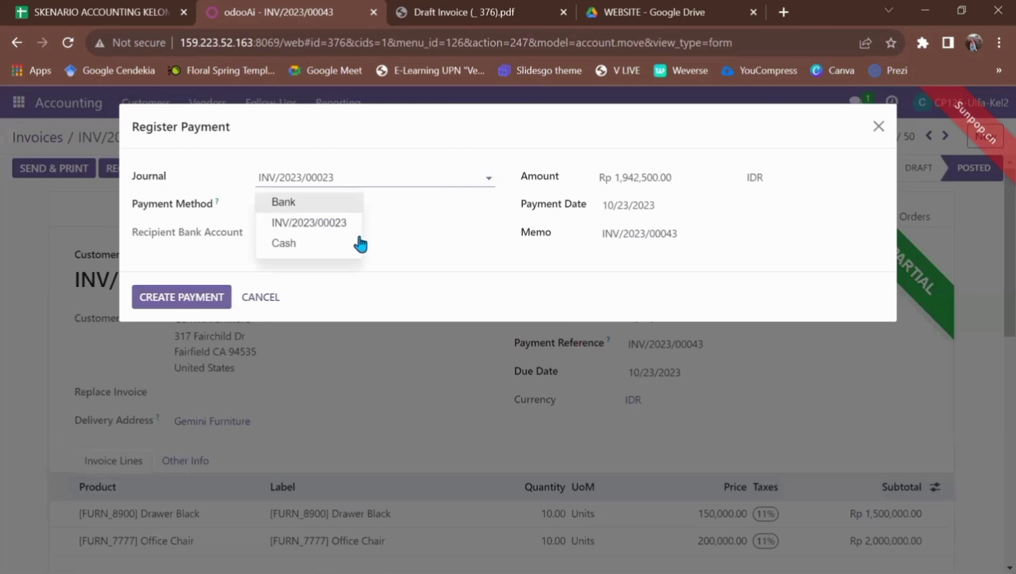
left_click(359, 244)
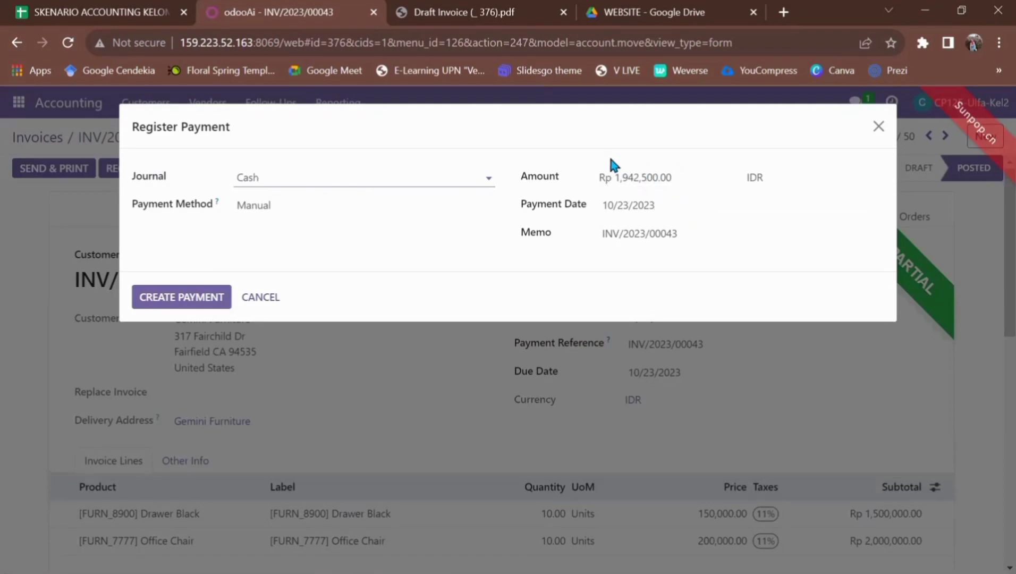
left_click(213, 298)
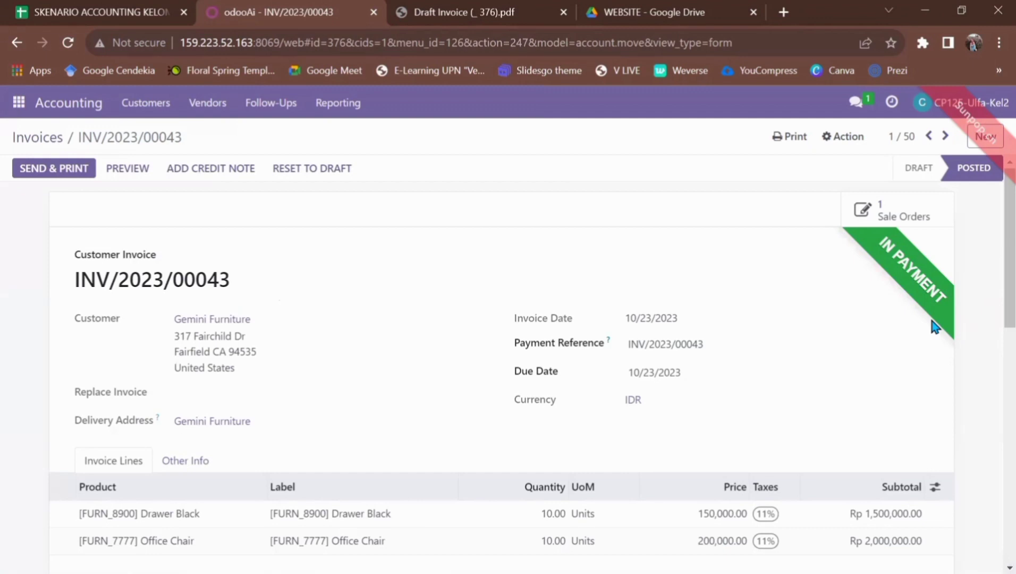
left_click(790, 151)
left_click(790, 161)
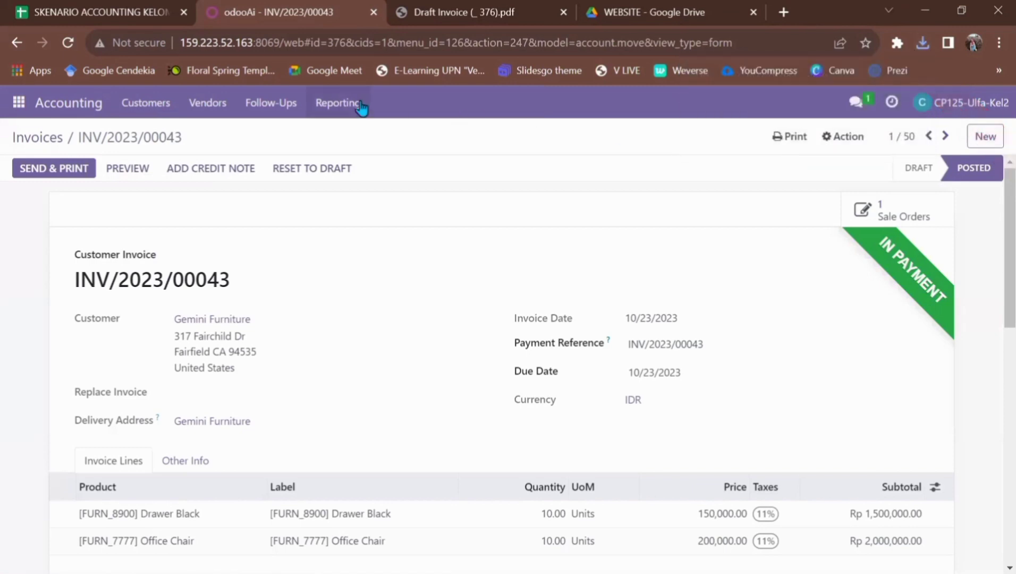
In Discuss, attach INV_2023_00043 (1).pdf from Downloads to a new message
left_click(20, 106)
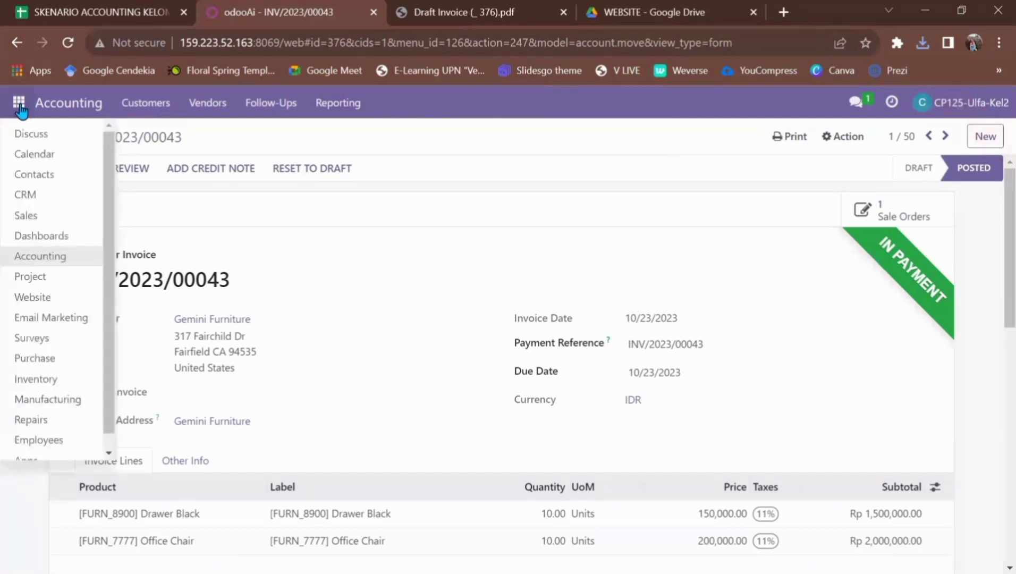
left_click(45, 142)
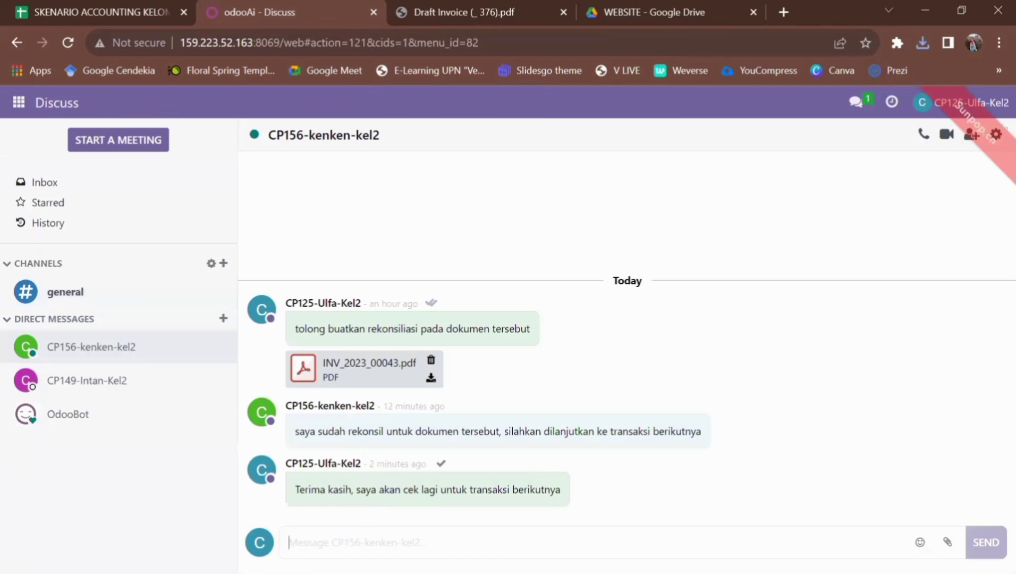
left_click(947, 542)
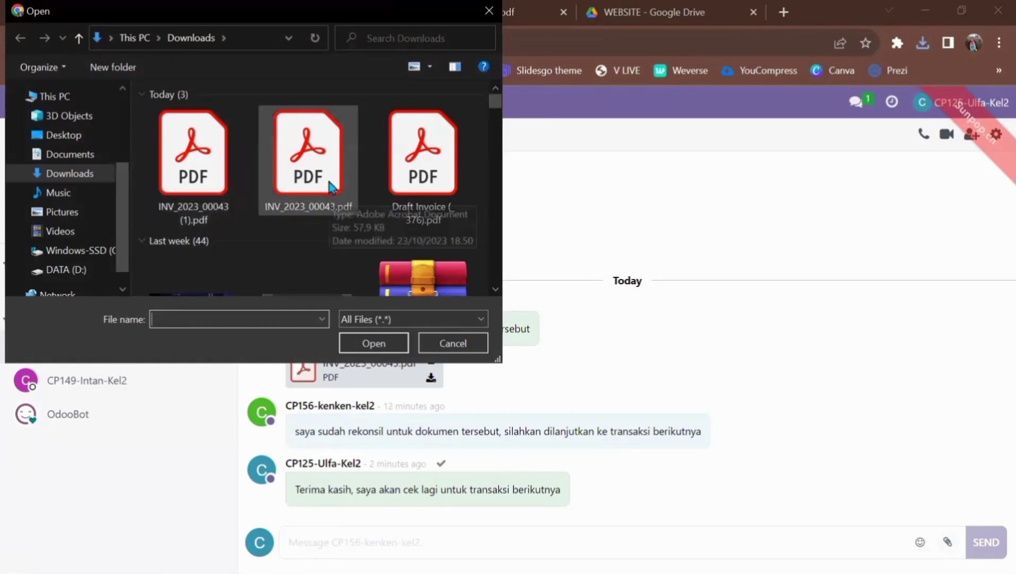
left_click(202, 197)
left_click(360, 349)
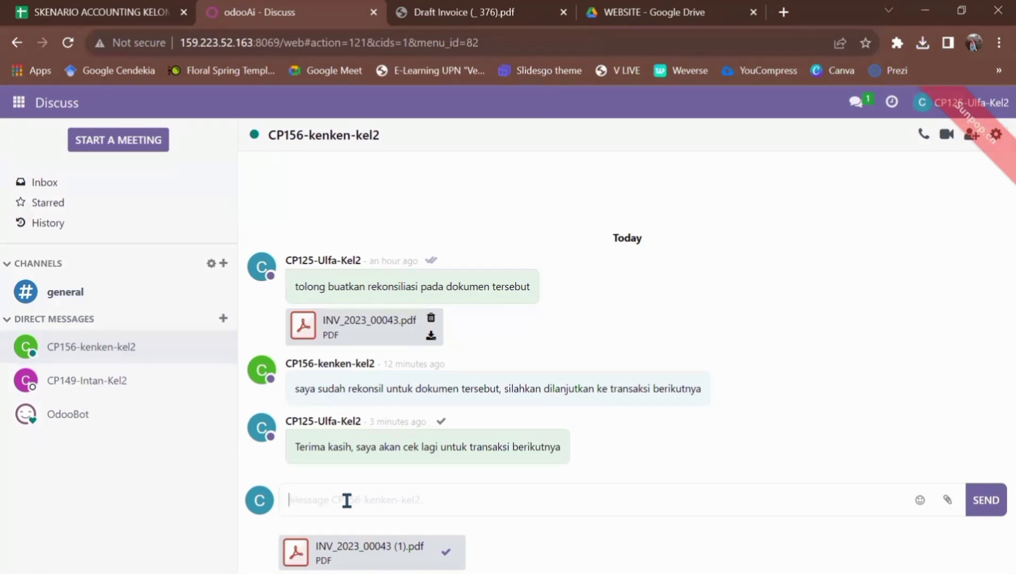
Send the attached PDF with the message 'tolong berikan rekonsil pada dokumen'
type("tolong berikan rekonsil")
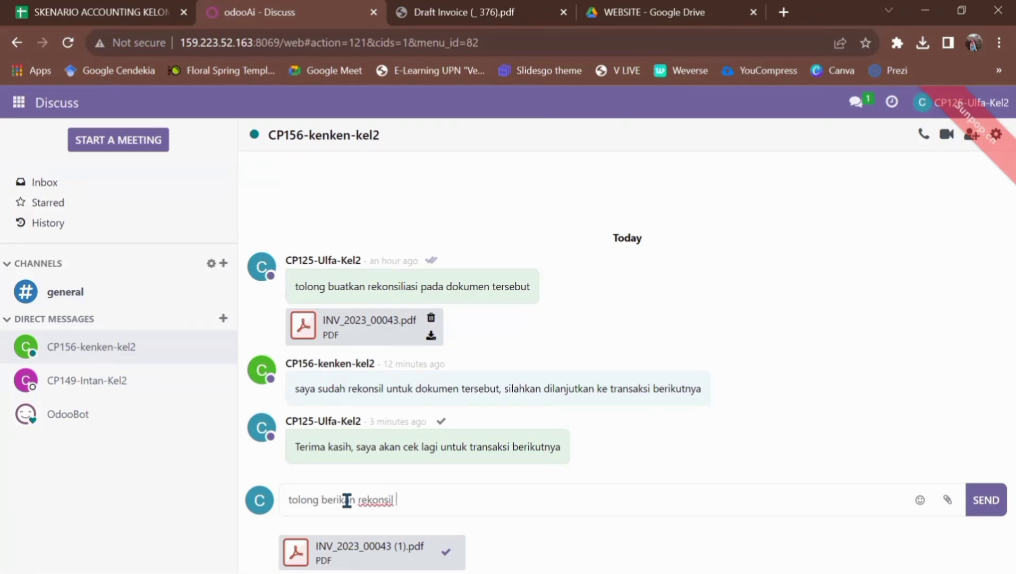
type(" pada dokumen")
key("Return")
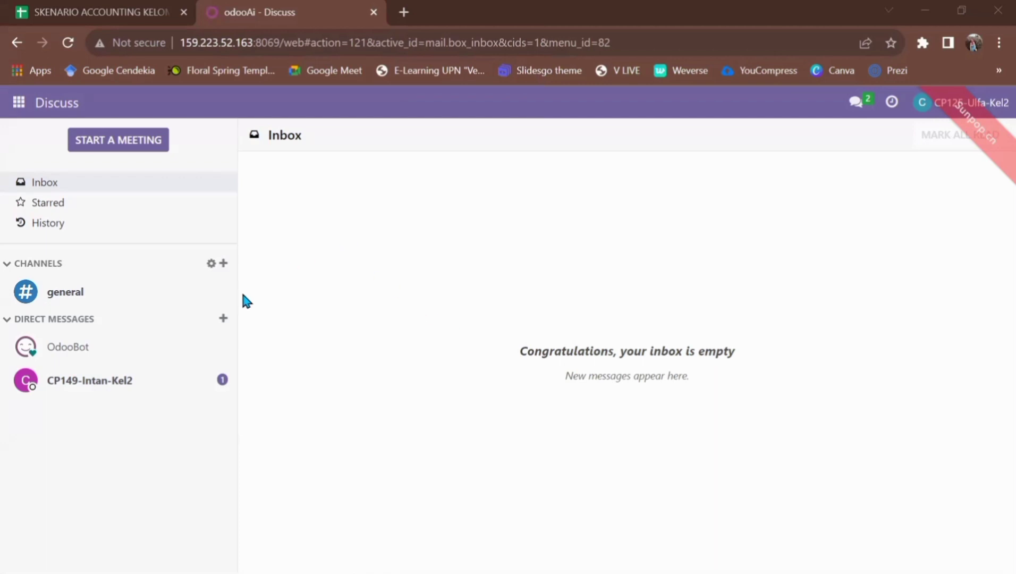
Download the draft invoice PDF from the colleague's message and reply 'baik, saya cek dahulu'
left_click(164, 381)
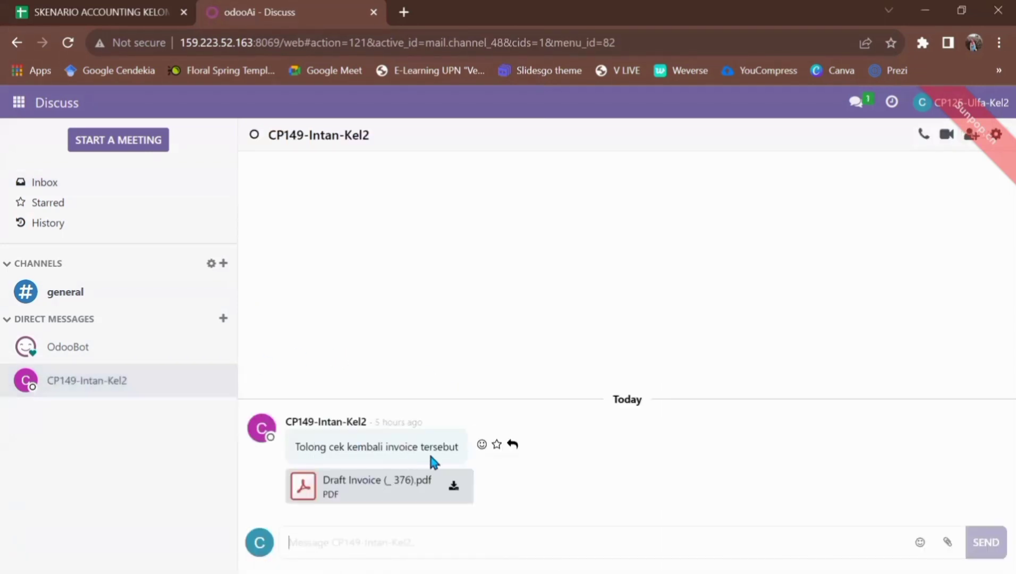
left_click(454, 490)
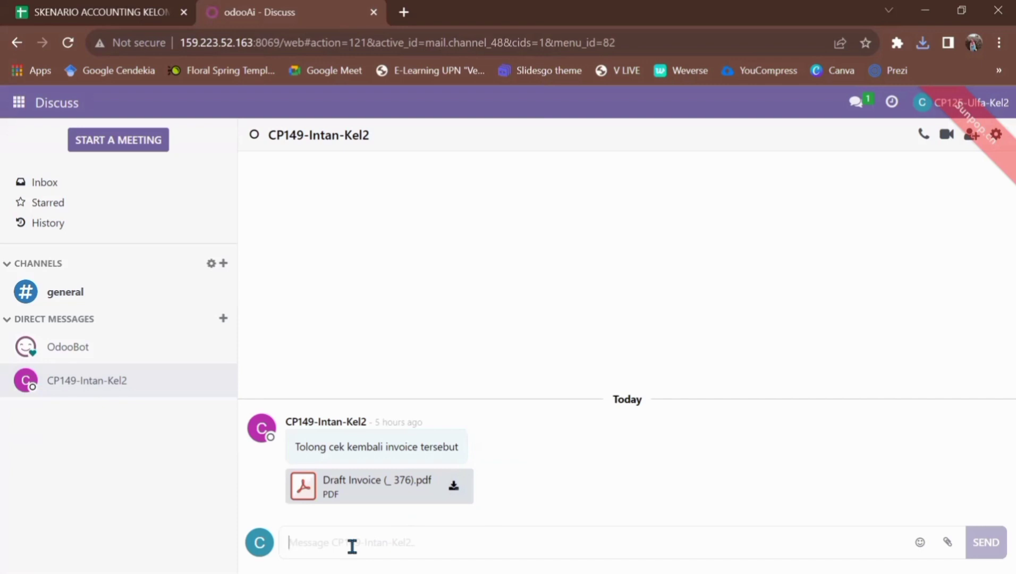
type("baik")
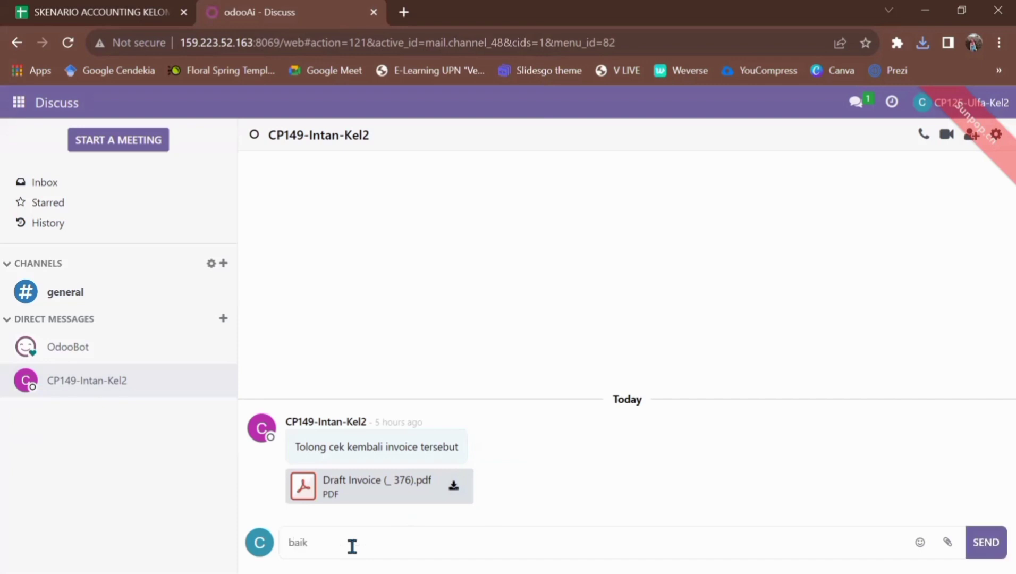
type(", saya cek dahulu")
key("Return")
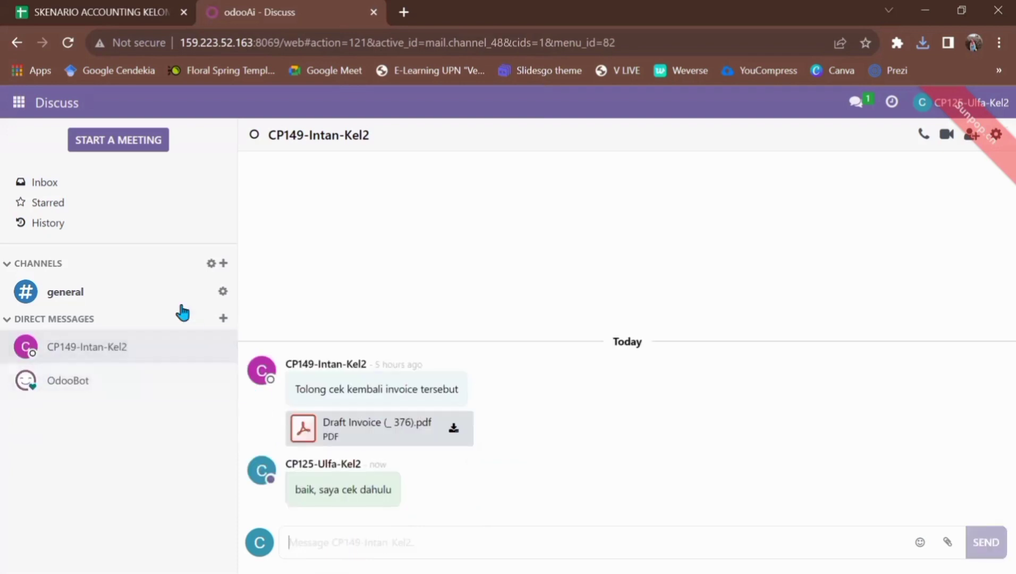
Open the downloaded Draft Invoice PDF from Chrome's downloads, review it, then return to Discuss
left_click(918, 44)
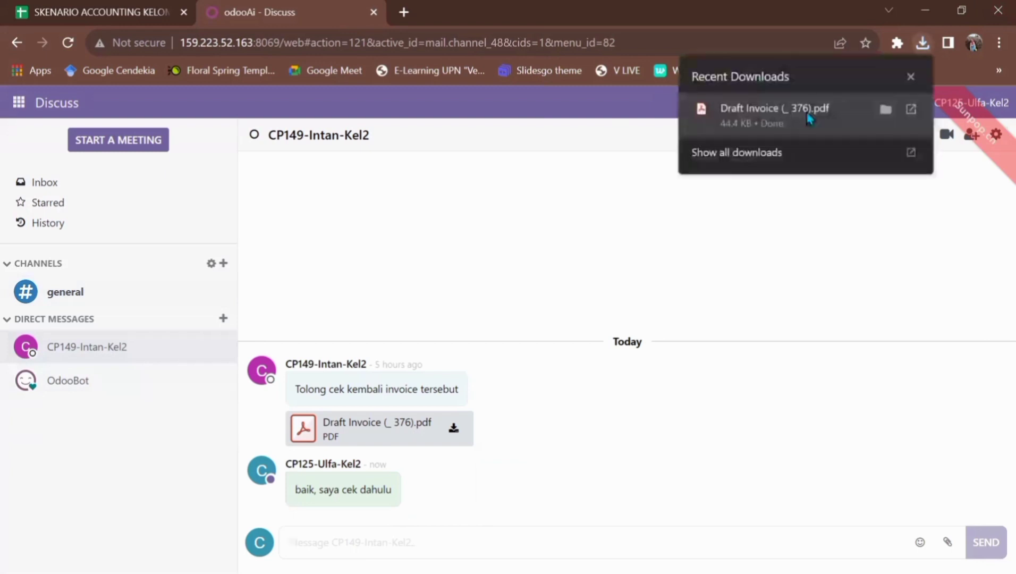
left_click(807, 111)
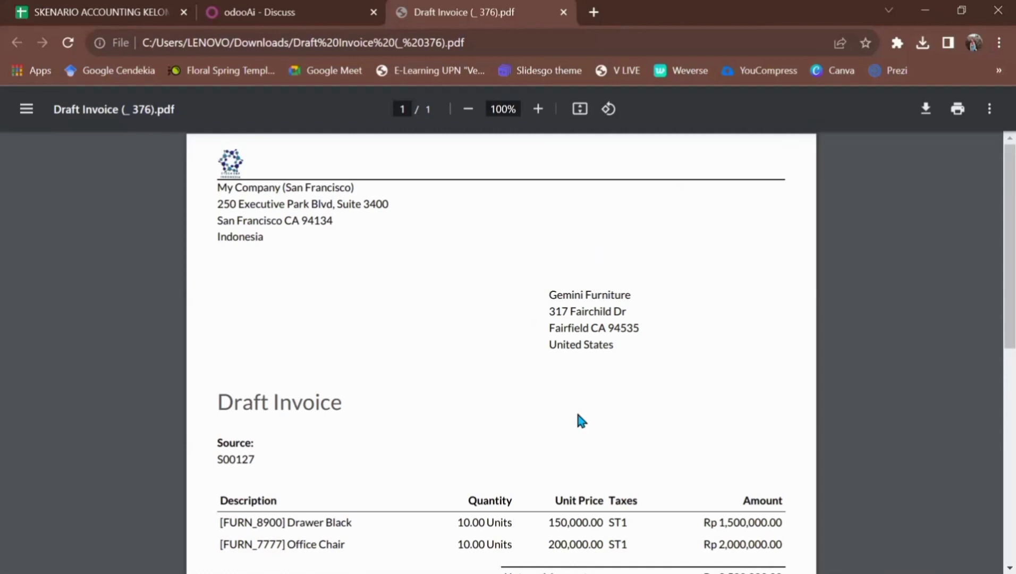
scroll(581, 421, "down", 5)
scroll(581, 421, "up", 2)
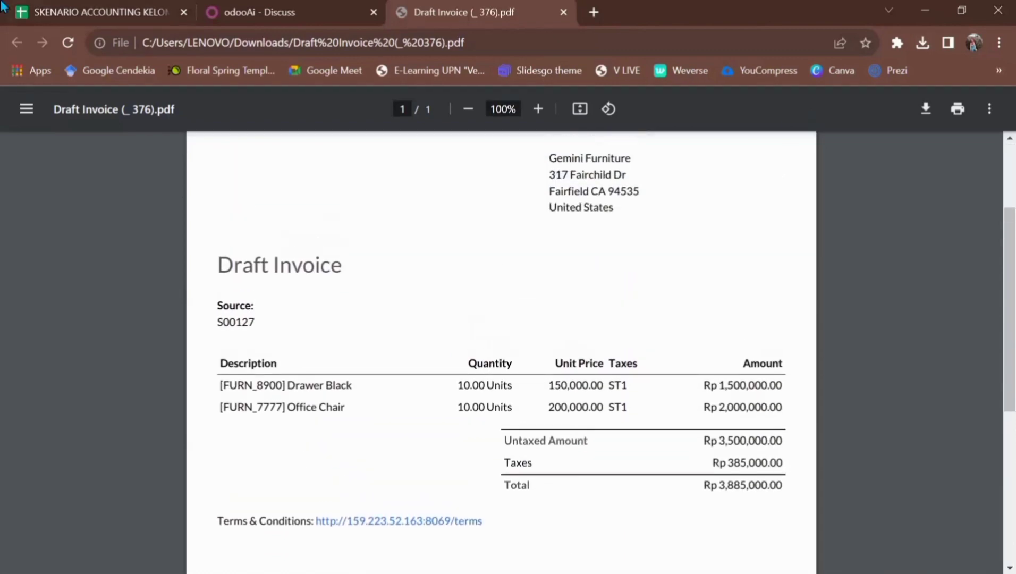
left_click(239, 11)
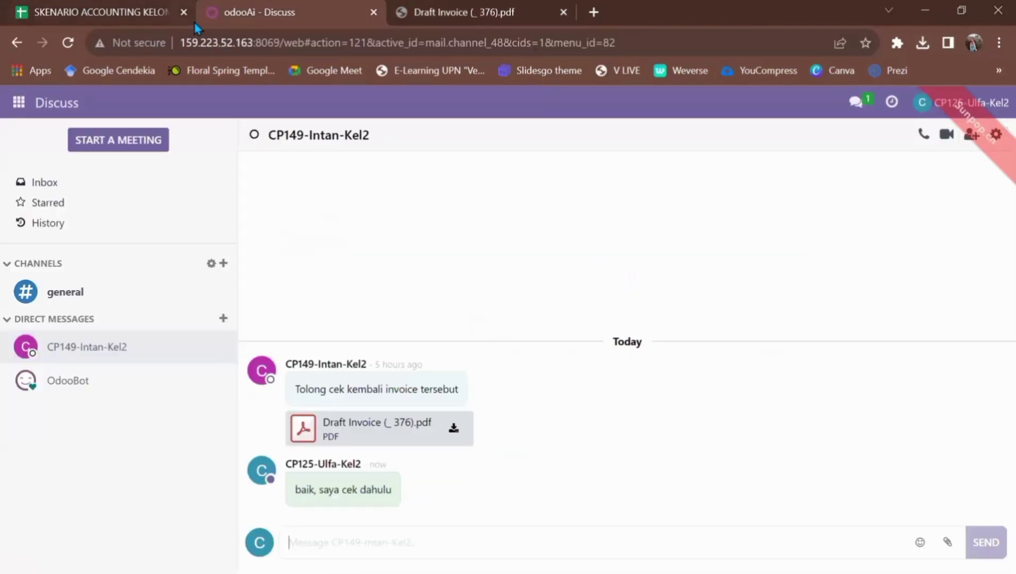
Switch to Accounting and show the Customers > Invoices list
left_click(19, 102)
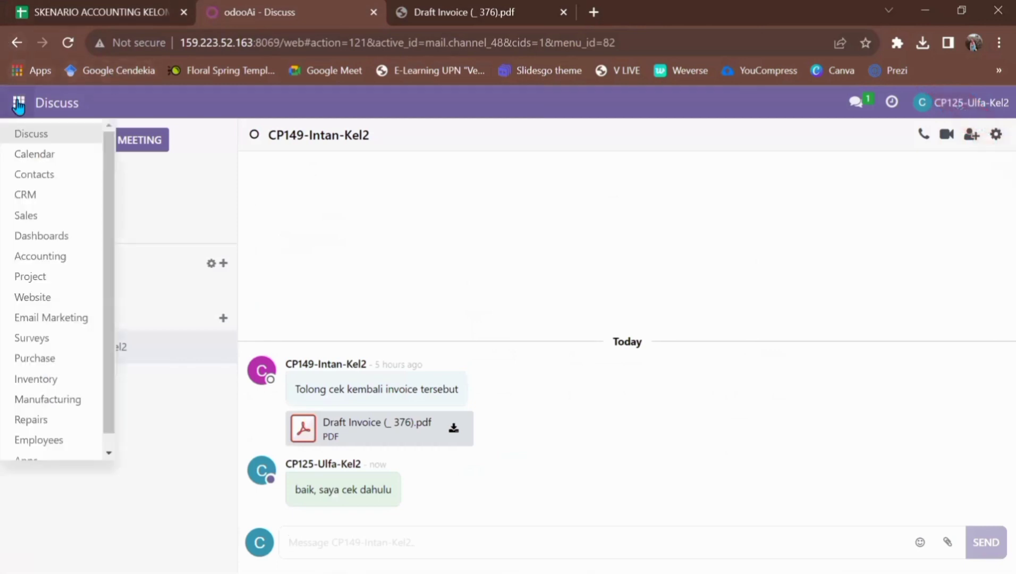
left_click(50, 260)
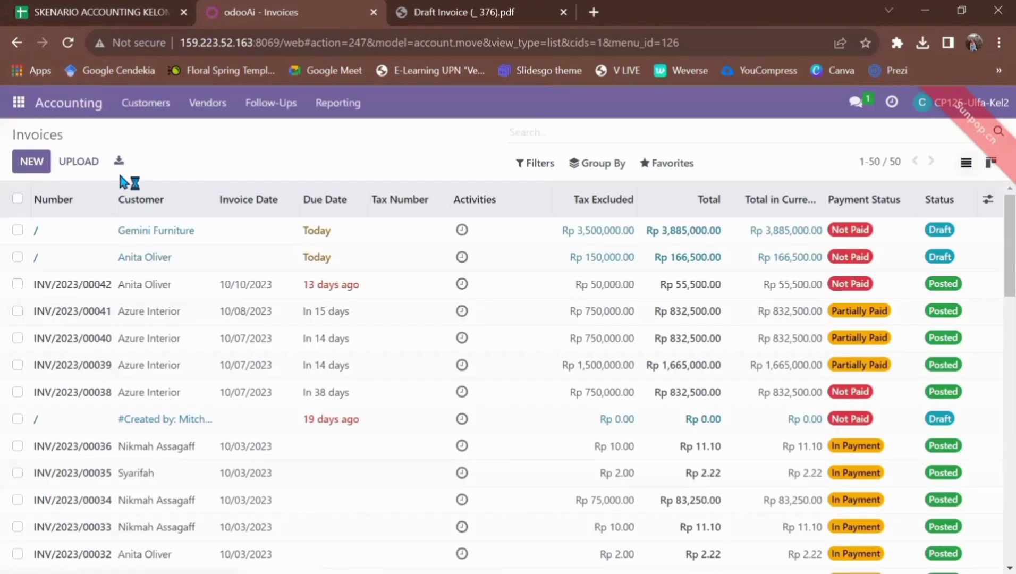
left_click(152, 104)
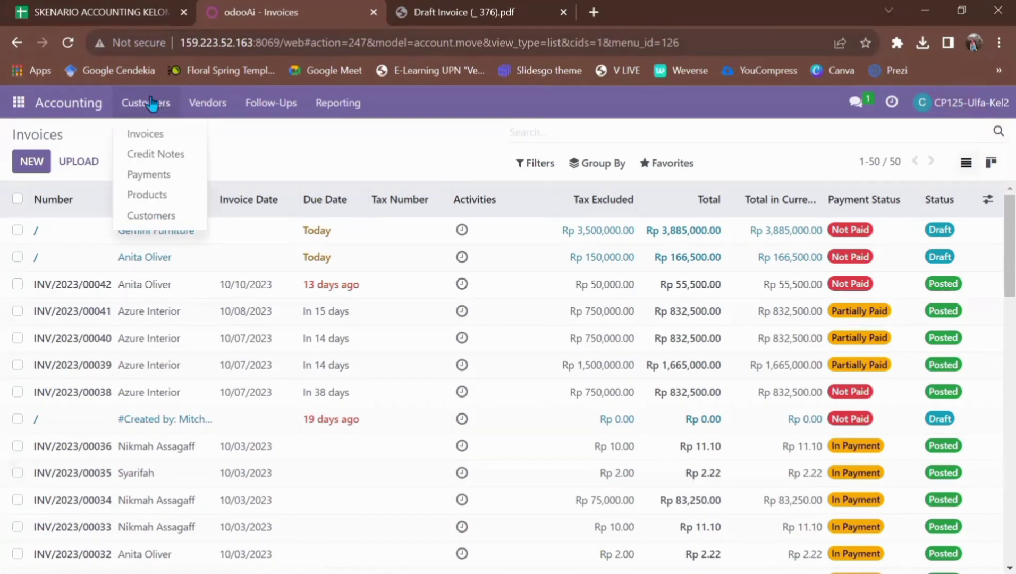
left_click(156, 135)
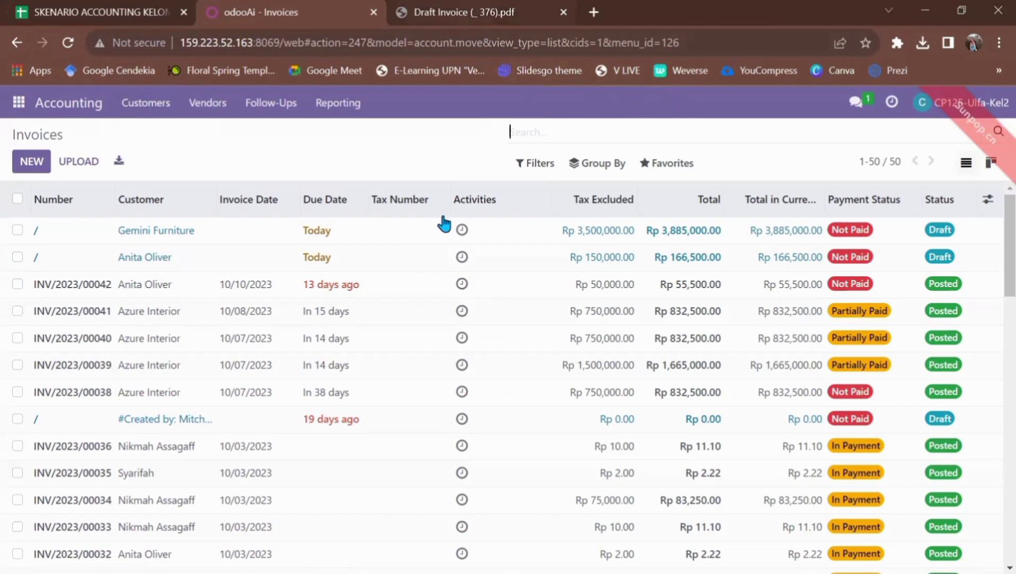
left_click(878, 20)
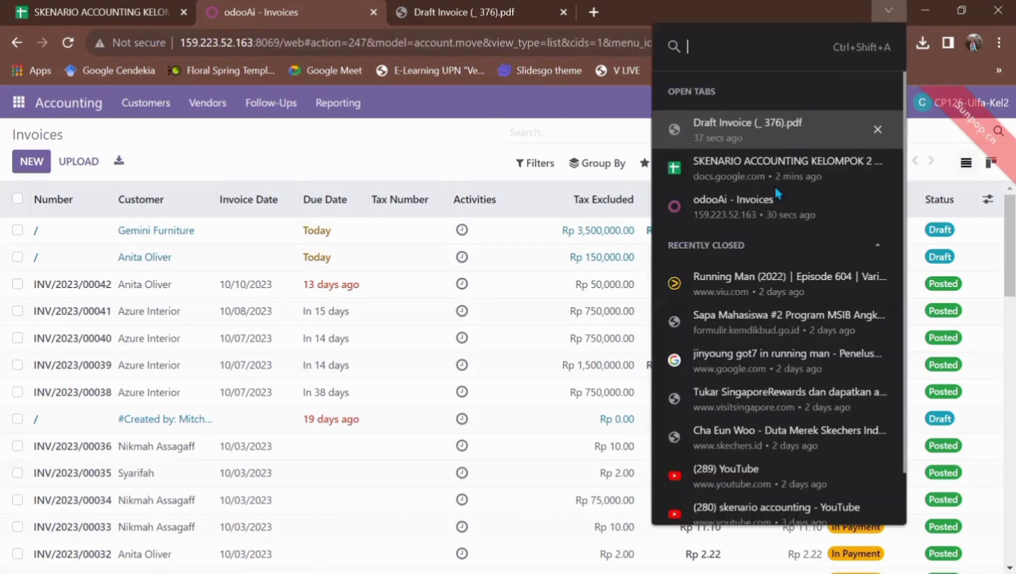
Search Odoo invoices for the PDF's source S00127 and open Gemini Furniture's draft invoice
left_click(755, 127)
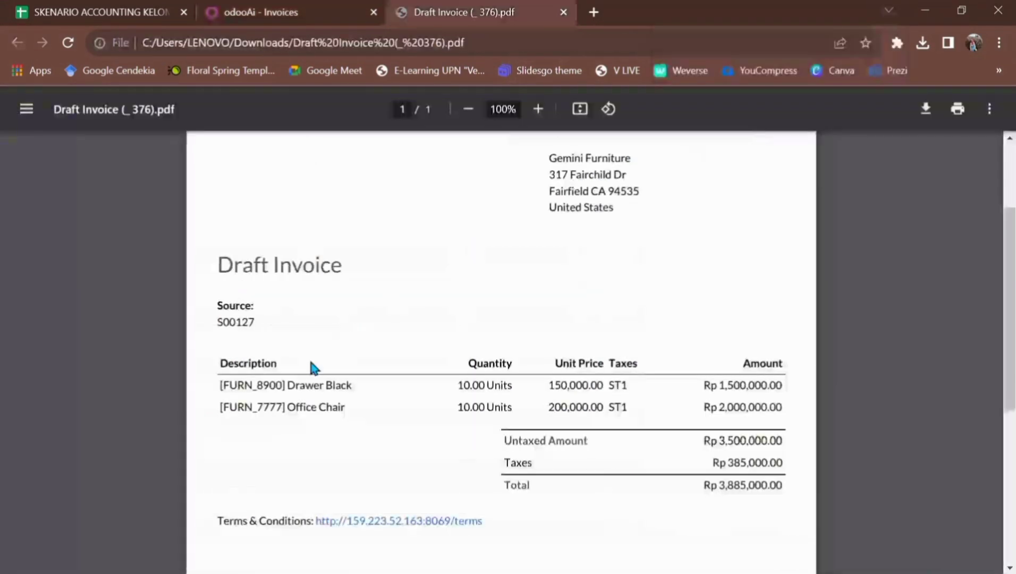
left_click_drag(209, 322, 257, 323)
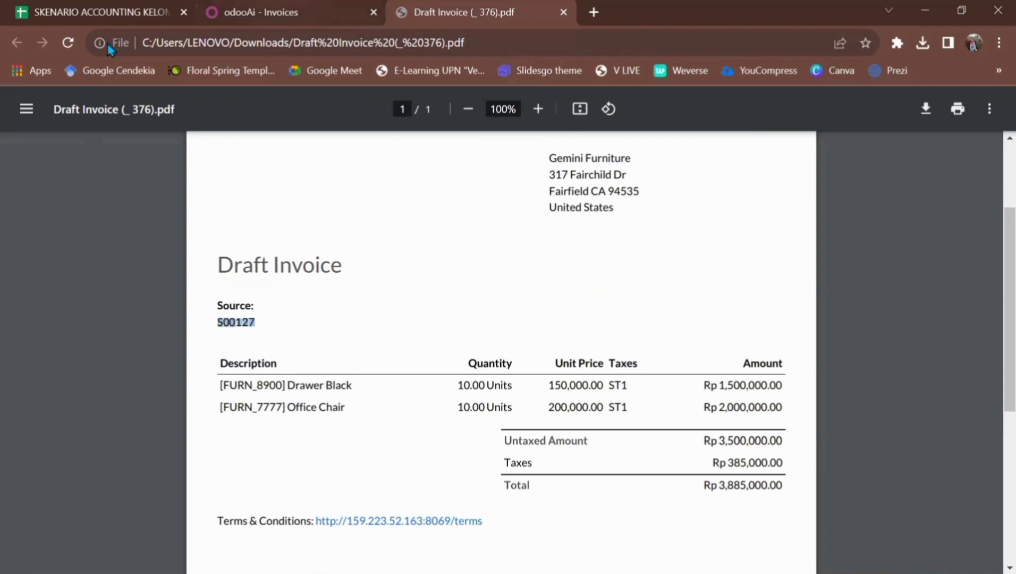
key("ctrl+shift+Tab")
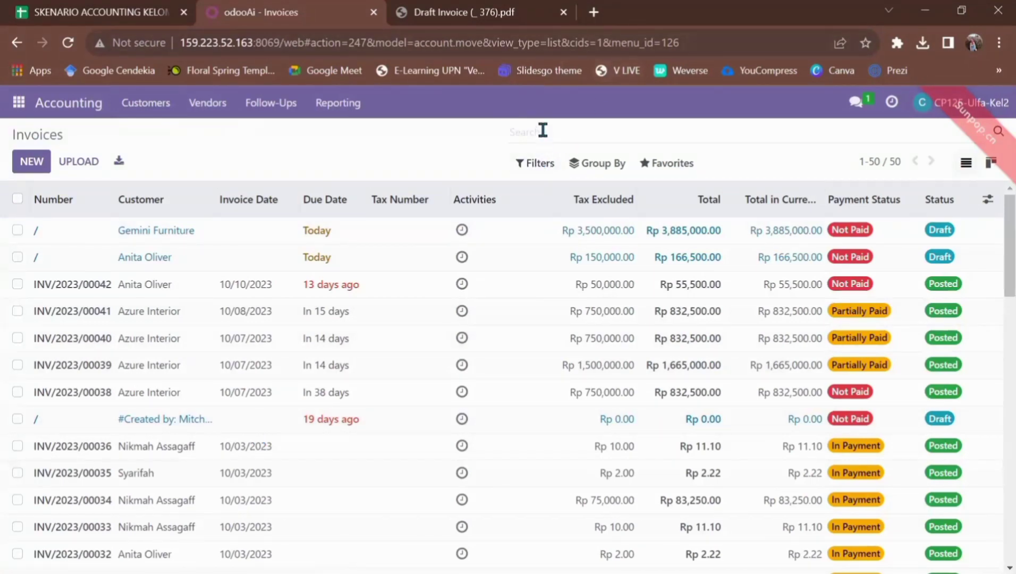
type("S00")
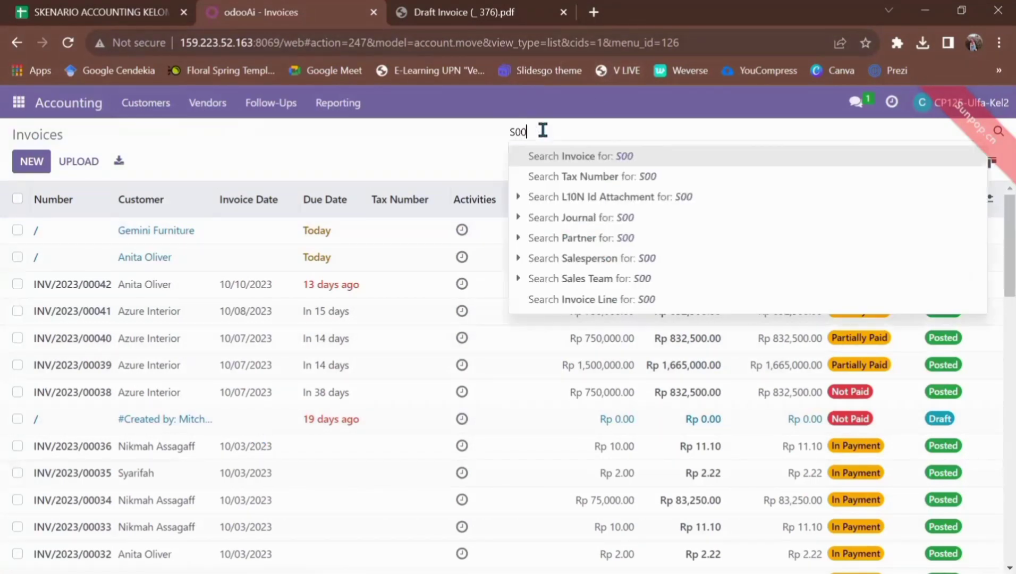
type("127")
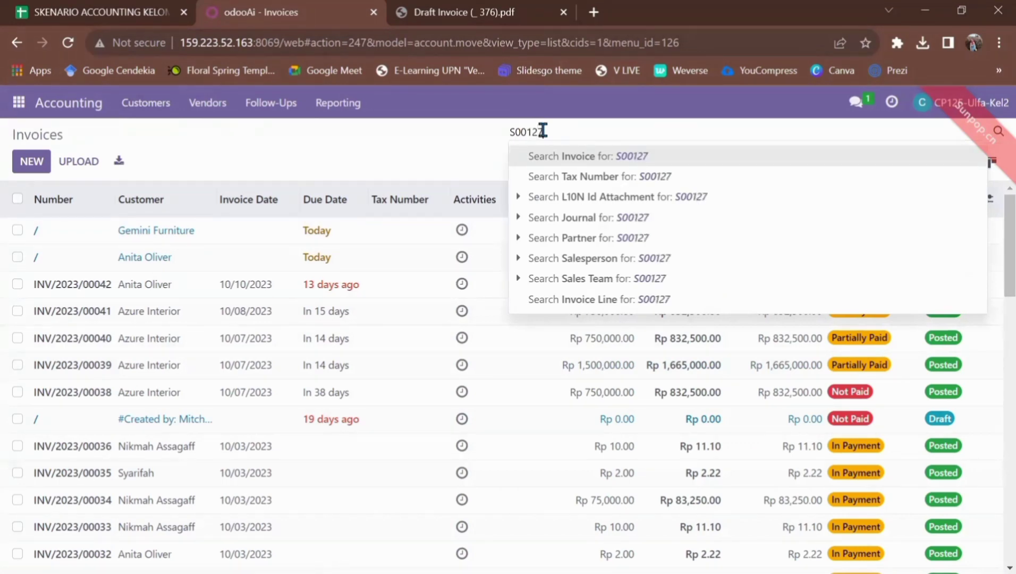
key("Return")
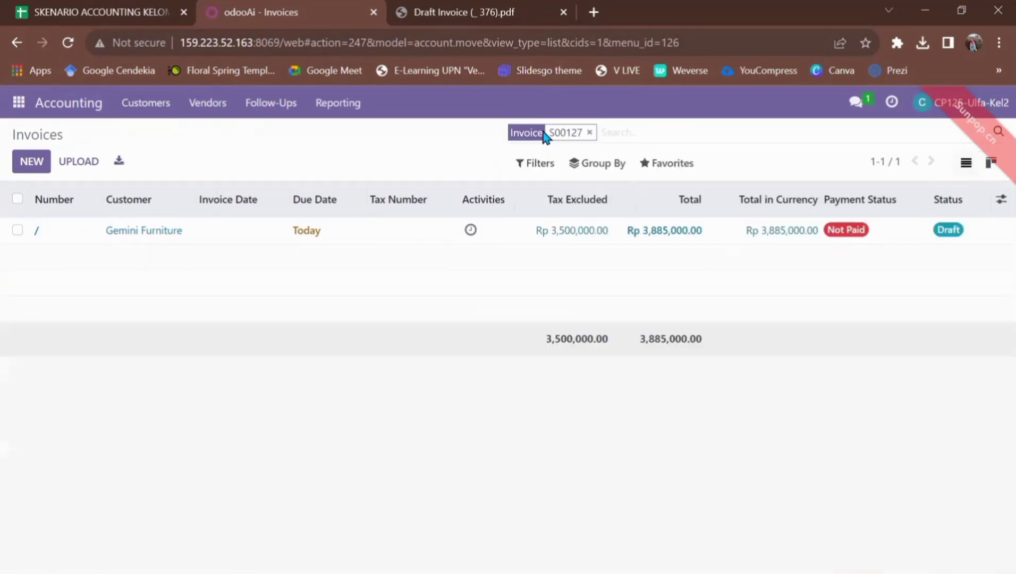
left_click(156, 234)
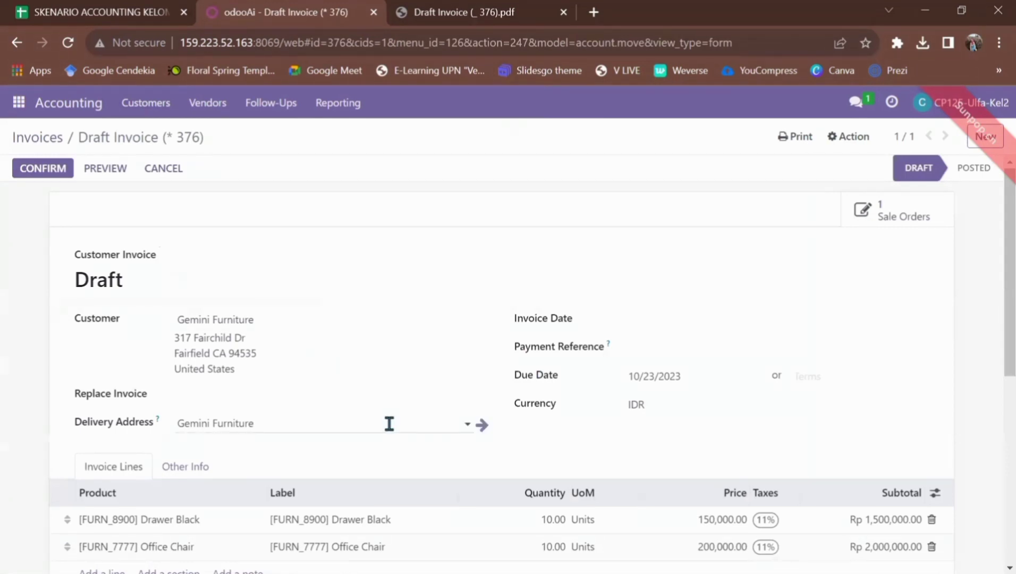
Compare the draft invoice's Rp 3,885,000.00 total against the PDF copy
scroll(389, 424, "down", 3)
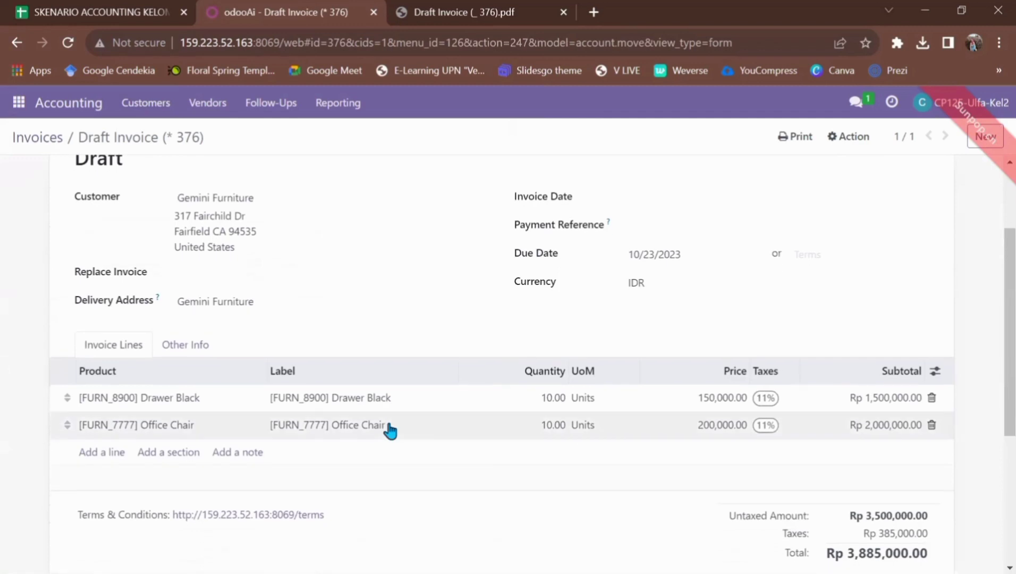
scroll(390, 430, "down", 1)
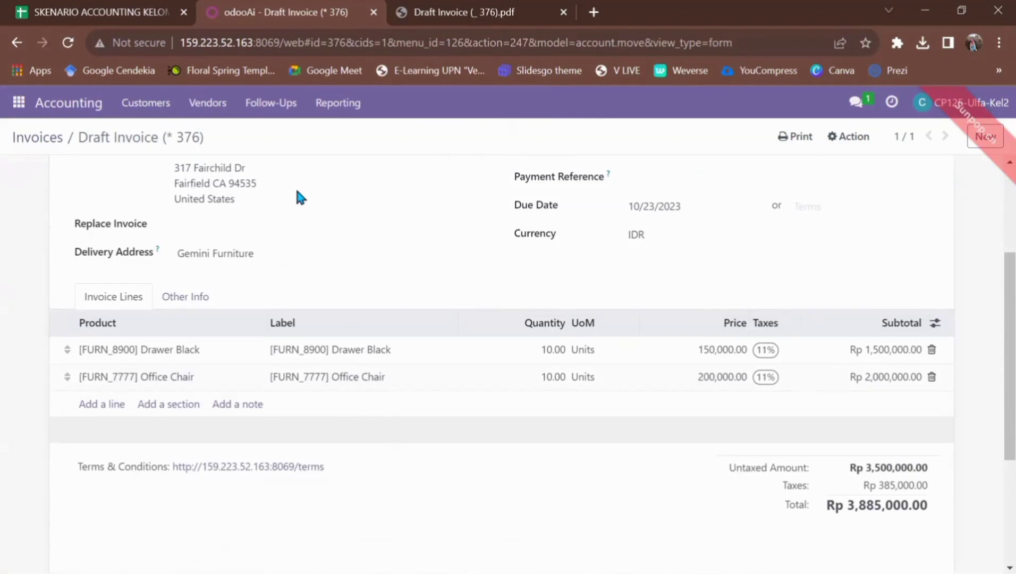
left_click(454, 23)
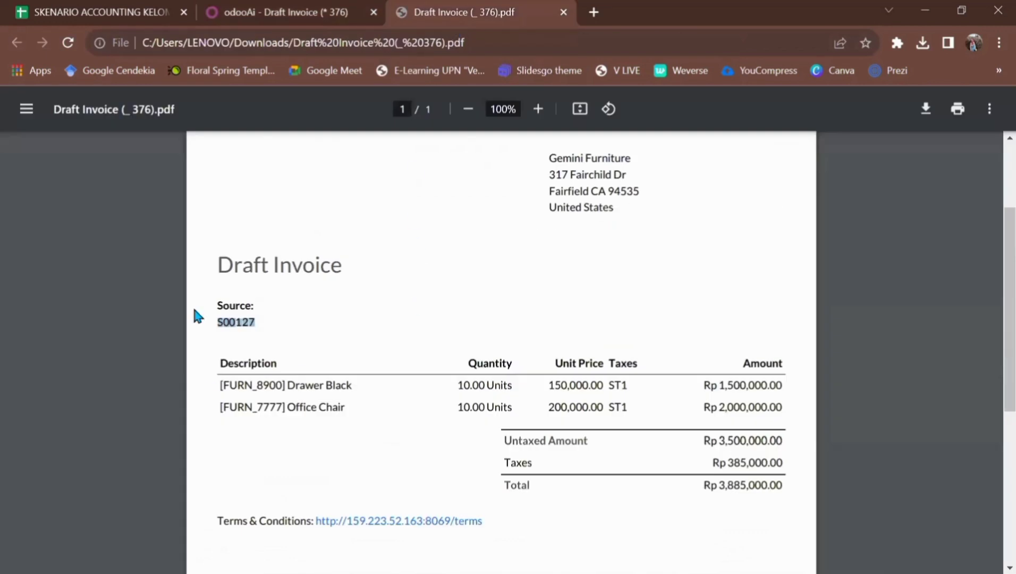
left_click(226, 317)
left_click(333, 21)
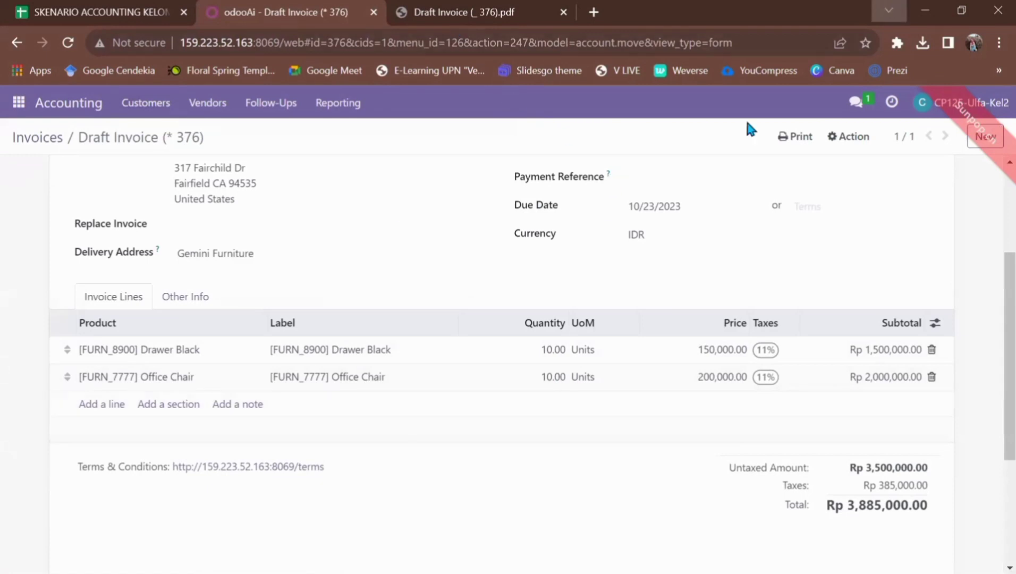
key("ctrl+Tab")
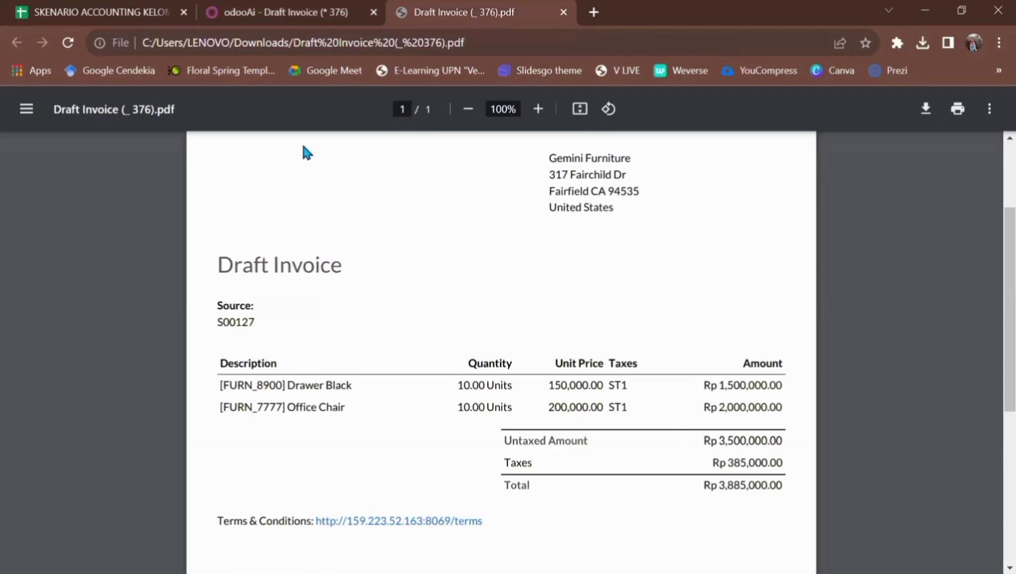
left_click(319, 24)
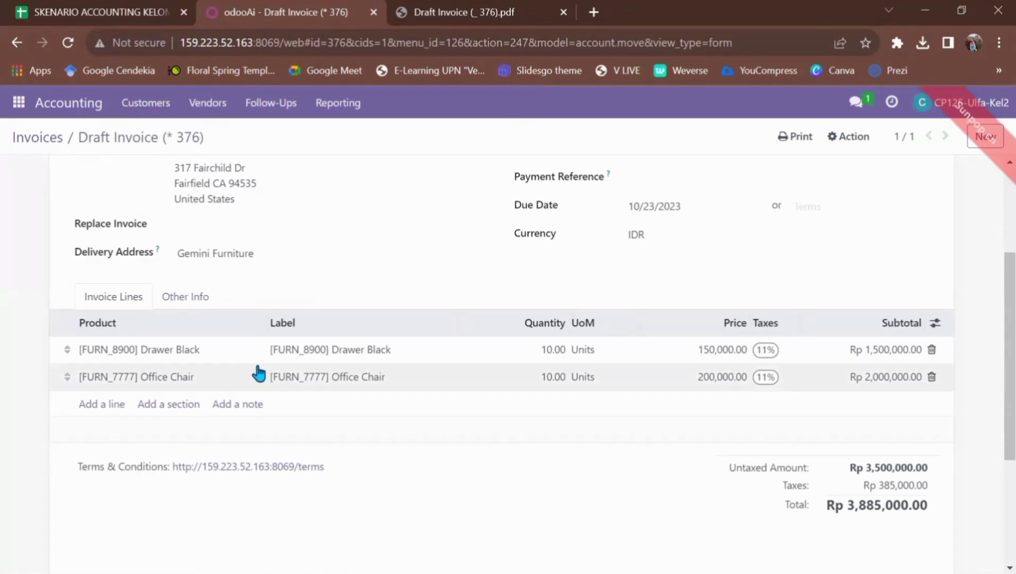
scroll(393, 399, "down", 1)
scroll(393, 399, "down", 1)
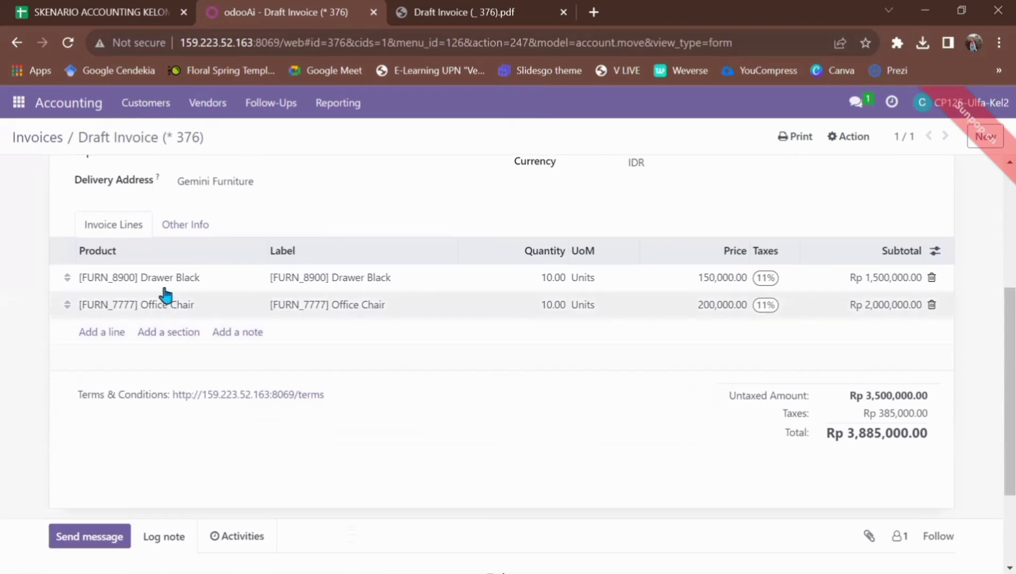
scroll(164, 290, "up", 5)
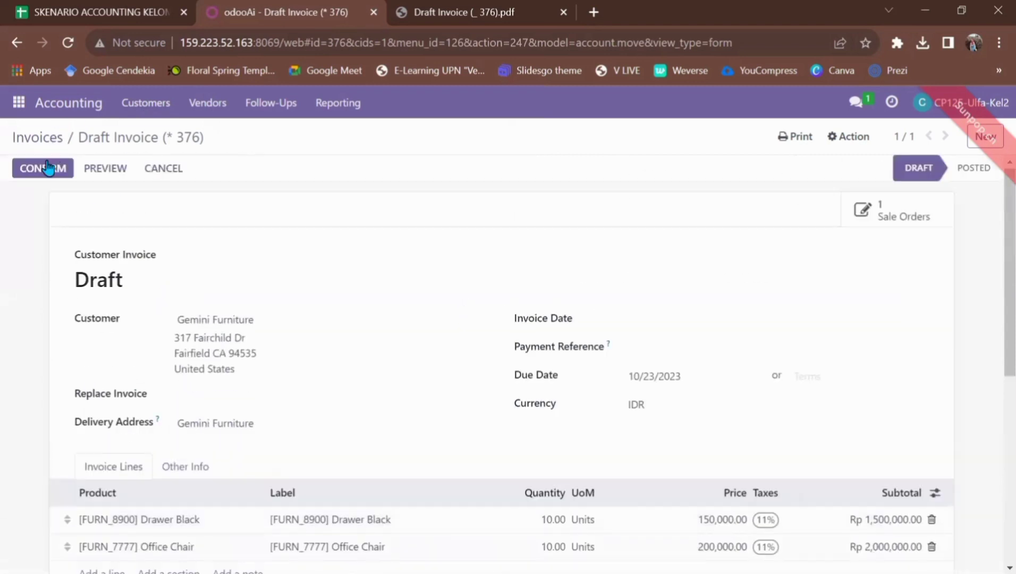
left_click(48, 167)
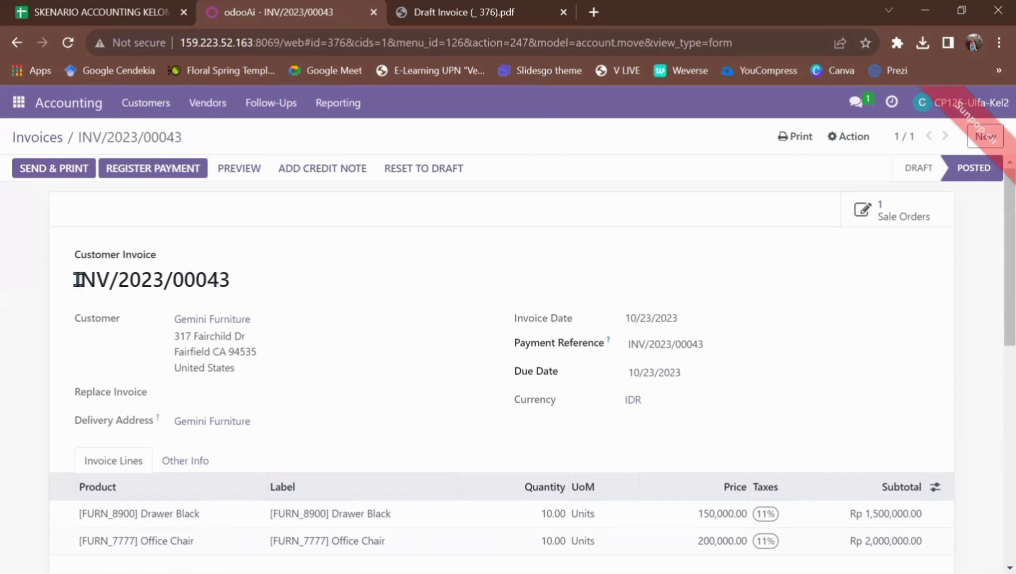
left_click_drag(78, 280, 139, 281)
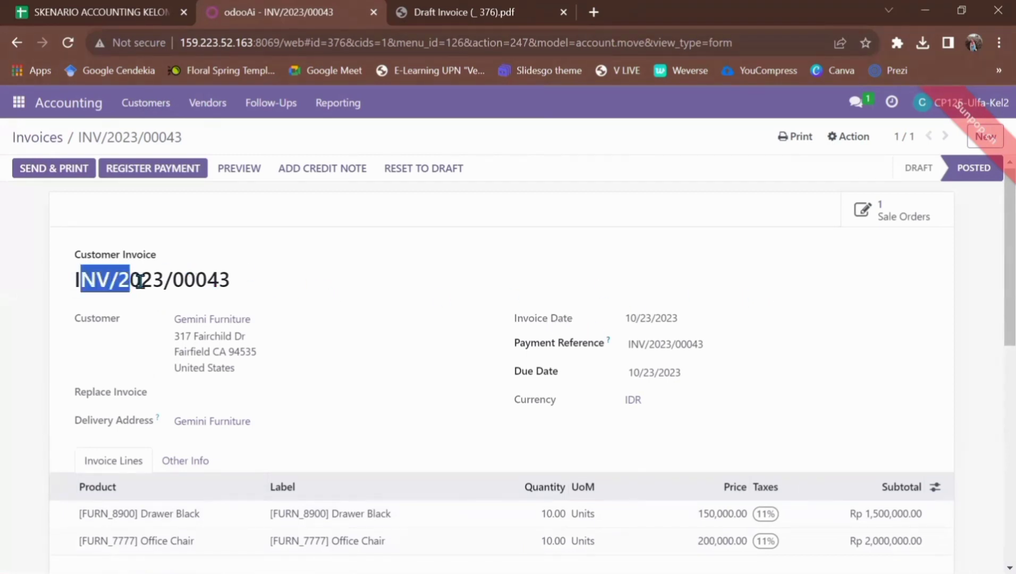
left_click(231, 285)
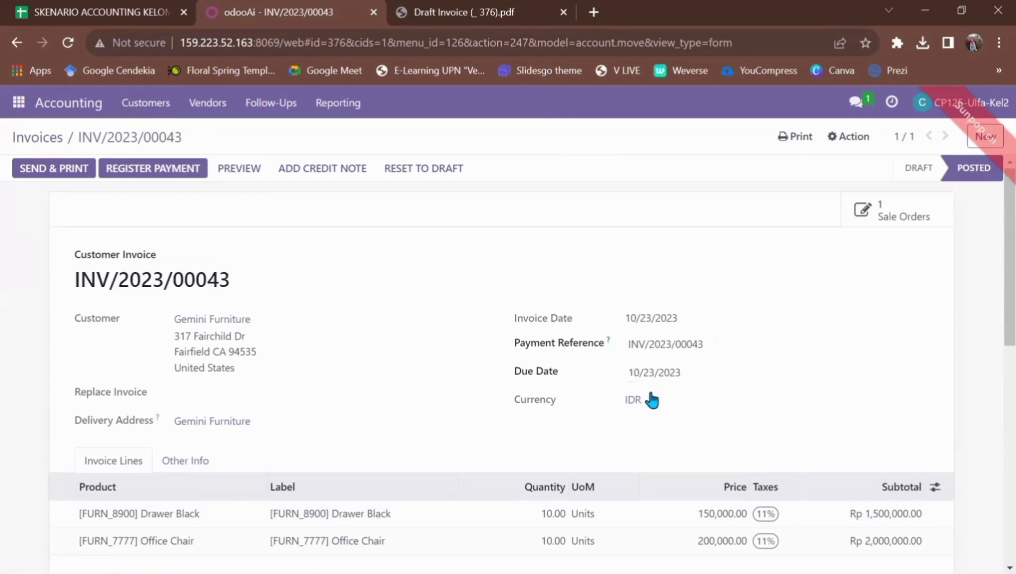
scroll(496, 388, "down", 1)
scroll(496, 392, "down", 2)
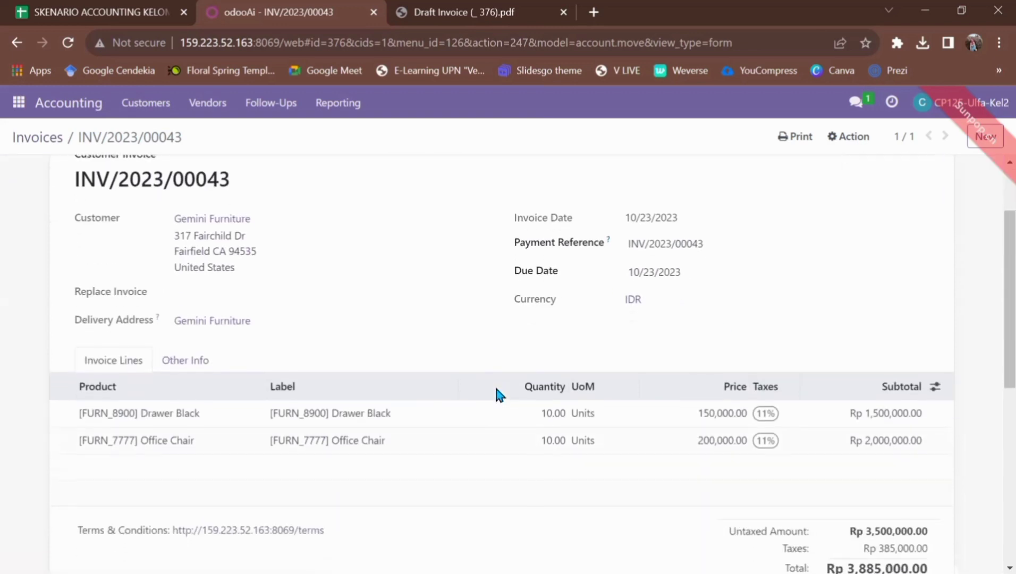
scroll(495, 392, "up", 2)
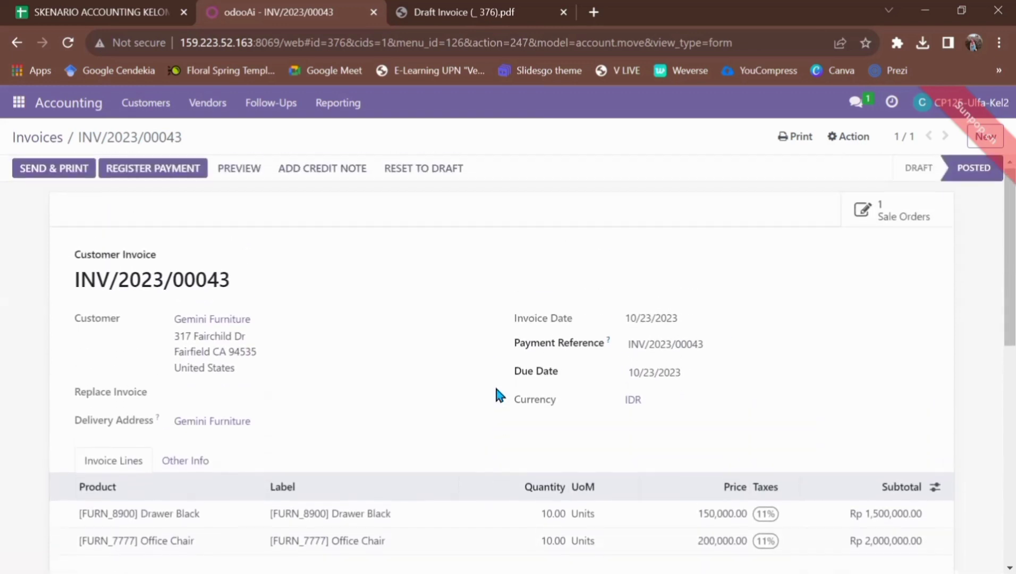
Start a Cash-journal payment on INV/2023/00043, pasting the partial amount, dated 10/23/2023
left_click(185, 171)
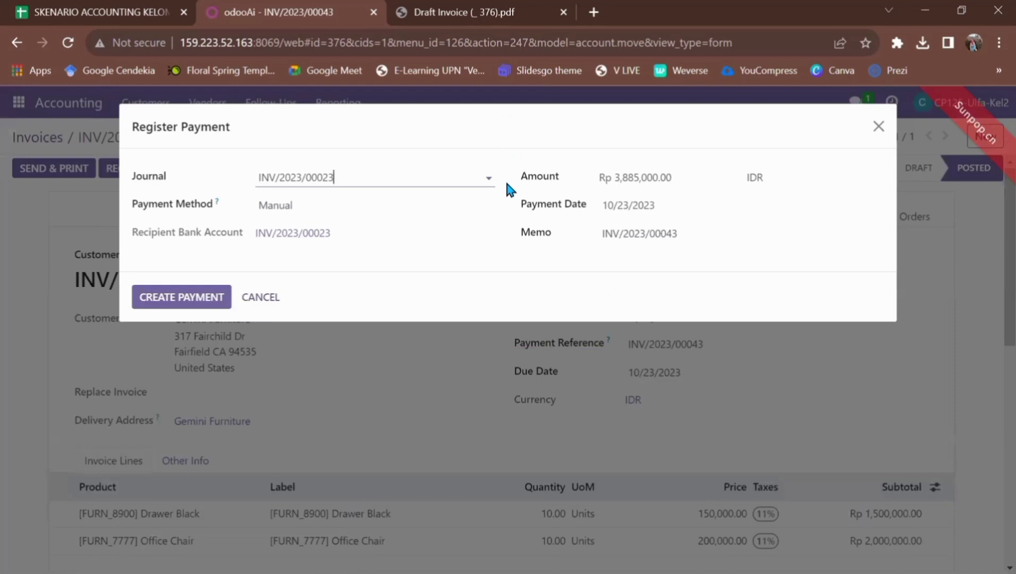
left_click(489, 177)
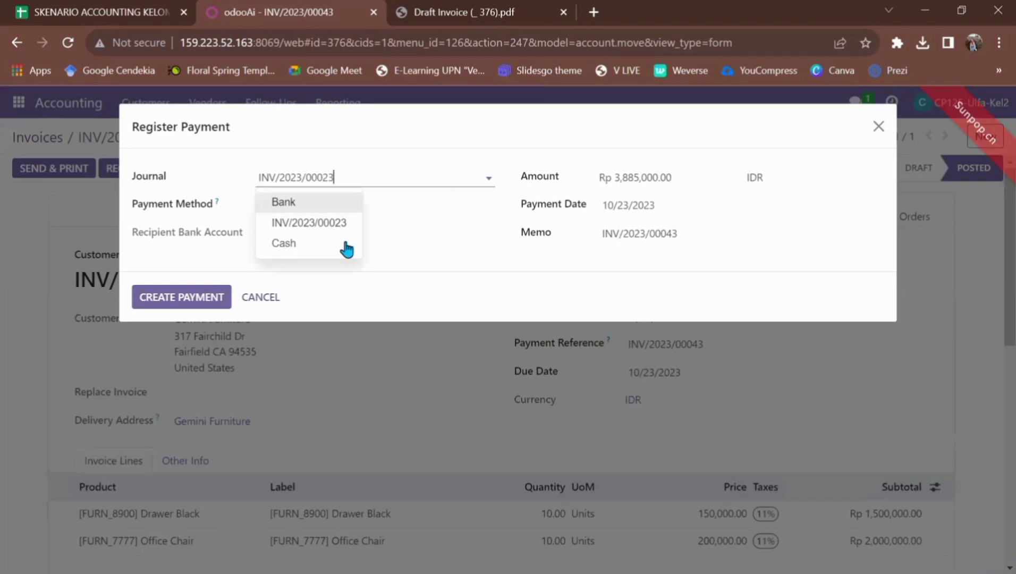
left_click(308, 249)
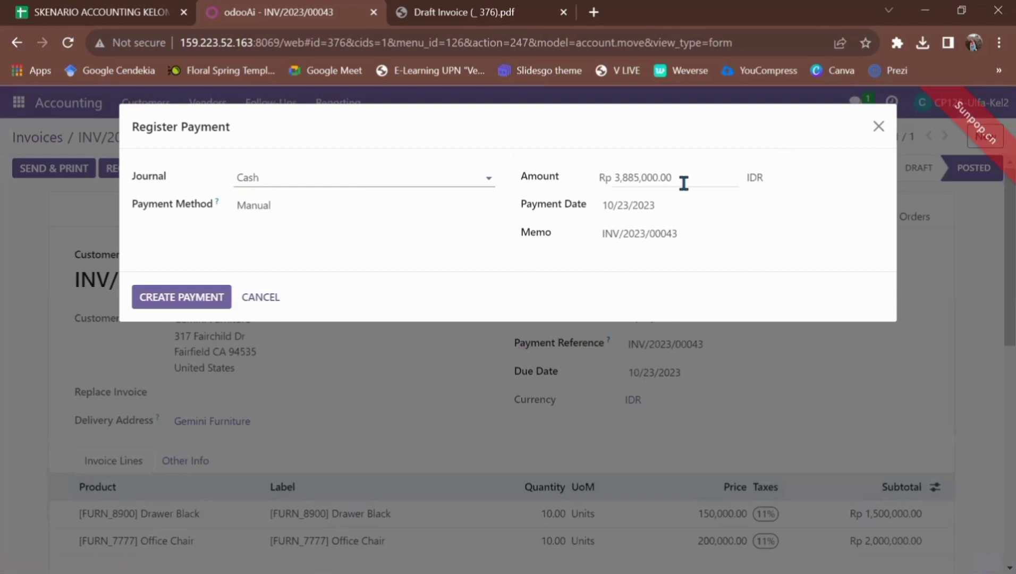
left_click_drag(680, 175, 607, 182)
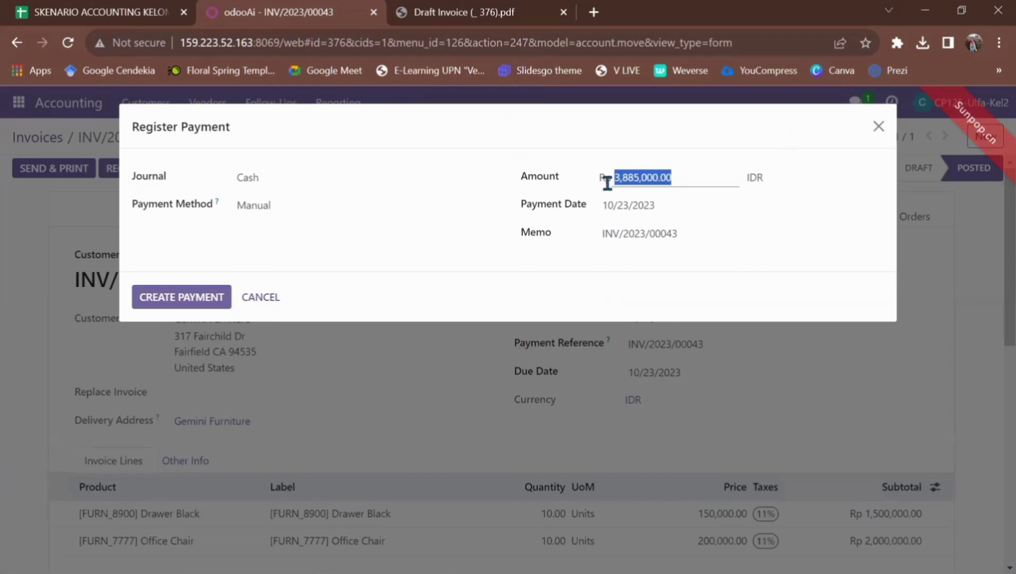
key("BackSpace")
type("1.942.500")
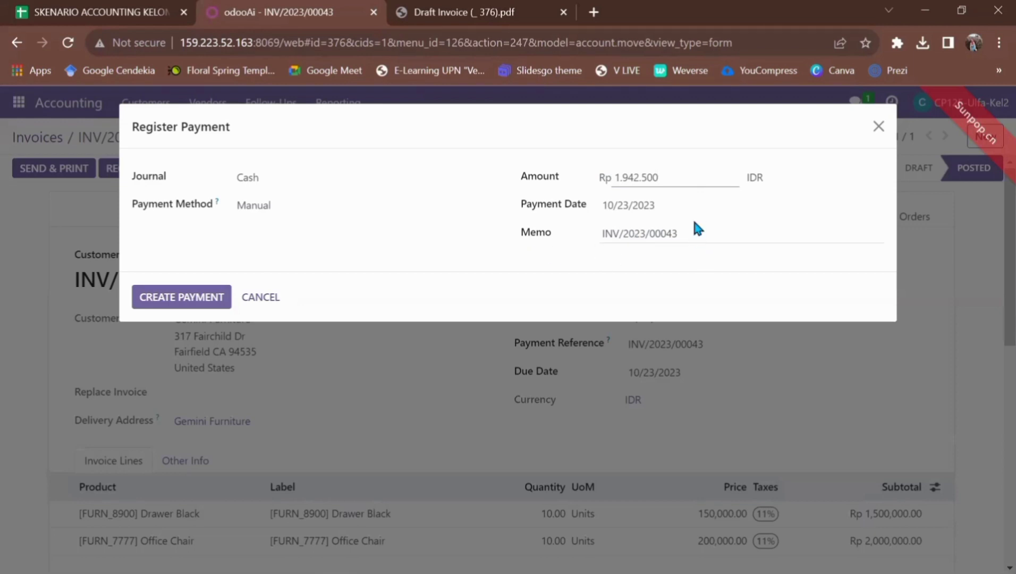
left_click(674, 214)
left_click(672, 241)
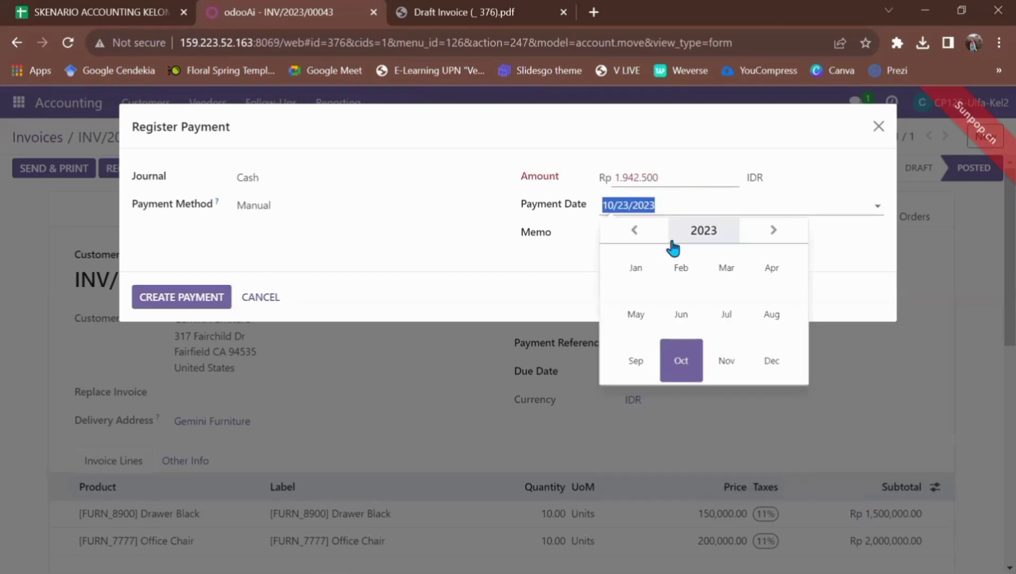
left_click(540, 233)
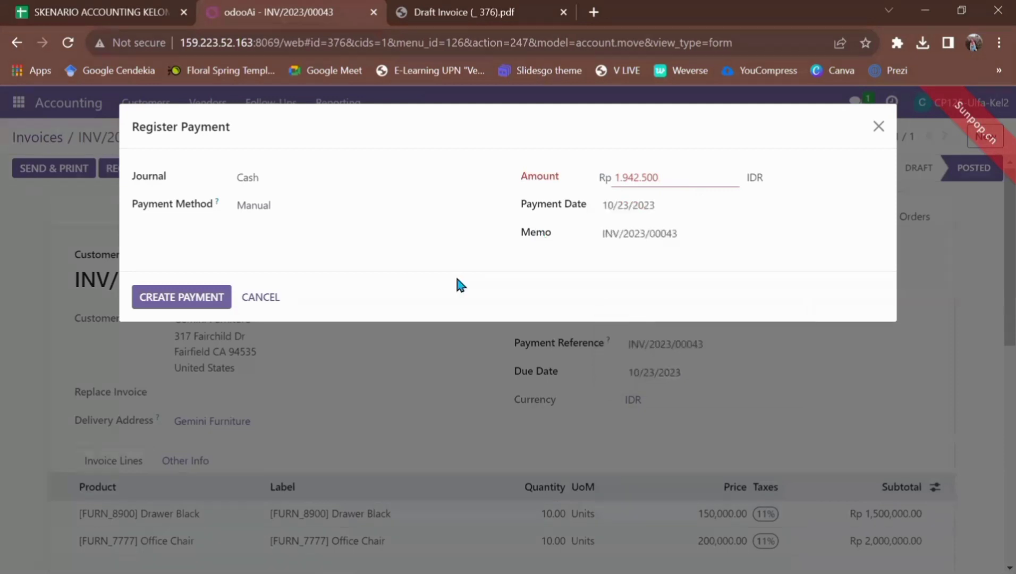
Fix the amount's separators to 1,942,500.00 and create the partial cash payment
left_click(181, 297)
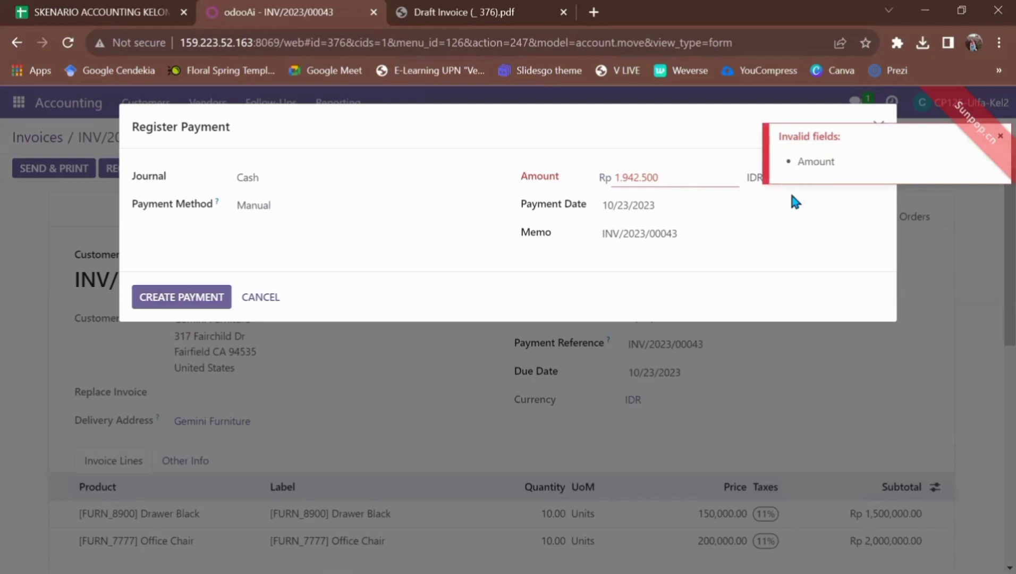
left_click(678, 180)
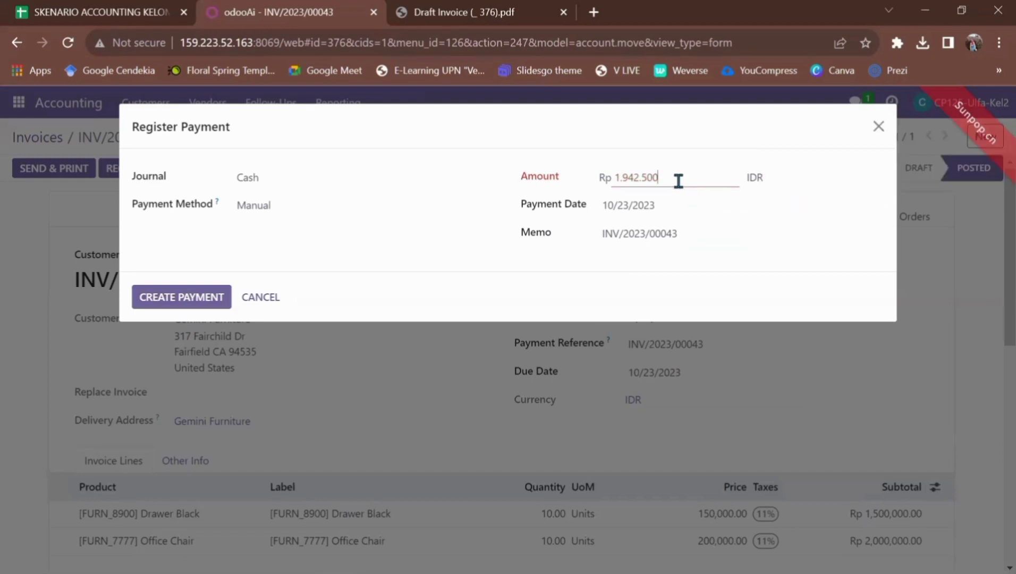
left_click(622, 181)
key("BackSpace")
type(",")
left_click(643, 177)
key("BackSpace")
type(",")
key("End")
type(".00")
left_click(192, 301)
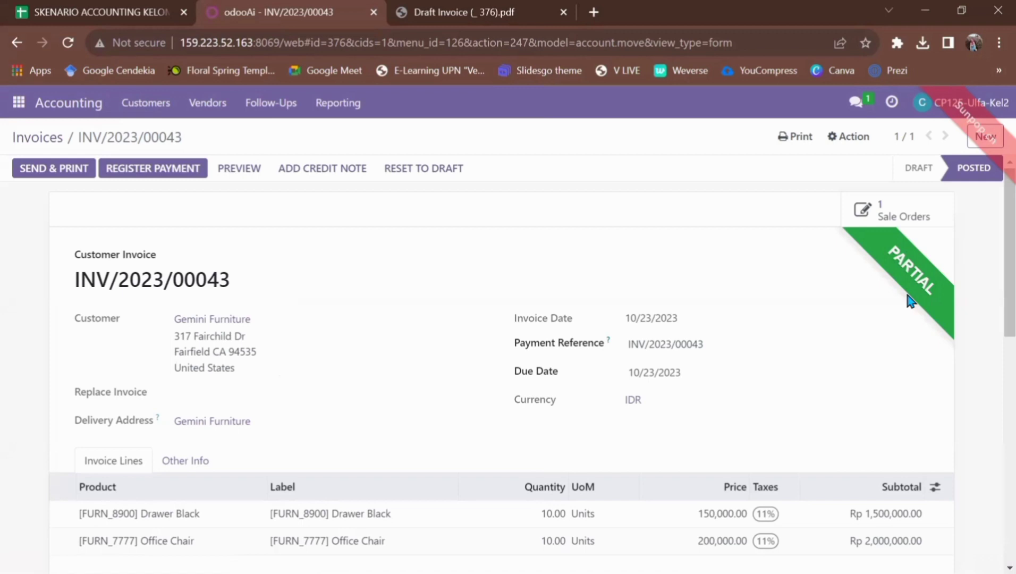
Print invoice INV/2023/00043 through the Invoices report, saving INV_2023_00043.pdf
left_click(790, 139)
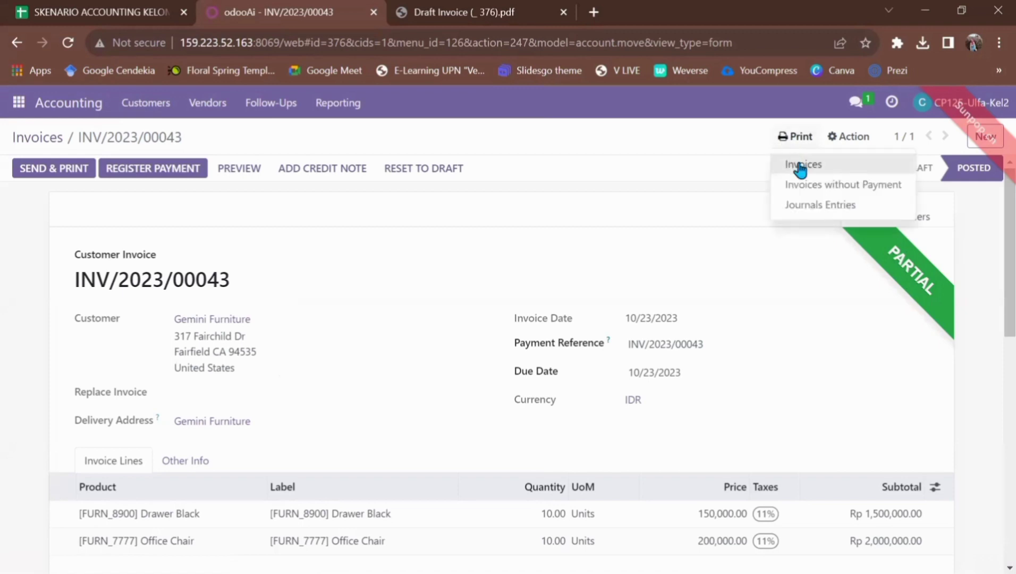
left_click(801, 166)
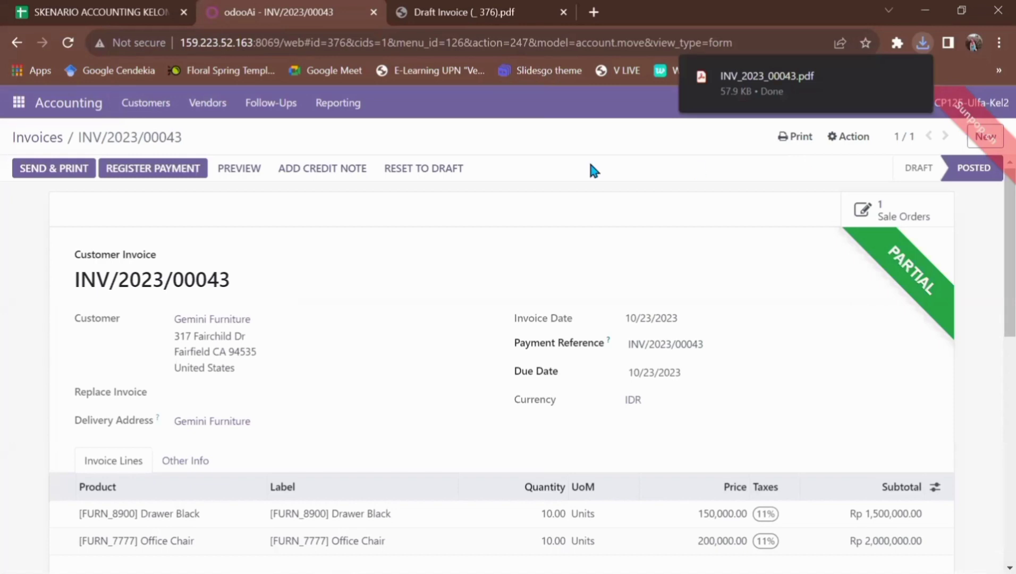
left_click(12, 105)
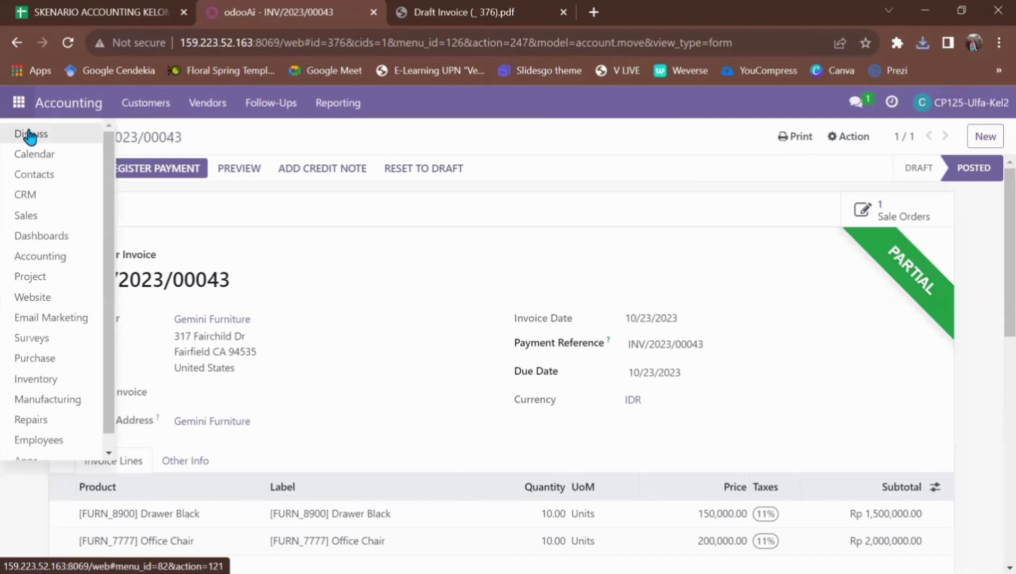
In Discuss, start a new direct message conversation with the teammate
left_click(29, 135)
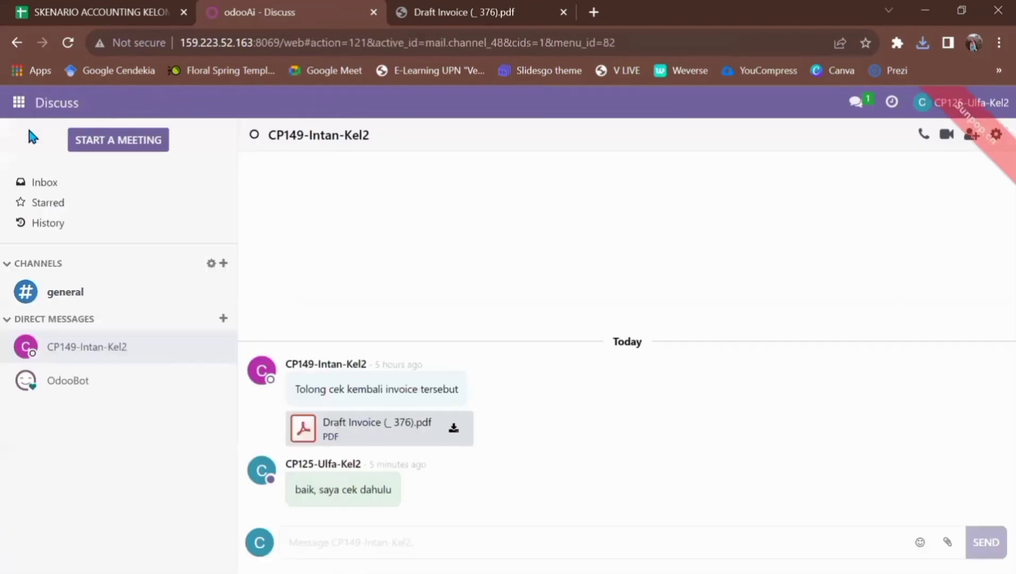
left_click(223, 318)
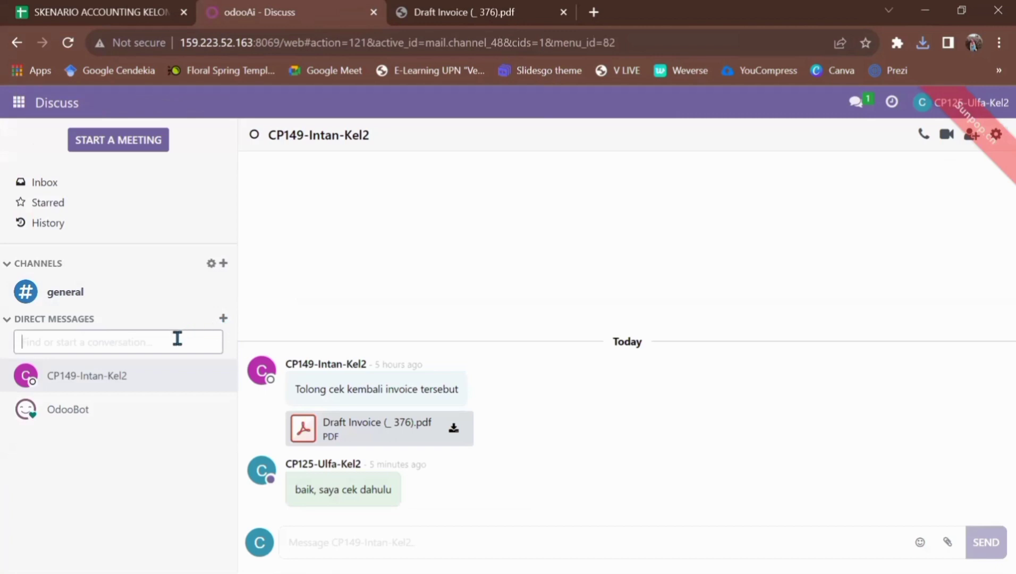
type("CP156-Ken-Kel2")
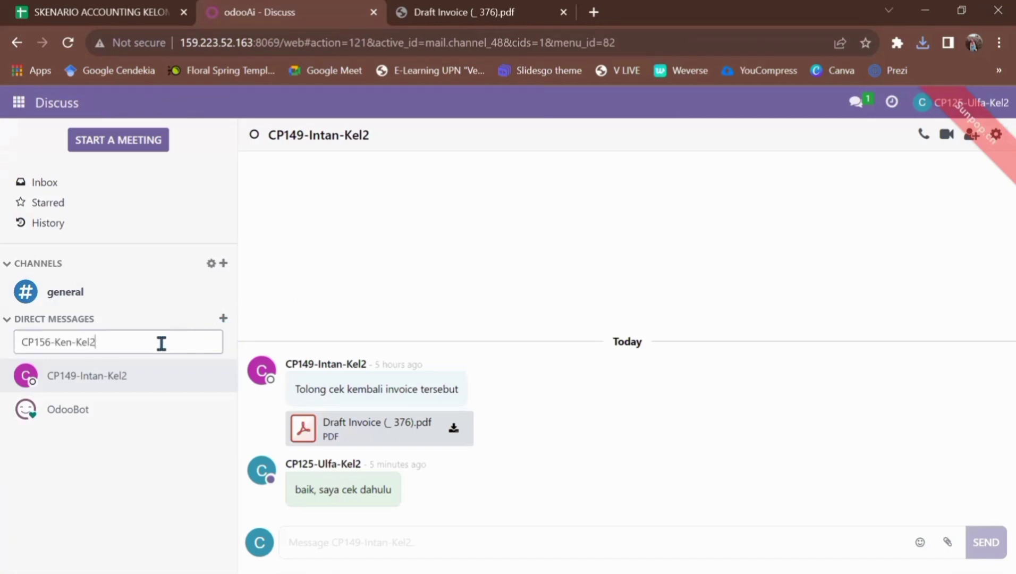
key("BackSpace")
key("BackSpace")
key("BackSpace")
key("BackSpace")
left_click(102, 365)
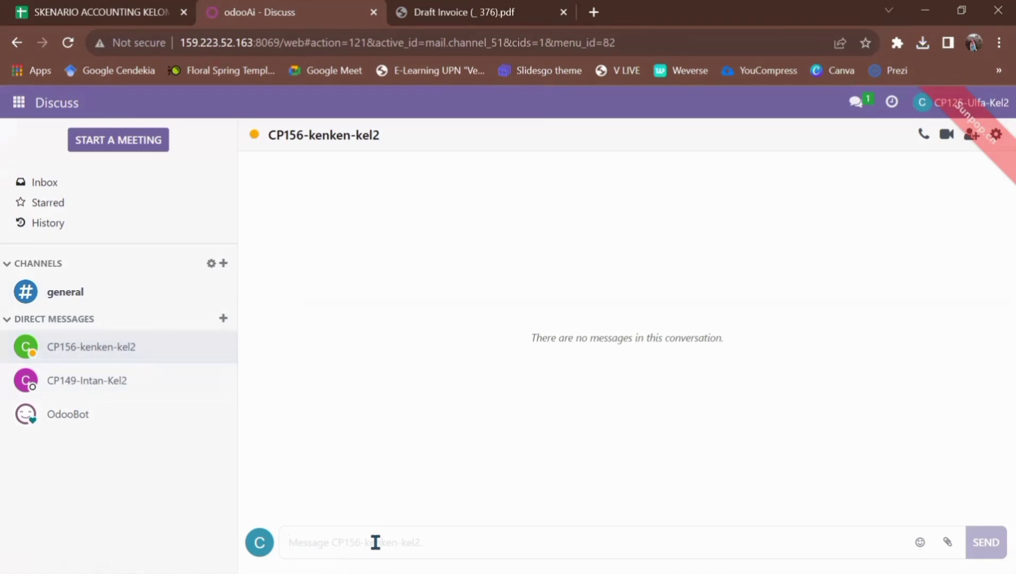
Send 'tolong buatkan rekonsiliasi pada dokumen tersebut' with INV_2023_00043.pdf attached
left_click(947, 543)
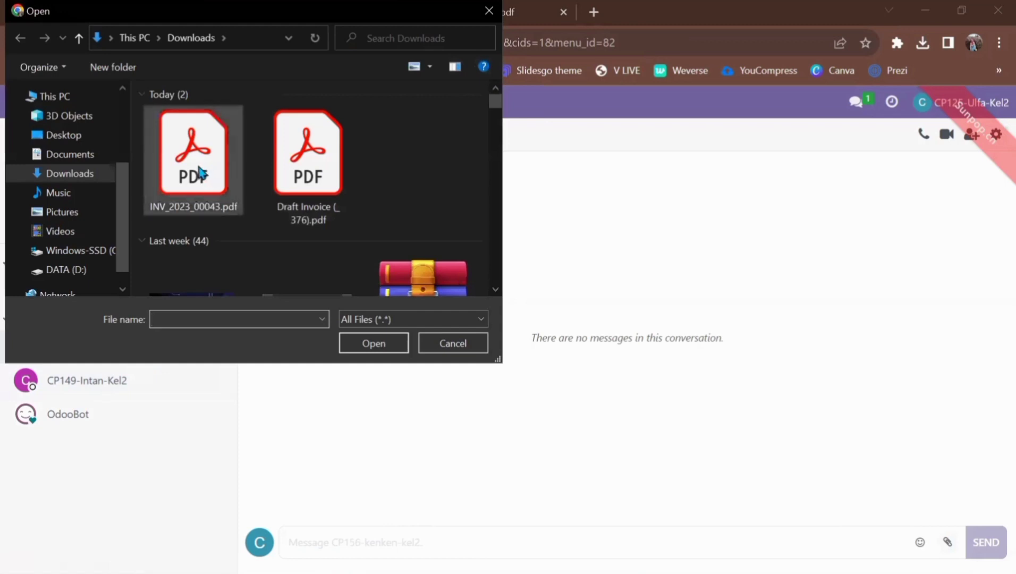
left_click(199, 169)
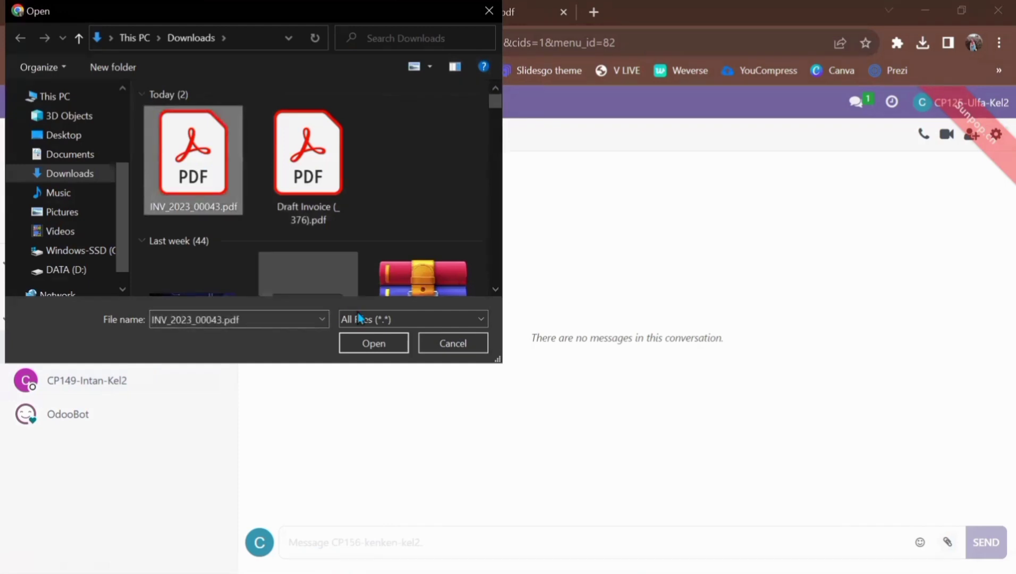
left_click(374, 343)
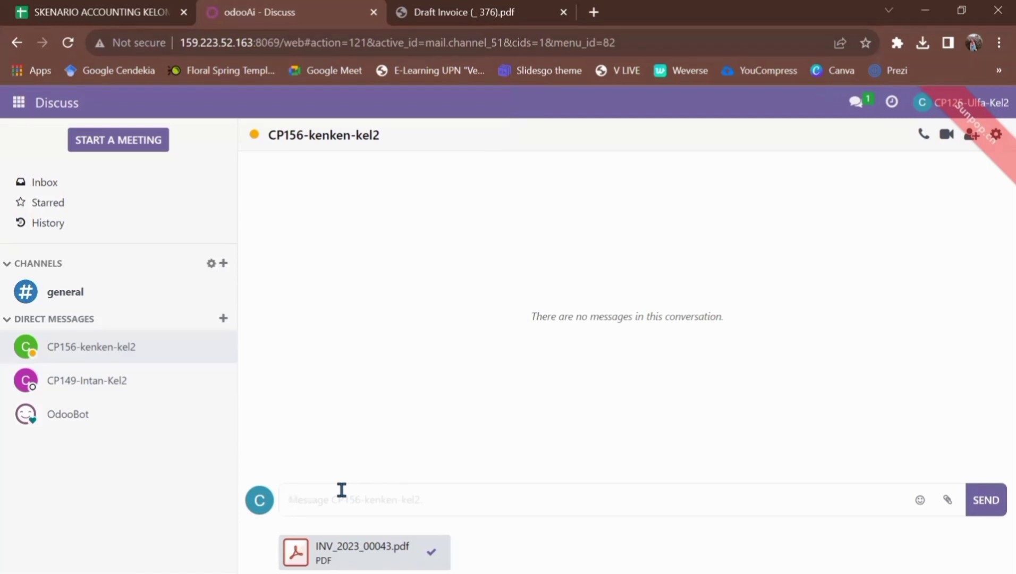
type("tolong buatkan rekonsili")
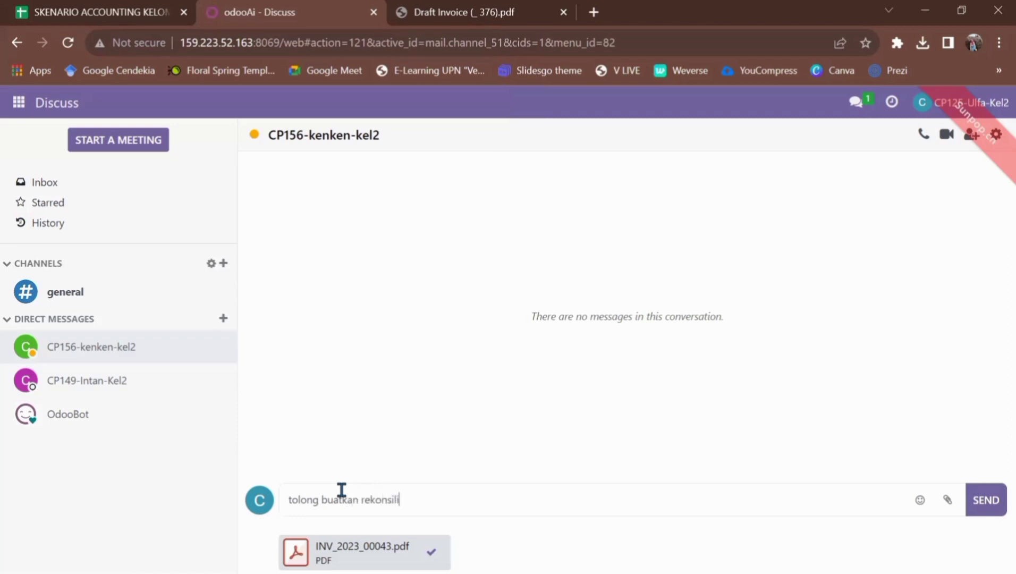
type("asi pada dokumen ter")
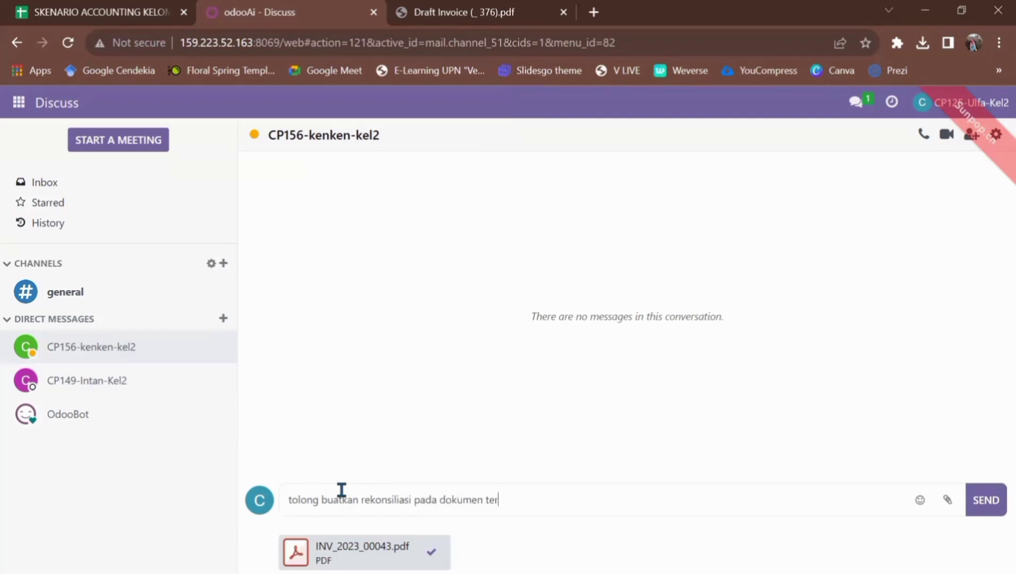
type("sebut")
key("Return")
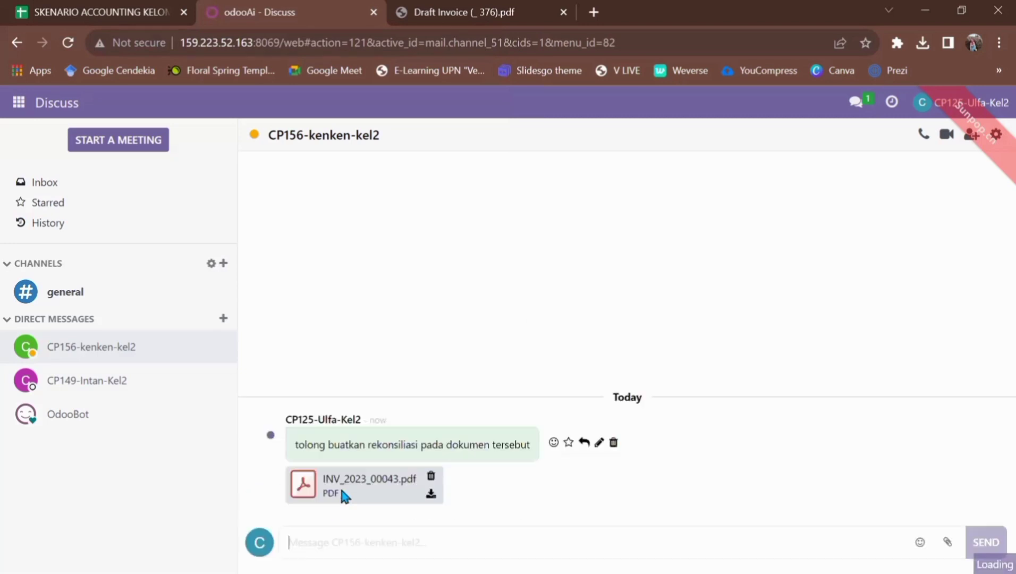
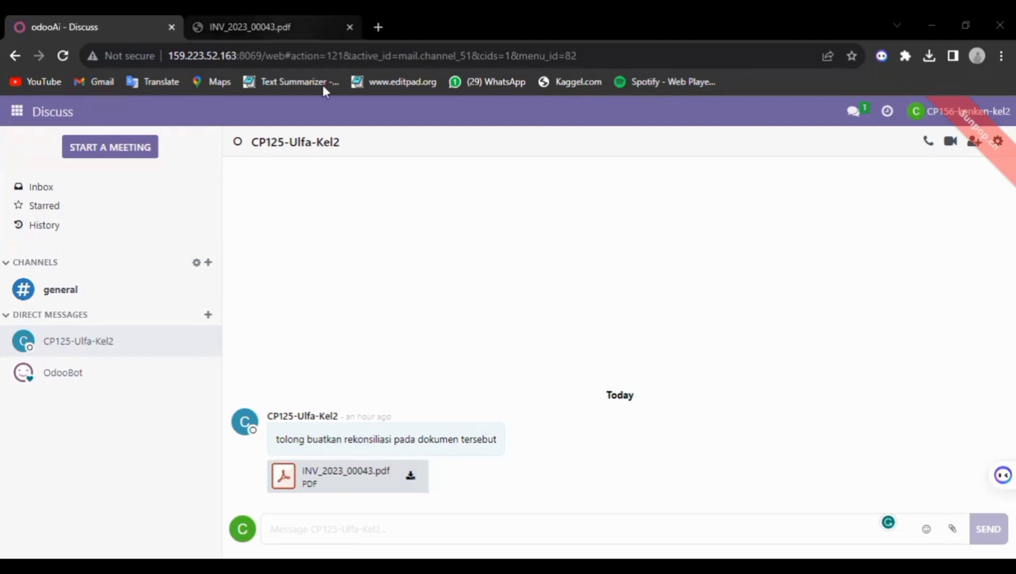
Review the attached INV_2023_00043.pdf, then return to Discuss and bring up the apps list
key("ctrl+Tab")
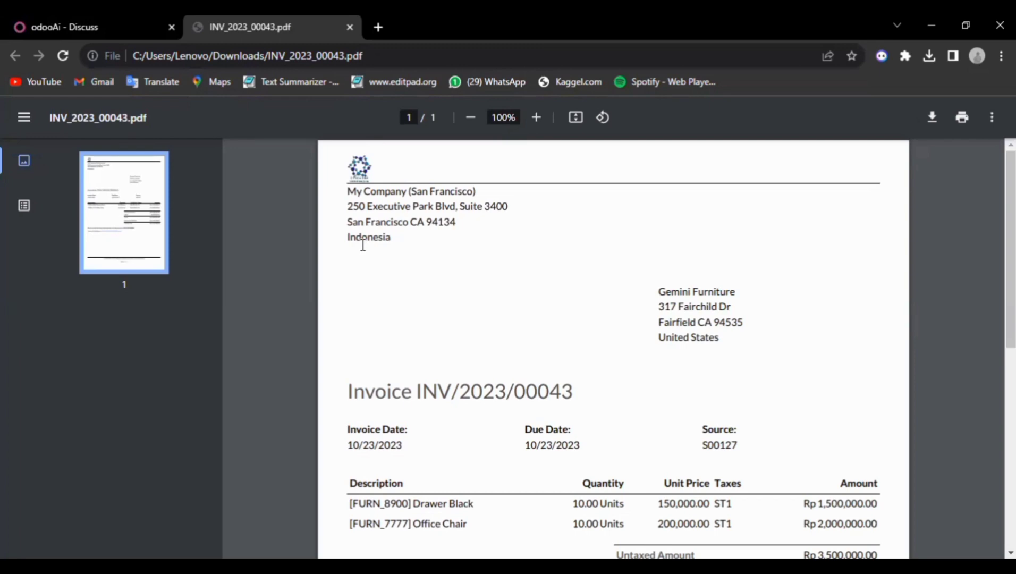
left_click(84, 14)
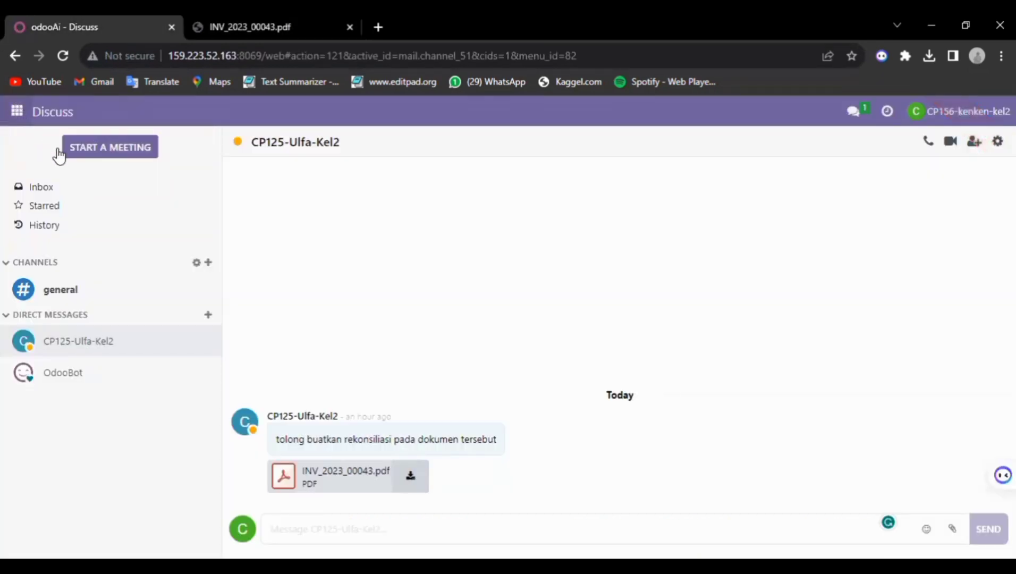
left_click(17, 111)
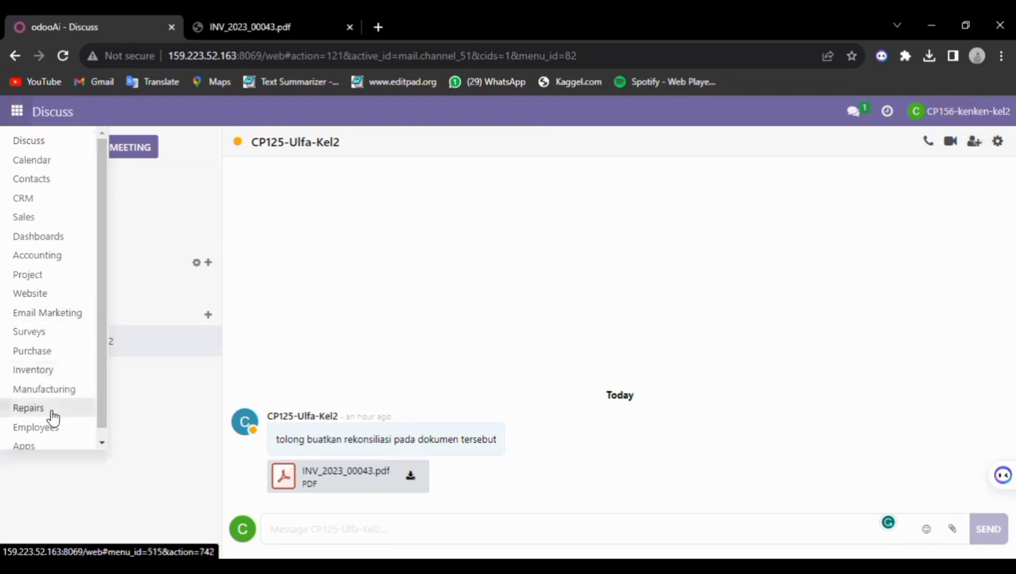
In Accounting, open the Cash journal's transactions and start a new cash statement line
left_click(57, 262)
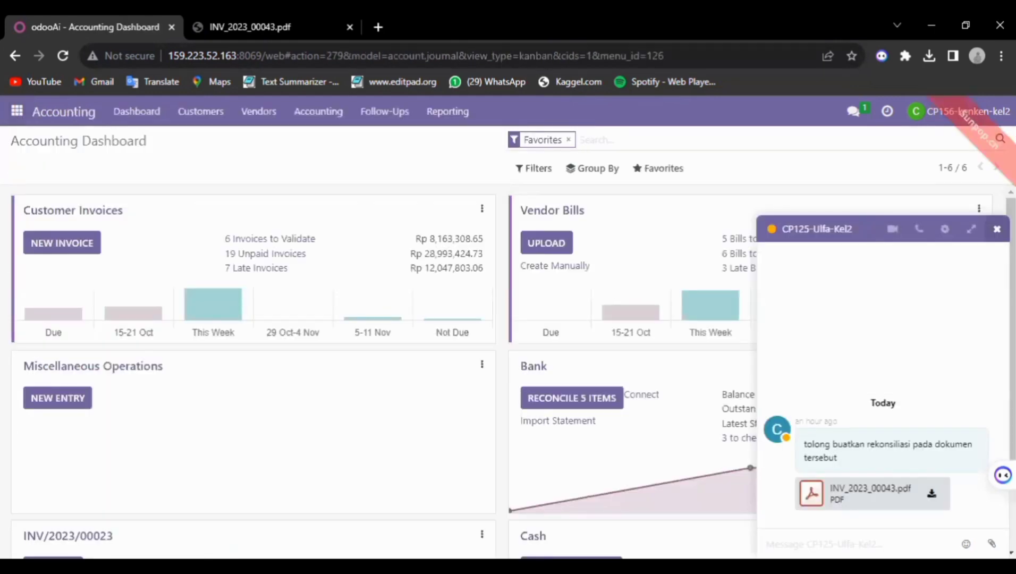
left_click(997, 228)
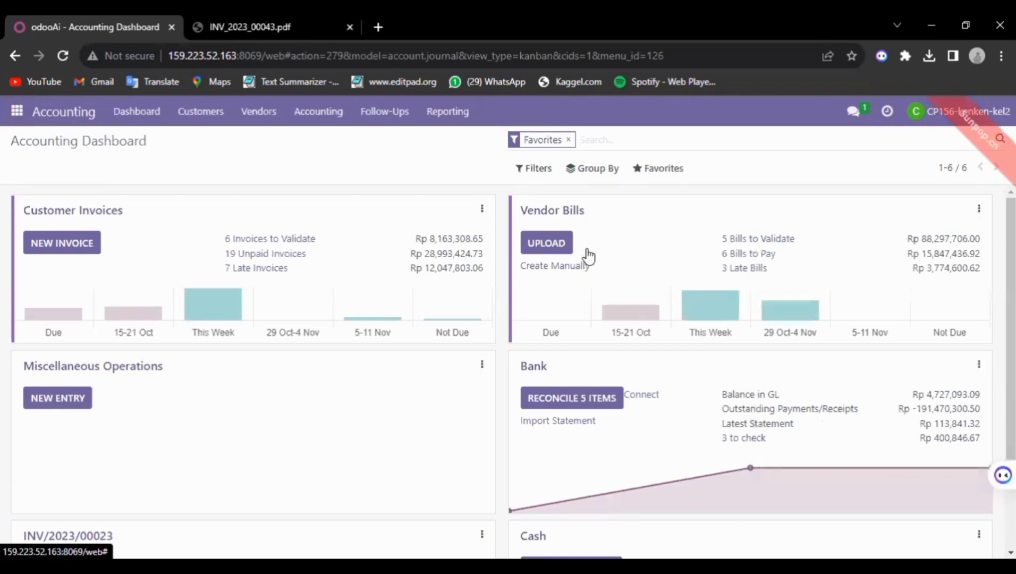
scroll(590, 255, "down", 2)
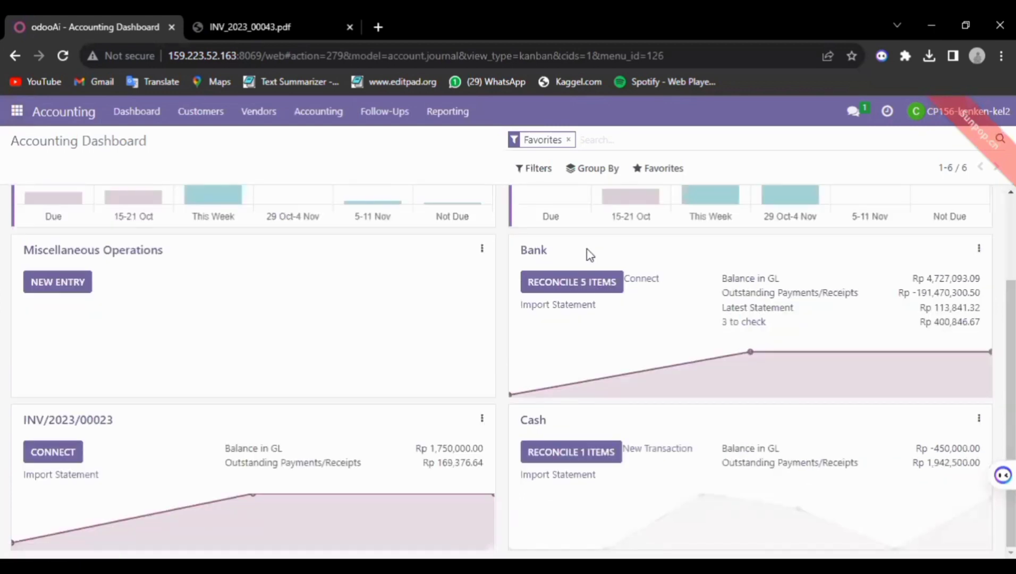
left_click(979, 419)
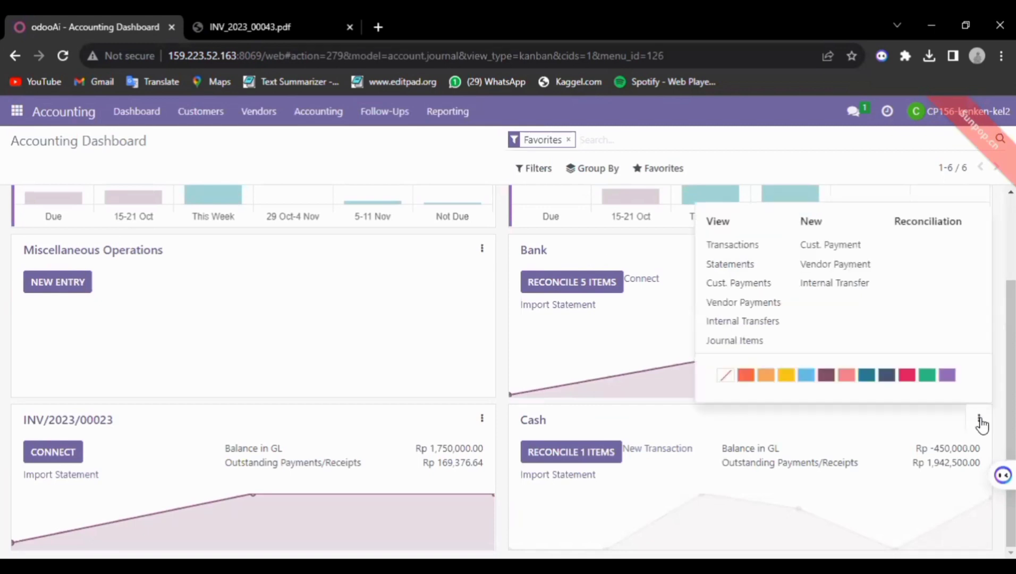
left_click(745, 245)
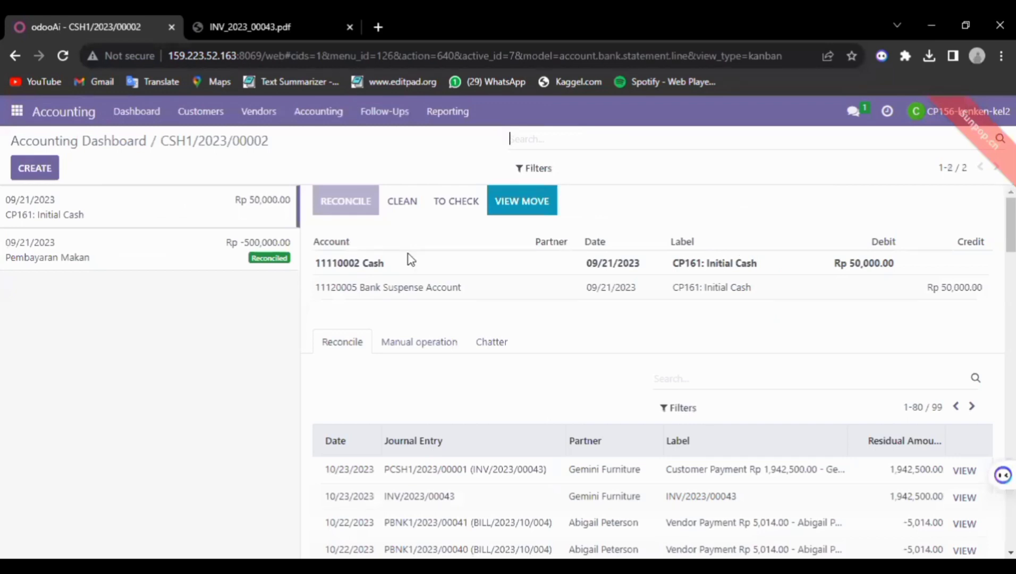
left_click(29, 170)
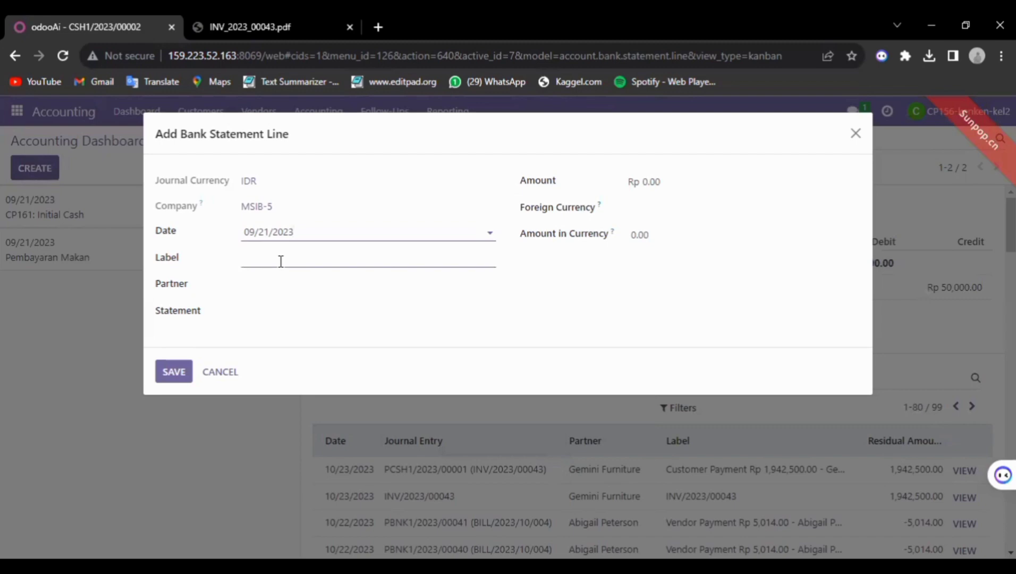
Fill the statement line's Label with INV/2023/00043, copied from the invoice PDF
left_click(282, 261)
key("ctrl+Tab")
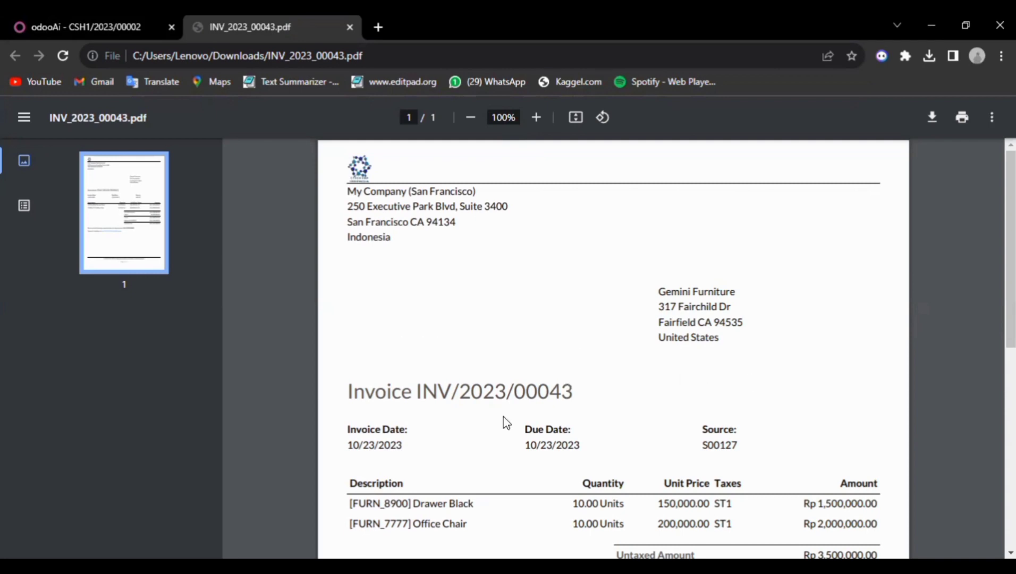
left_click_drag(424, 392, 535, 409)
left_click(419, 388)
left_click_drag(419, 390, 587, 394)
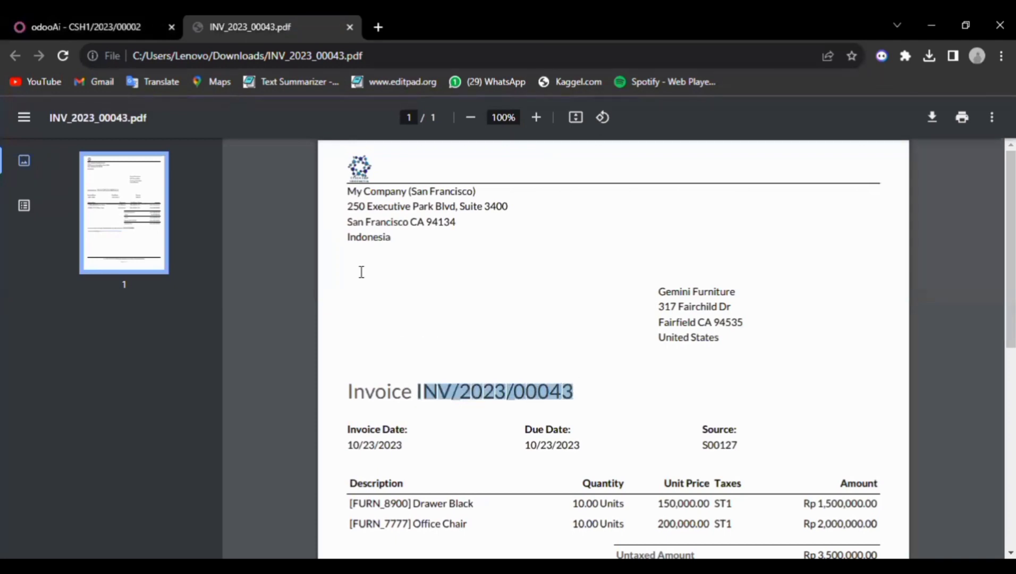
key("ctrl+Tab")
left_click(310, 257)
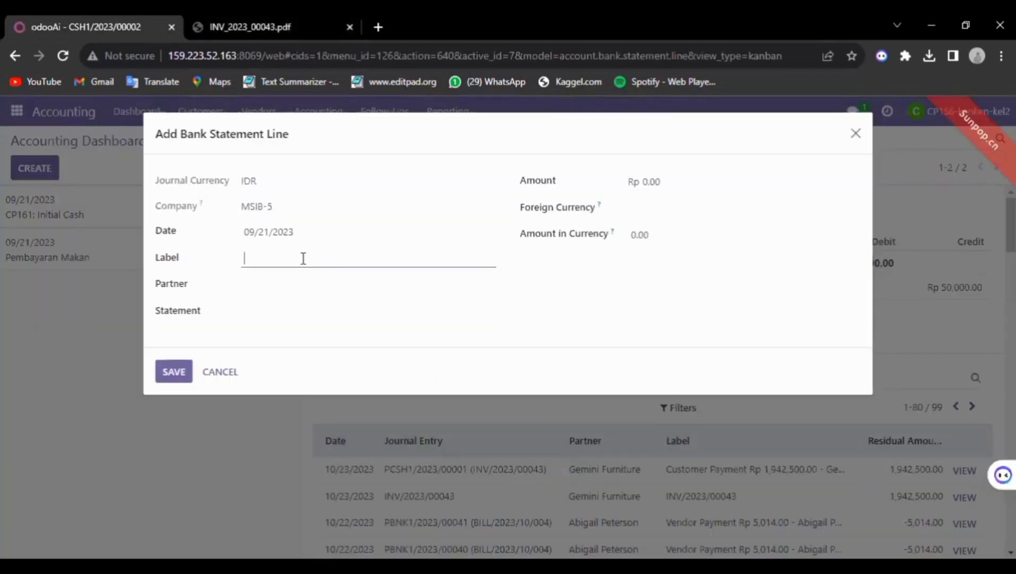
type("INV/2023/00043")
Set the line's partner to Gemini Furniture, copied from the invoice PDF
left_click(223, 16)
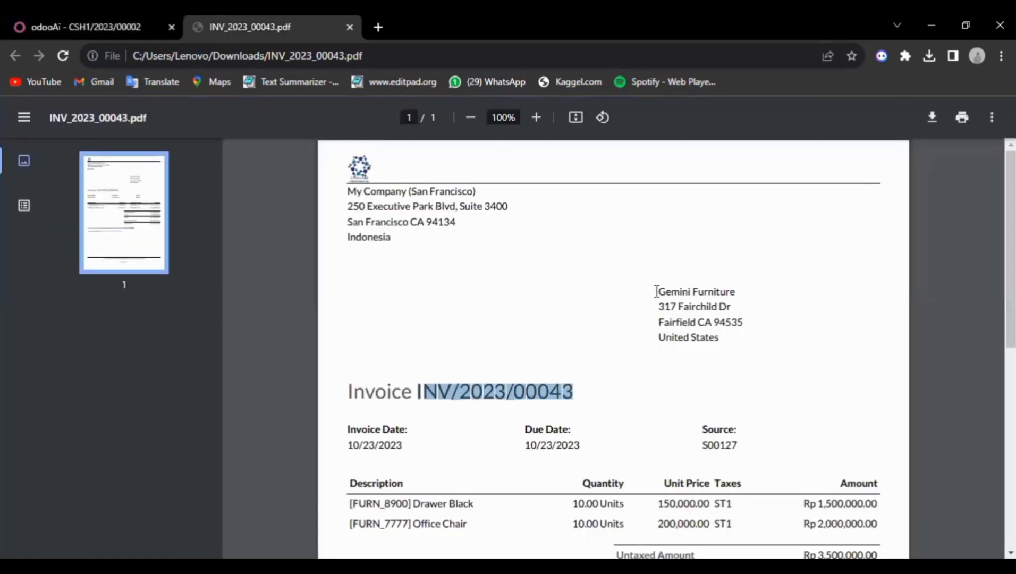
left_click_drag(656, 291, 743, 282)
key("ctrl+c")
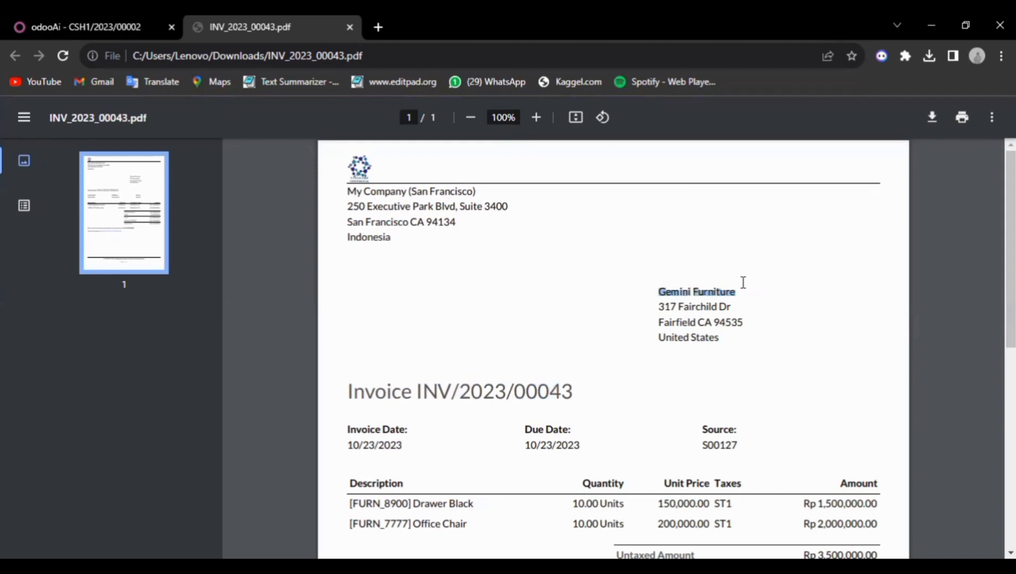
left_click(105, 25)
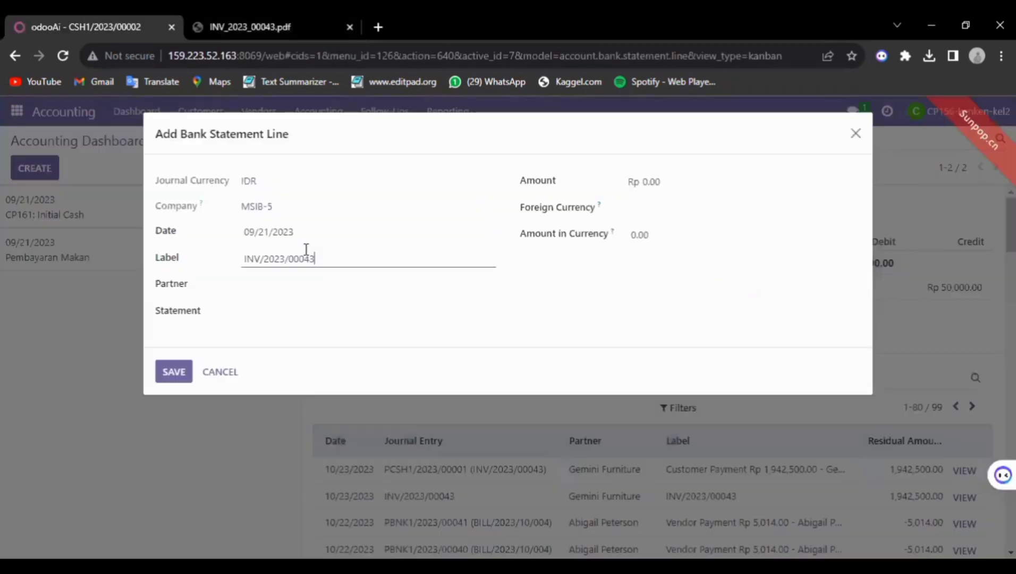
left_click(286, 283)
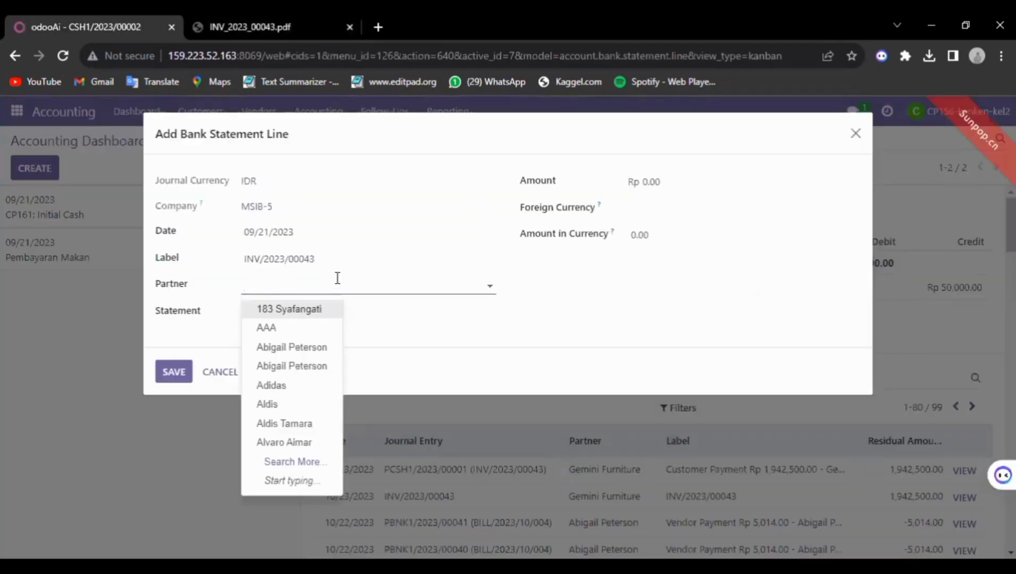
key("ctrl+v")
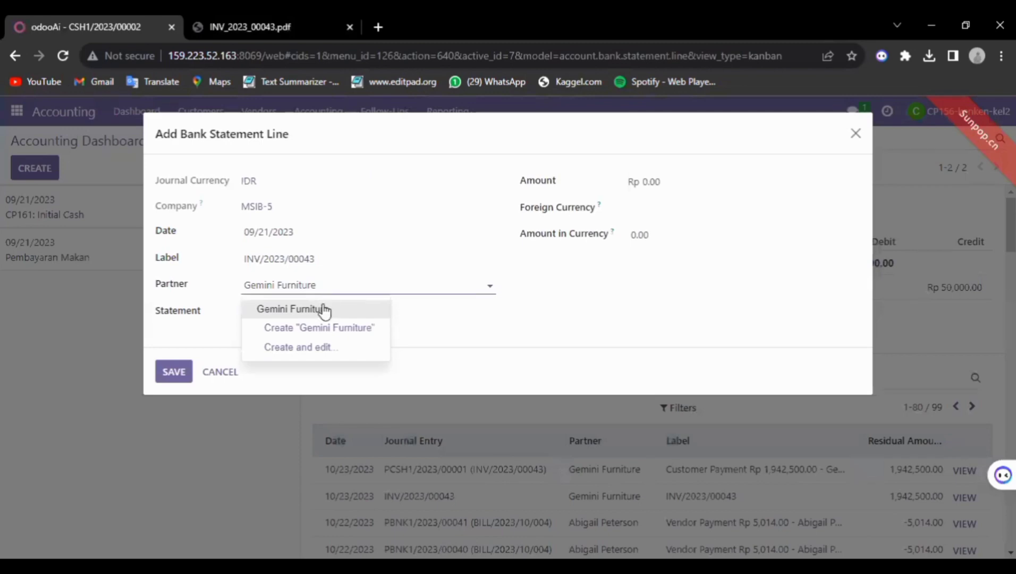
left_click(325, 311)
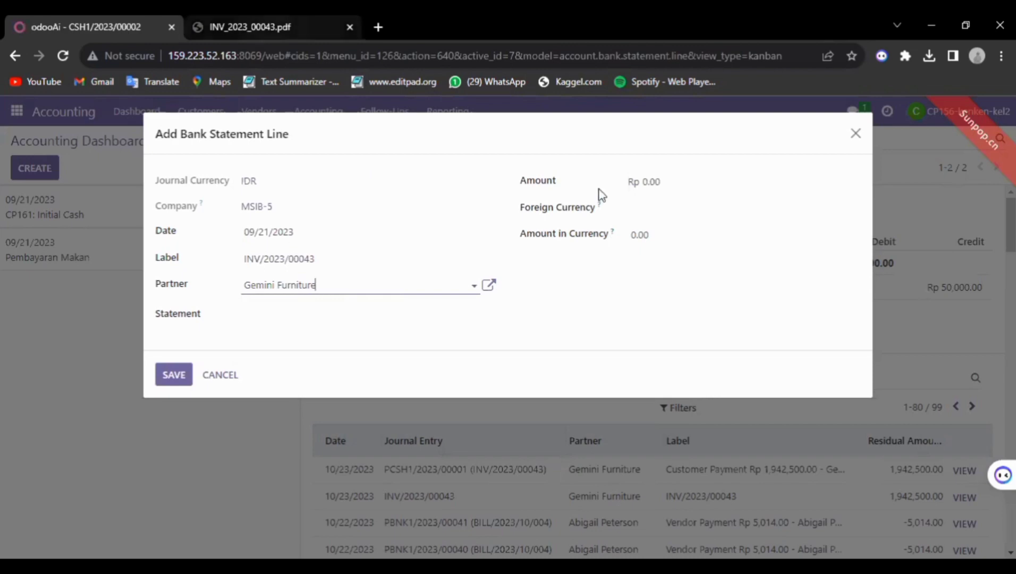
left_click(643, 211)
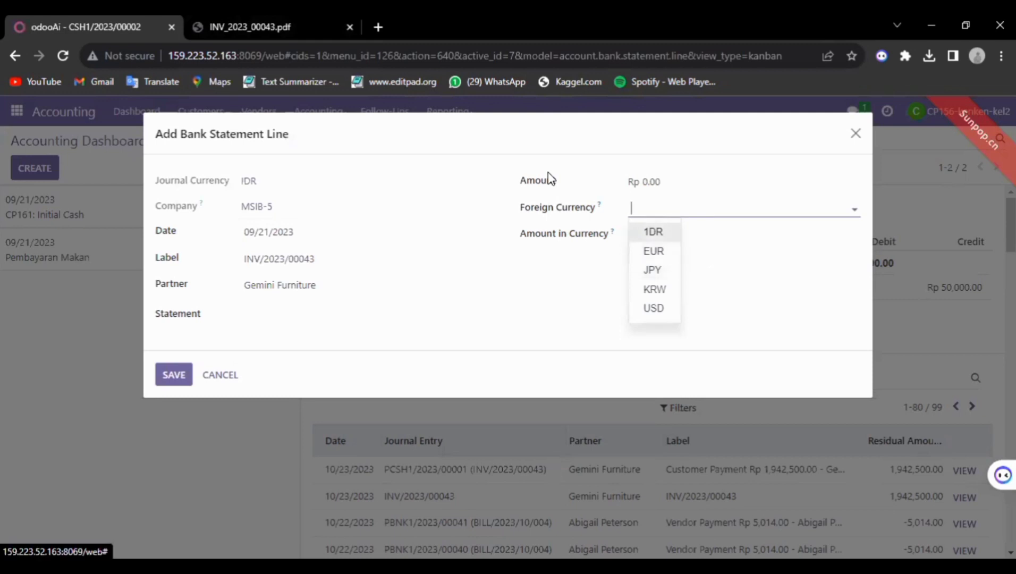
Choose IDR as foreign currency and paste the paid amount 1,942,500.00 into Amount
left_click(653, 232)
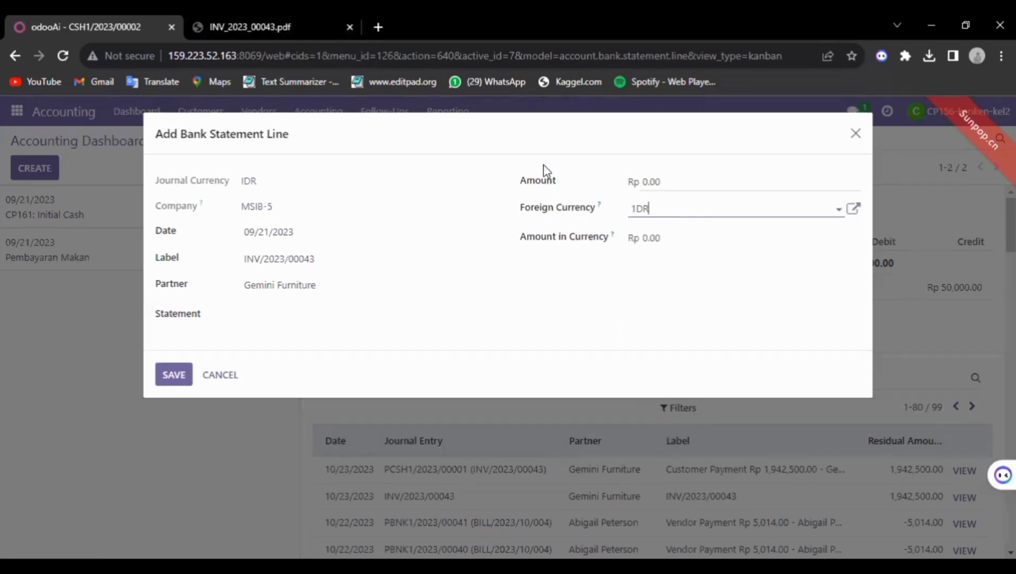
left_click(208, 26)
scroll(877, 425, "down", 4)
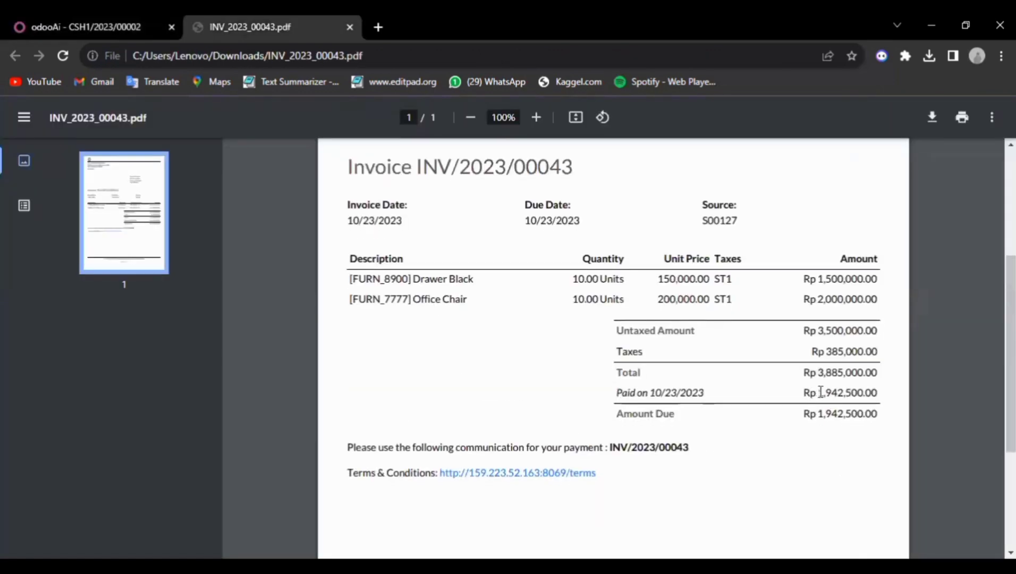
left_click_drag(820, 392, 877, 392)
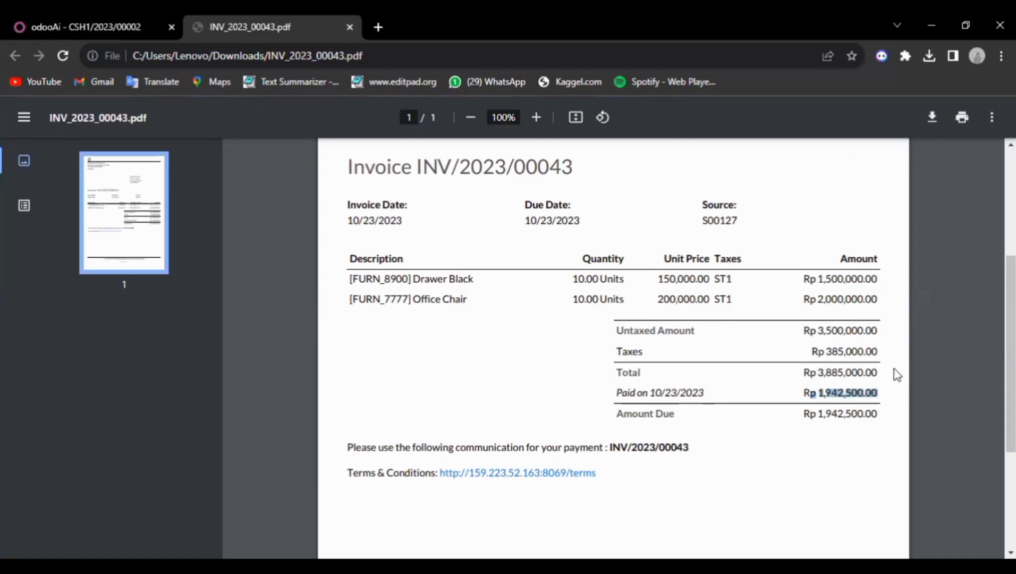
left_click(106, 24)
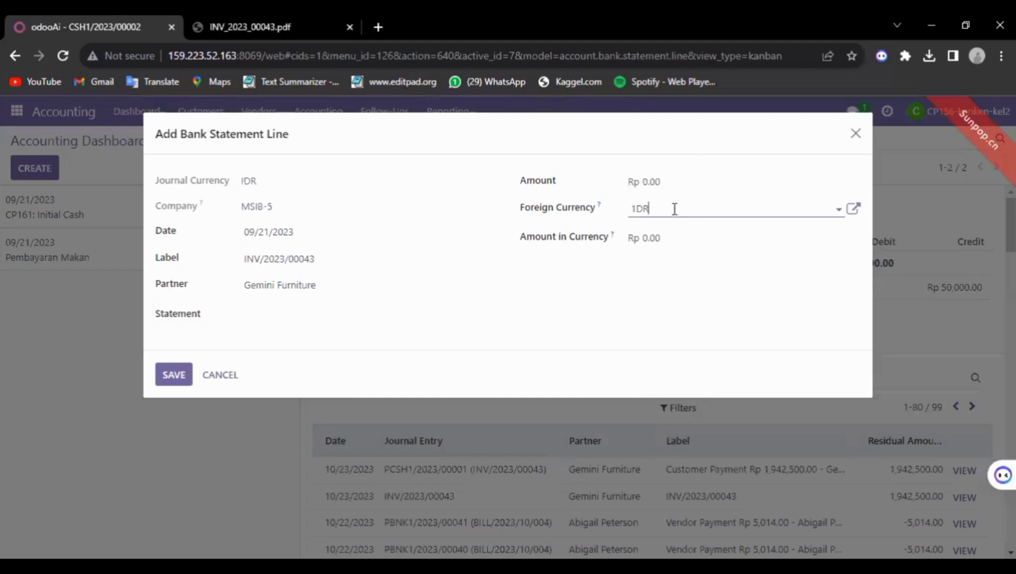
left_click(657, 182)
left_click_drag(664, 181, 630, 186)
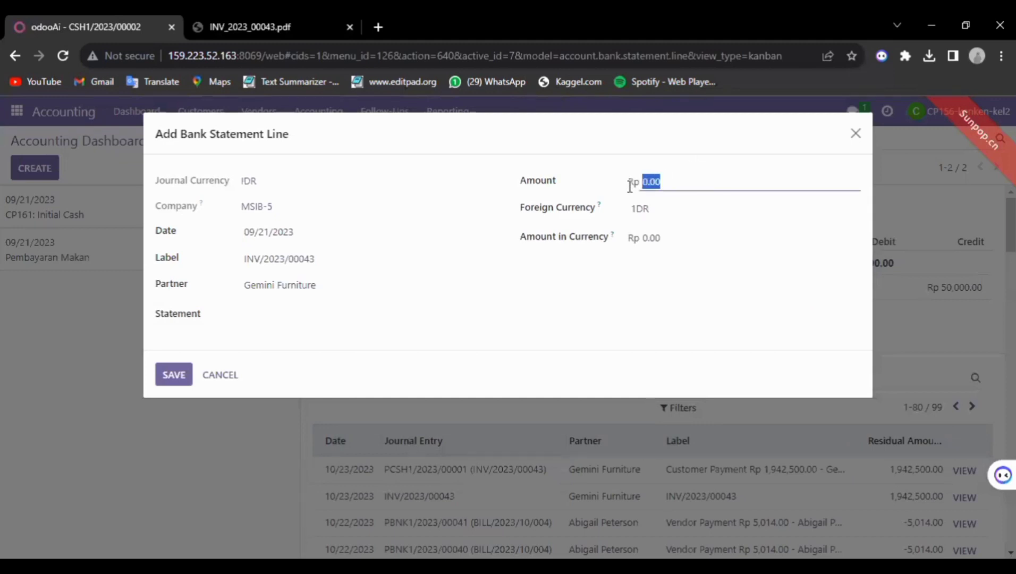
type("p 1,942,500.00")
left_click(650, 184)
key("BackSpace")
Copy 1,942,500.00 into Amount in Currency as well
left_click(674, 236)
left_click(671, 230)
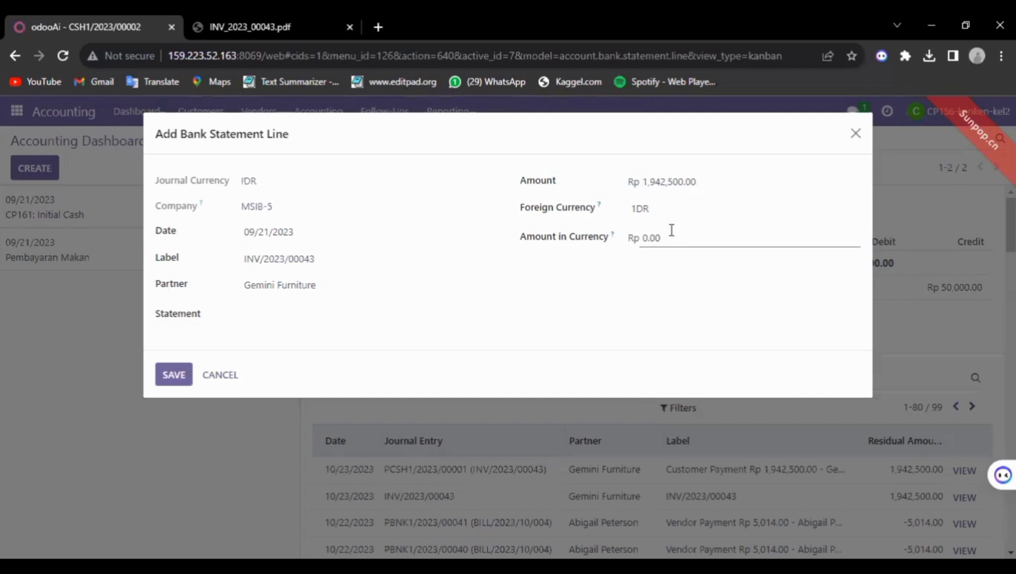
left_click(702, 181)
double_click(667, 182)
key("ctrl+c")
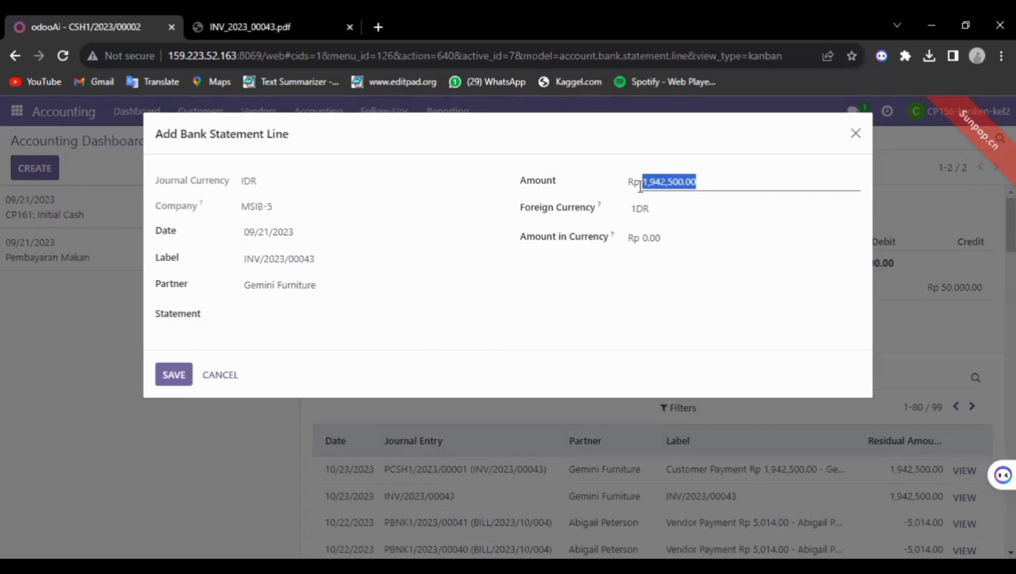
left_click_drag(670, 237, 627, 250)
key("ctrl+v")
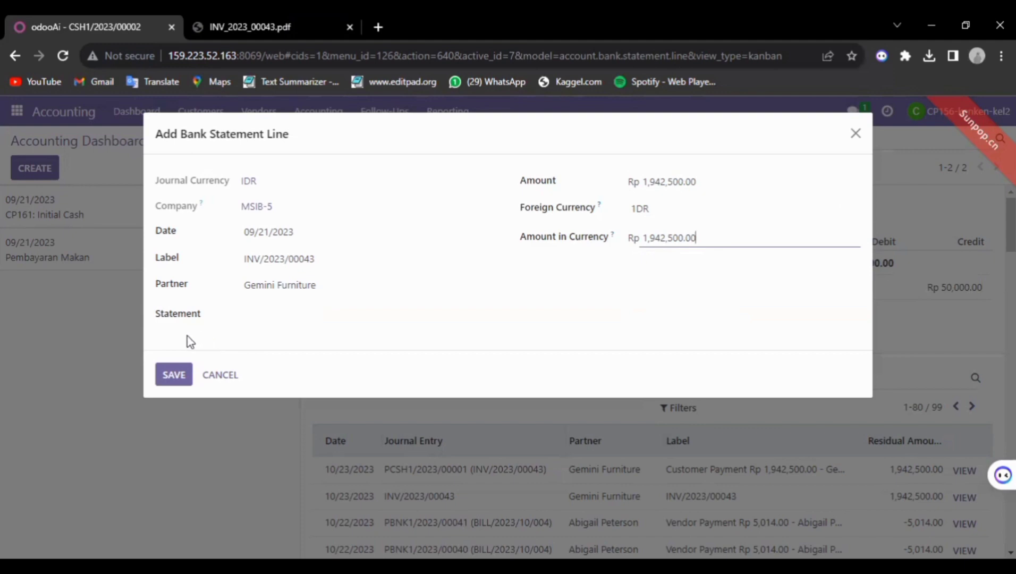
Save the cash line and open the Gemini Furniture Rp 1,942,500.00 line under CSH1/2023/00003
left_click(165, 372)
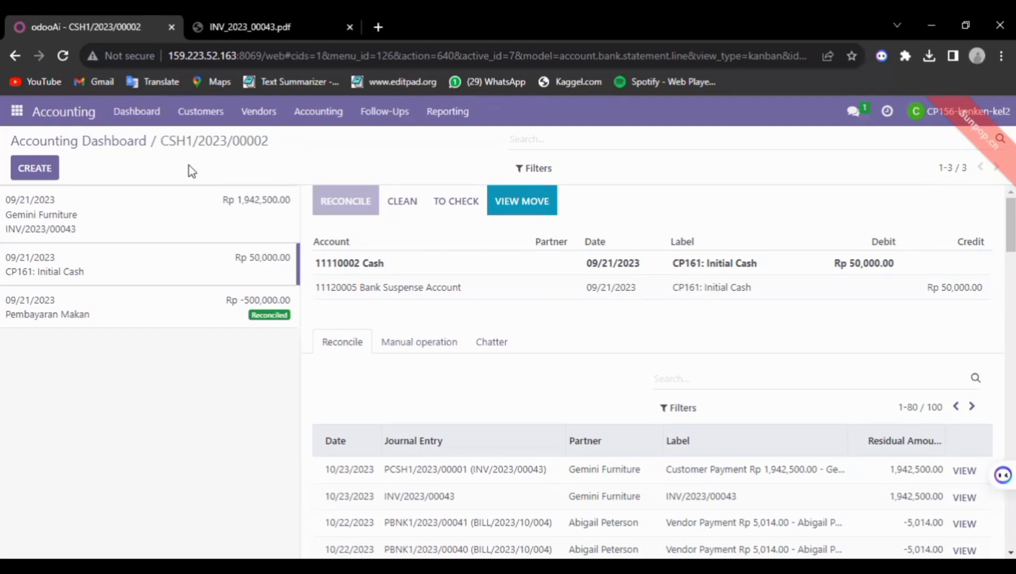
left_click(174, 228)
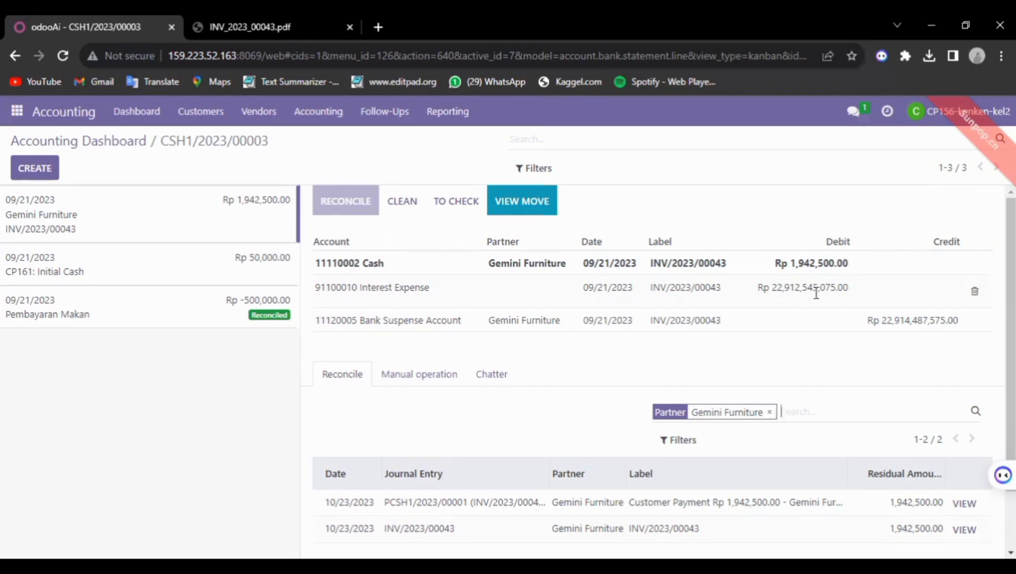
Delete the Interest Expense line, leaving Cash against Bank Suspense, and list matching Gemini Furniture entries
left_click(975, 295)
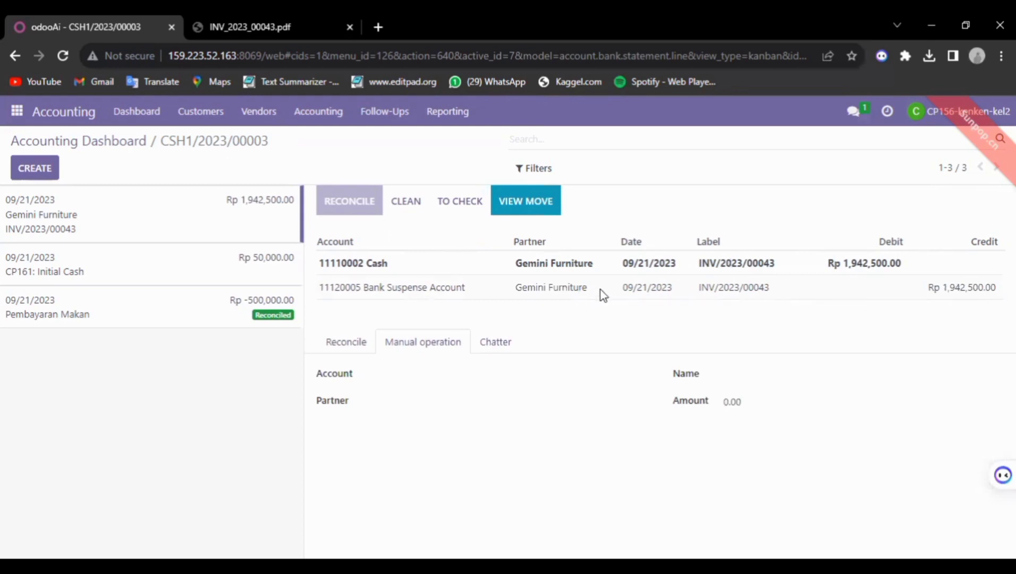
left_click(977, 287)
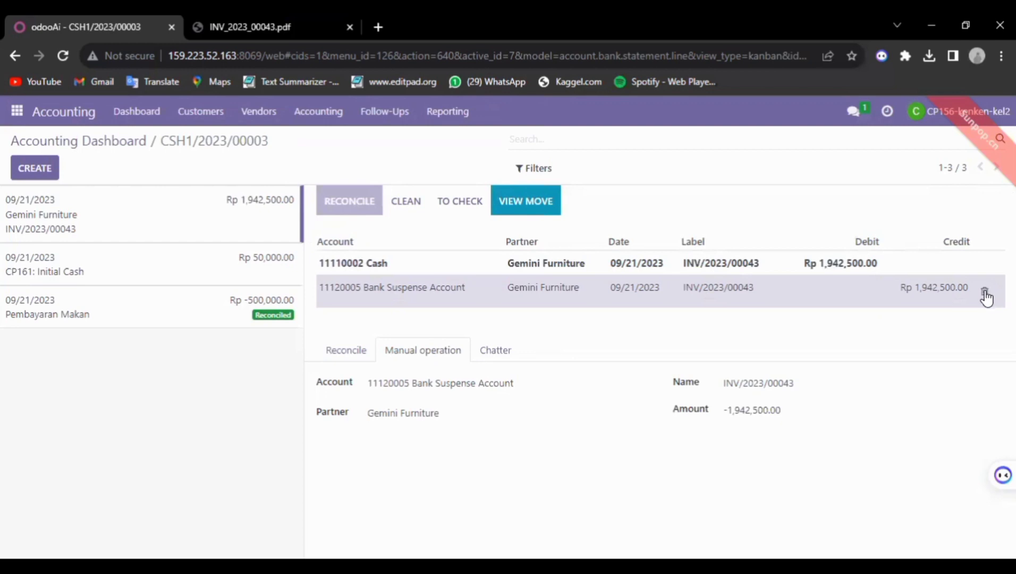
left_click(348, 351)
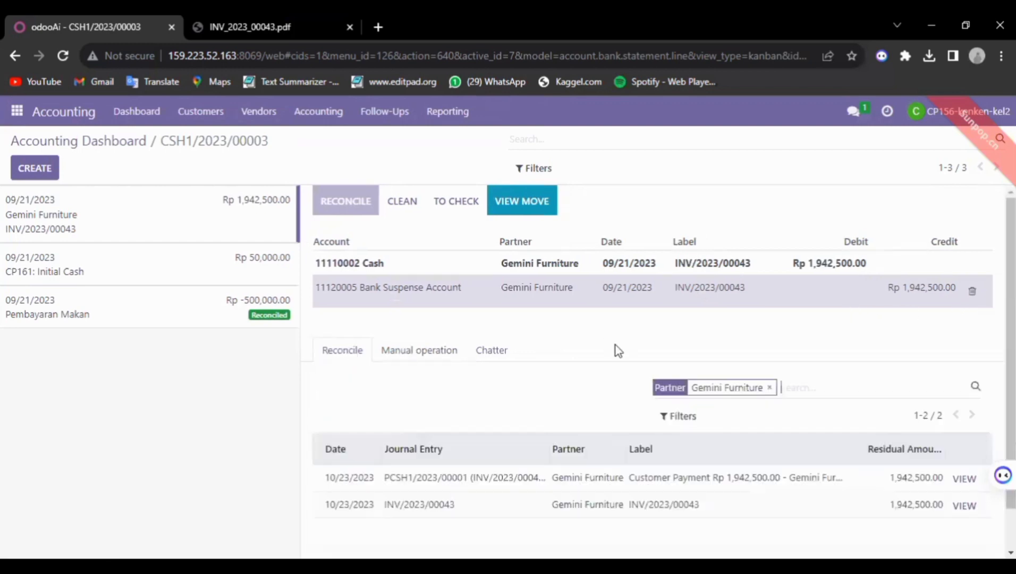
Match payment PCSH1/2023/00001 and review each resulting reconciliation line
left_click(495, 478)
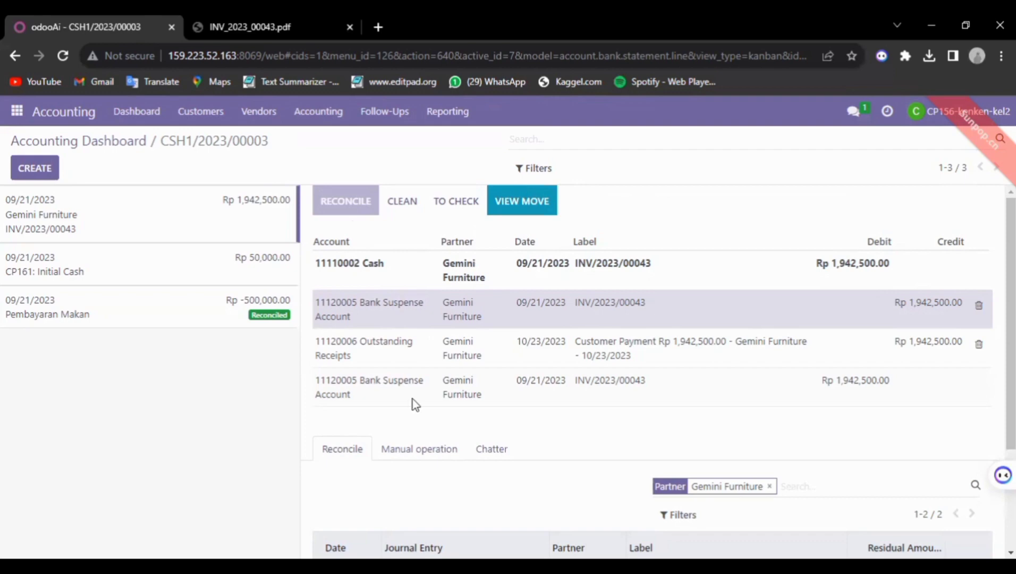
left_click(366, 280)
left_click(382, 324)
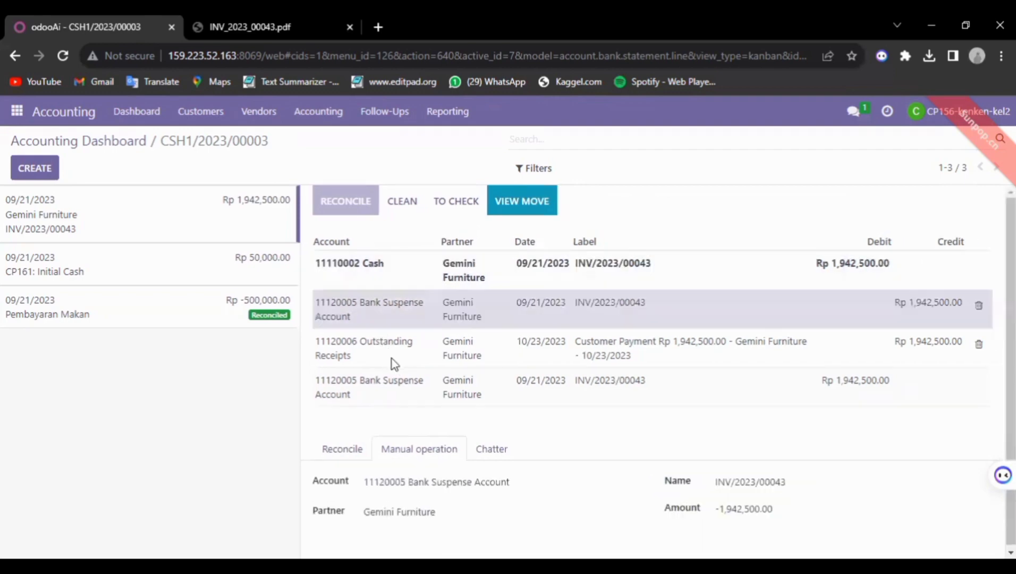
left_click(393, 363)
left_click(406, 395)
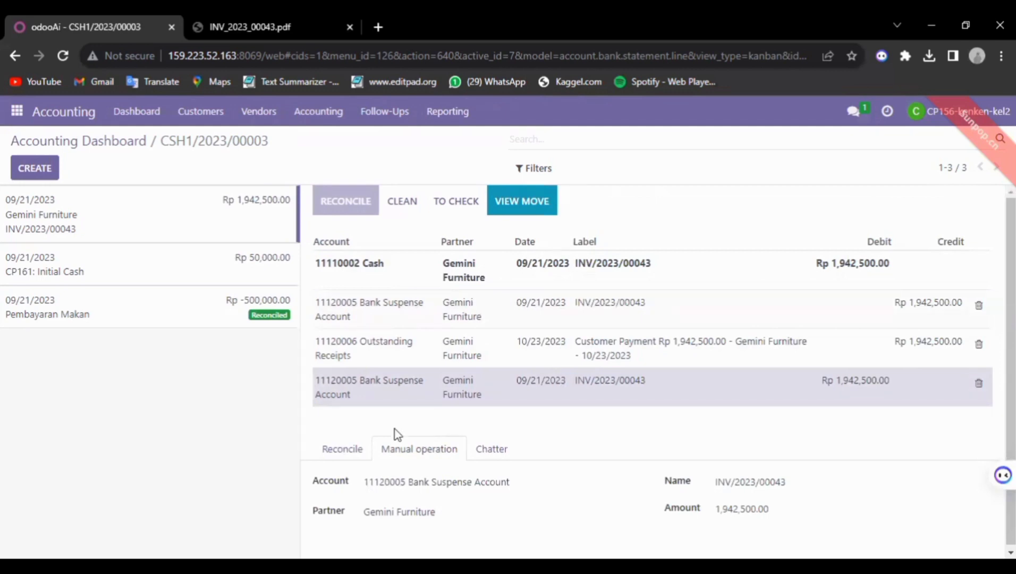
Unmatch PCSH1/2023/00001 and open its Rp 1,942,500.00 payment record
left_click(346, 450)
scroll(449, 493, "down", 3)
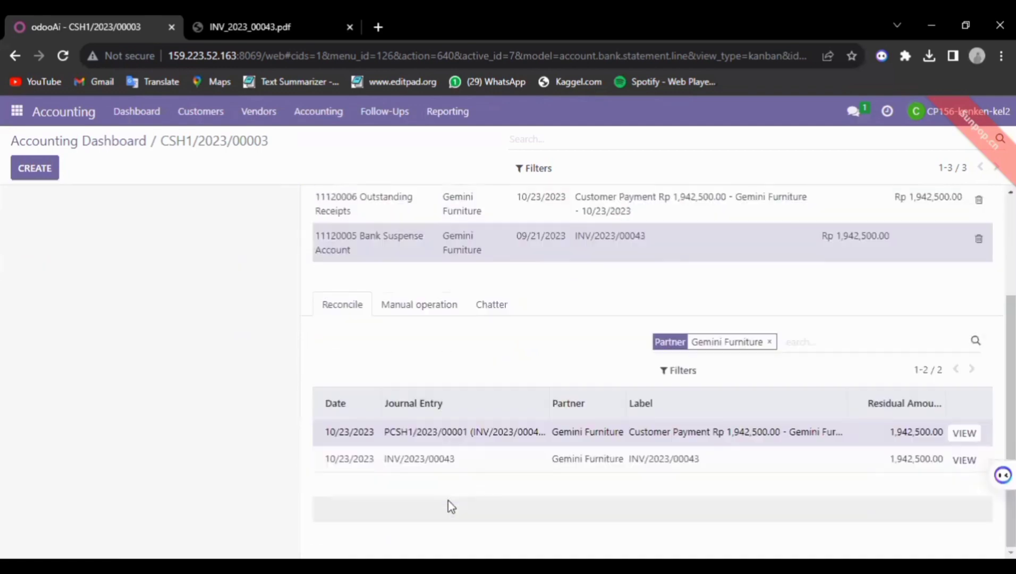
left_click(451, 437)
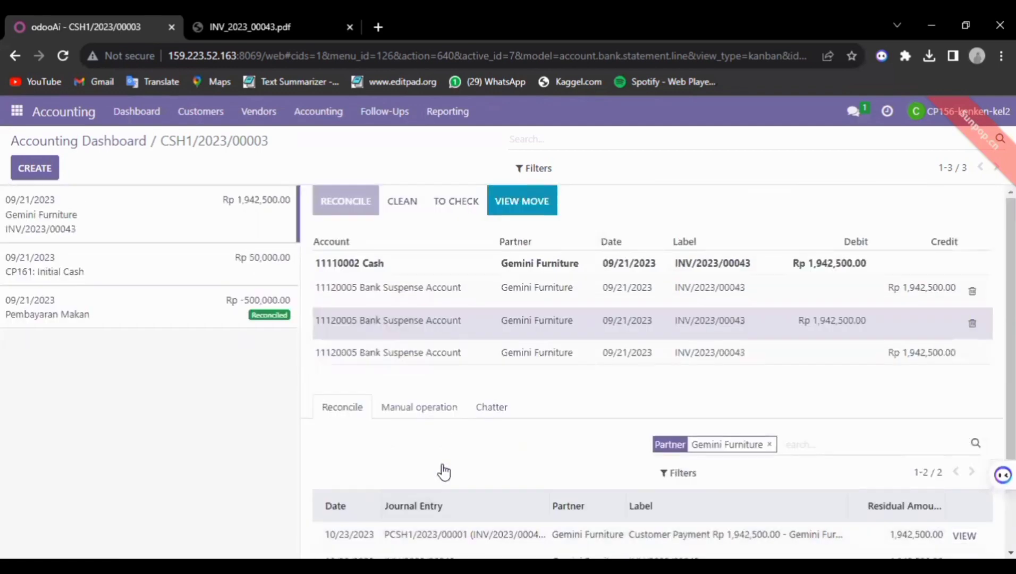
double_click(443, 465)
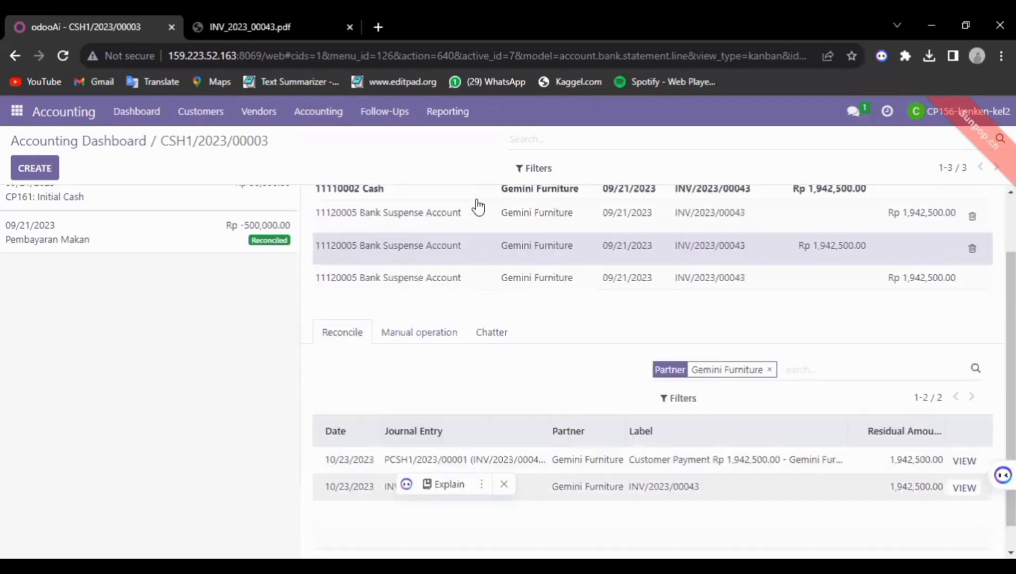
scroll(477, 207, "up", 2)
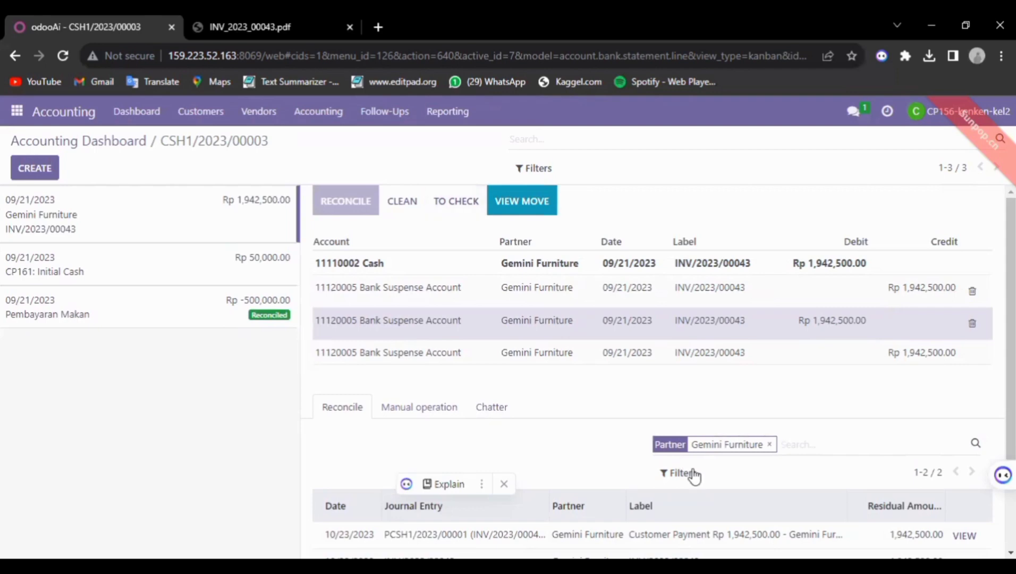
scroll(964, 406, "down", 2)
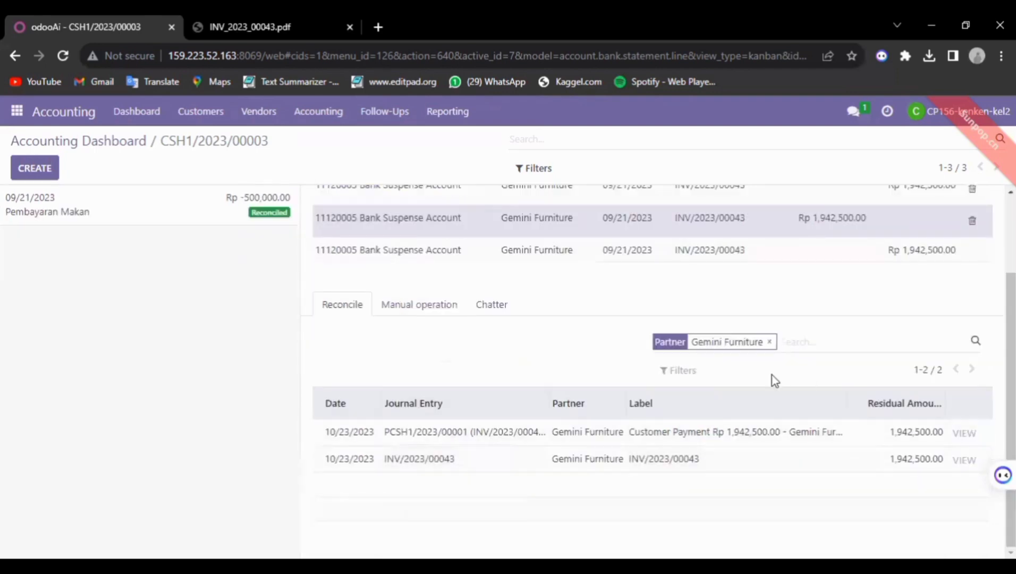
scroll(772, 376, "up", 2)
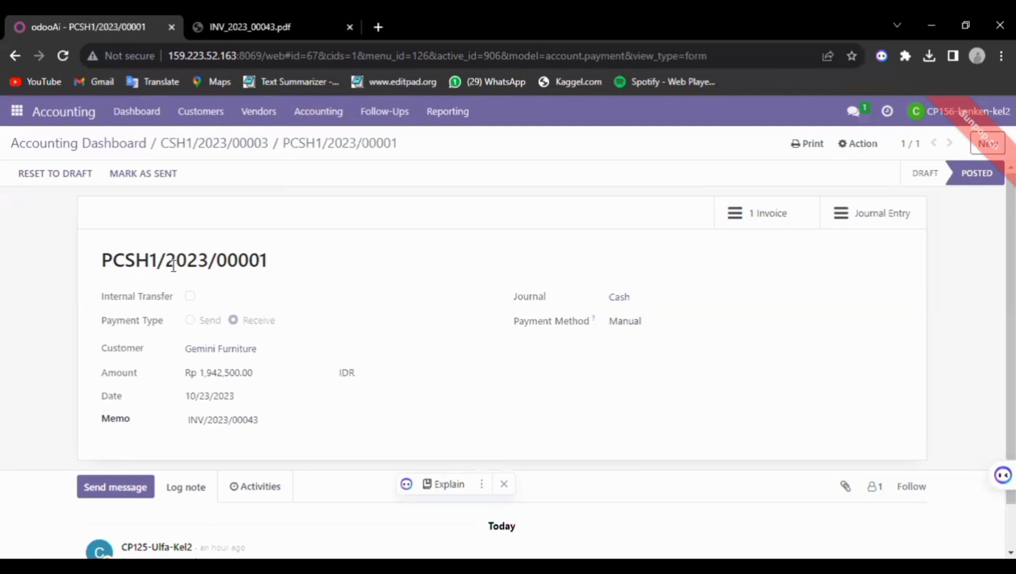
Back on CSH1/2023/00003, remove the extra Bank Suspense lines and compare them with the Cash line
left_click(228, 154)
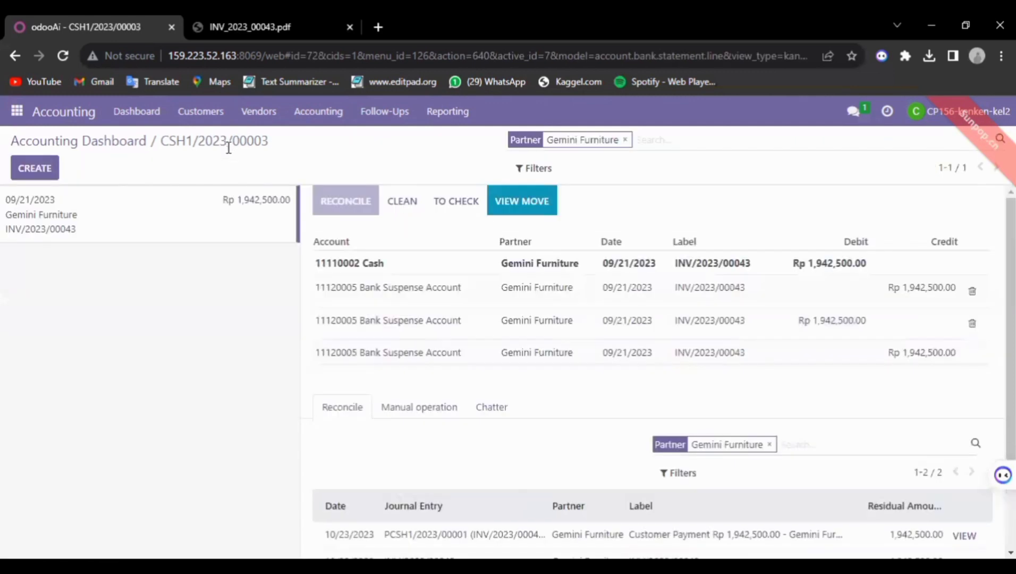
left_click(974, 324)
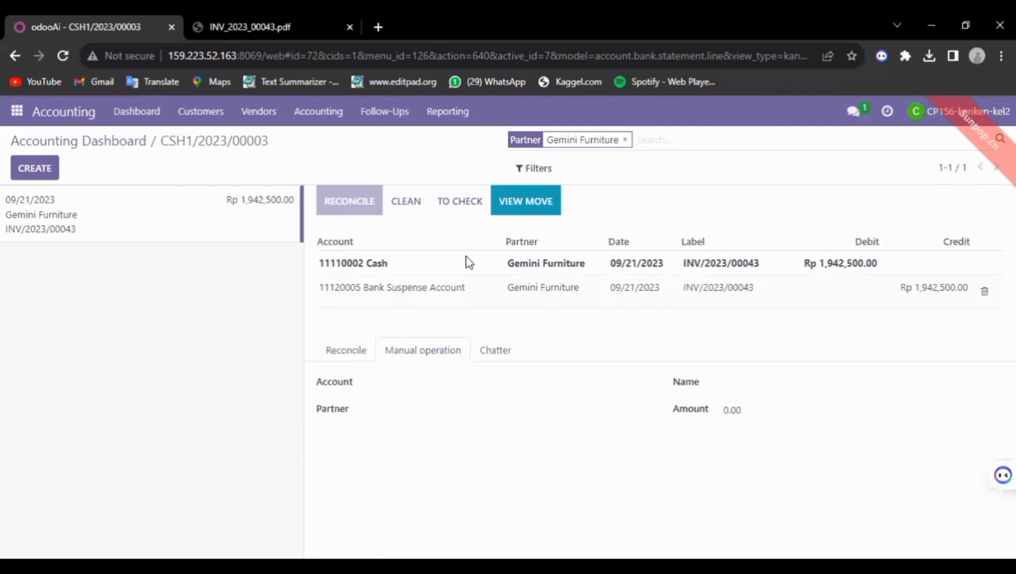
left_click(338, 261)
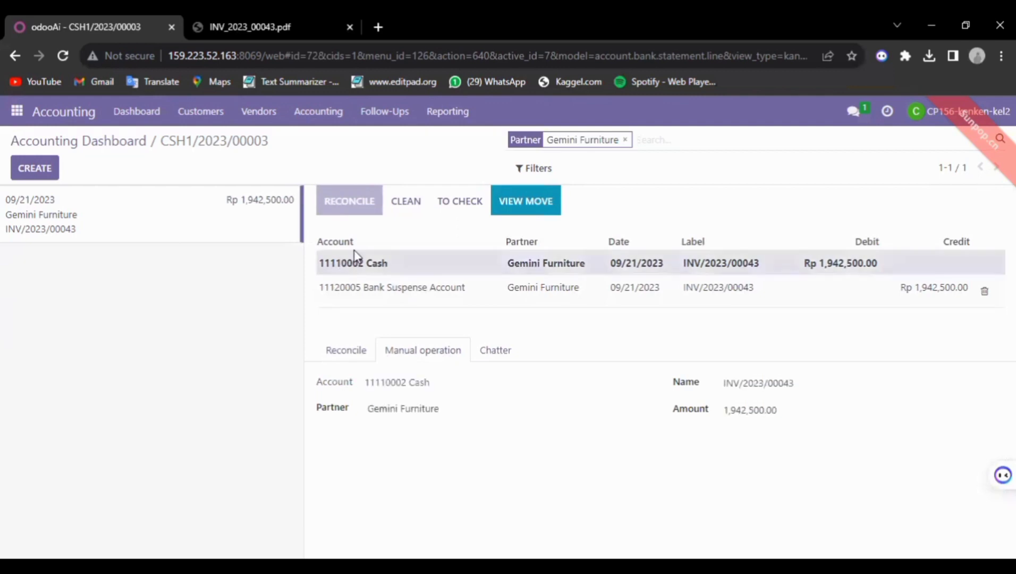
left_click(394, 284)
left_click(652, 257)
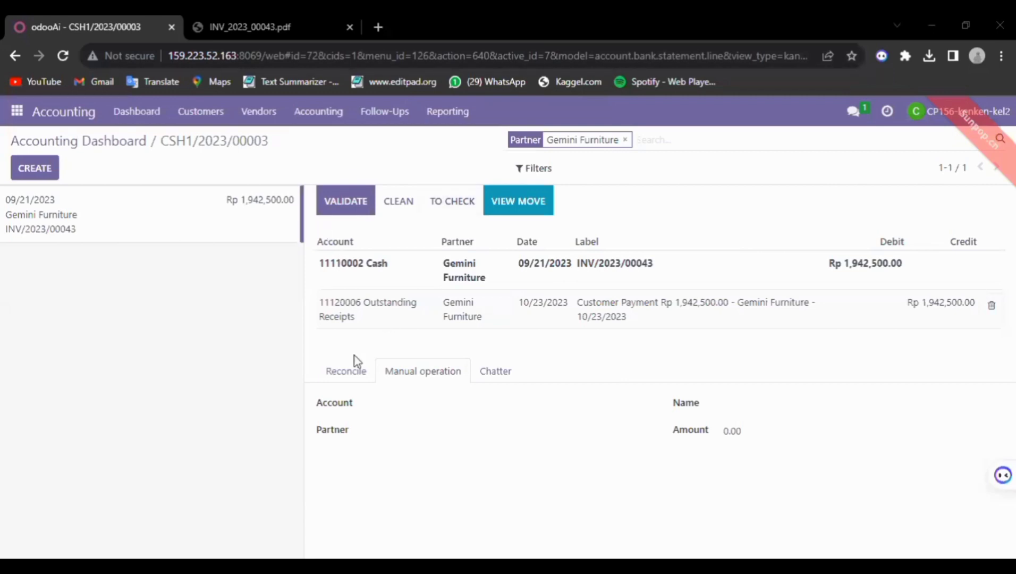
Validate the Gemini Furniture reconciliation, then open the apps menu to reach Discuss
left_click(350, 202)
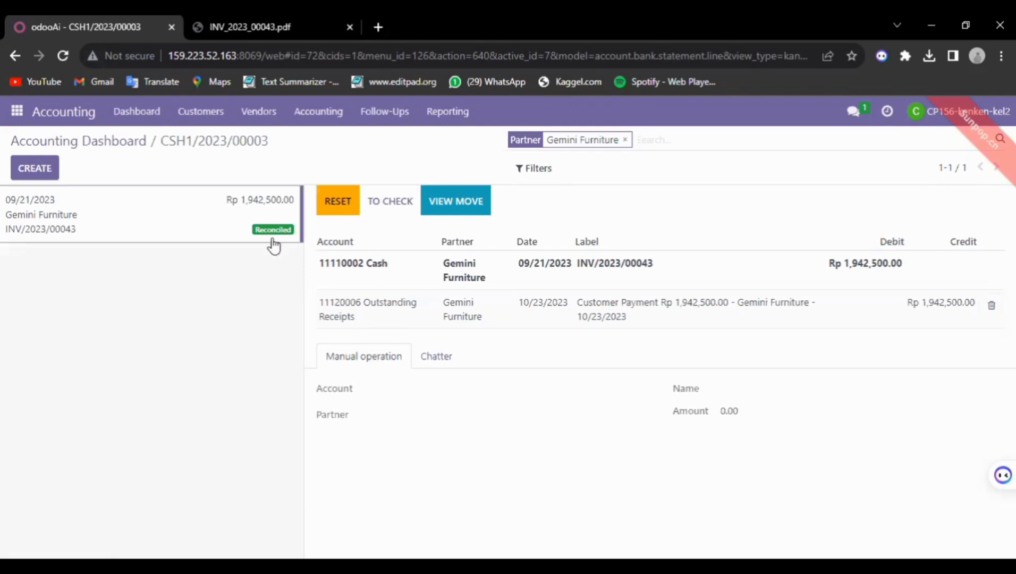
left_click(17, 110)
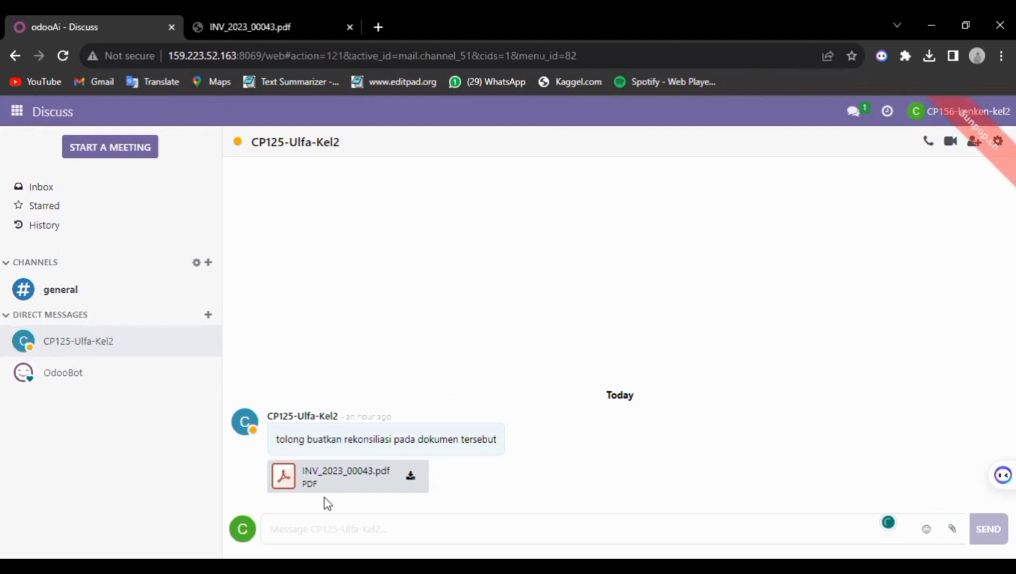
Write the reply 'saya sudah rekonsil untuk dokumen tersebut, silahkan dilanjutkan ke transaksi berikutnya'
type("kita sudah")
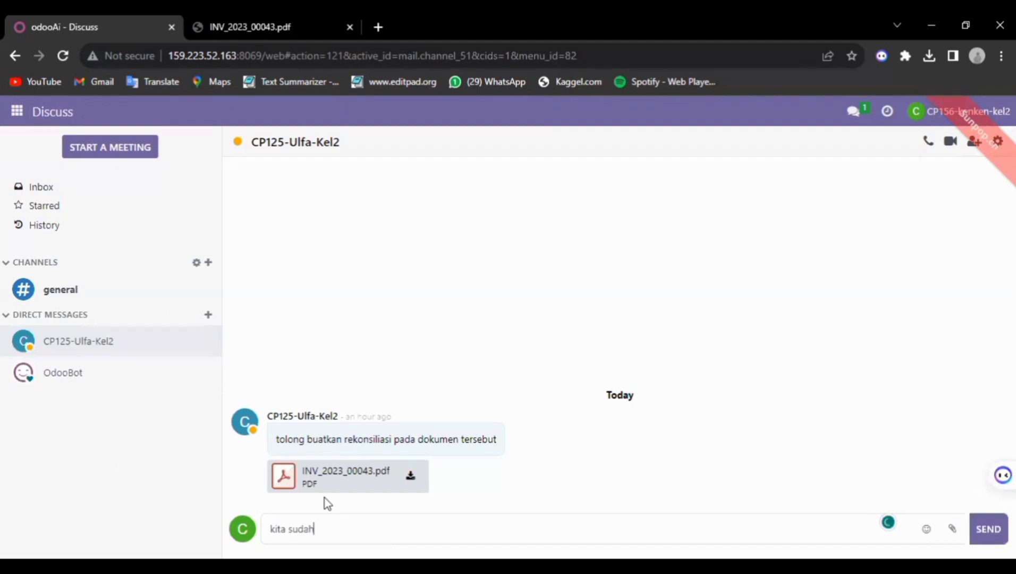
type(" rekonsil")
type("iasi")
key("BackSpace")
key("BackSpace")
key("BackSpace")
key("BackSpace")
type("untuk dokumen")
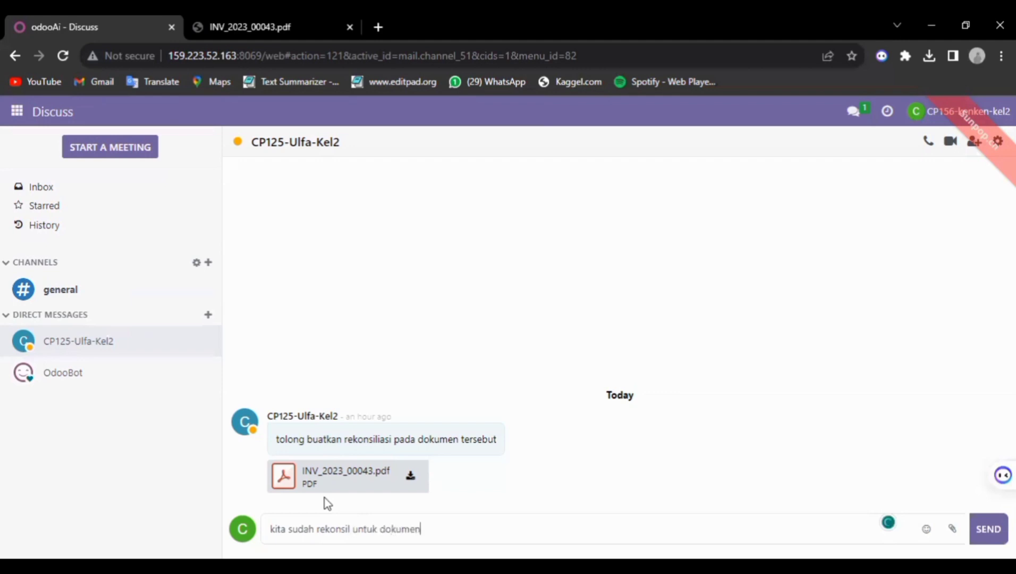
type(" tersebut")
left_click(284, 527)
key("BackSpace")
key("BackSpace")
key("BackSpace")
key("BackSpace")
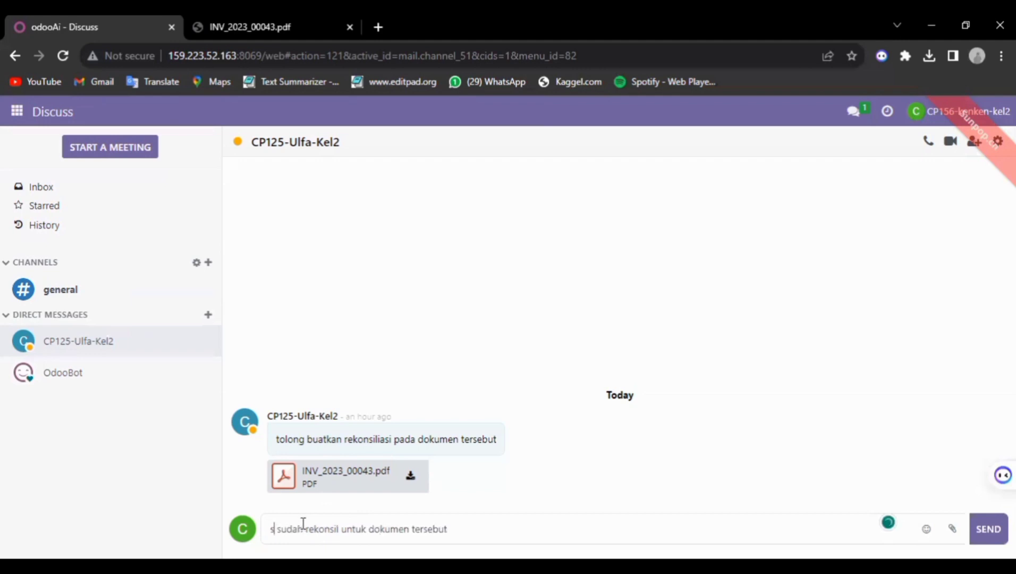
type("saya")
left_click(522, 519)
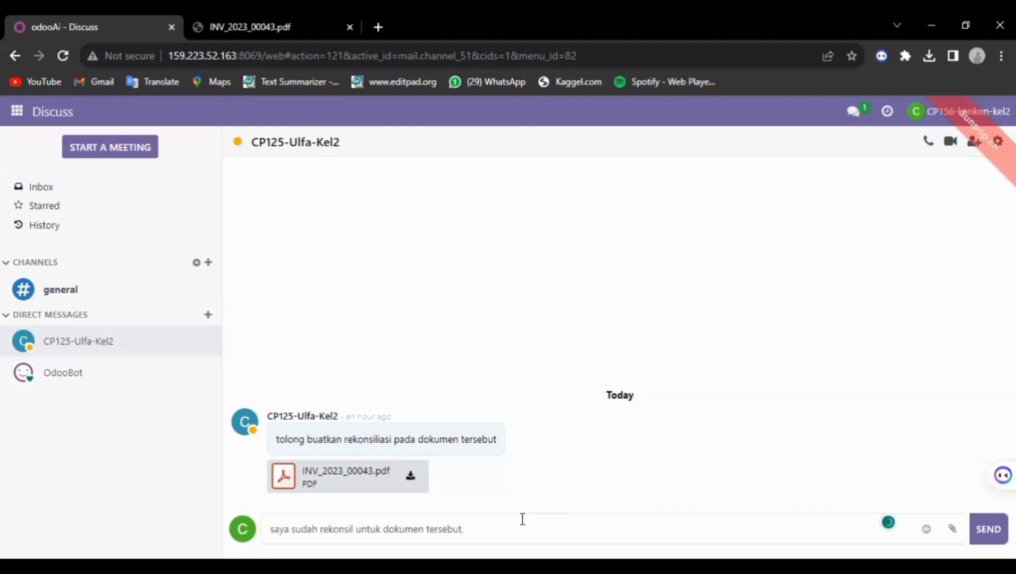
type("si")
type("lahkan dilanjutkan ke transaksi berikutnya")
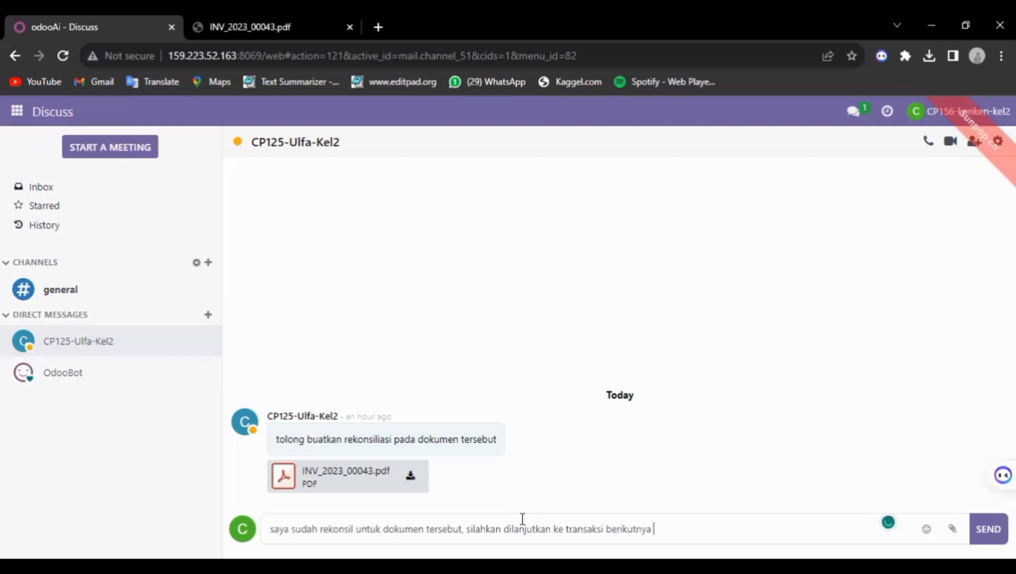
key("Return")
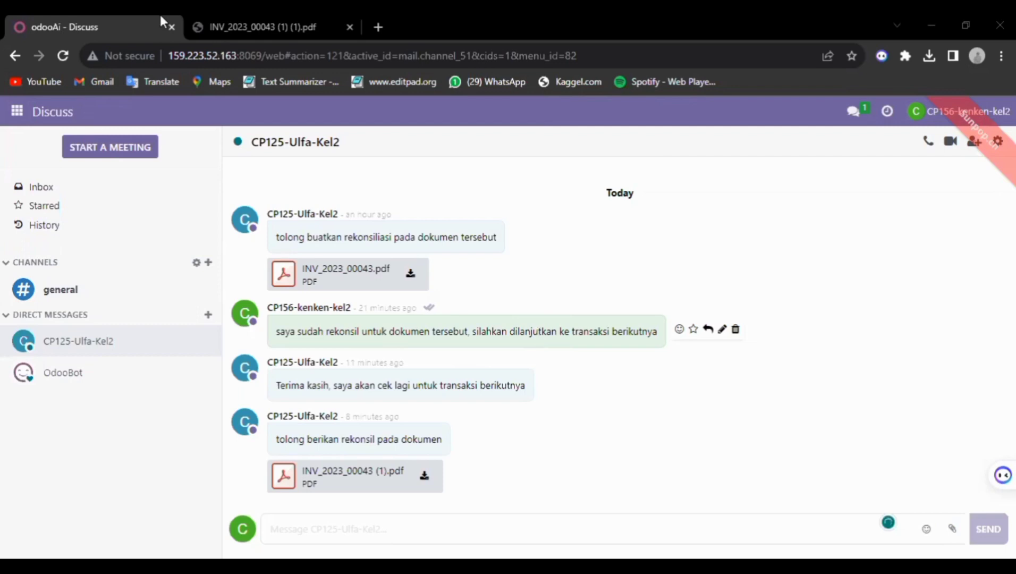
Look over the invoice PDF, then return to the Discuss chat
left_click(240, 22)
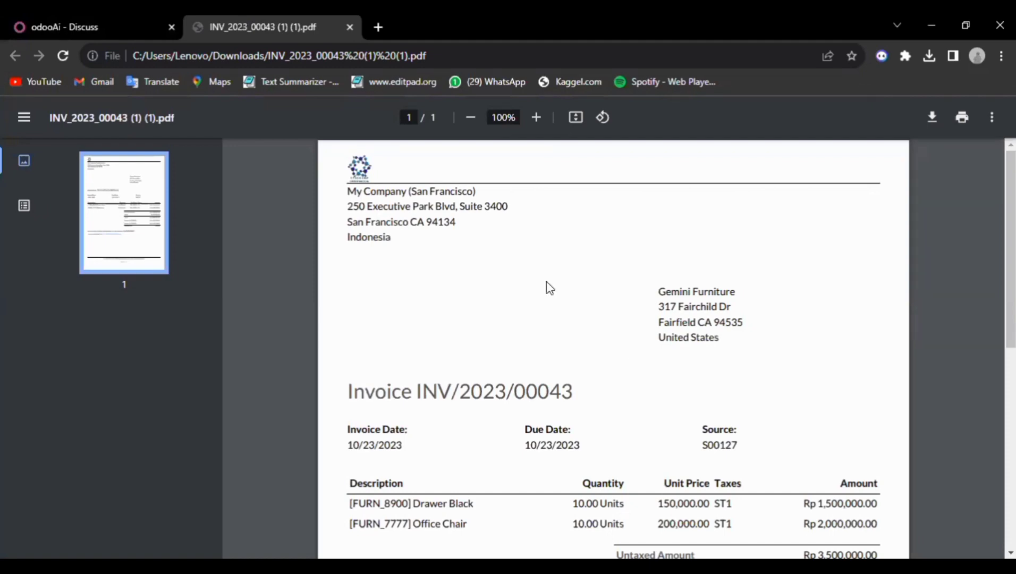
scroll(546, 288, "down", 4)
scroll(542, 279, "up", 2)
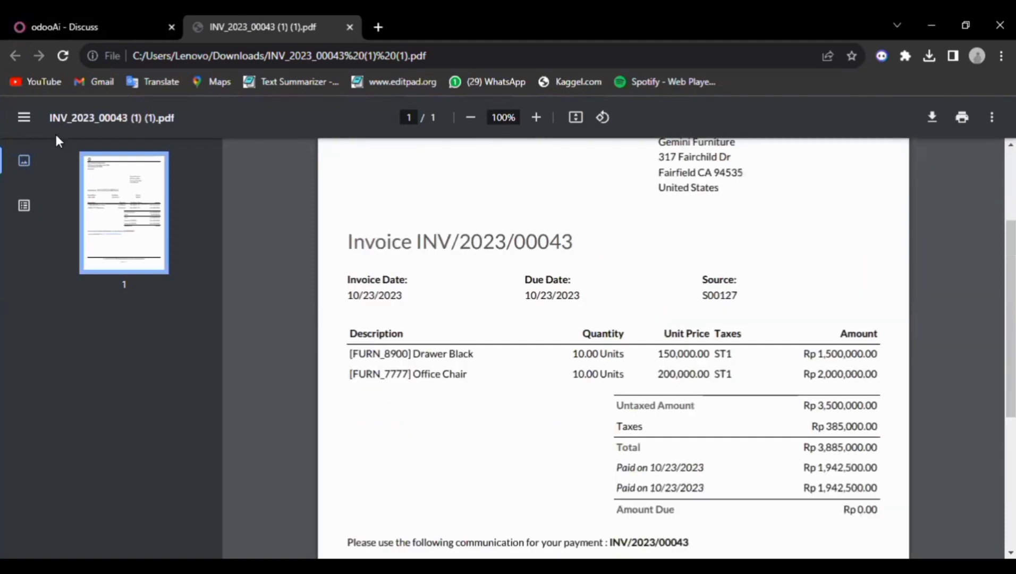
left_click(57, 21)
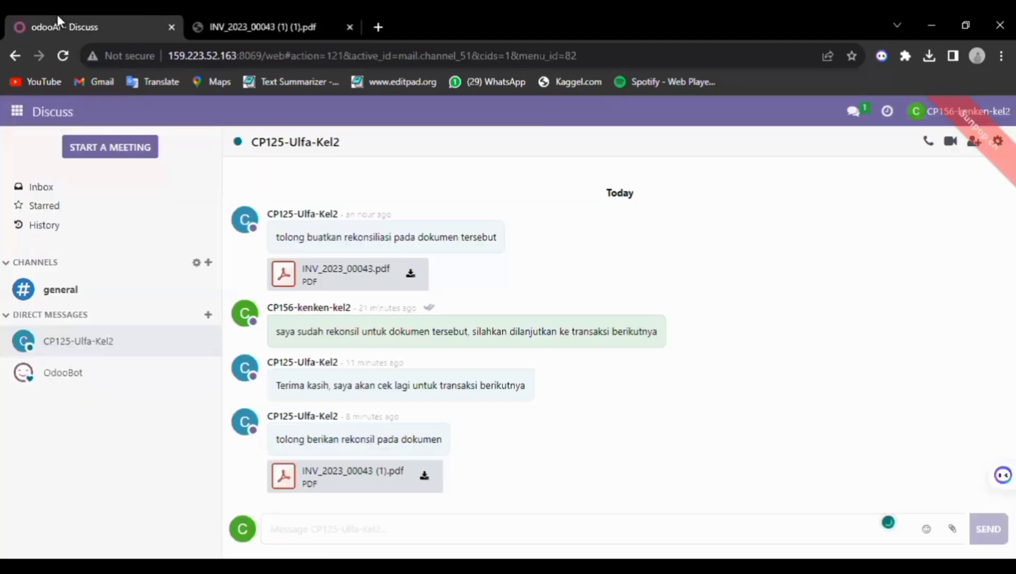
Go to Accounting, close the stray chat window, and view the Cash journal's transactions
left_click(17, 111)
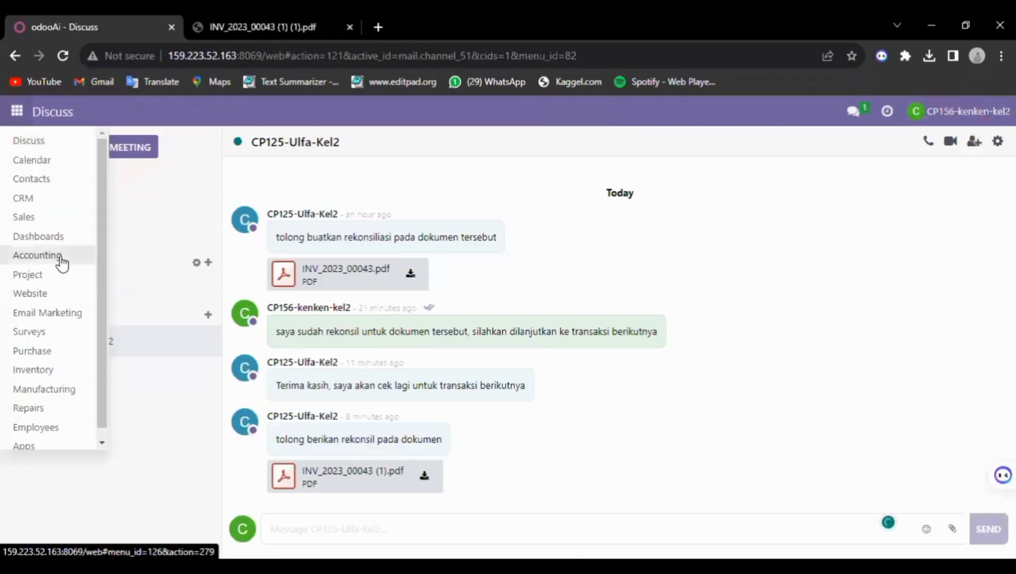
left_click(62, 256)
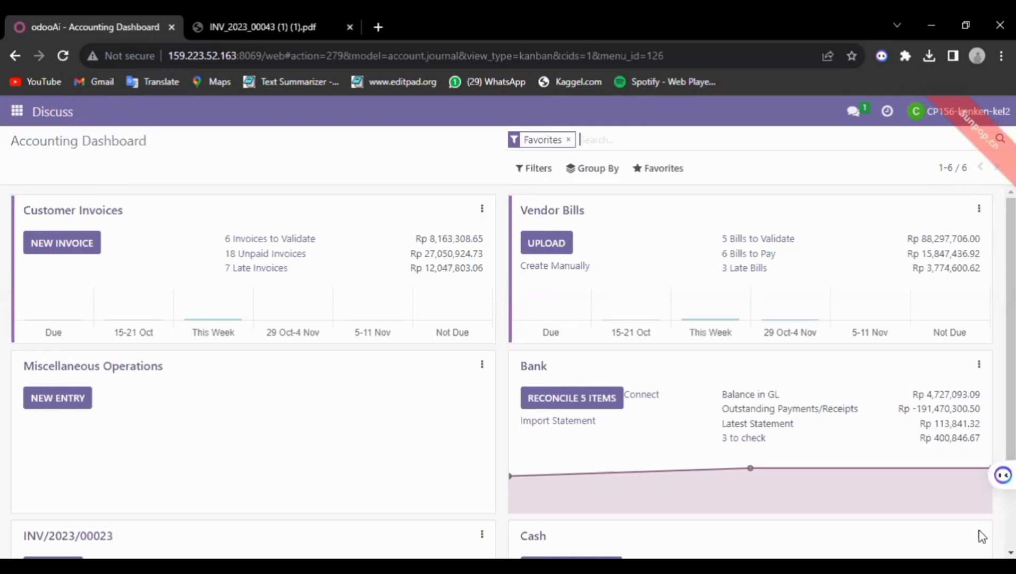
scroll(983, 526, "down", 2)
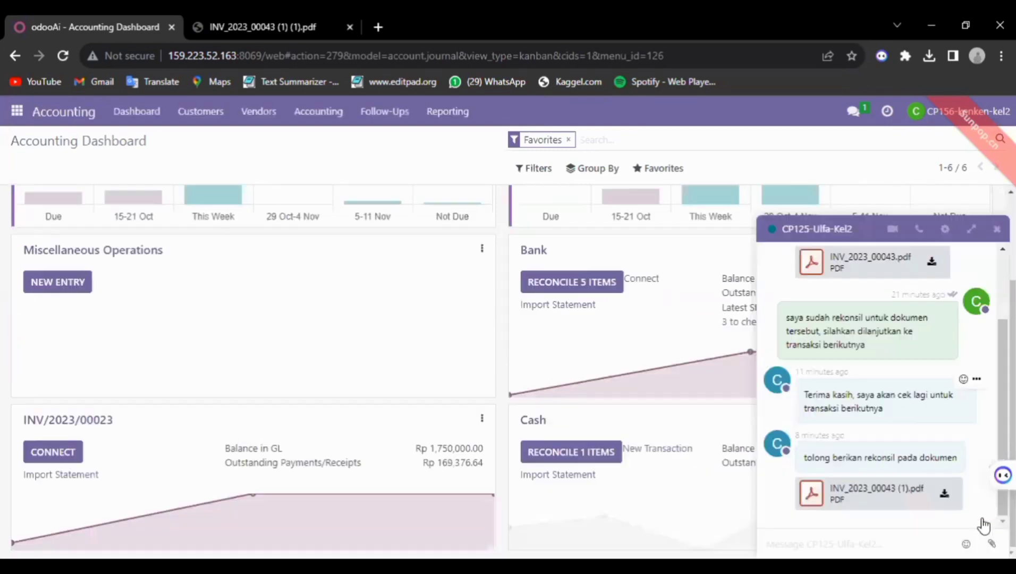
left_click(997, 228)
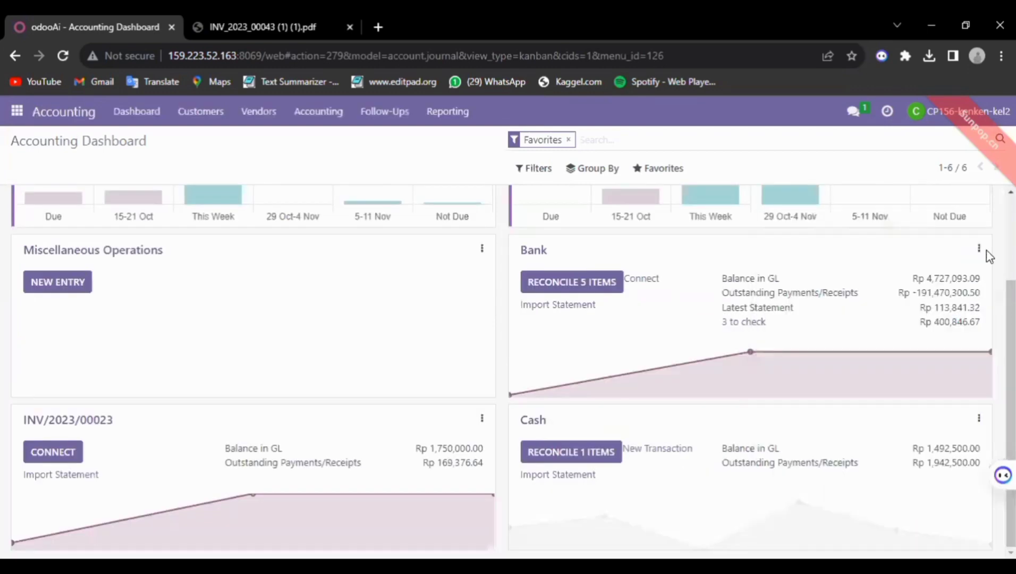
left_click(979, 418)
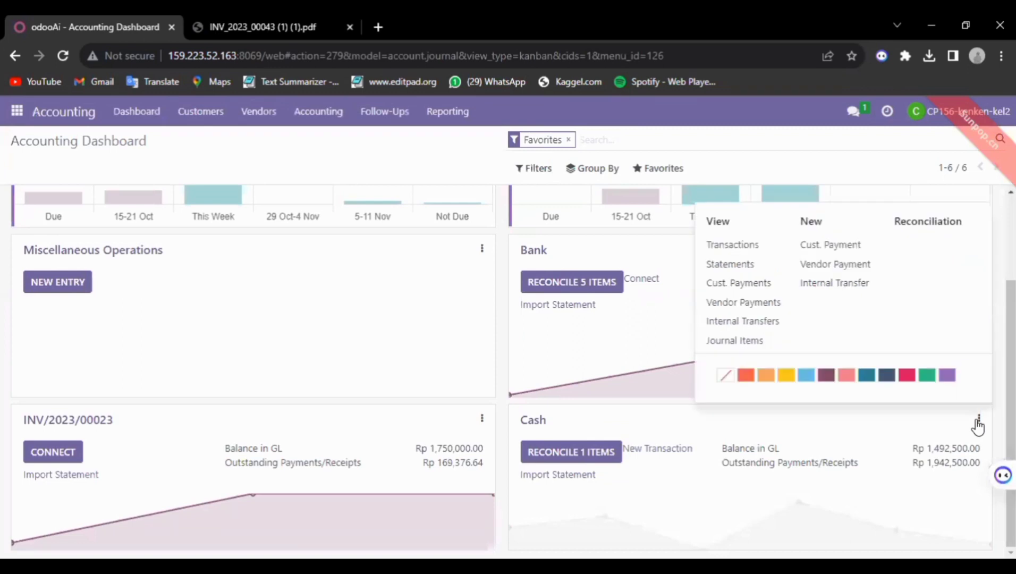
left_click(730, 244)
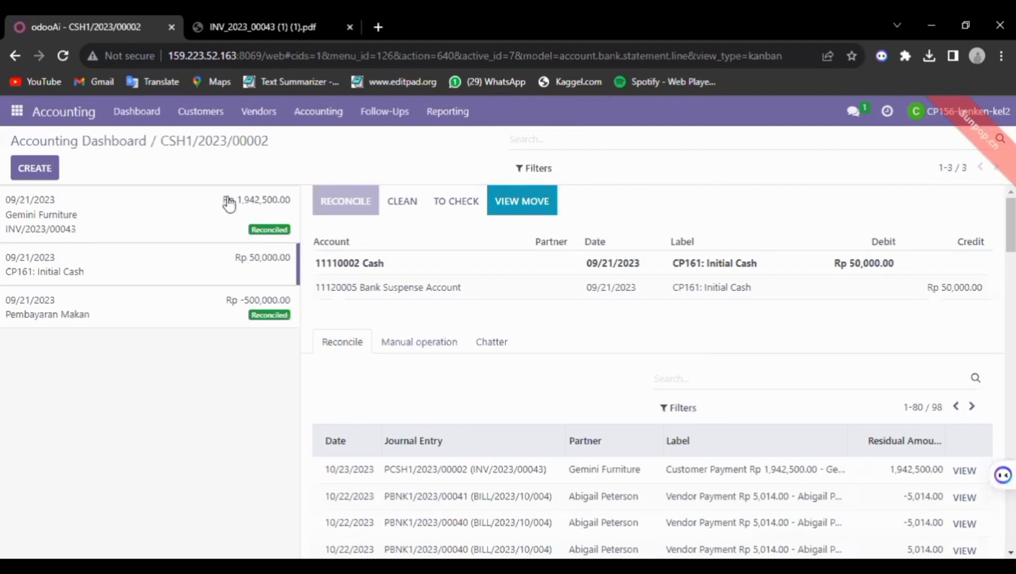
Create a new Cash statement line labelled INV/2023/00043, copied from the invoice PDF
left_click(24, 177)
left_click(282, 260)
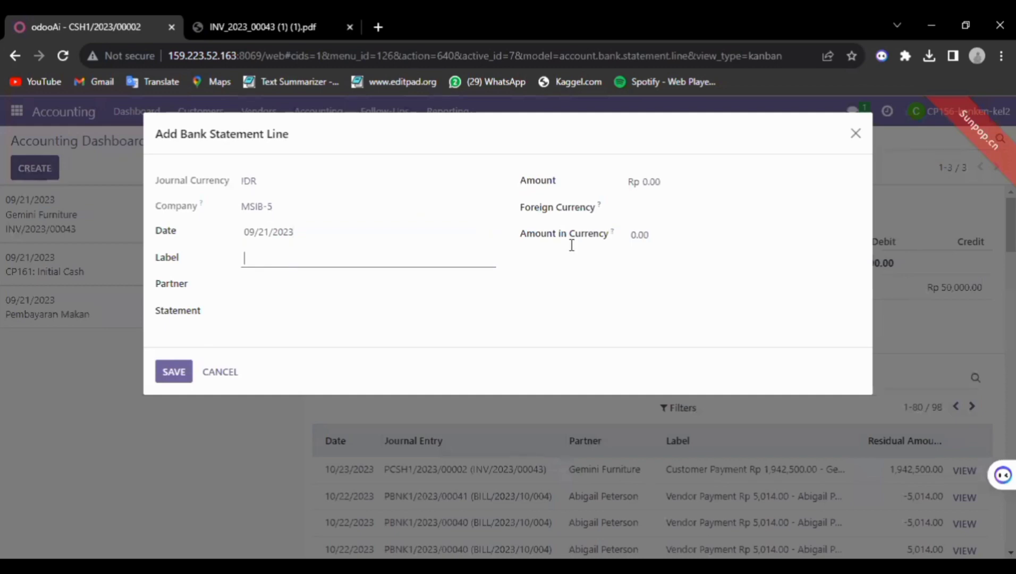
key("ctrl+Tab")
left_click_drag(418, 247, 574, 255)
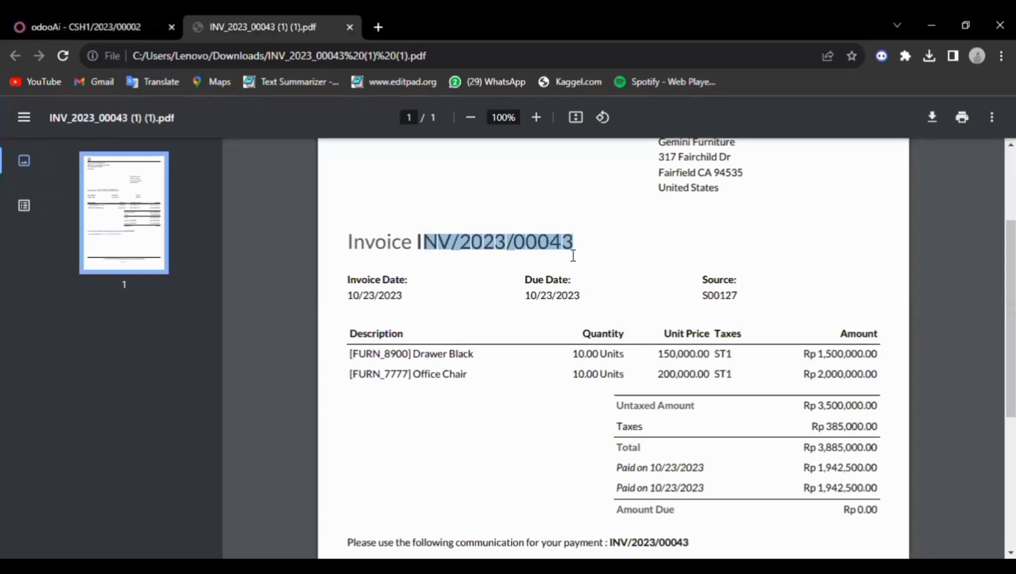
key("ctrl+Tab")
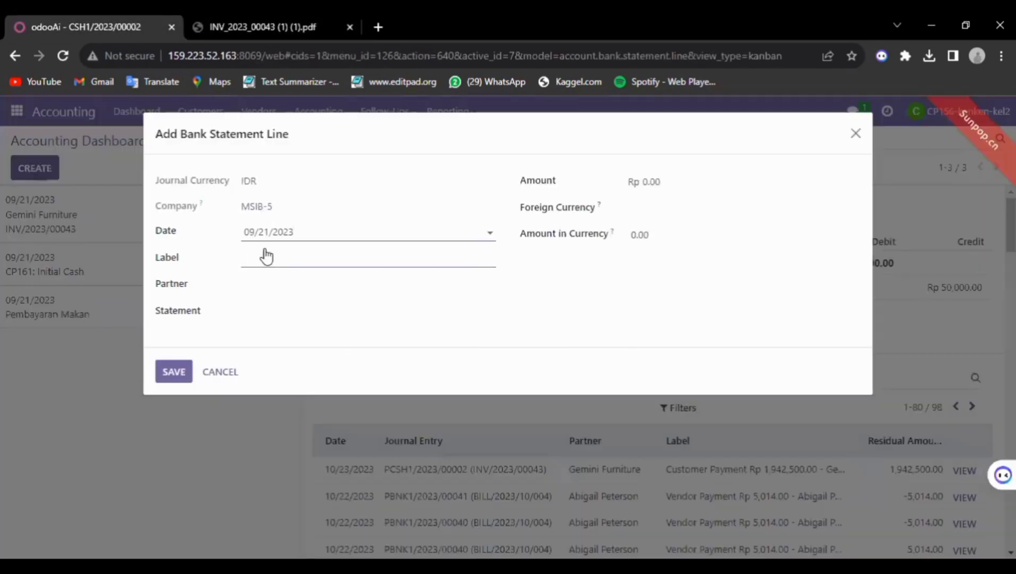
left_click(271, 256)
type("INV/2023/00043")
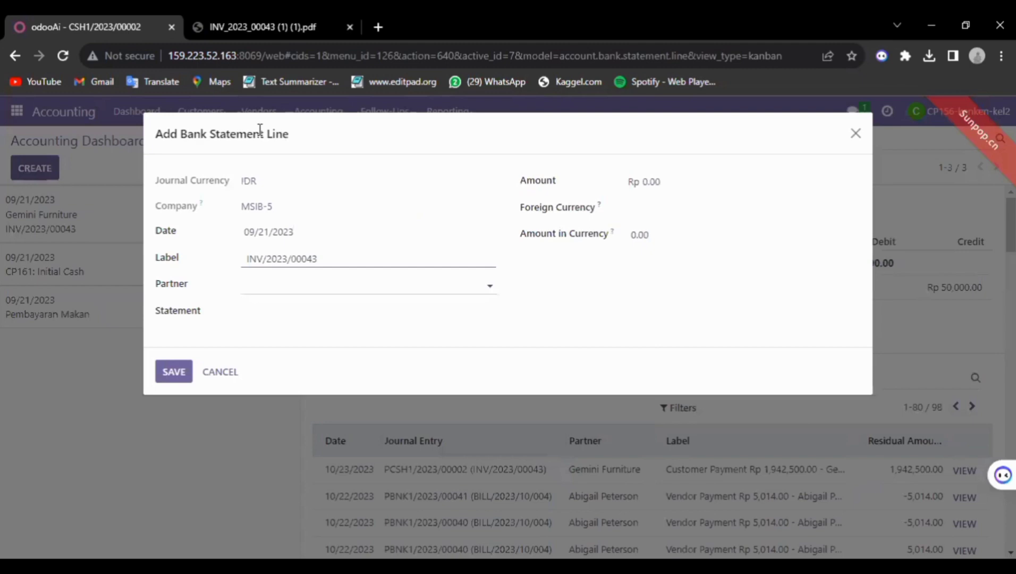
key("Tab")
Set the line's partner to Gemini Furniture, copied from the invoice
key("ctrl+Tab")
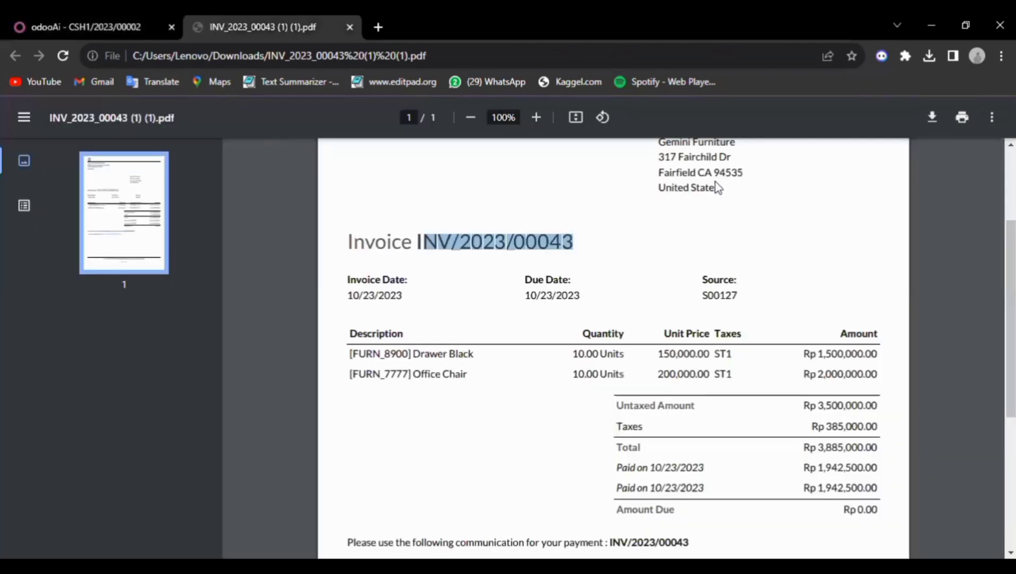
scroll(660, 215, "up", 1)
left_click_drag(660, 216, 750, 222)
key("ctrl+c")
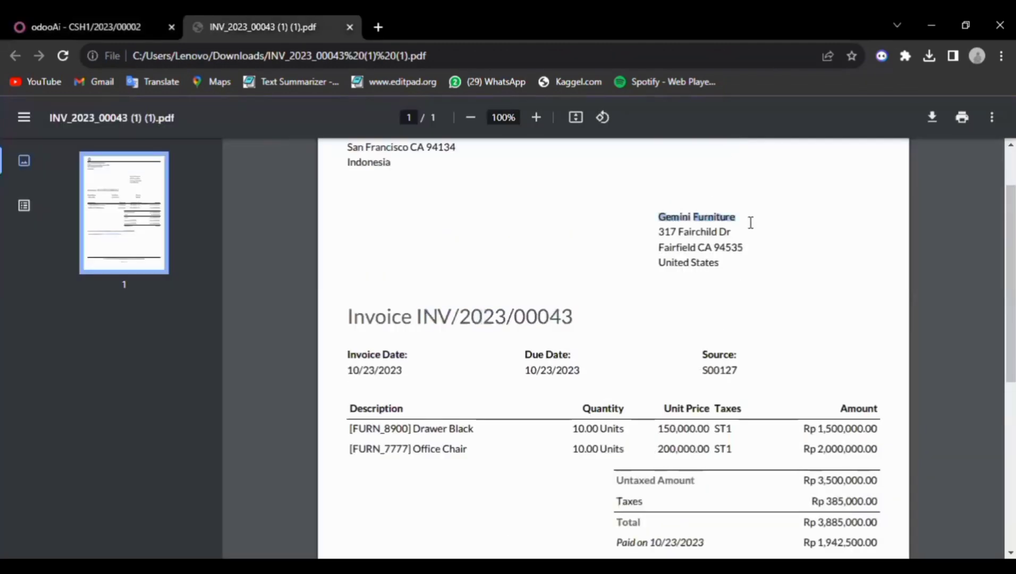
key("ctrl+Tab")
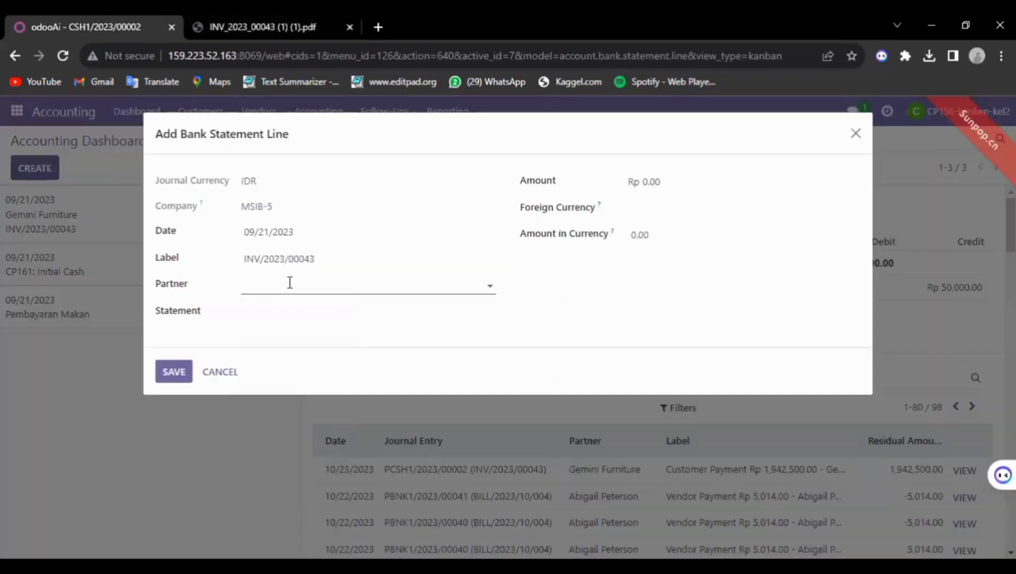
left_click(288, 286)
key("ctrl+v")
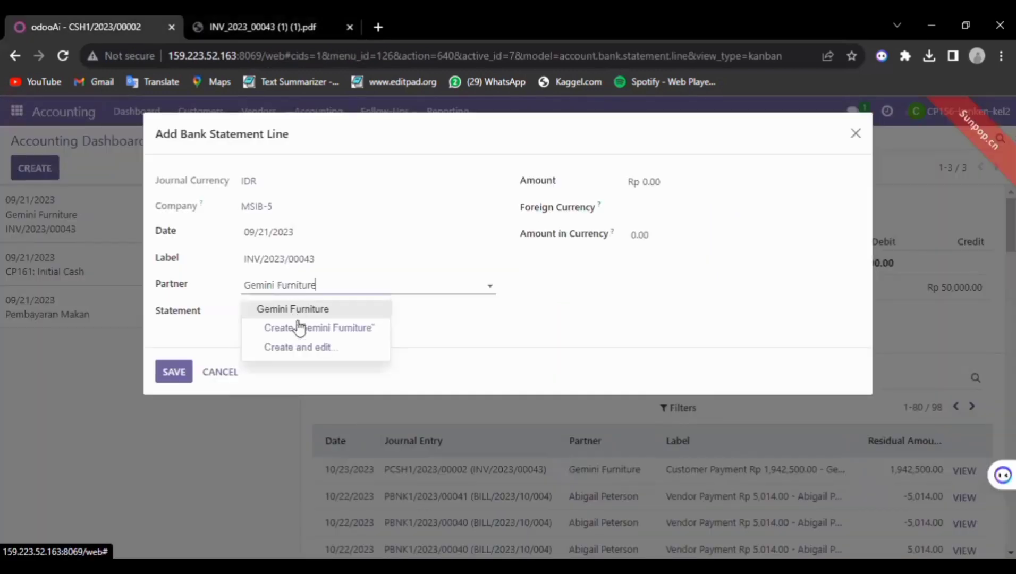
left_click(301, 309)
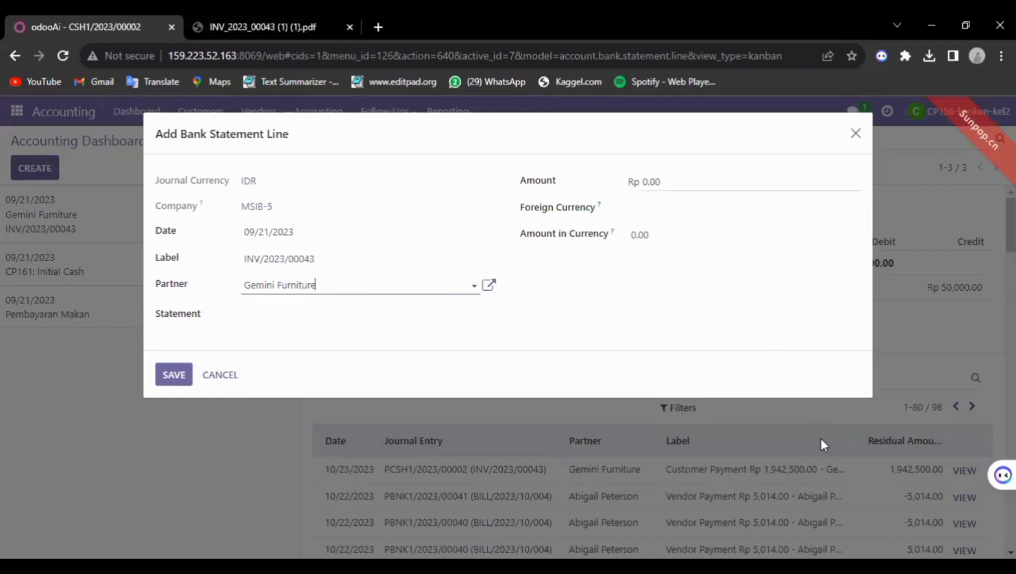
Set the Amount to the invoice's paid amount, 1,942,500.00
key("ctrl+Tab")
scroll(817, 378, "down", 1)
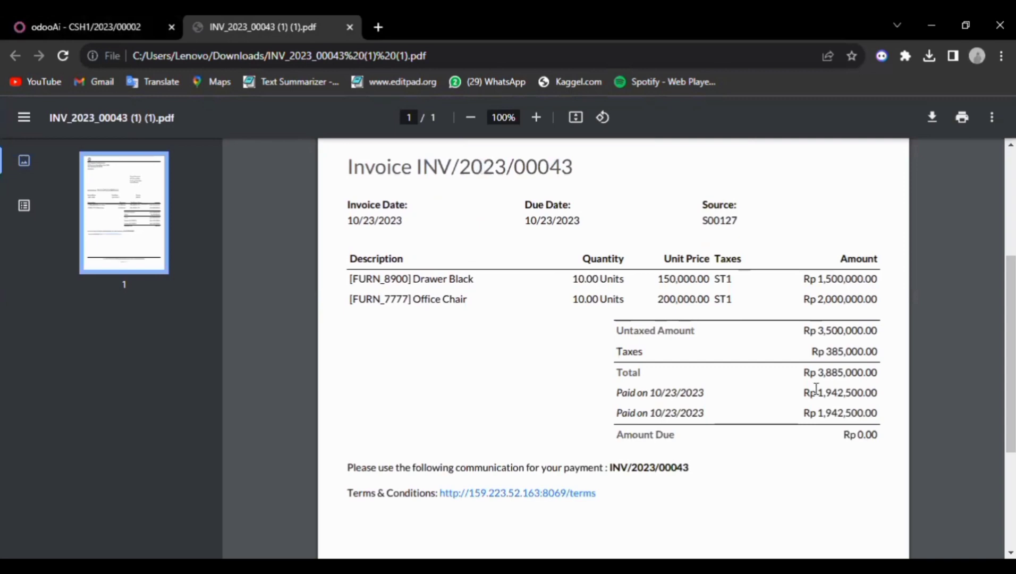
double_click(876, 391)
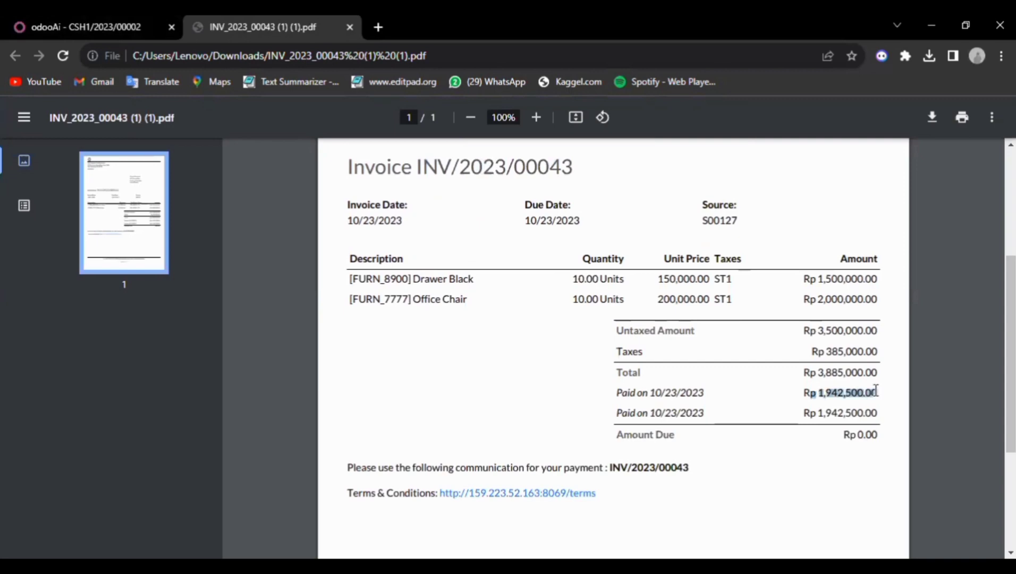
left_click_drag(821, 396, 881, 393)
key("ctrl+c")
left_click(5, 22)
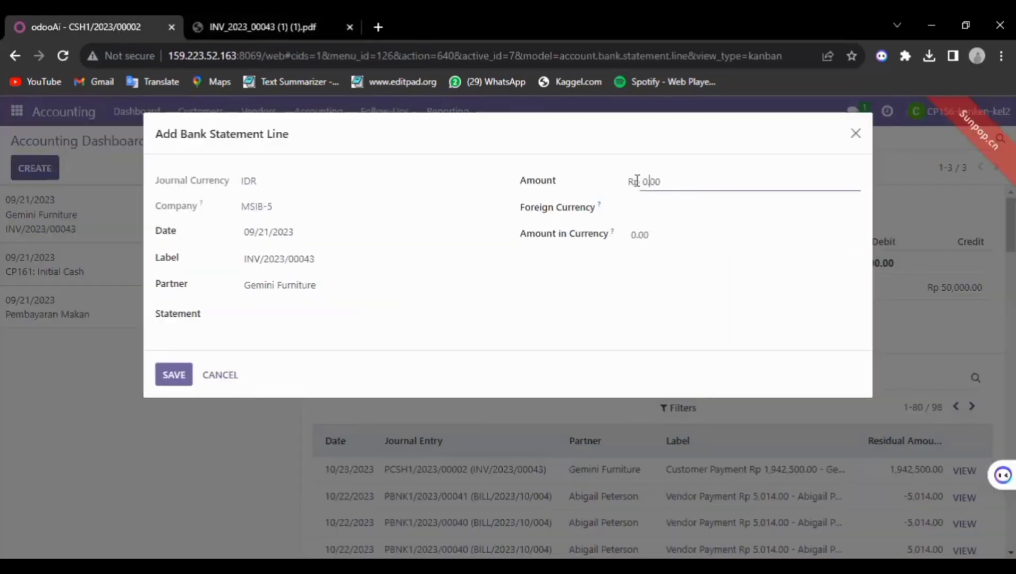
double_click(644, 181)
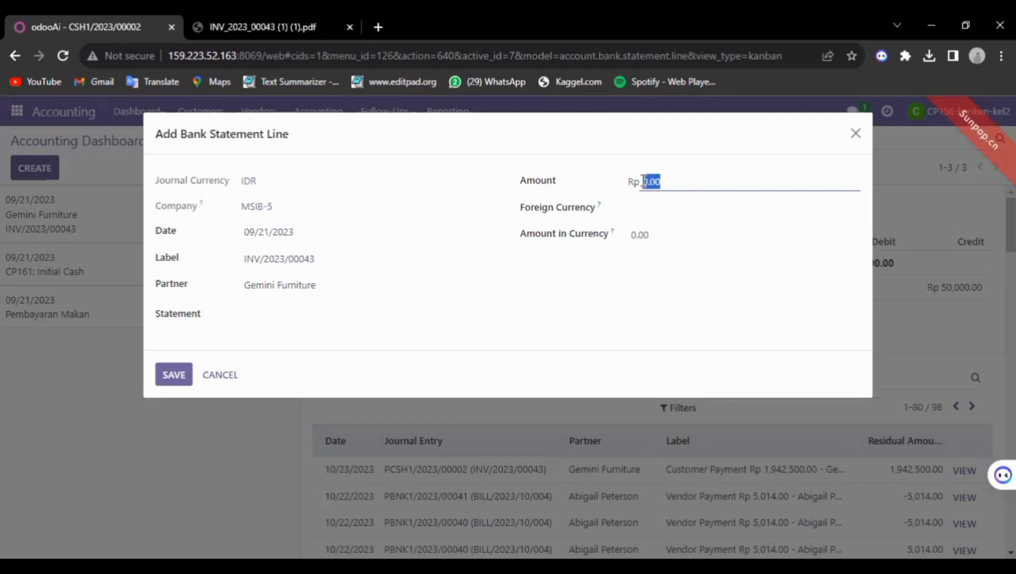
key("ctrl+v")
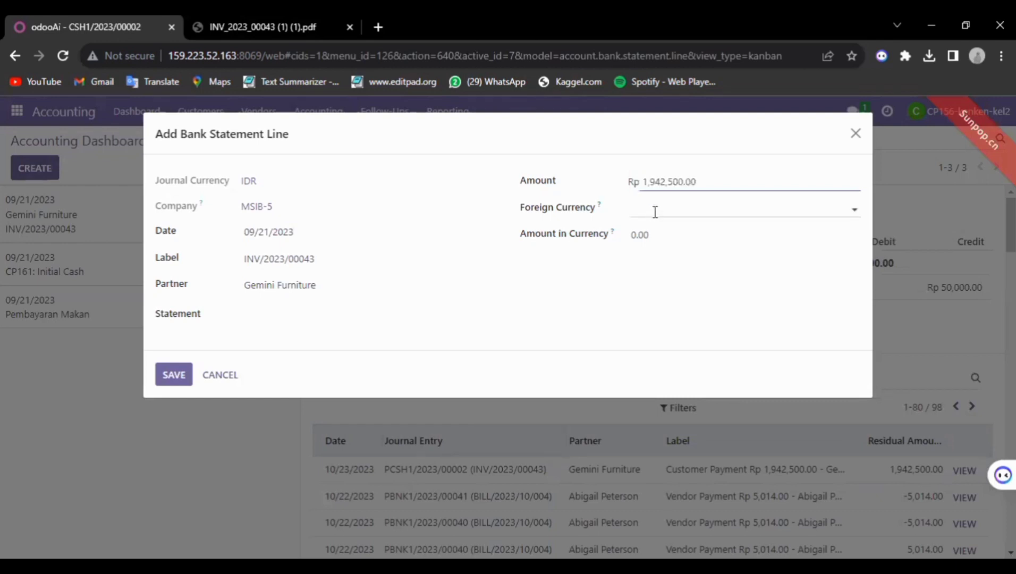
Choose IDR currency, set Amount in Currency to 1,942,500.00, and save the line
left_click(655, 212)
left_click(653, 229)
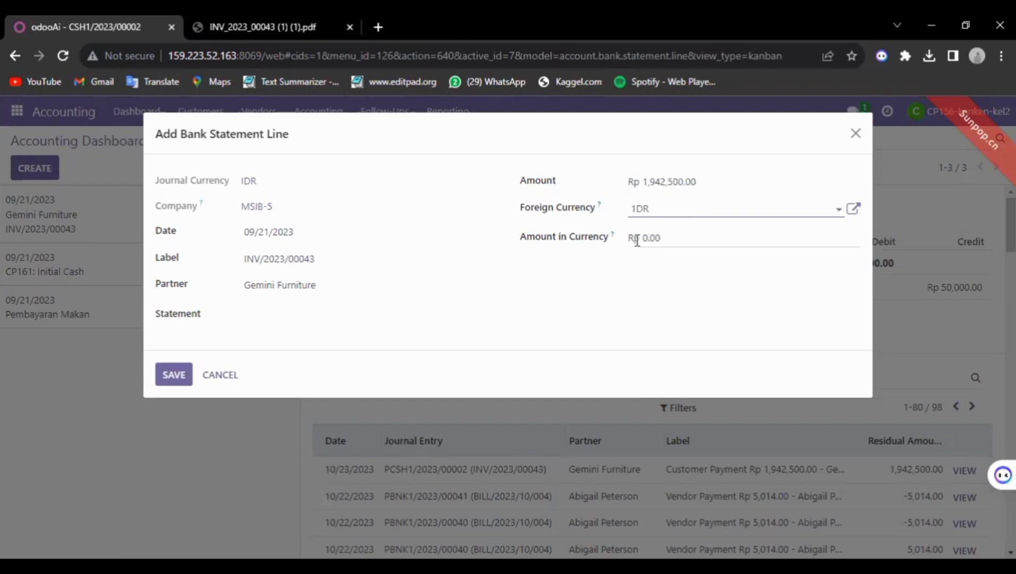
left_click(637, 241)
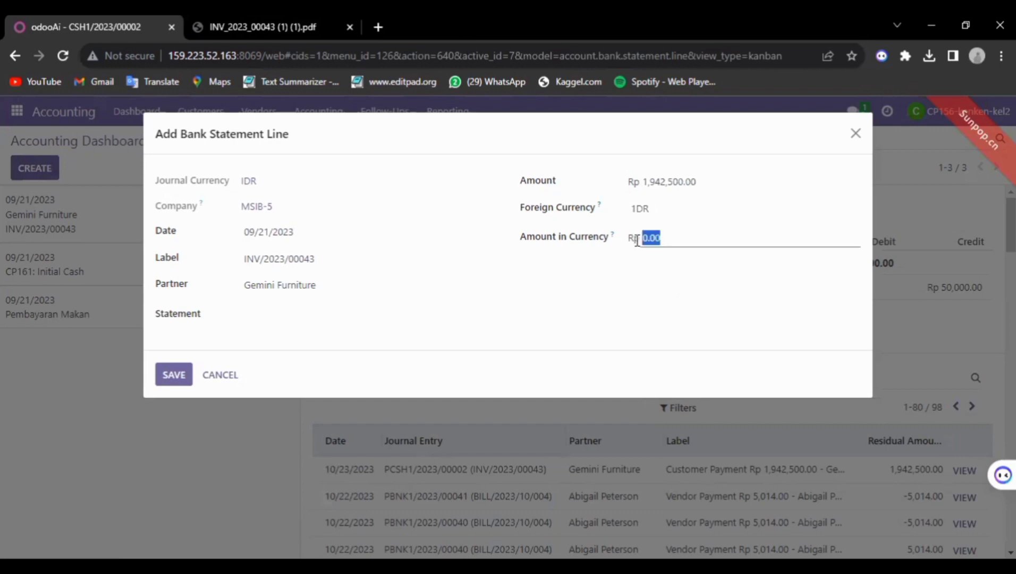
key("ctrl+v")
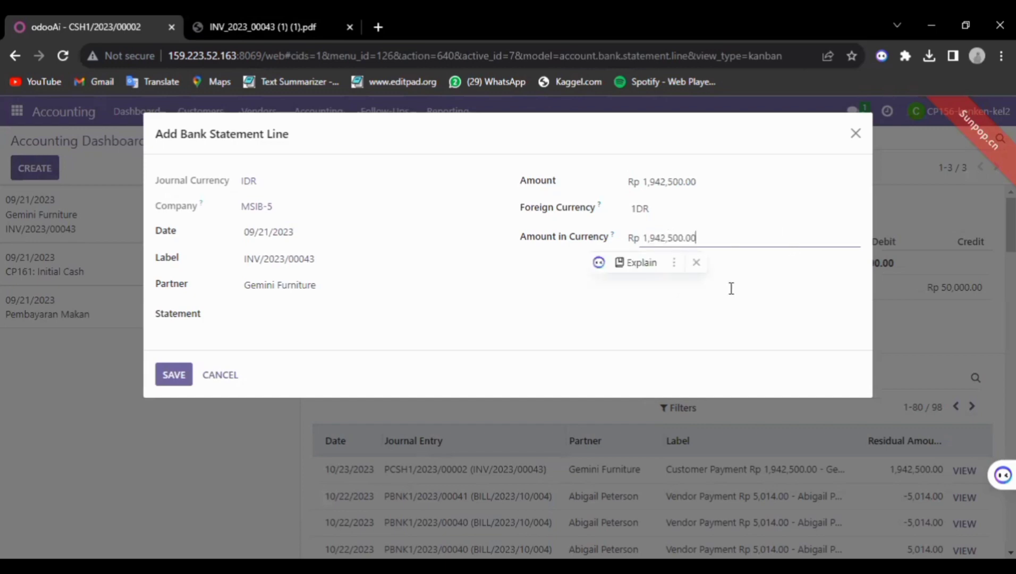
left_click(702, 230)
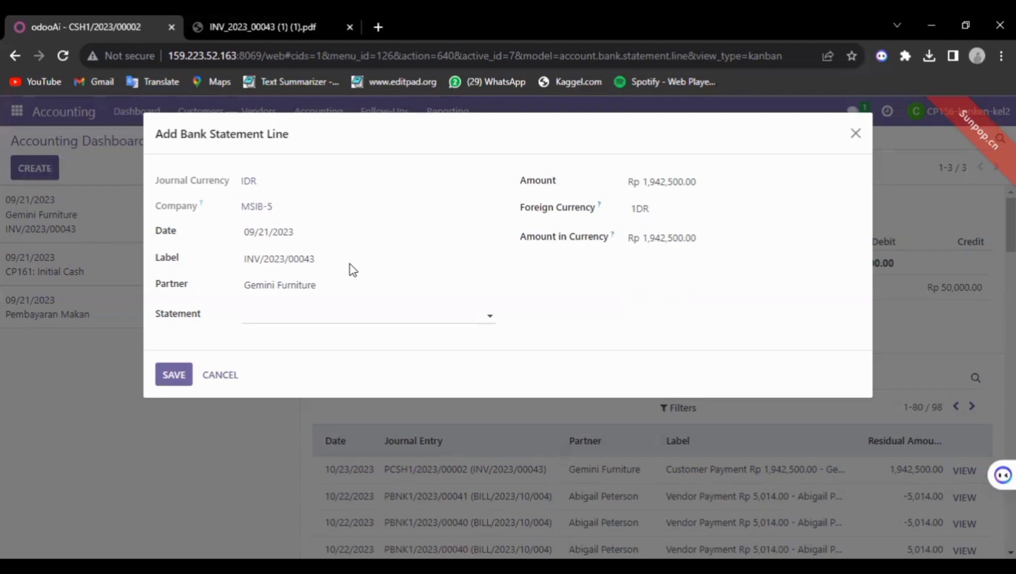
key("Escape")
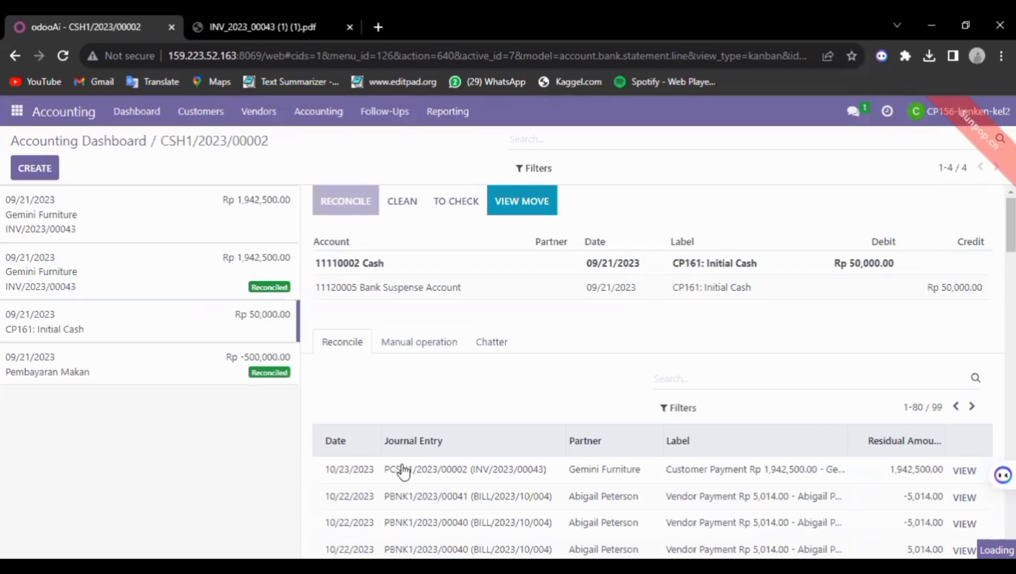
Open the INV/2023/00043 line, remove Interest Expense, match the Gemini Furniture payment, and validate
left_click(184, 226)
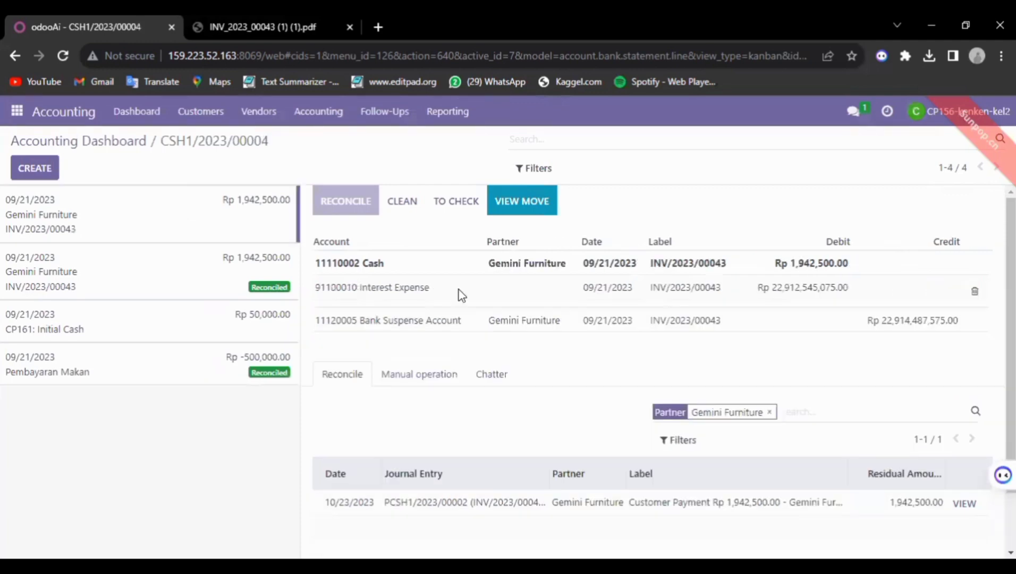
left_click(977, 292)
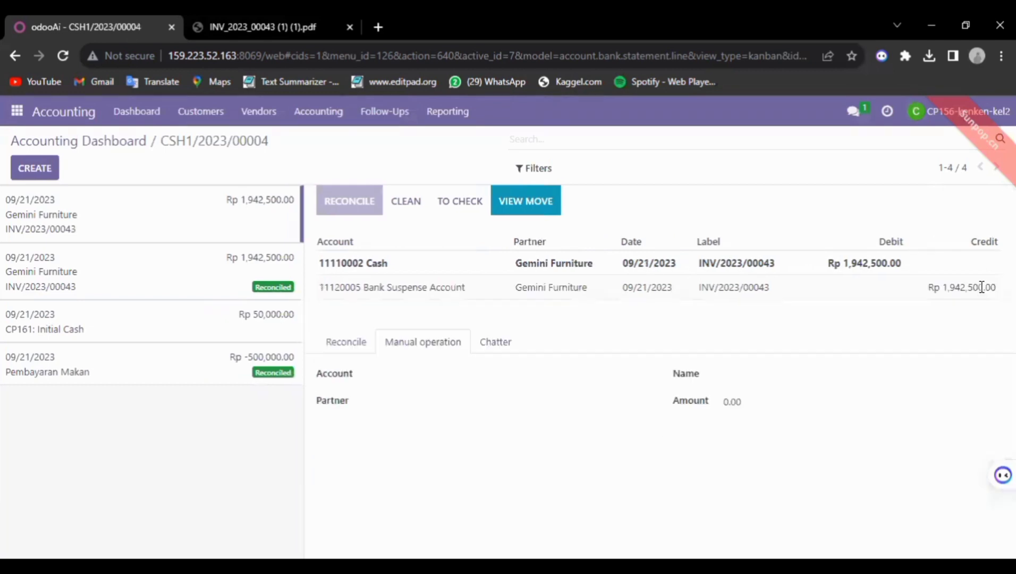
left_click(358, 343)
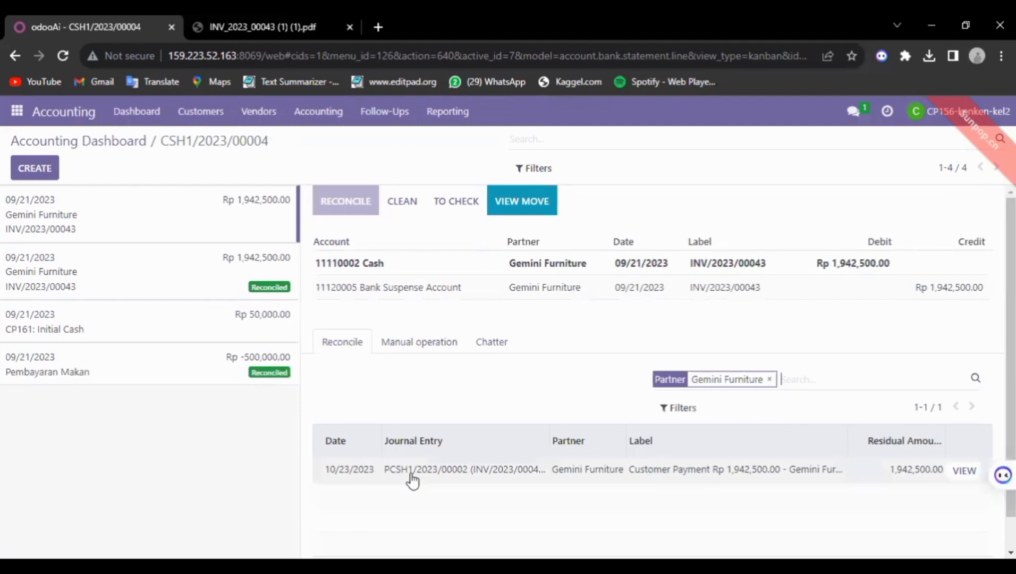
double_click(414, 470)
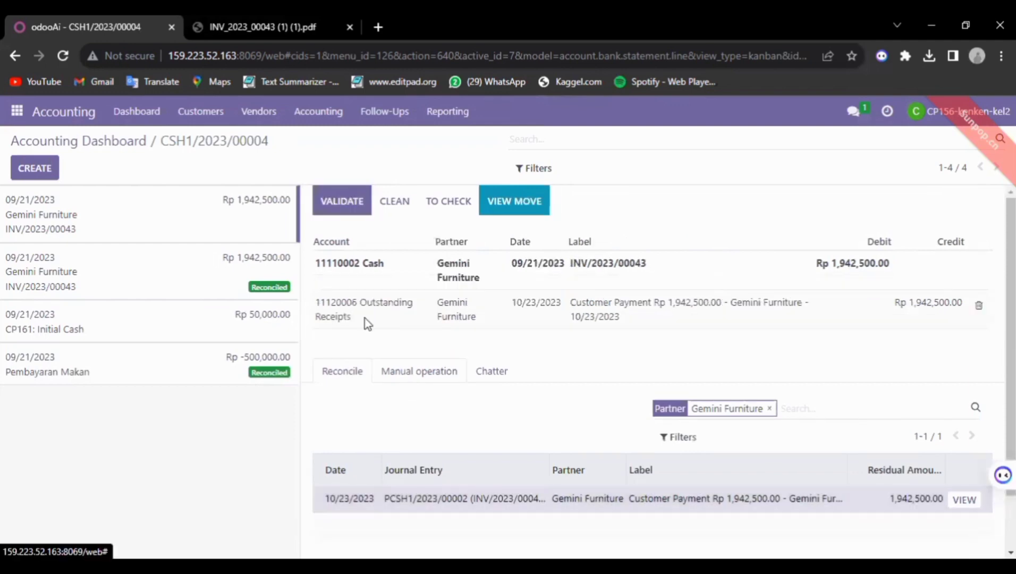
left_click(343, 207)
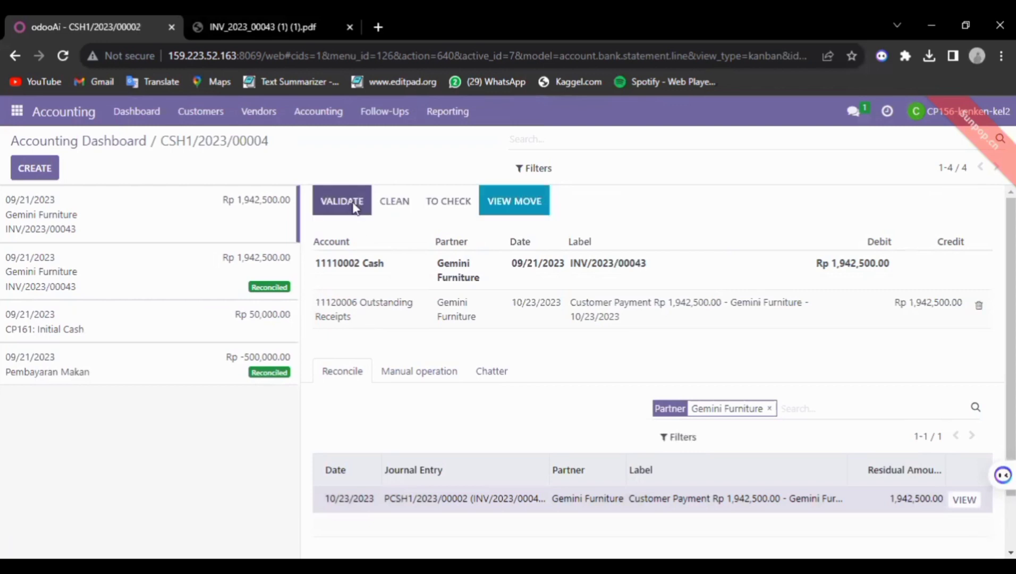
left_click(354, 205)
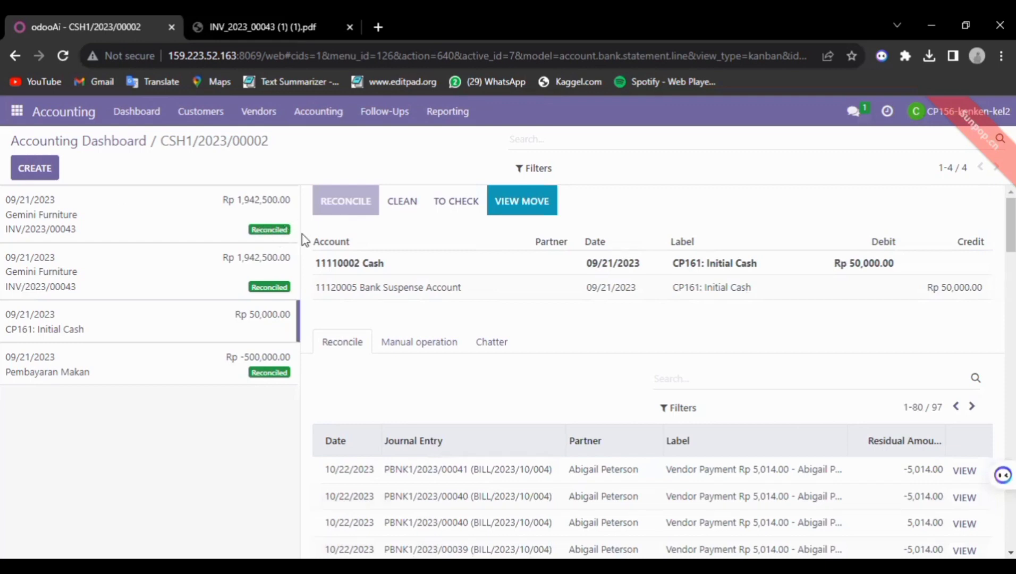
Switch from Accounting to the Discuss app through the apps menu
left_click(13, 113)
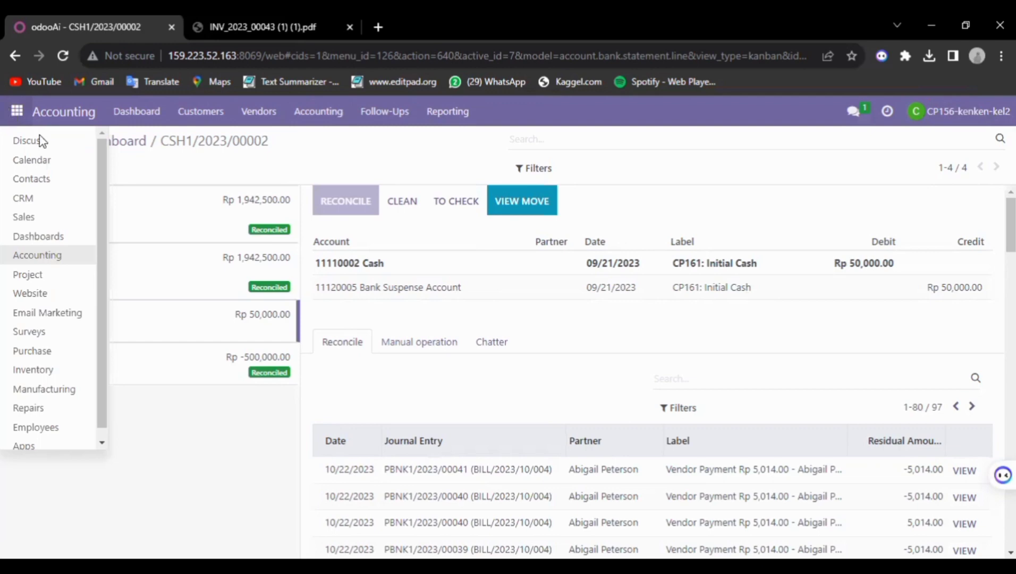
left_click(28, 140)
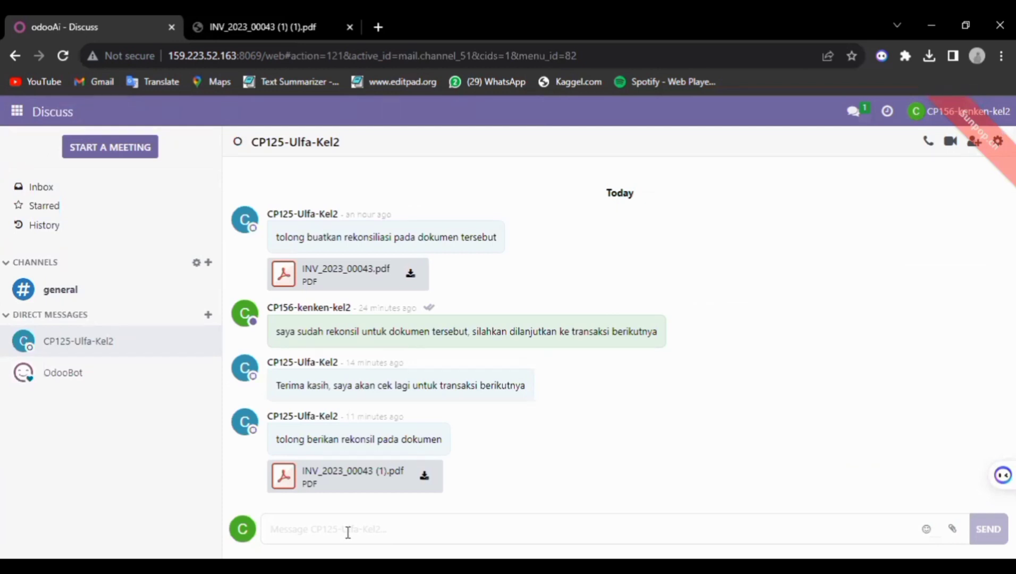
Send the chat message 'saya sudah melakukan rekonsil ke 2, bisa di cekk dokumennya'
left_click(397, 529)
type("k")
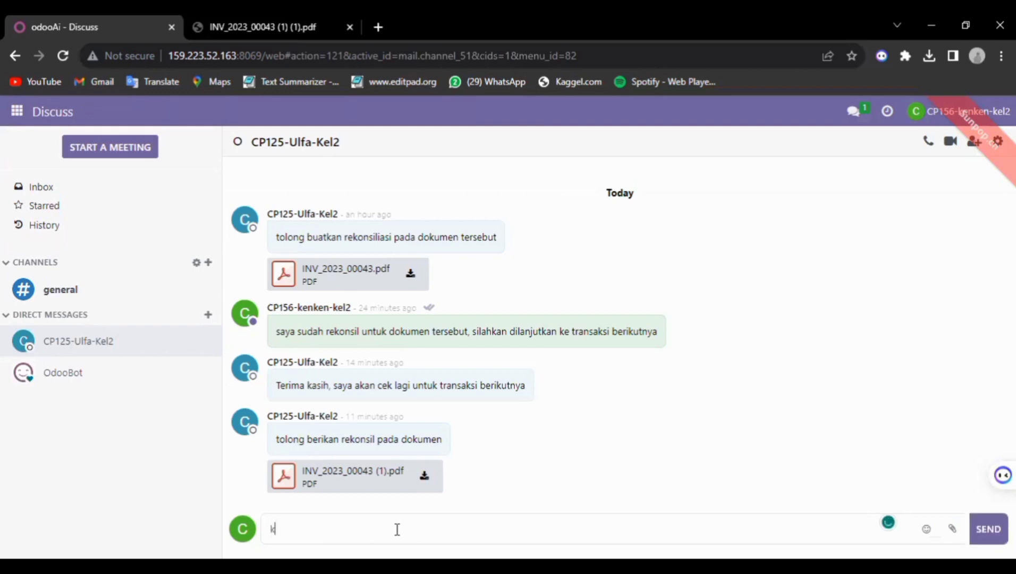
key("BackSpace")
type("saya sudah melakukan")
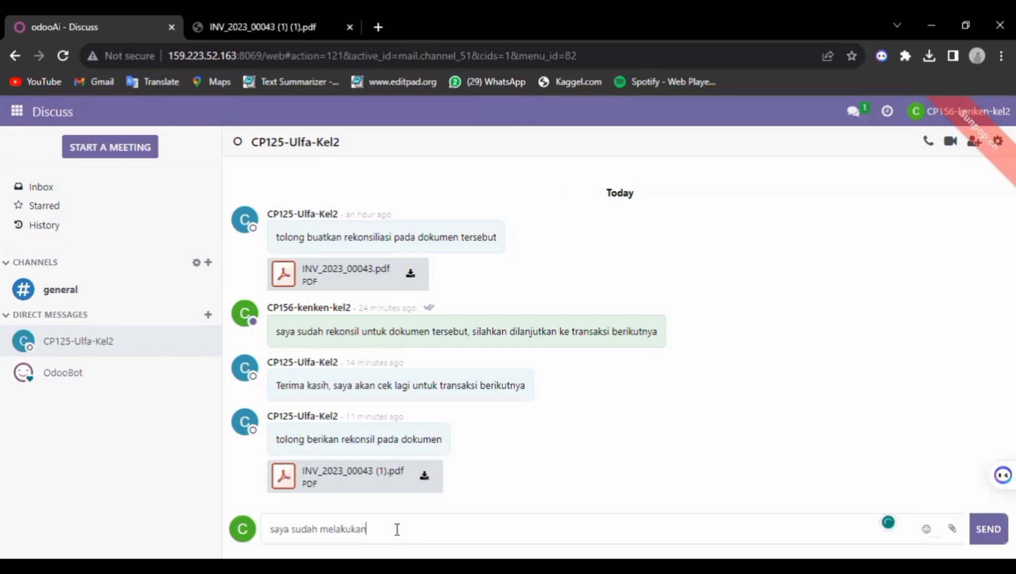
type(" rekonsil ke 2, bisa di cekk dokumennya")
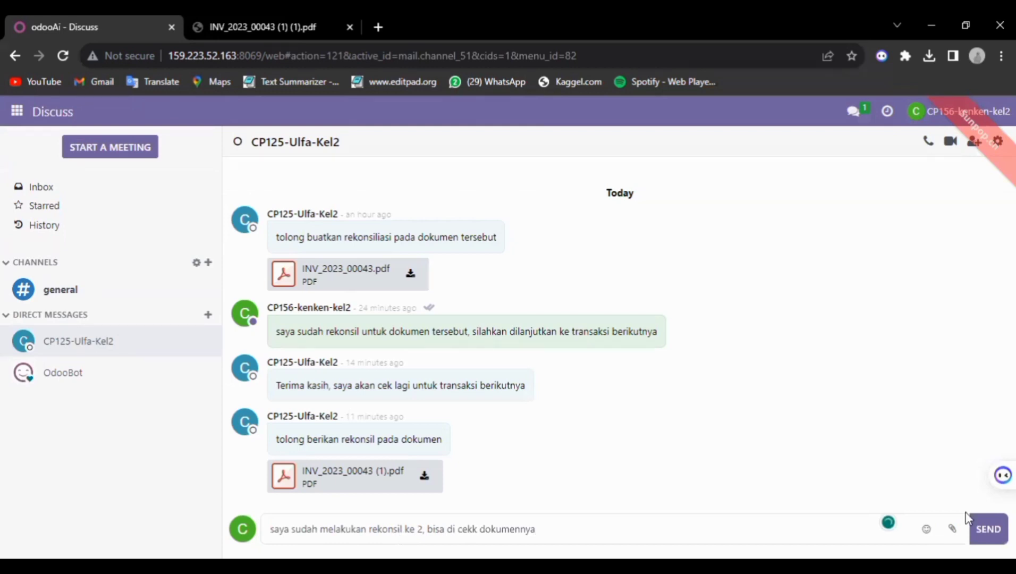
left_click(985, 518)
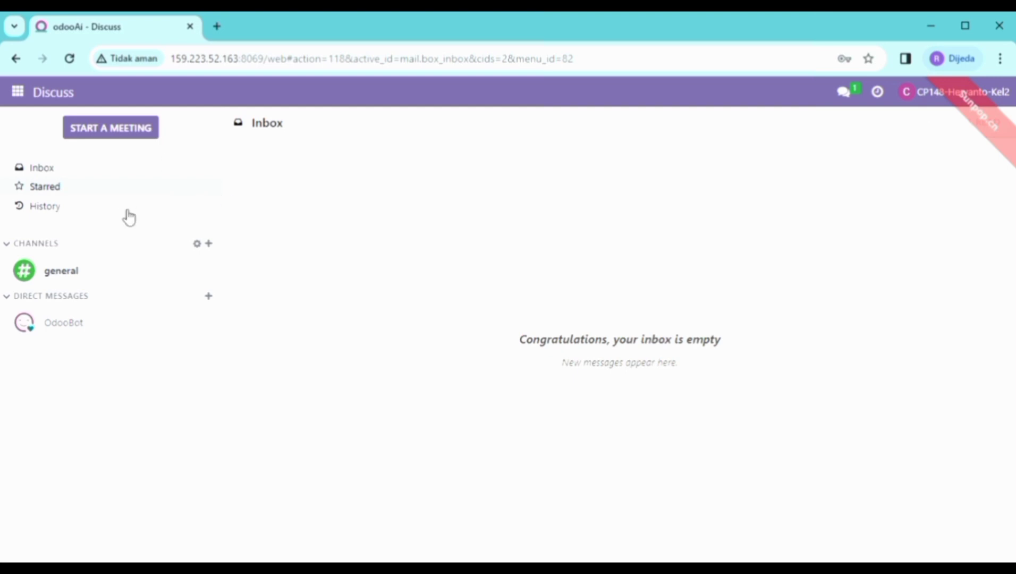
Switch to the Accounting app and show its Reporting menu
left_click(20, 93)
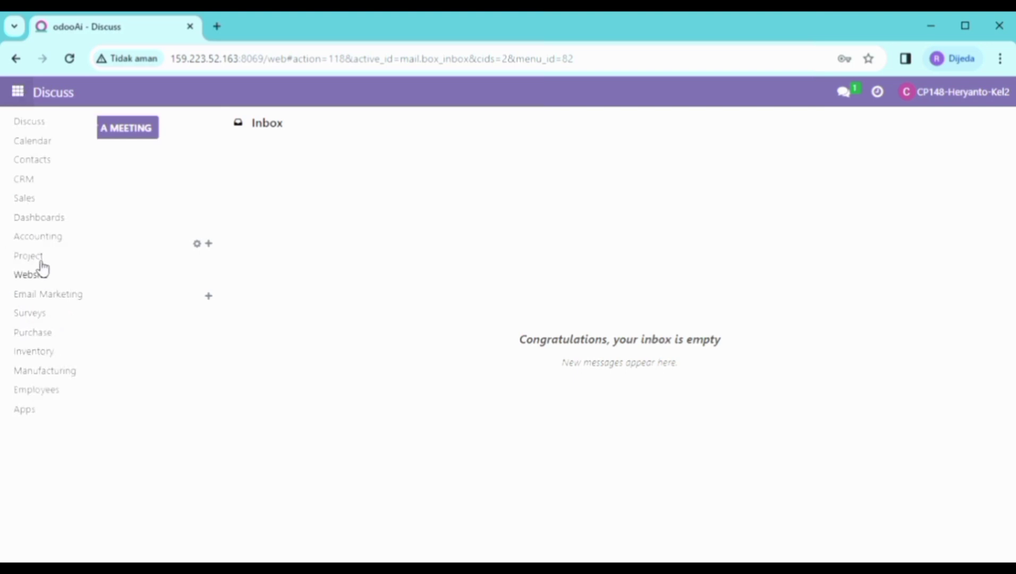
left_click(45, 241)
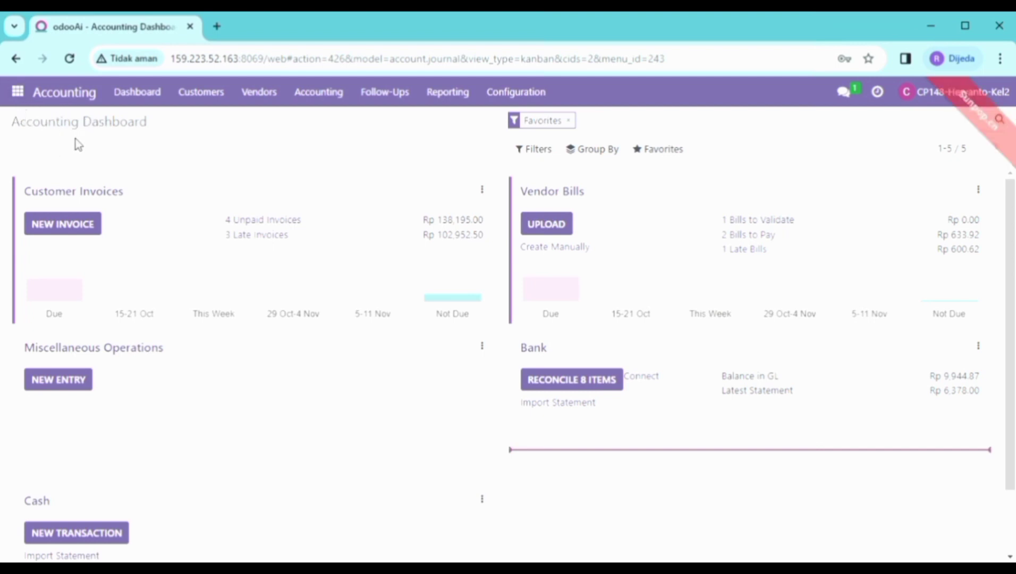
left_click(458, 106)
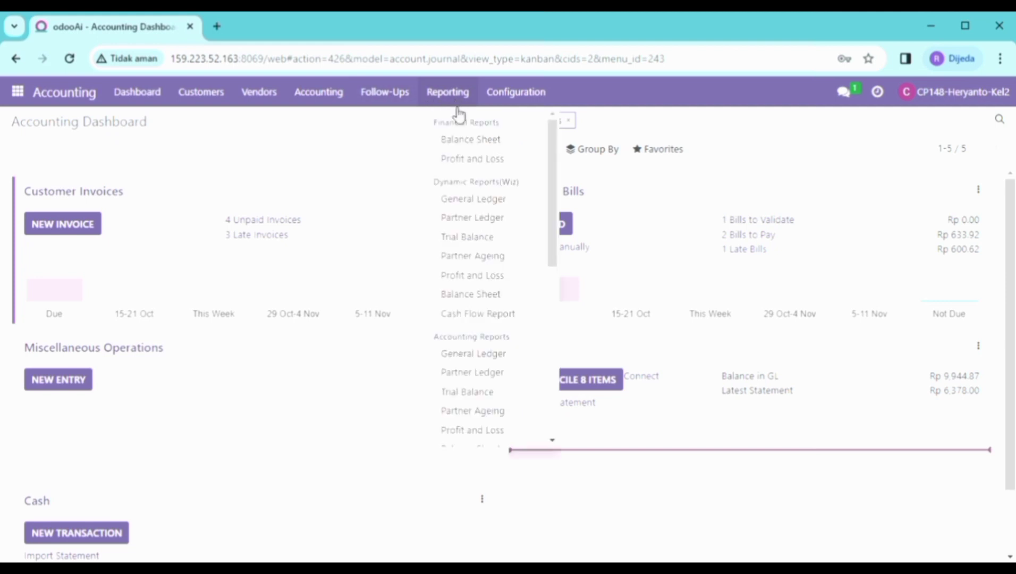
Open the General Ledger settings, export it as PDF, then view it on screen
left_click(488, 205)
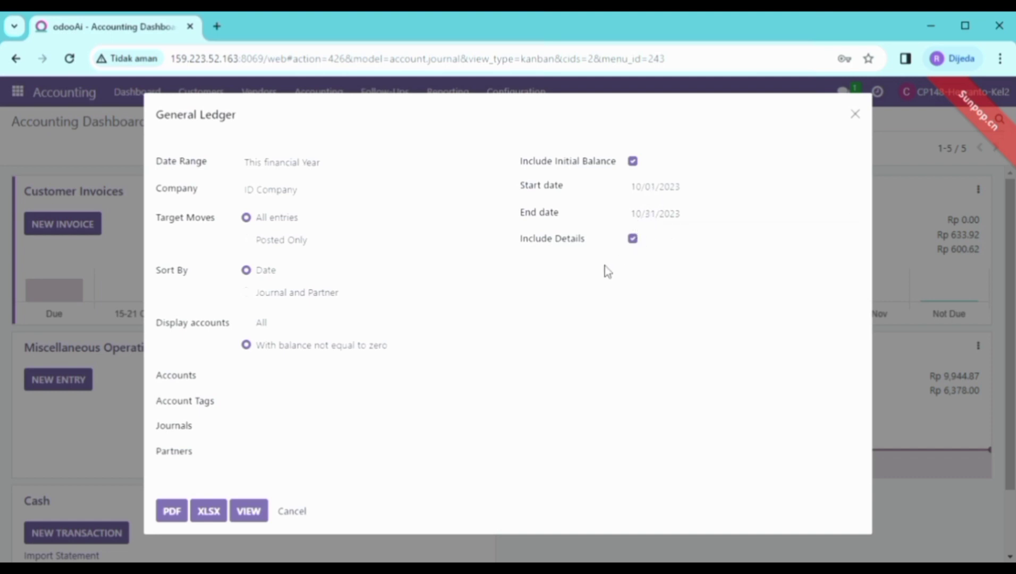
left_click(179, 514)
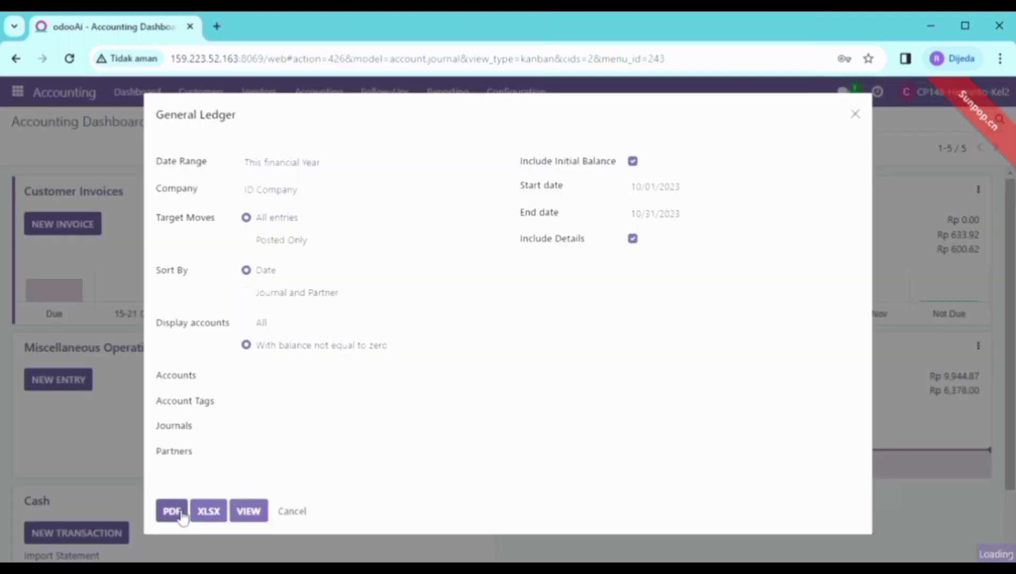
left_click(249, 511)
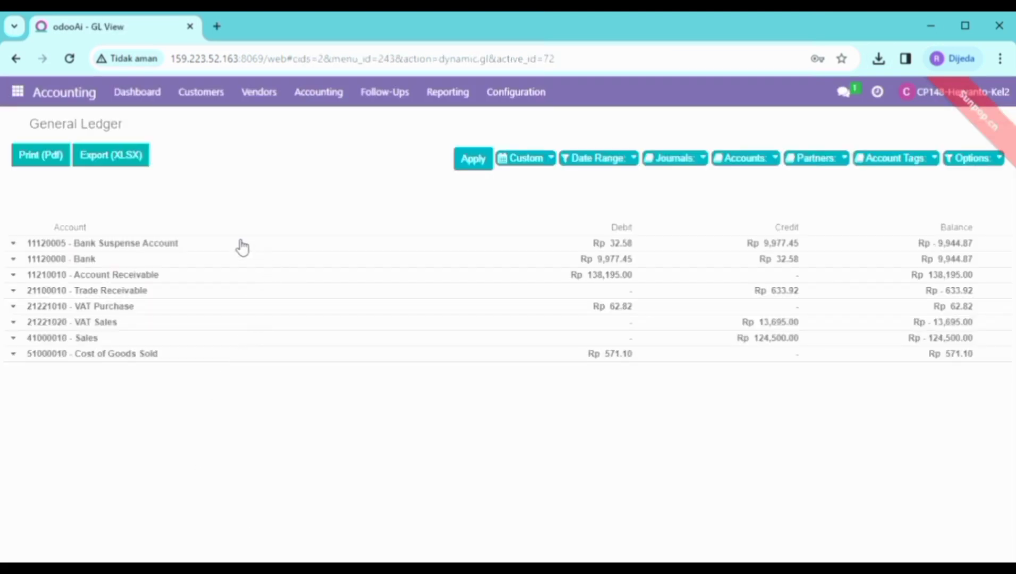
Expand the 11120005 - Bank Suspense Account entry lines in the General Ledger
left_click(19, 244)
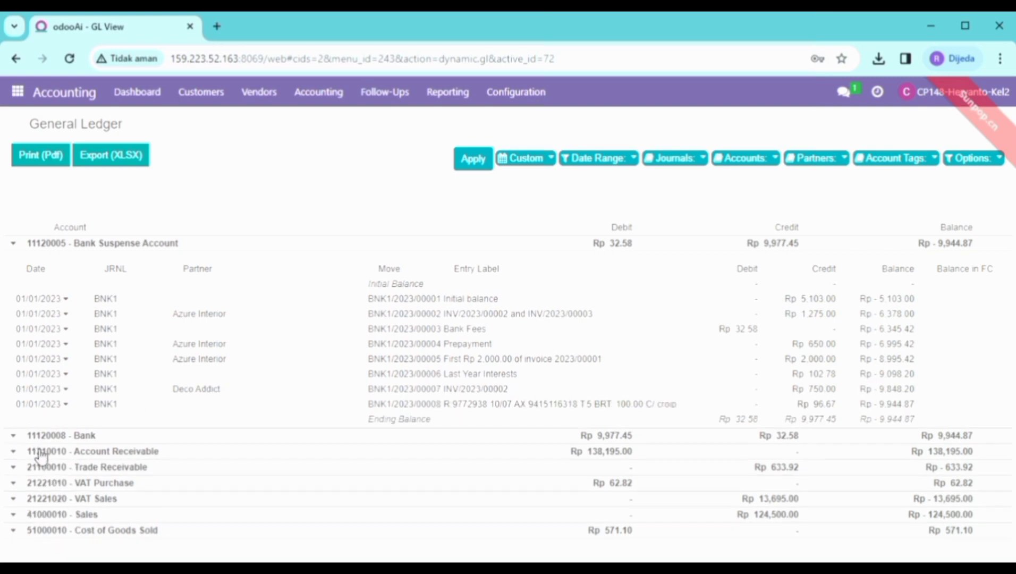
Expand the 11120008 - Bank and Account Receivable entry lines
left_click(14, 437)
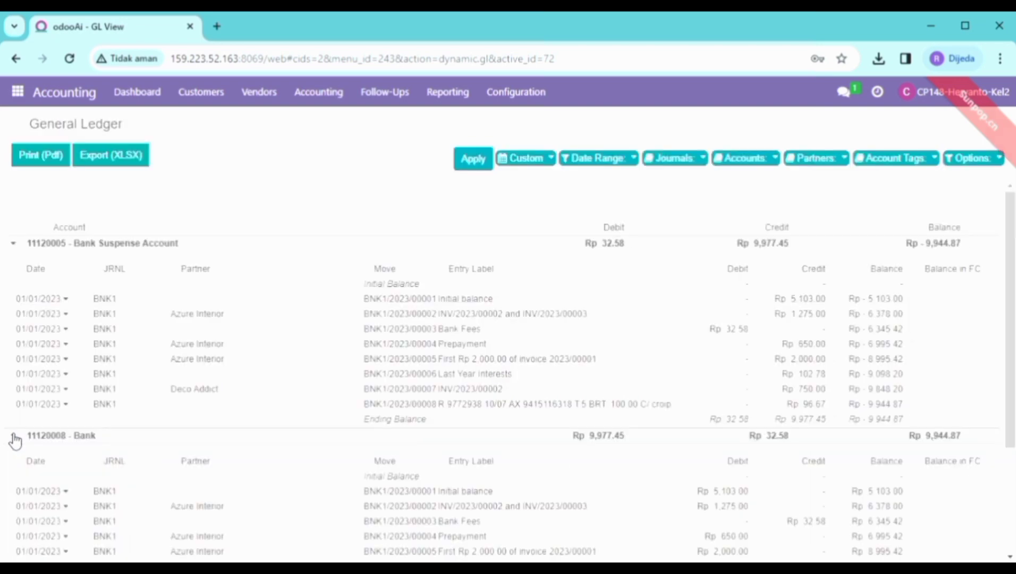
scroll(39, 452, "down", 1)
scroll(45, 451, "up", 1)
scroll(45, 452, "down", 2)
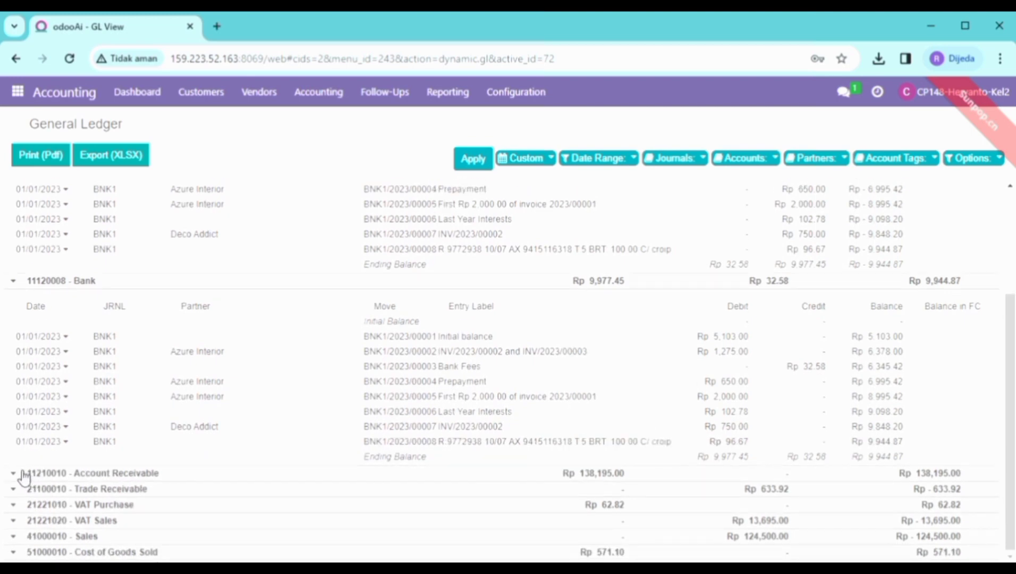
left_click(15, 473)
scroll(21, 469, "down", 1)
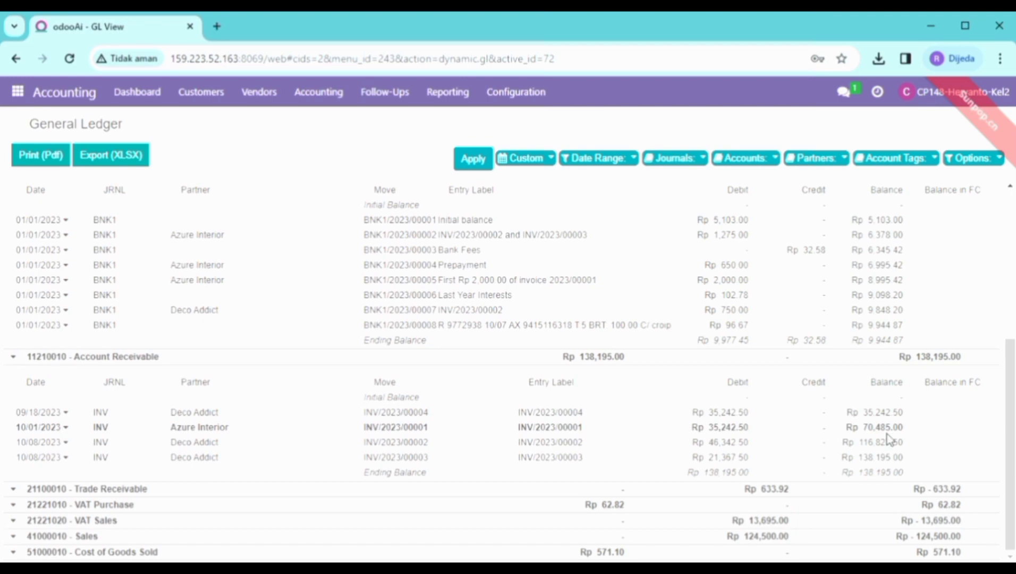
scroll(890, 435, "up", 3)
scroll(887, 438, "up", 2)
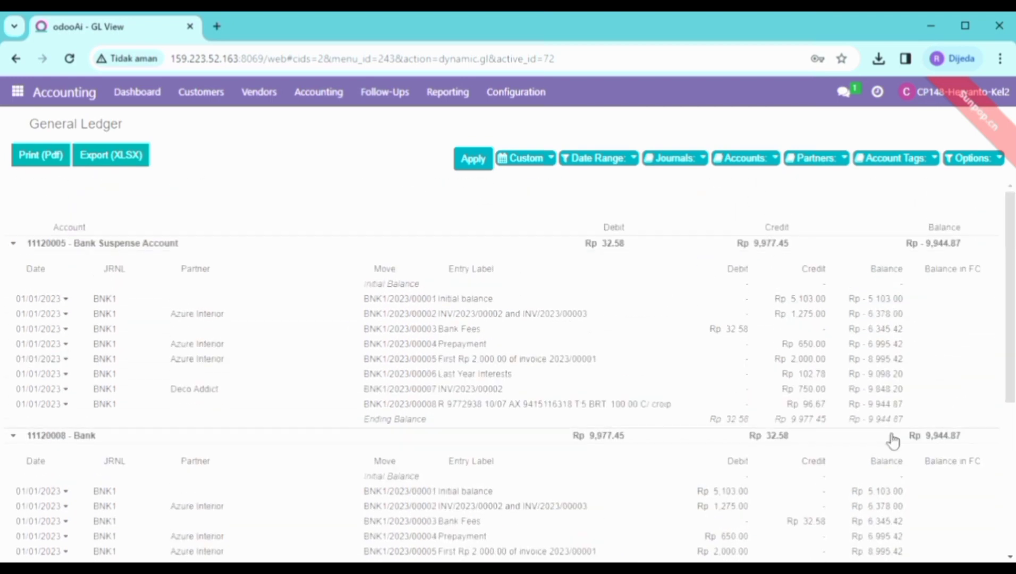
scroll(892, 440, "down", 5)
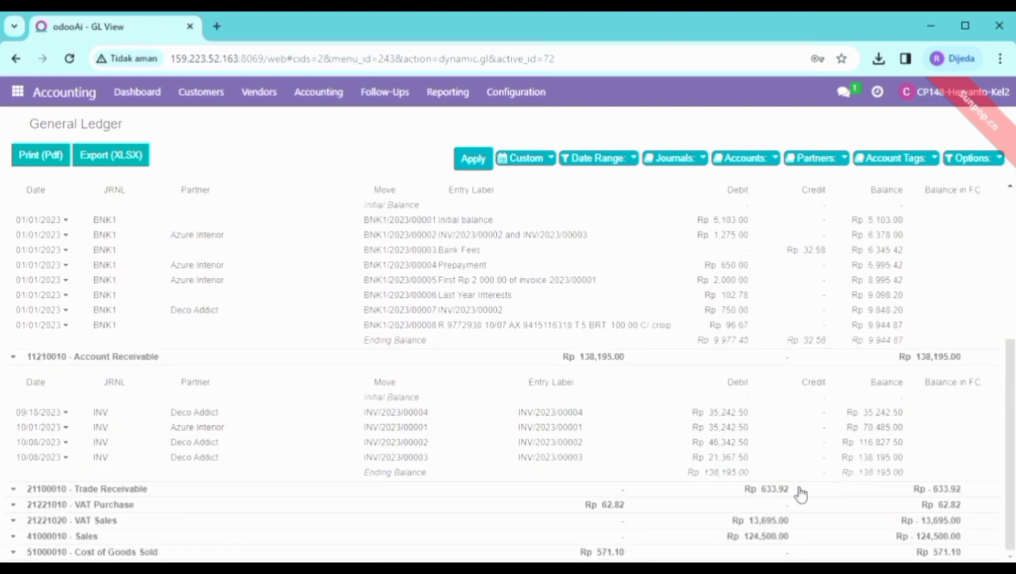
Expand the Trade Receivable, VAT Purchase, VAT Sales and Sales entry lines
left_click(16, 489)
scroll(18, 489, "down", 1)
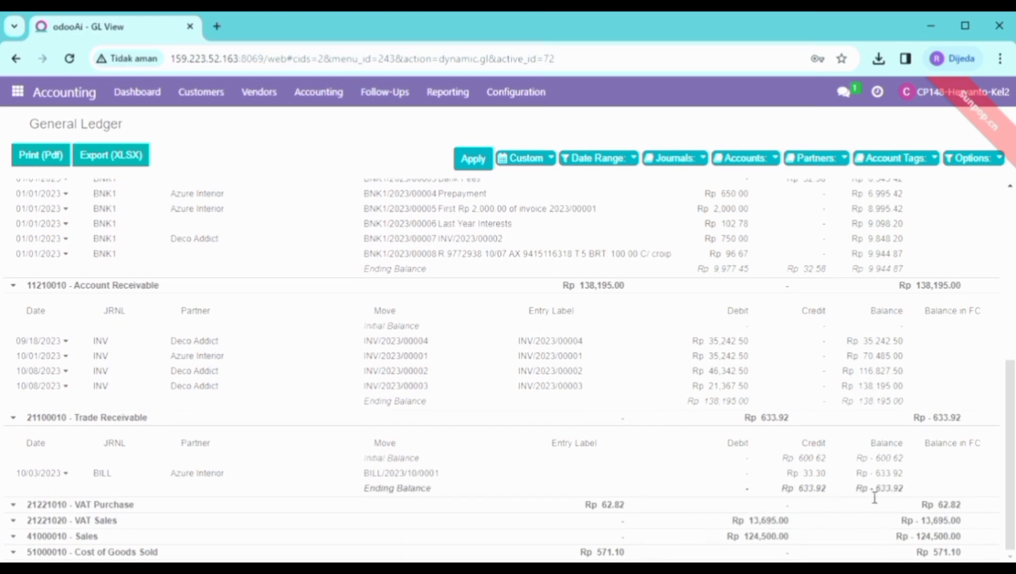
left_click(14, 503)
scroll(136, 476, "down", 1)
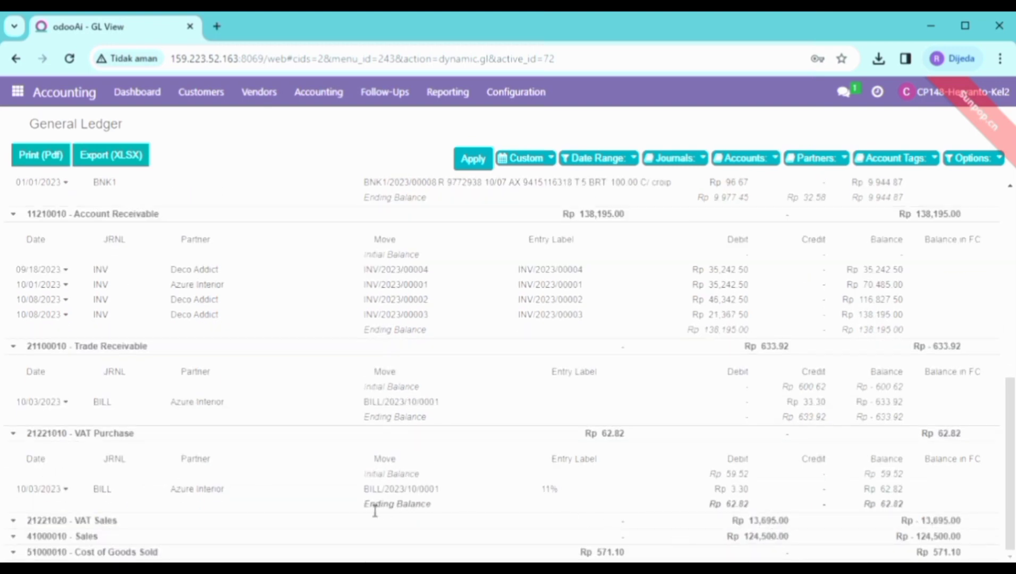
left_click(18, 521)
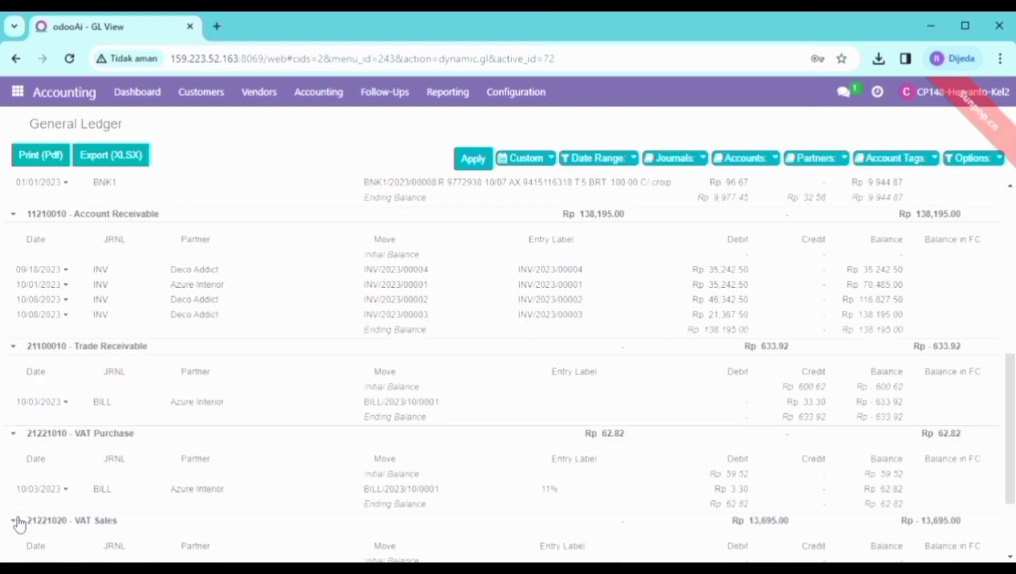
scroll(313, 470, "down", 2)
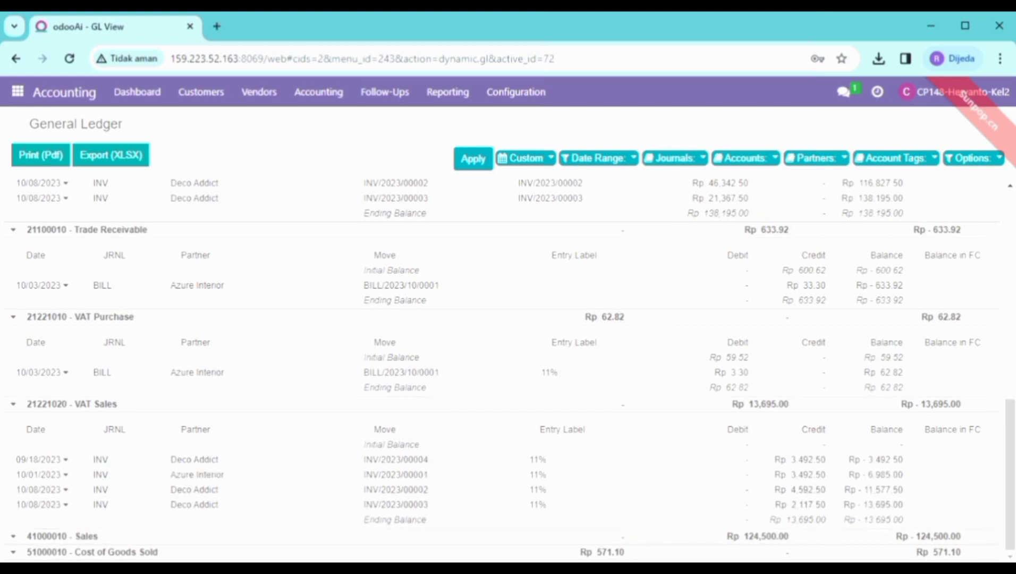
left_click(14, 537)
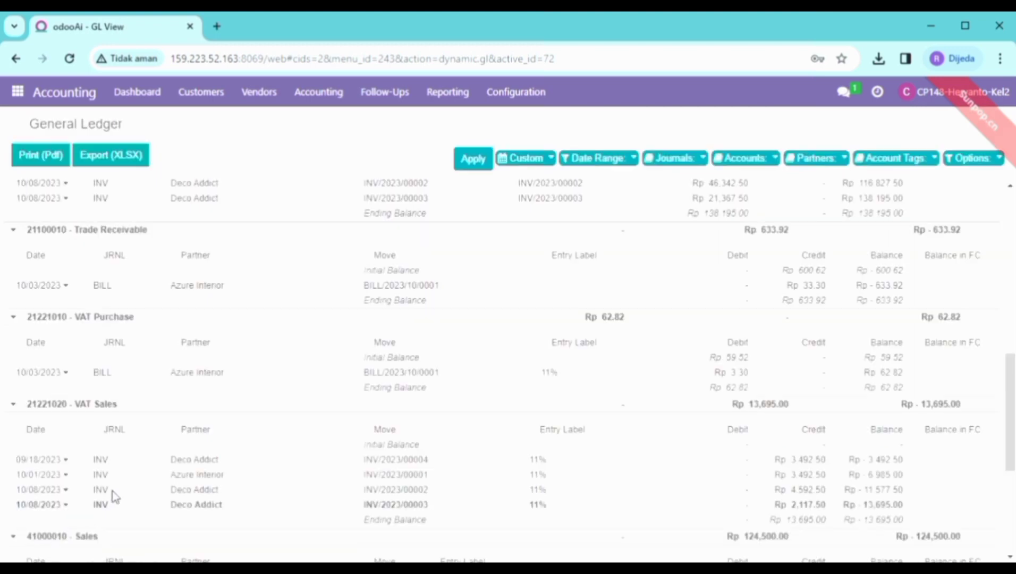
scroll(157, 486, "down", 5)
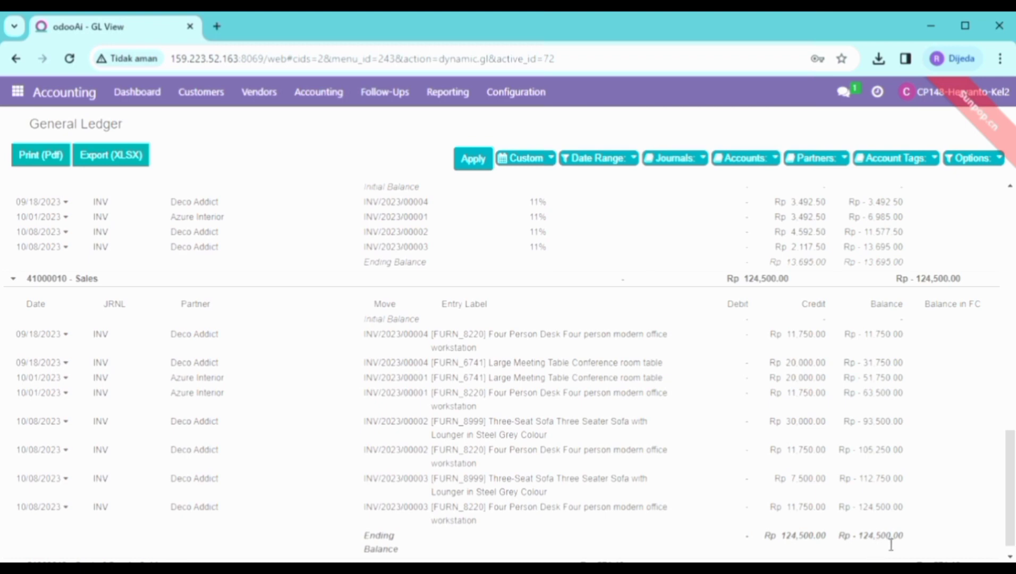
scroll(797, 462, "up", 4)
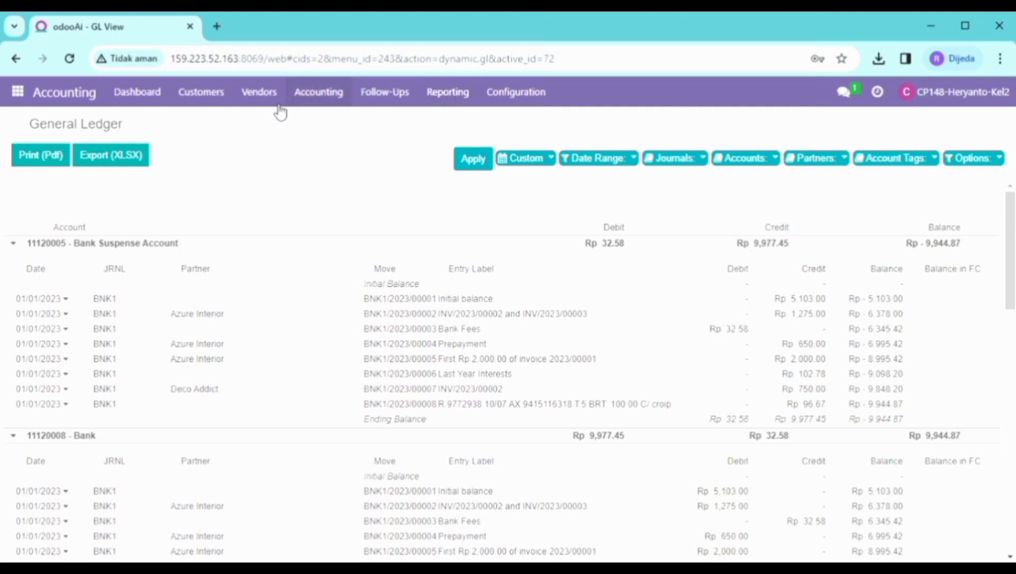
Open the Trial Balance settings and set the start date to 10/01/2023
left_click(64, 101)
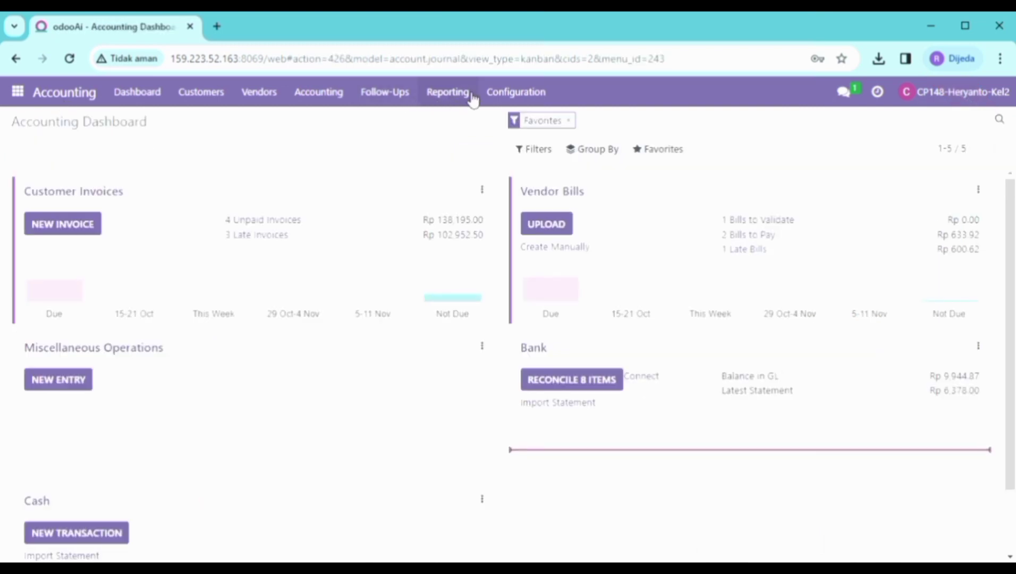
left_click(470, 95)
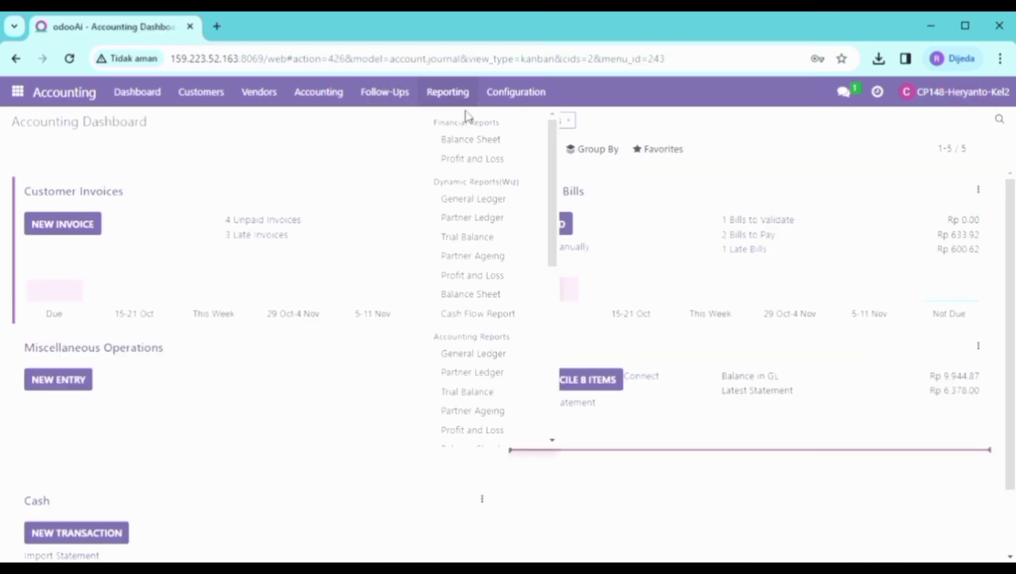
left_click(490, 238)
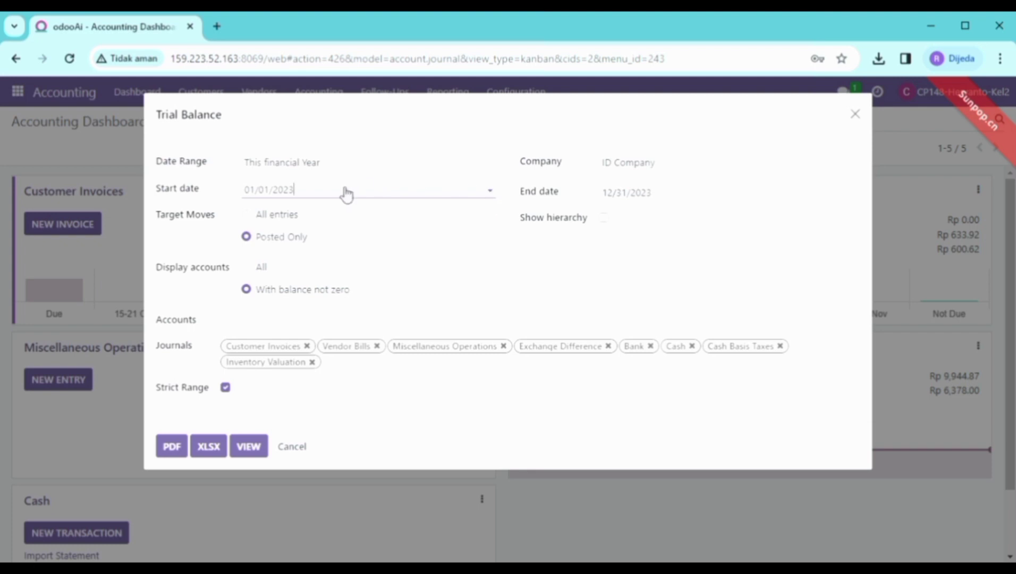
left_click(316, 193)
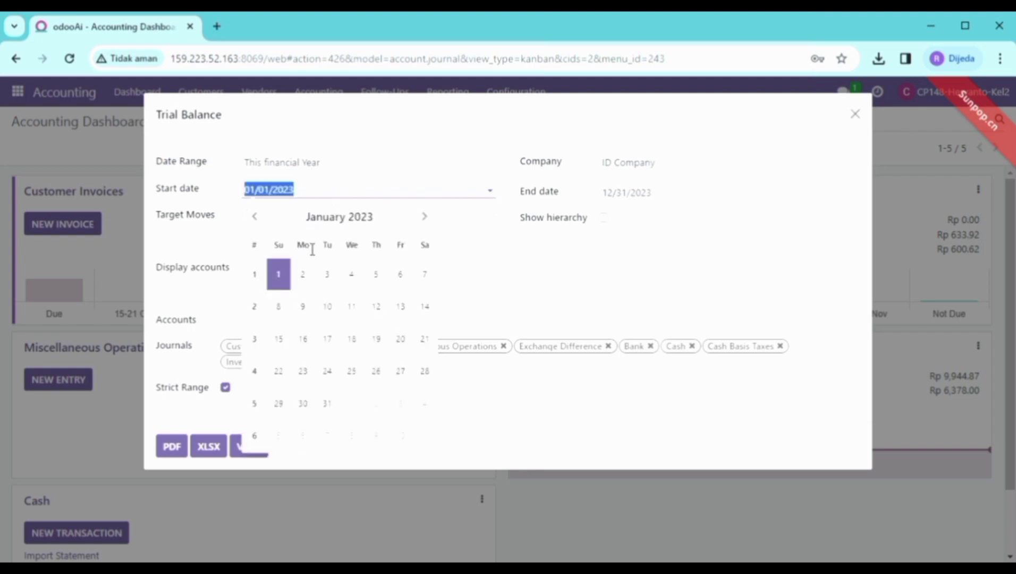
left_click(425, 216)
left_click(425, 217)
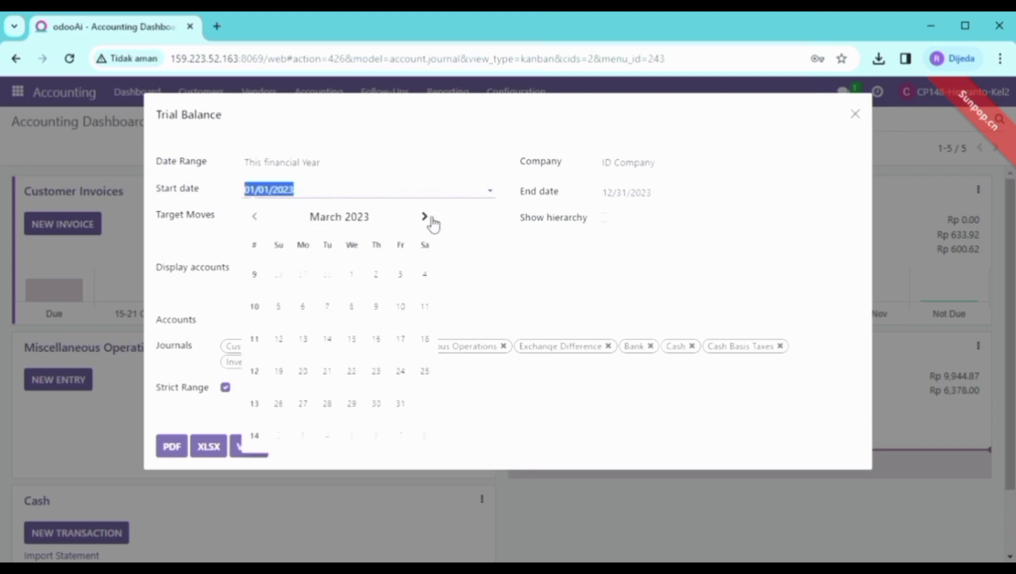
left_click(425, 217)
left_click(425, 217)
left_click(425, 217)
left_click(428, 217)
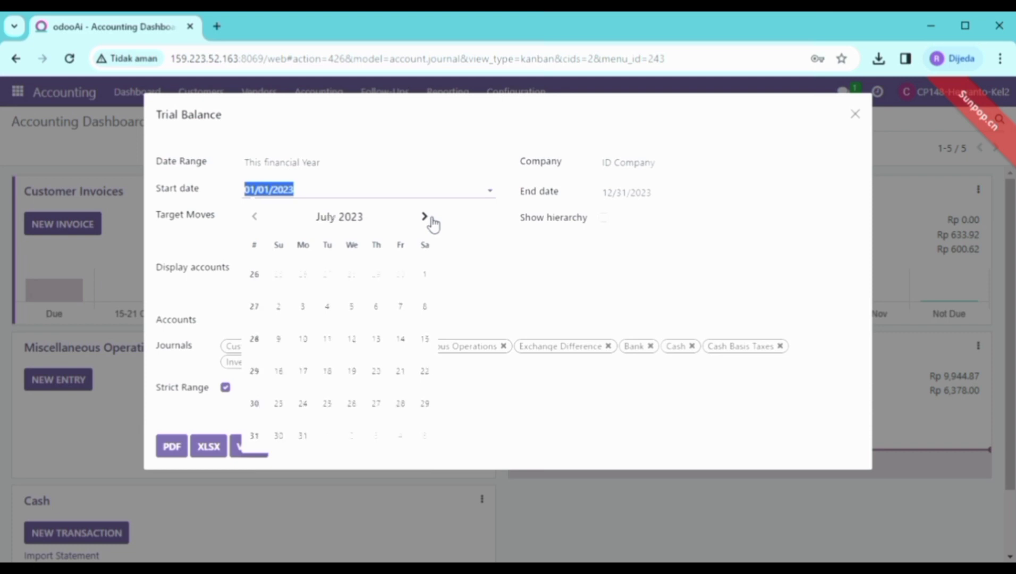
left_click(427, 216)
left_click(428, 217)
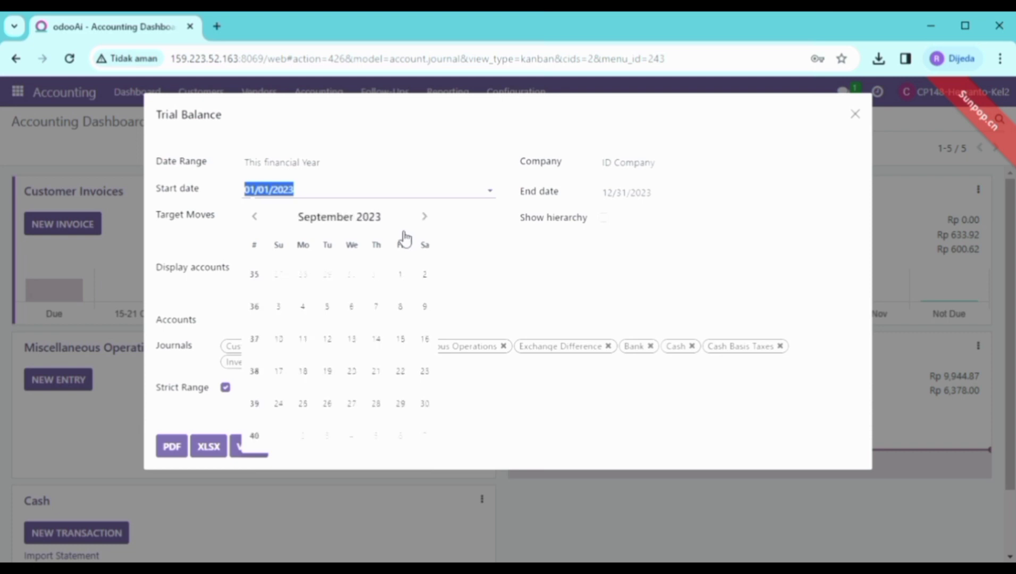
left_click(432, 226)
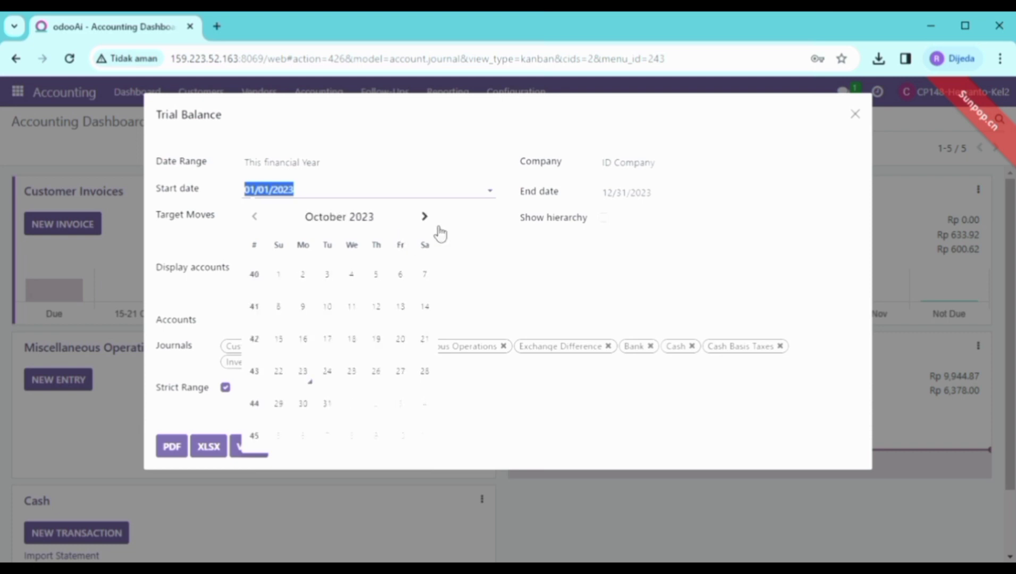
left_click(286, 281)
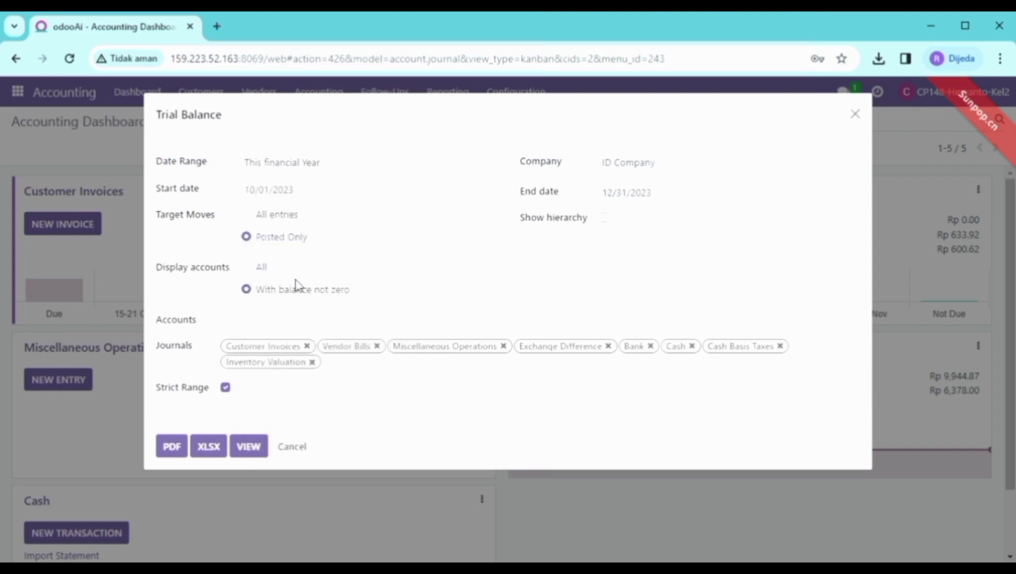
Set the end date to 10/31/2023 and view the Trial Balance on screen
left_click(621, 197)
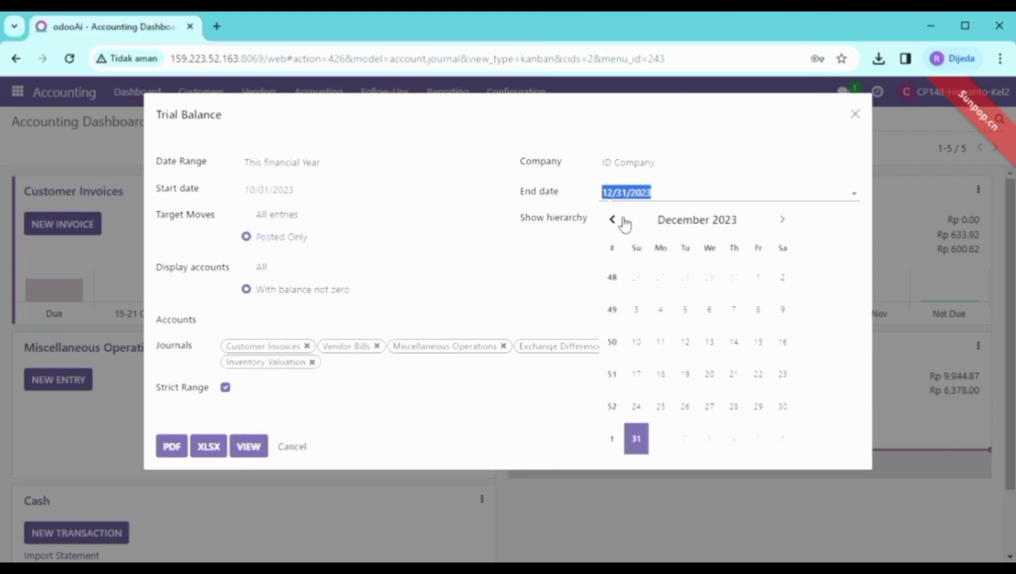
left_click(614, 219)
left_click(614, 219)
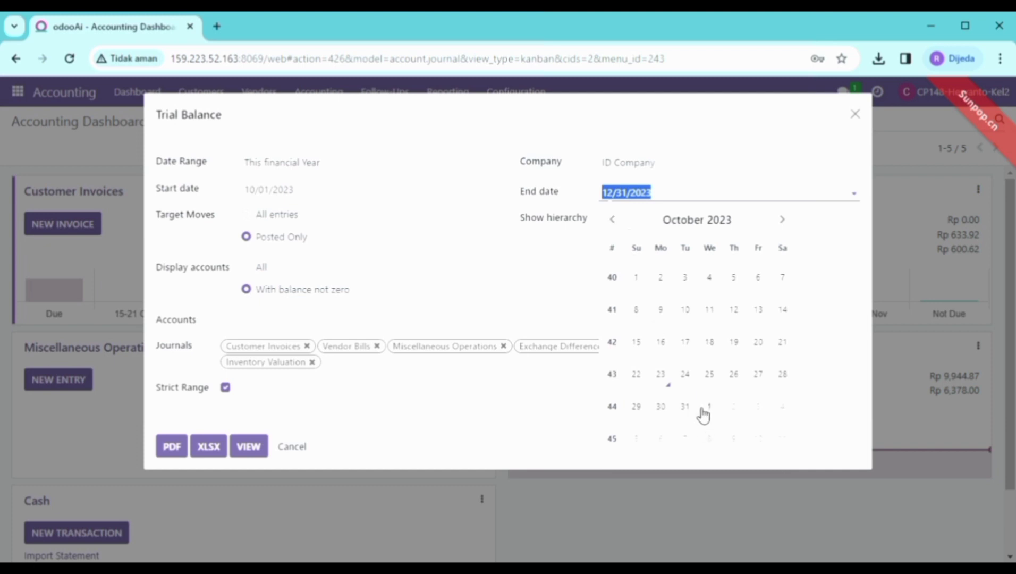
left_click(685, 407)
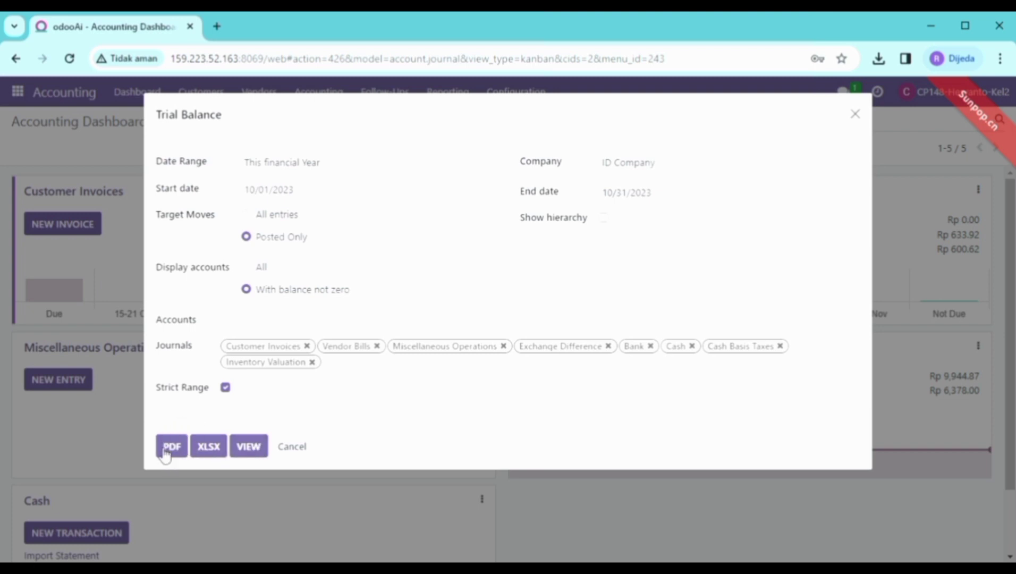
left_click(254, 447)
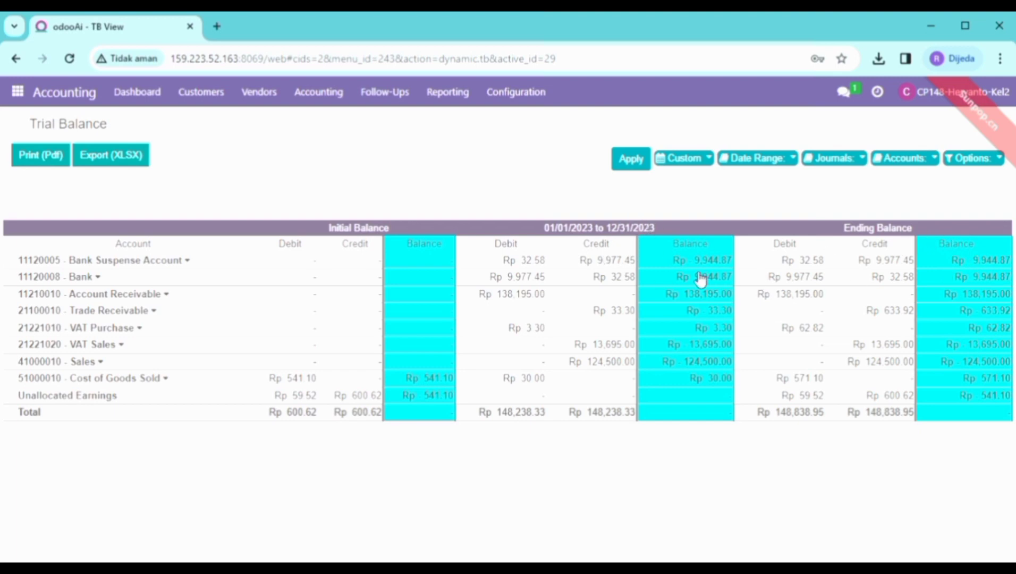
Open the Bank Suspense Account's General Ledger from its Trial Balance options, review it, then close it
left_click(189, 260)
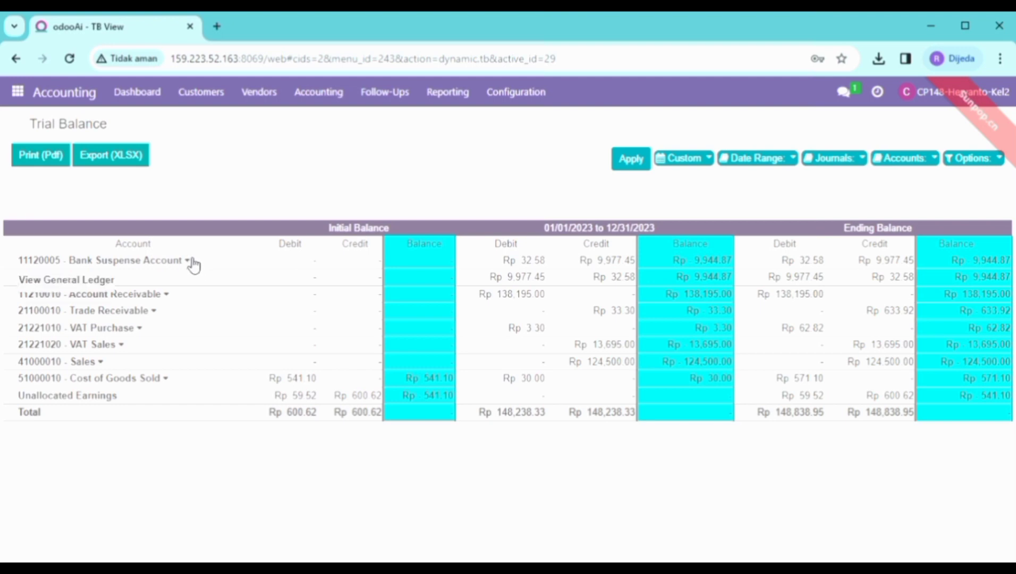
left_click(154, 263)
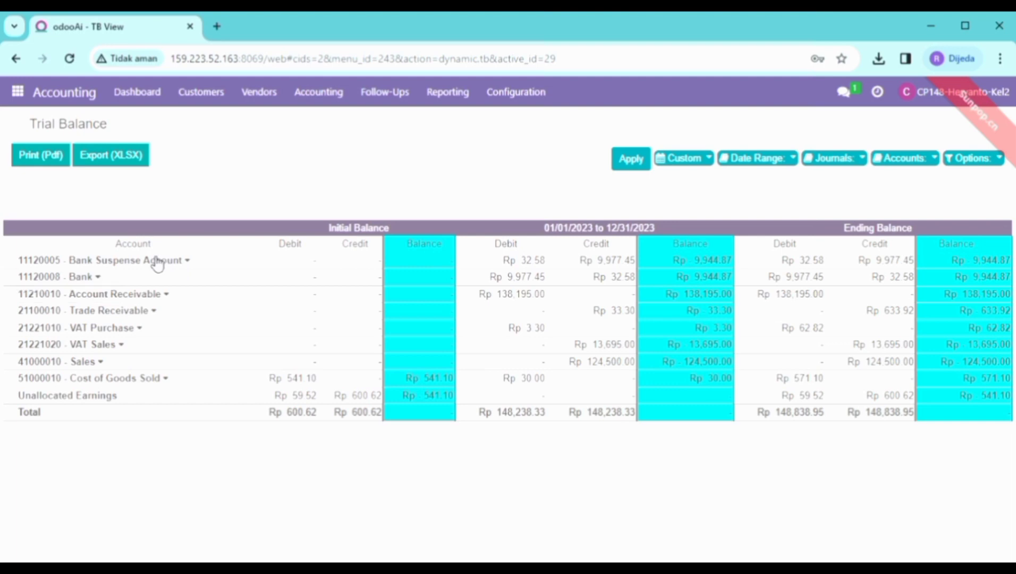
left_click(191, 263)
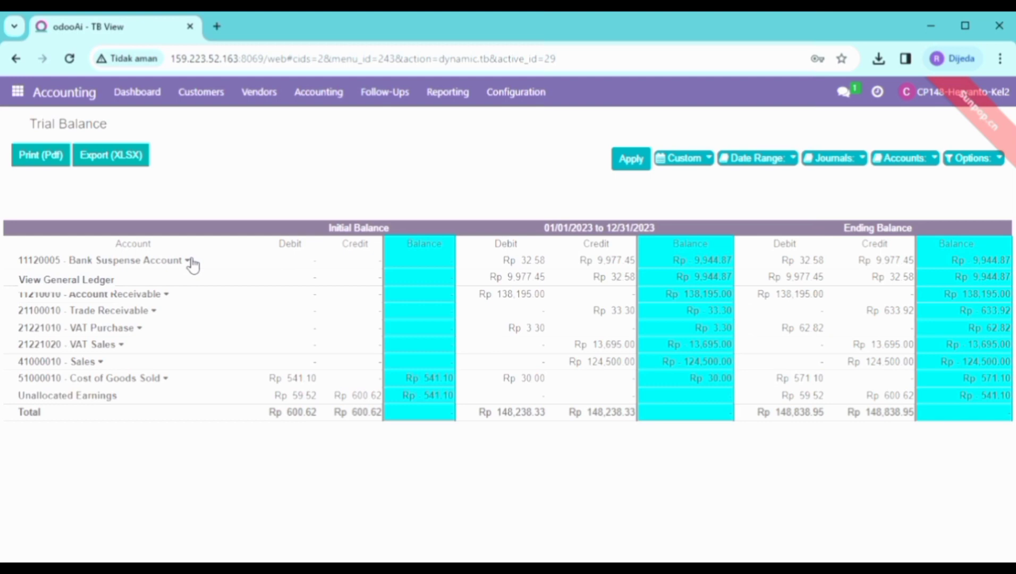
left_click(113, 280)
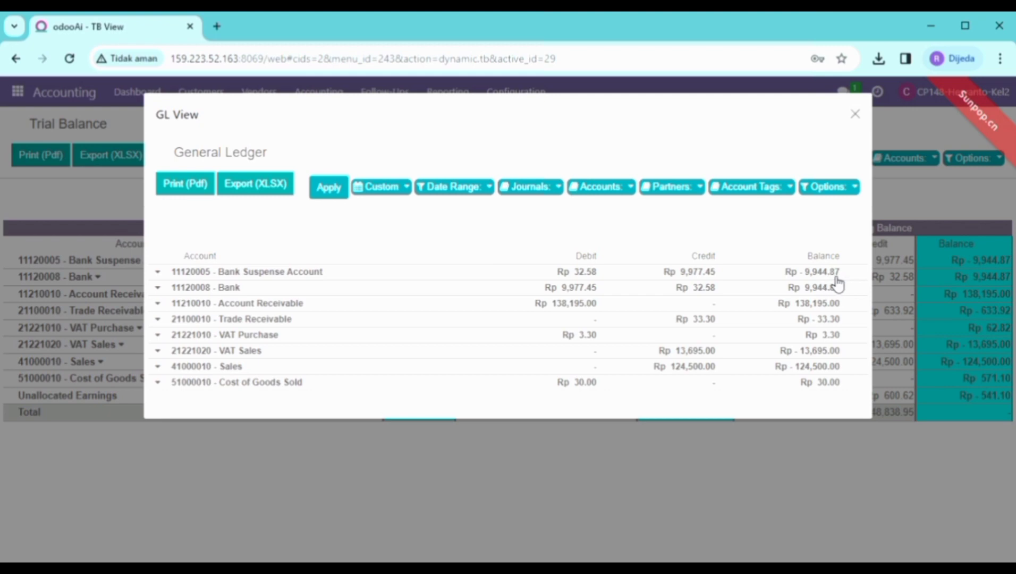
left_click(855, 114)
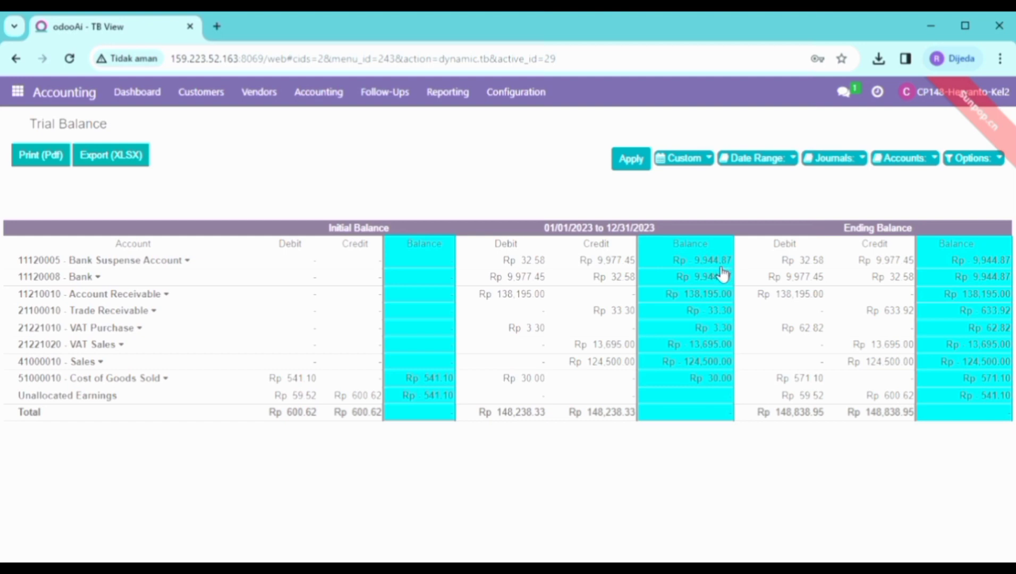
left_click(100, 277)
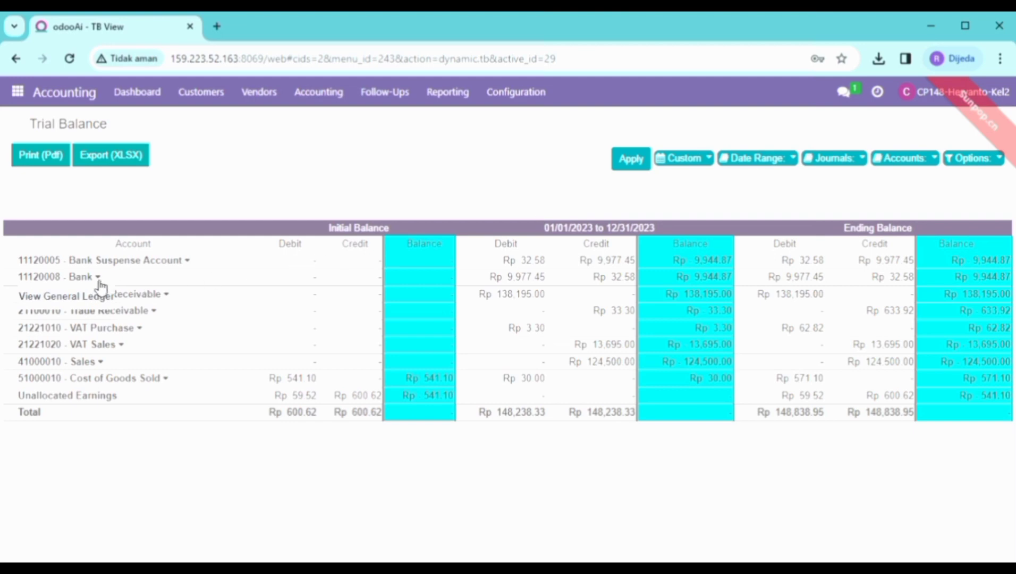
left_click(82, 298)
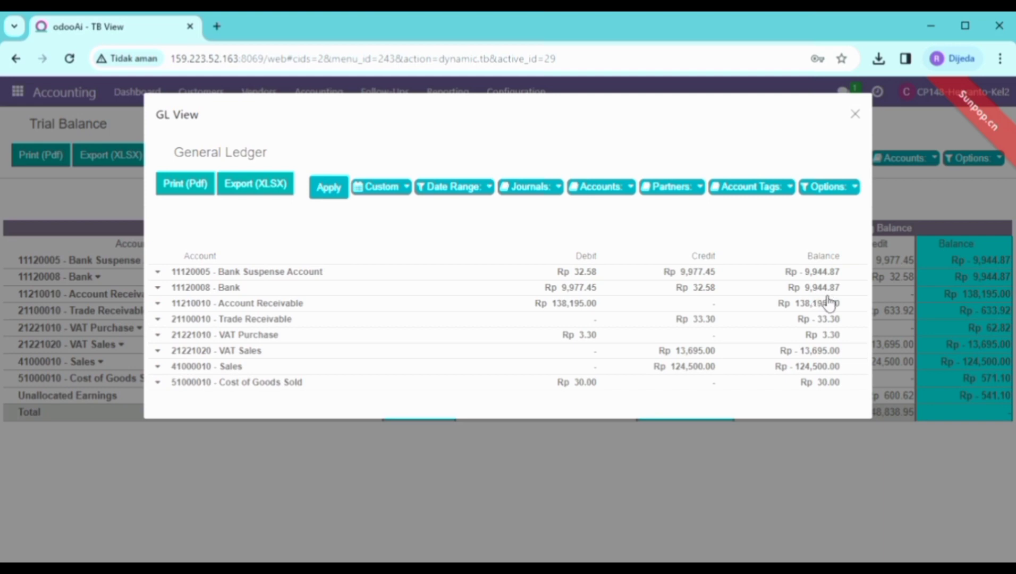
left_click(855, 114)
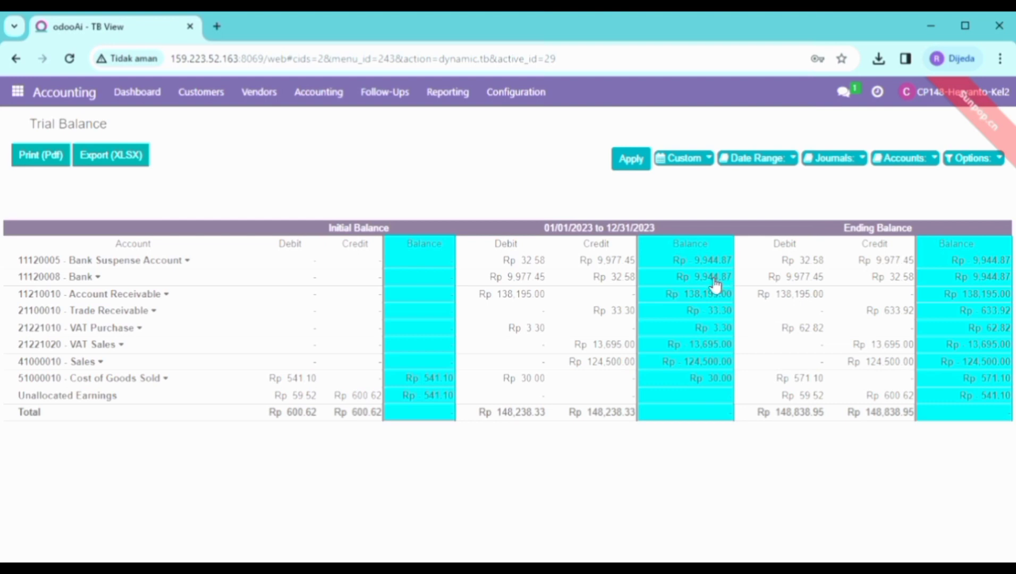
left_click(173, 295)
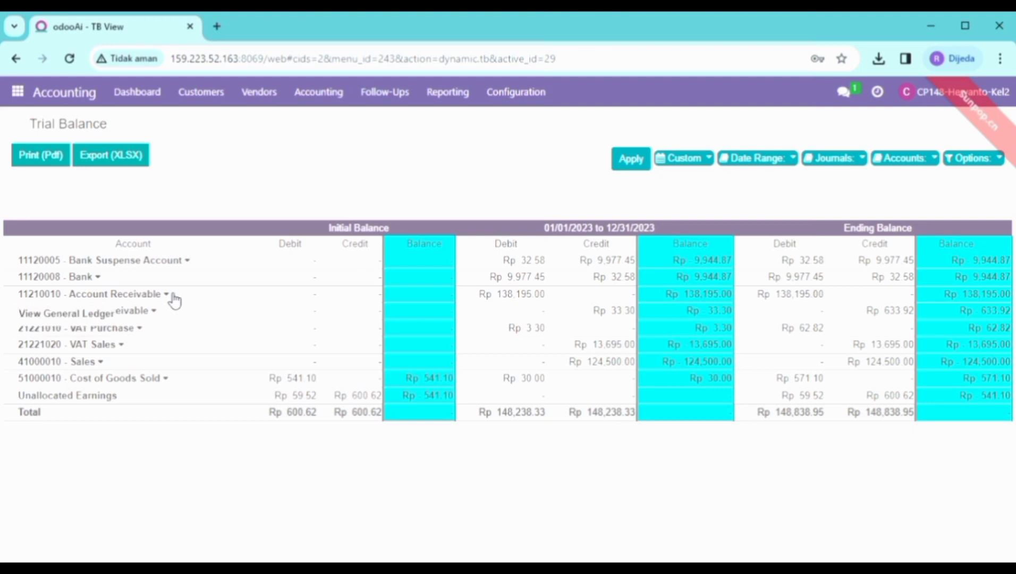
left_click(96, 316)
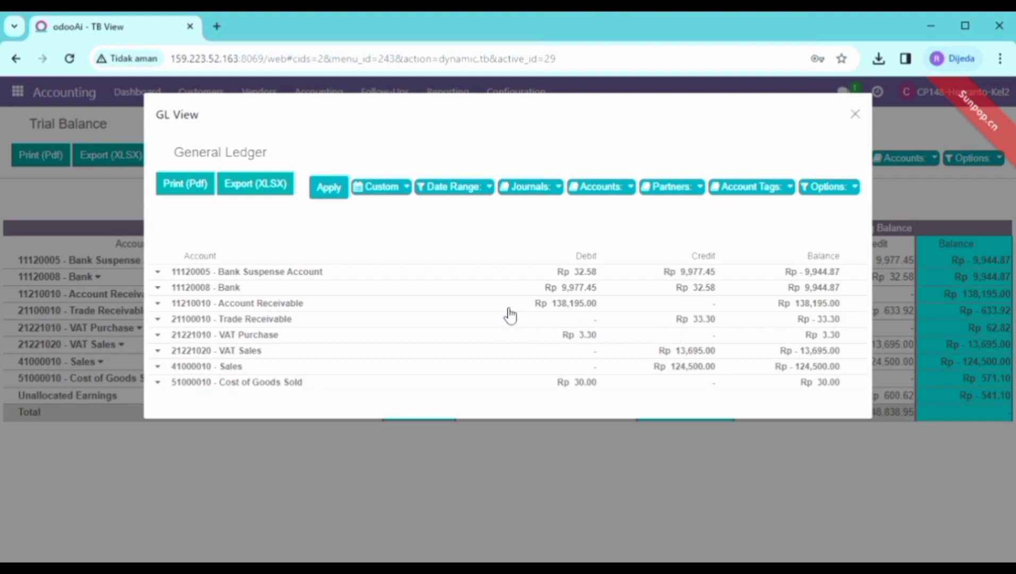
left_click(855, 114)
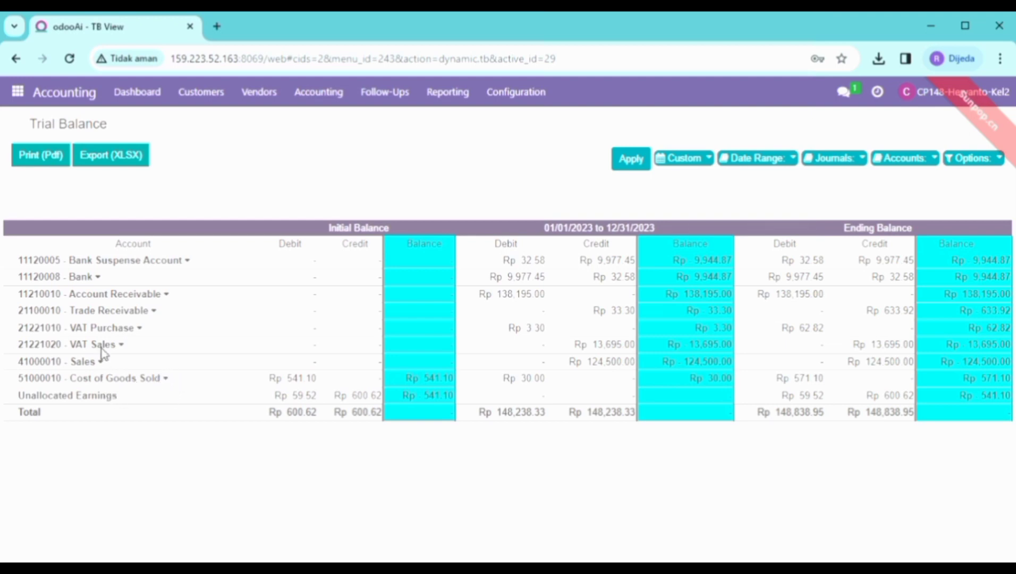
left_click(169, 378)
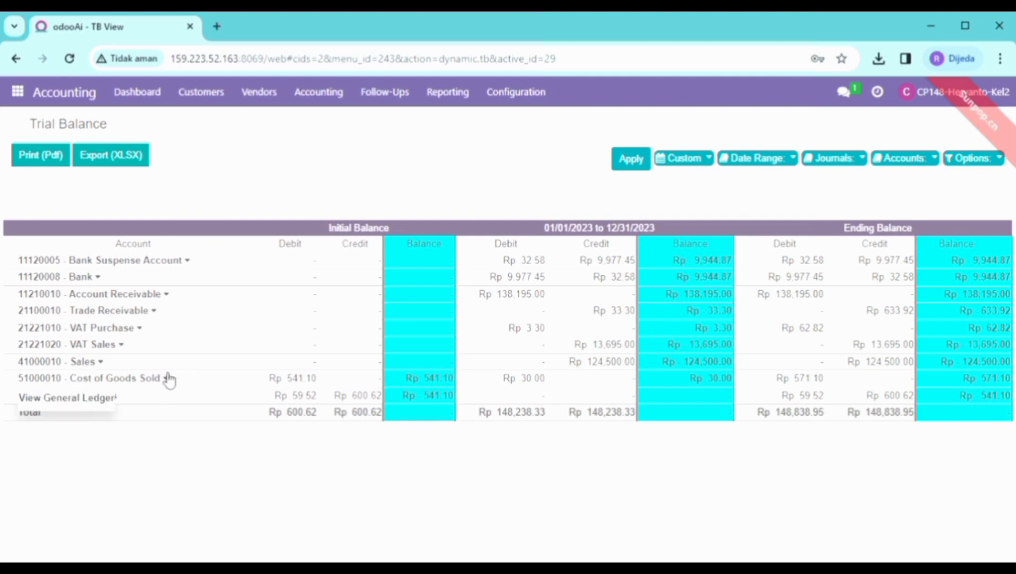
left_click(95, 398)
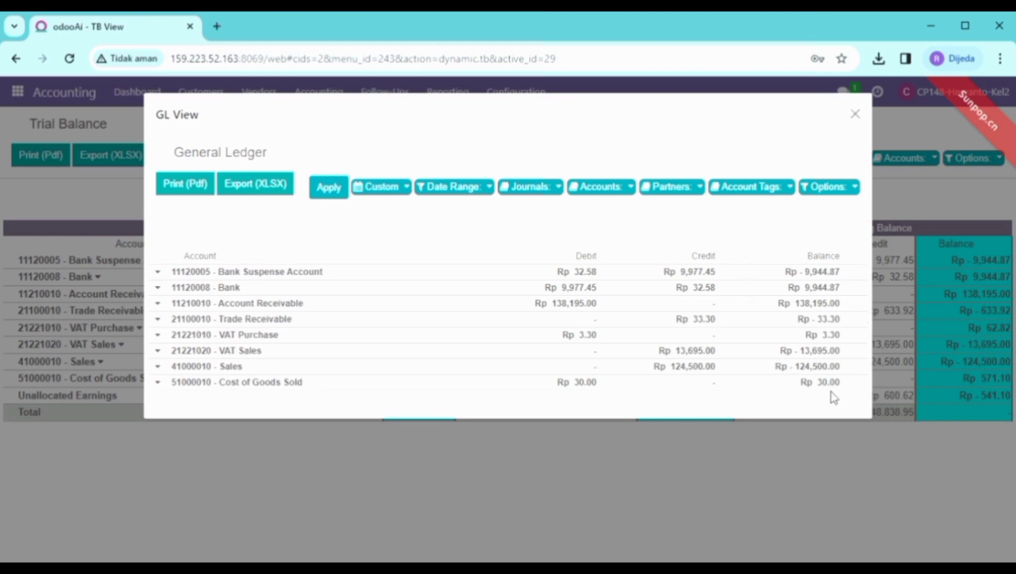
left_click(855, 114)
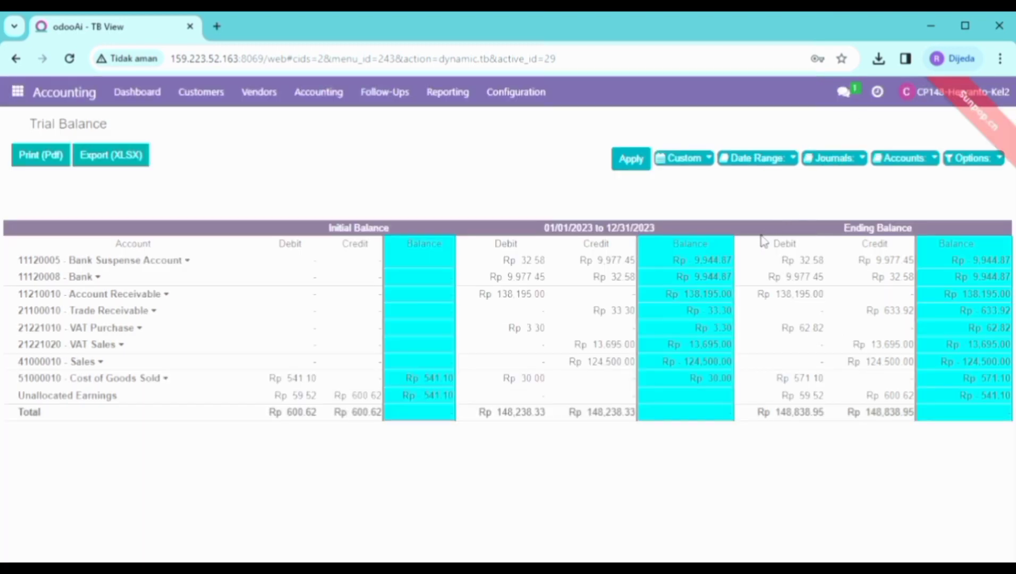